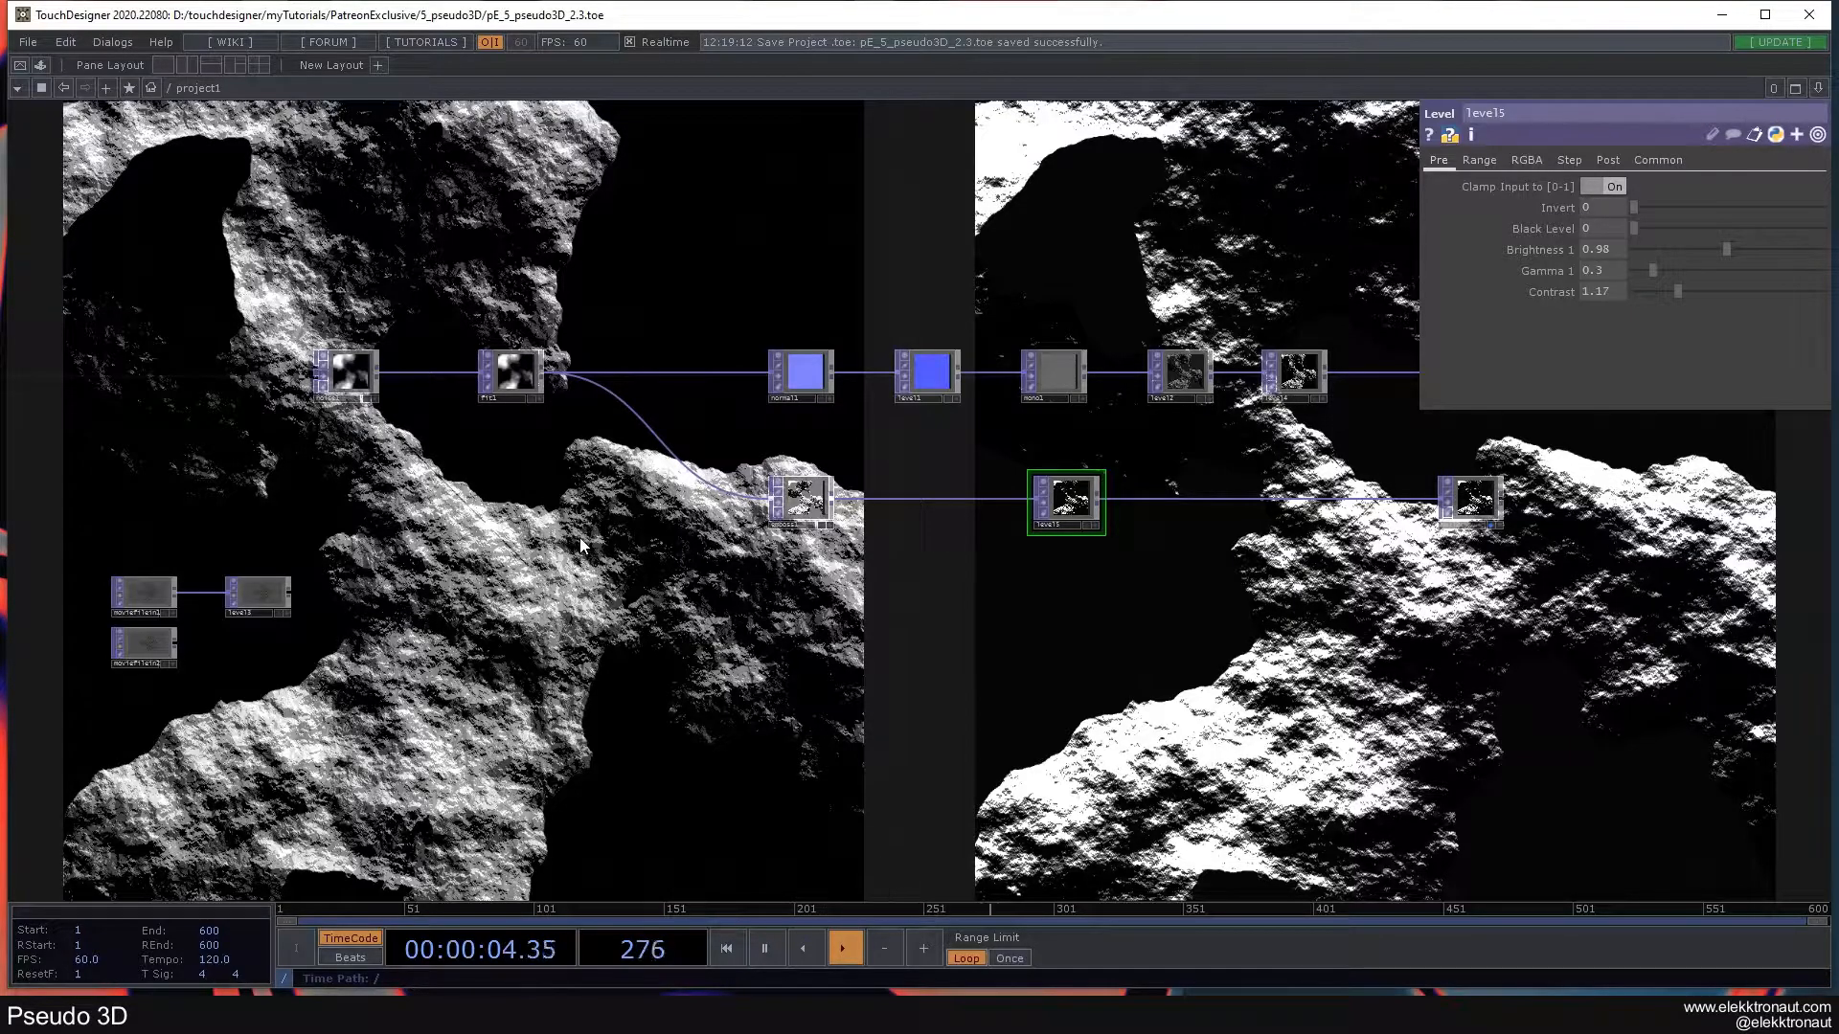
{"action": "left_click_drag", "start_coordinate": [1037, 721], "coordinate": [952, 698]}
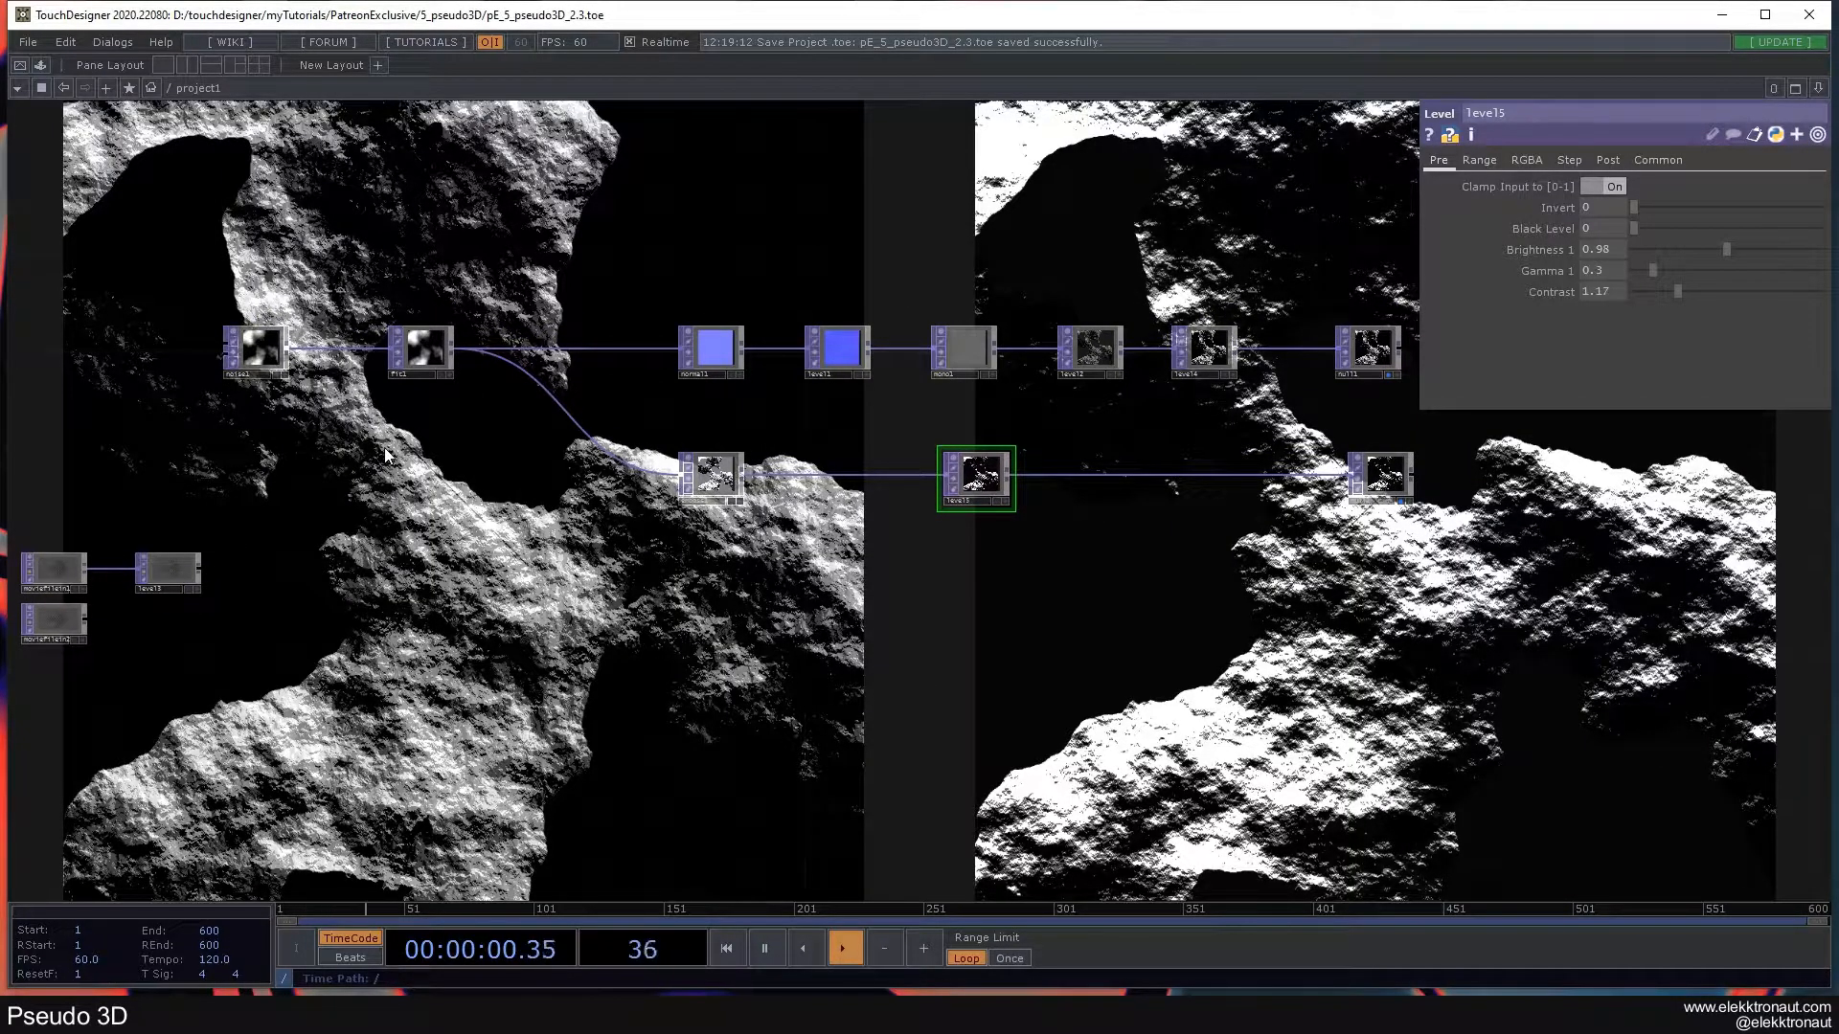
{"action": "left_click_drag", "start_coordinate": [618, 612], "coordinate": [734, 653]}
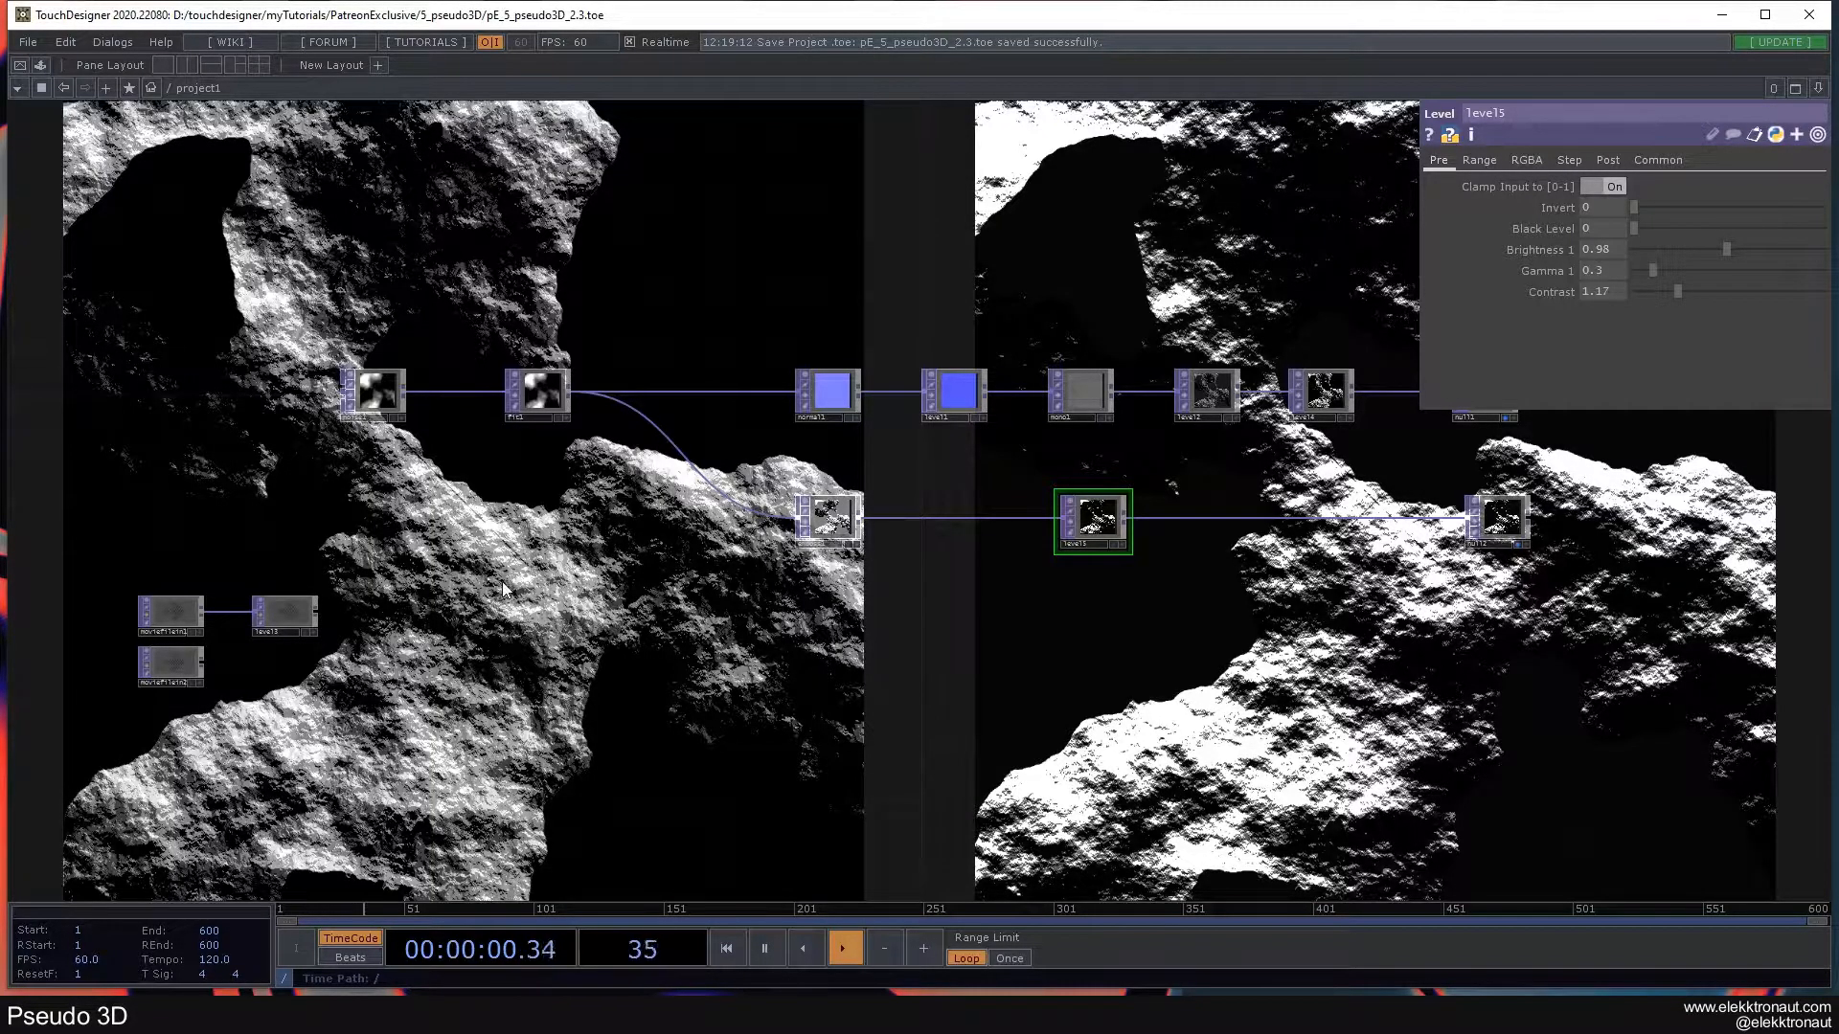
- Look through the abstract forms and strange landscapes posts on the Instagram profile, then switch back to TouchDesigner
{"action": "scroll", "coordinate": [508, 591], "scroll_direction": "down", "scroll_amount": 3}
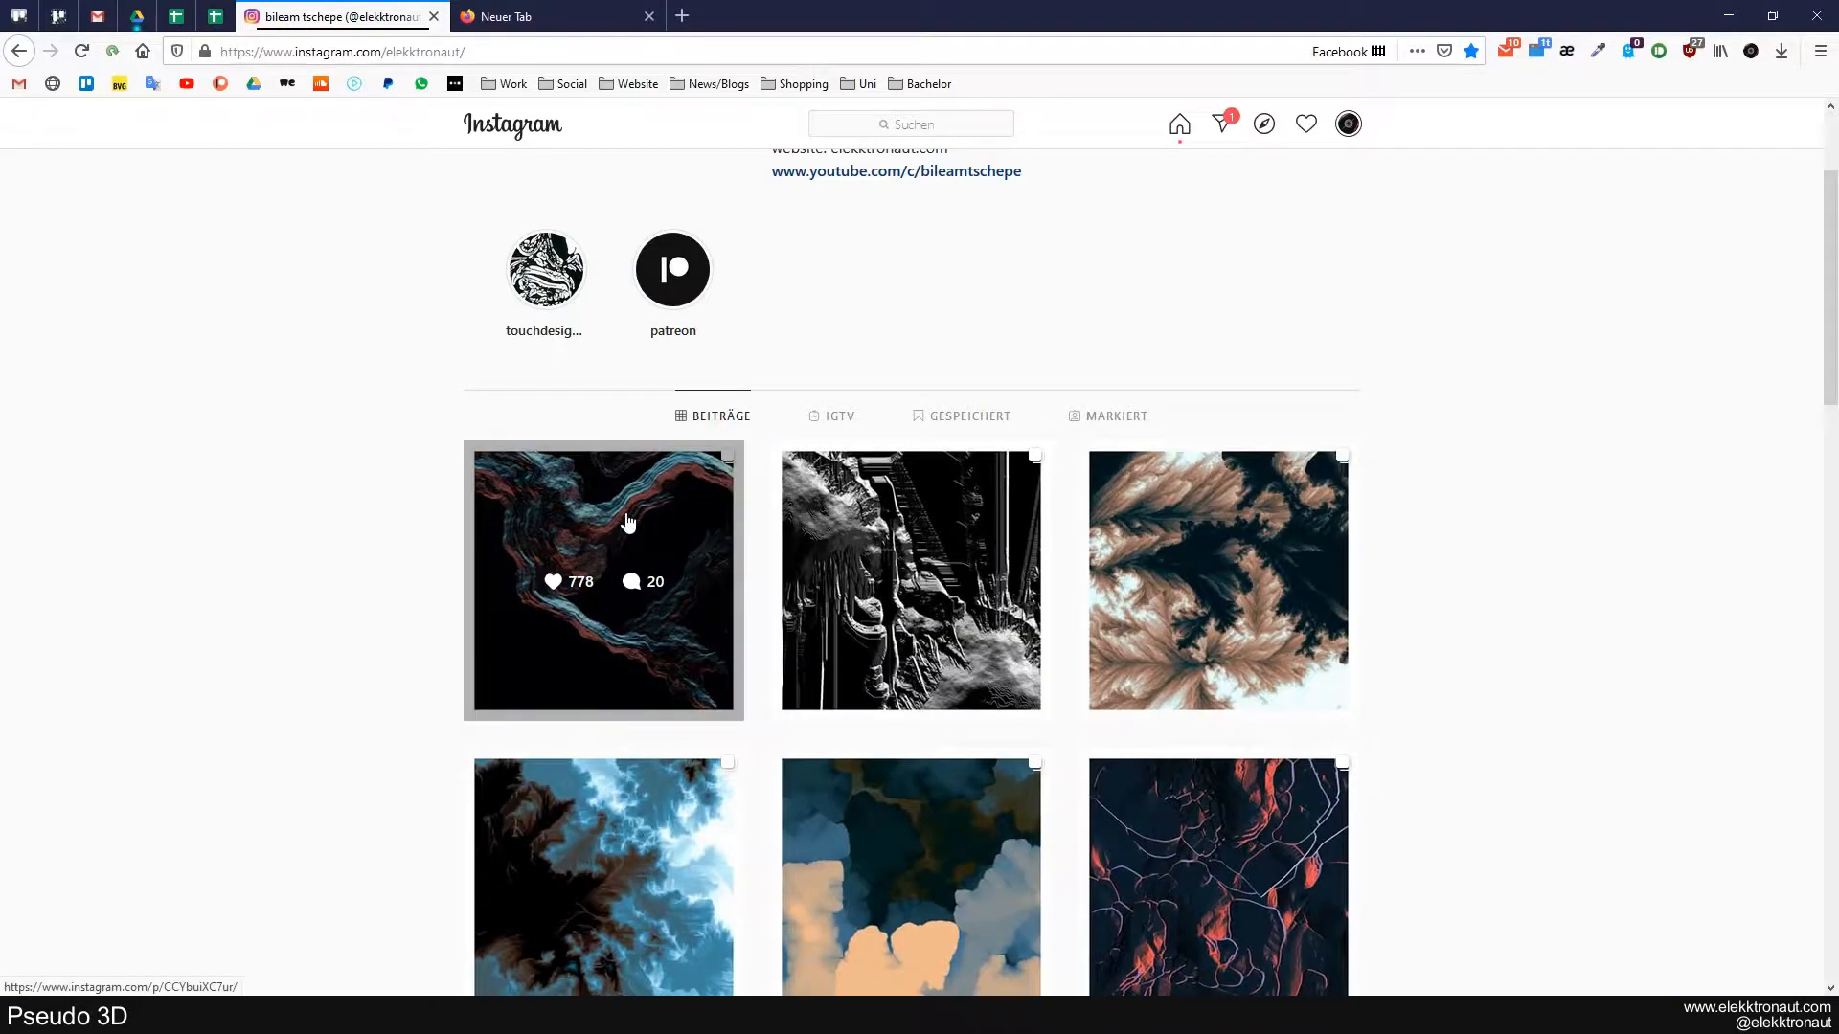
{"action": "left_click", "coordinate": [622, 514]}
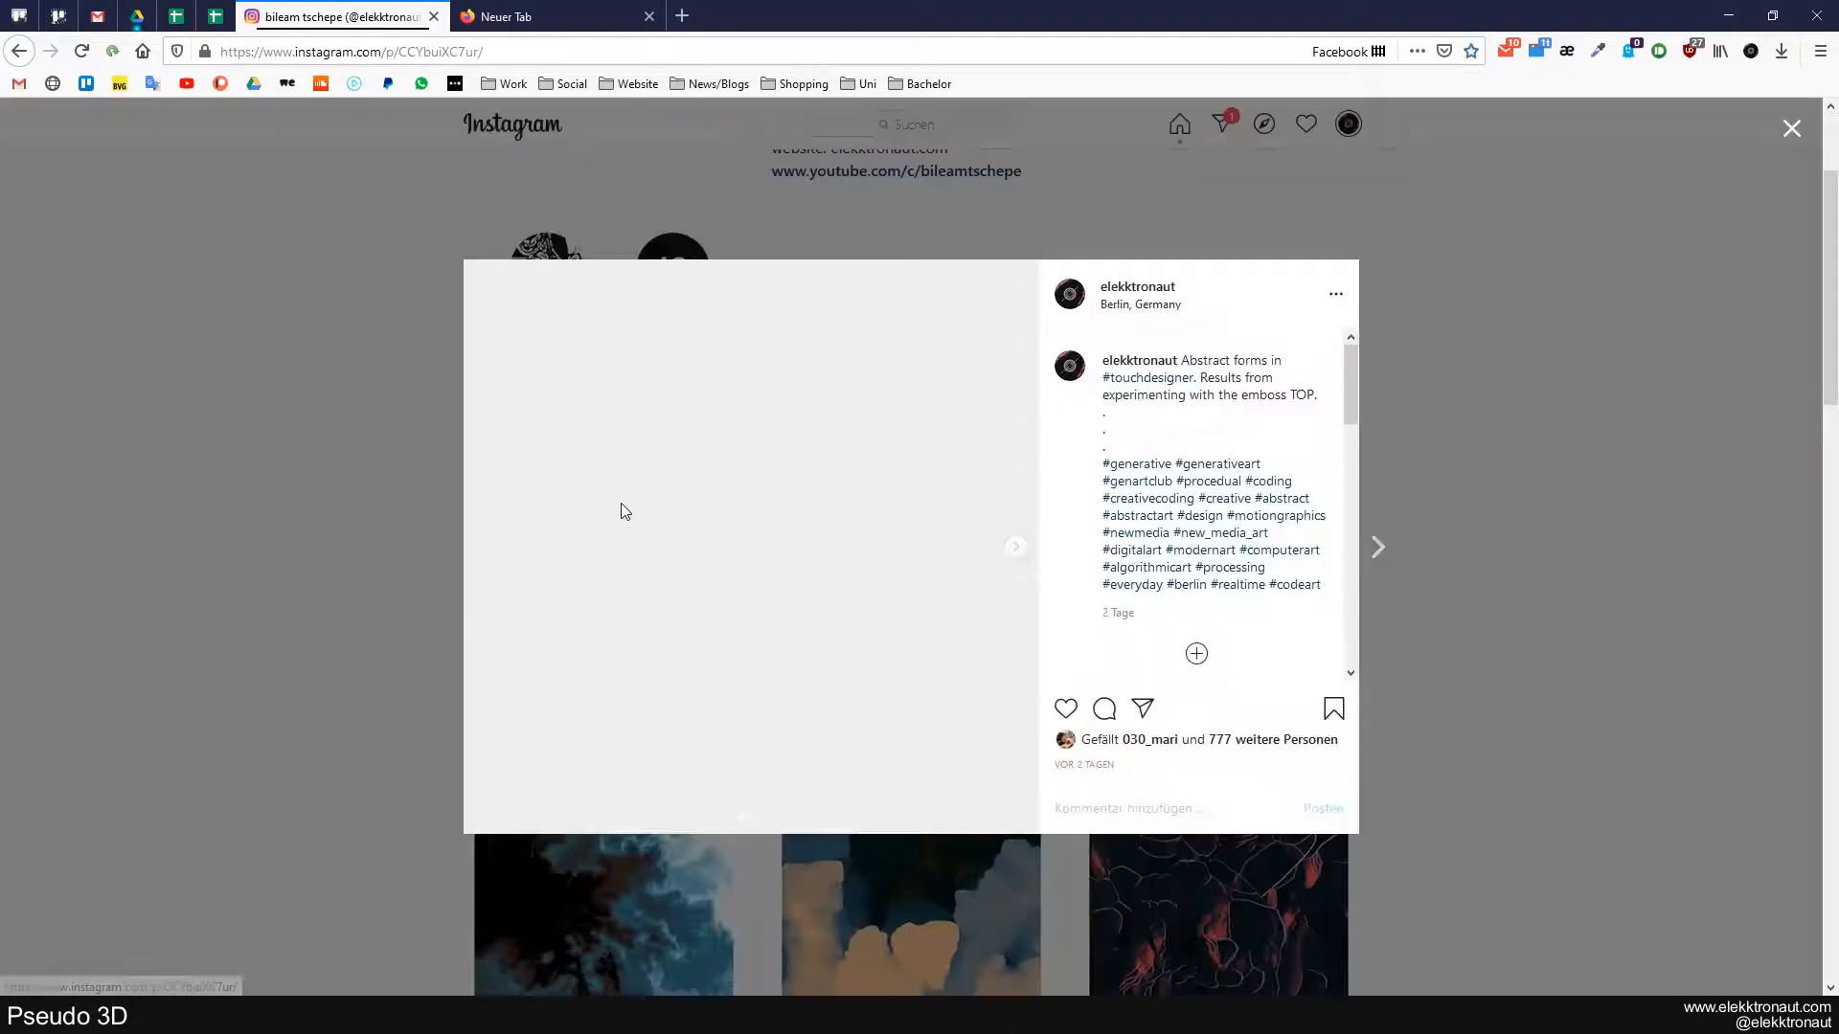
{"action": "left_click", "coordinate": [1013, 548]}
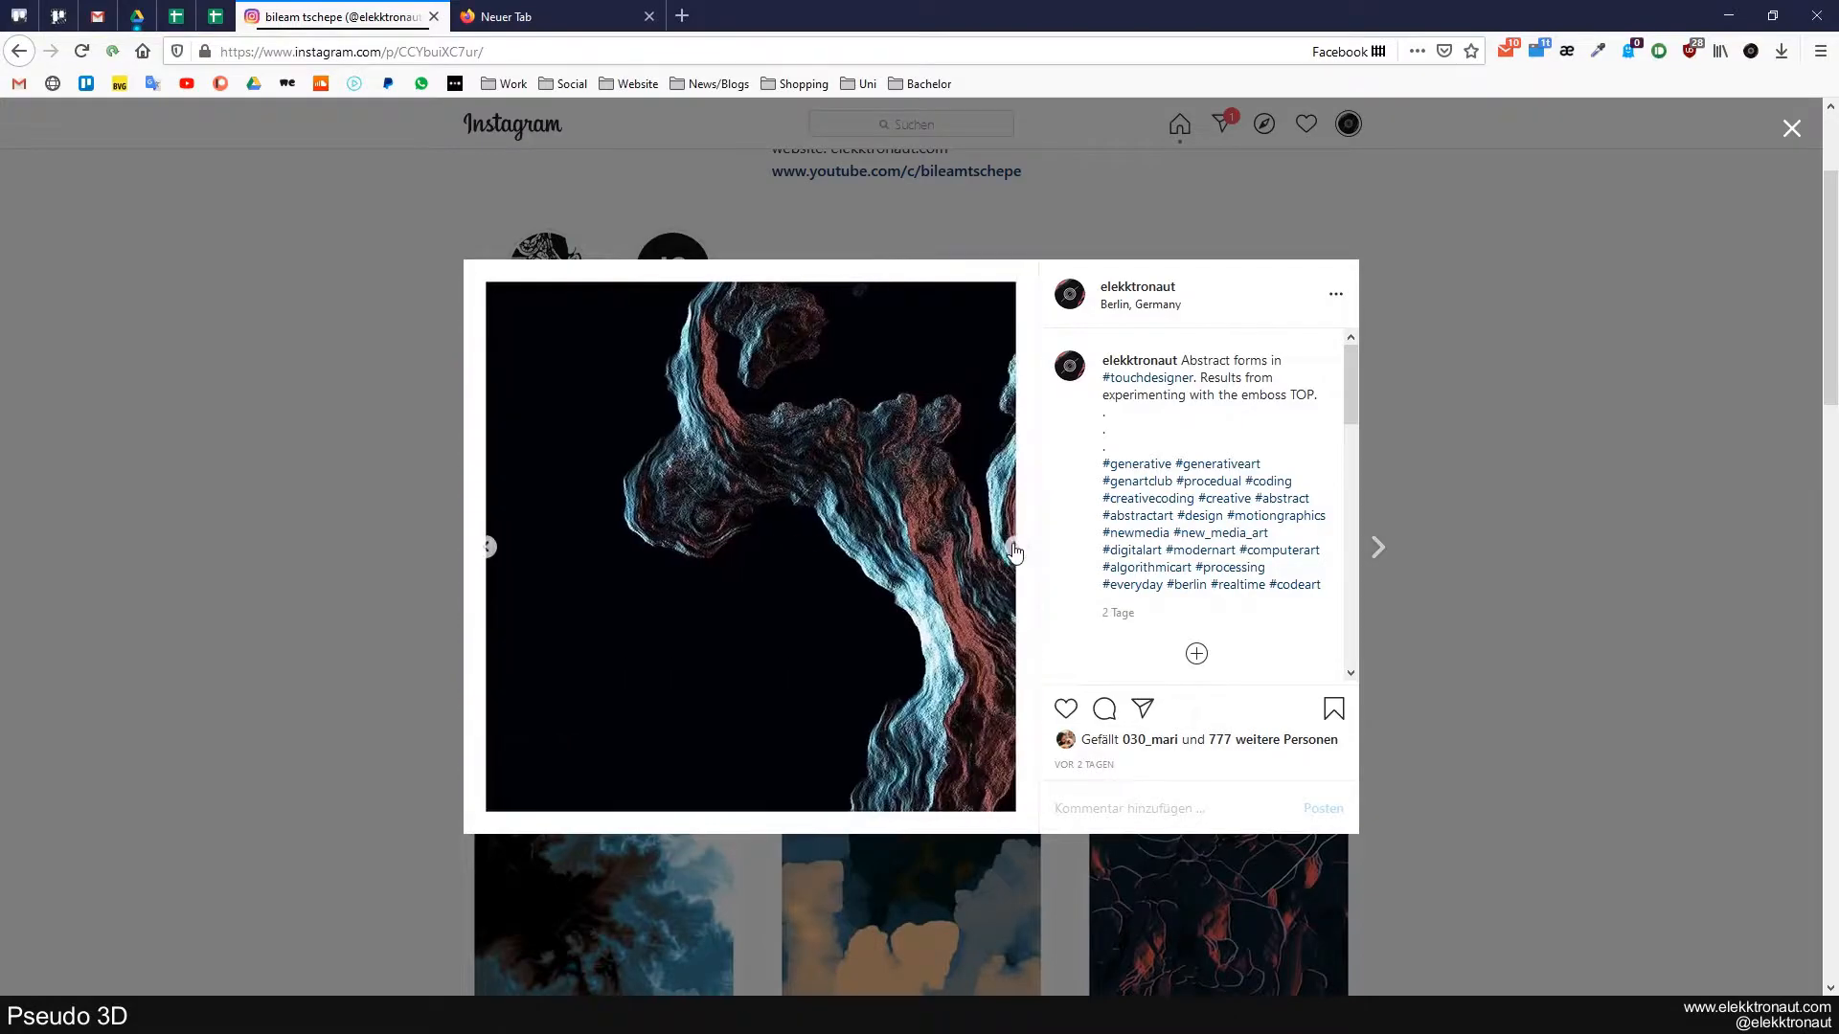
{"action": "left_click", "coordinate": [247, 566]}
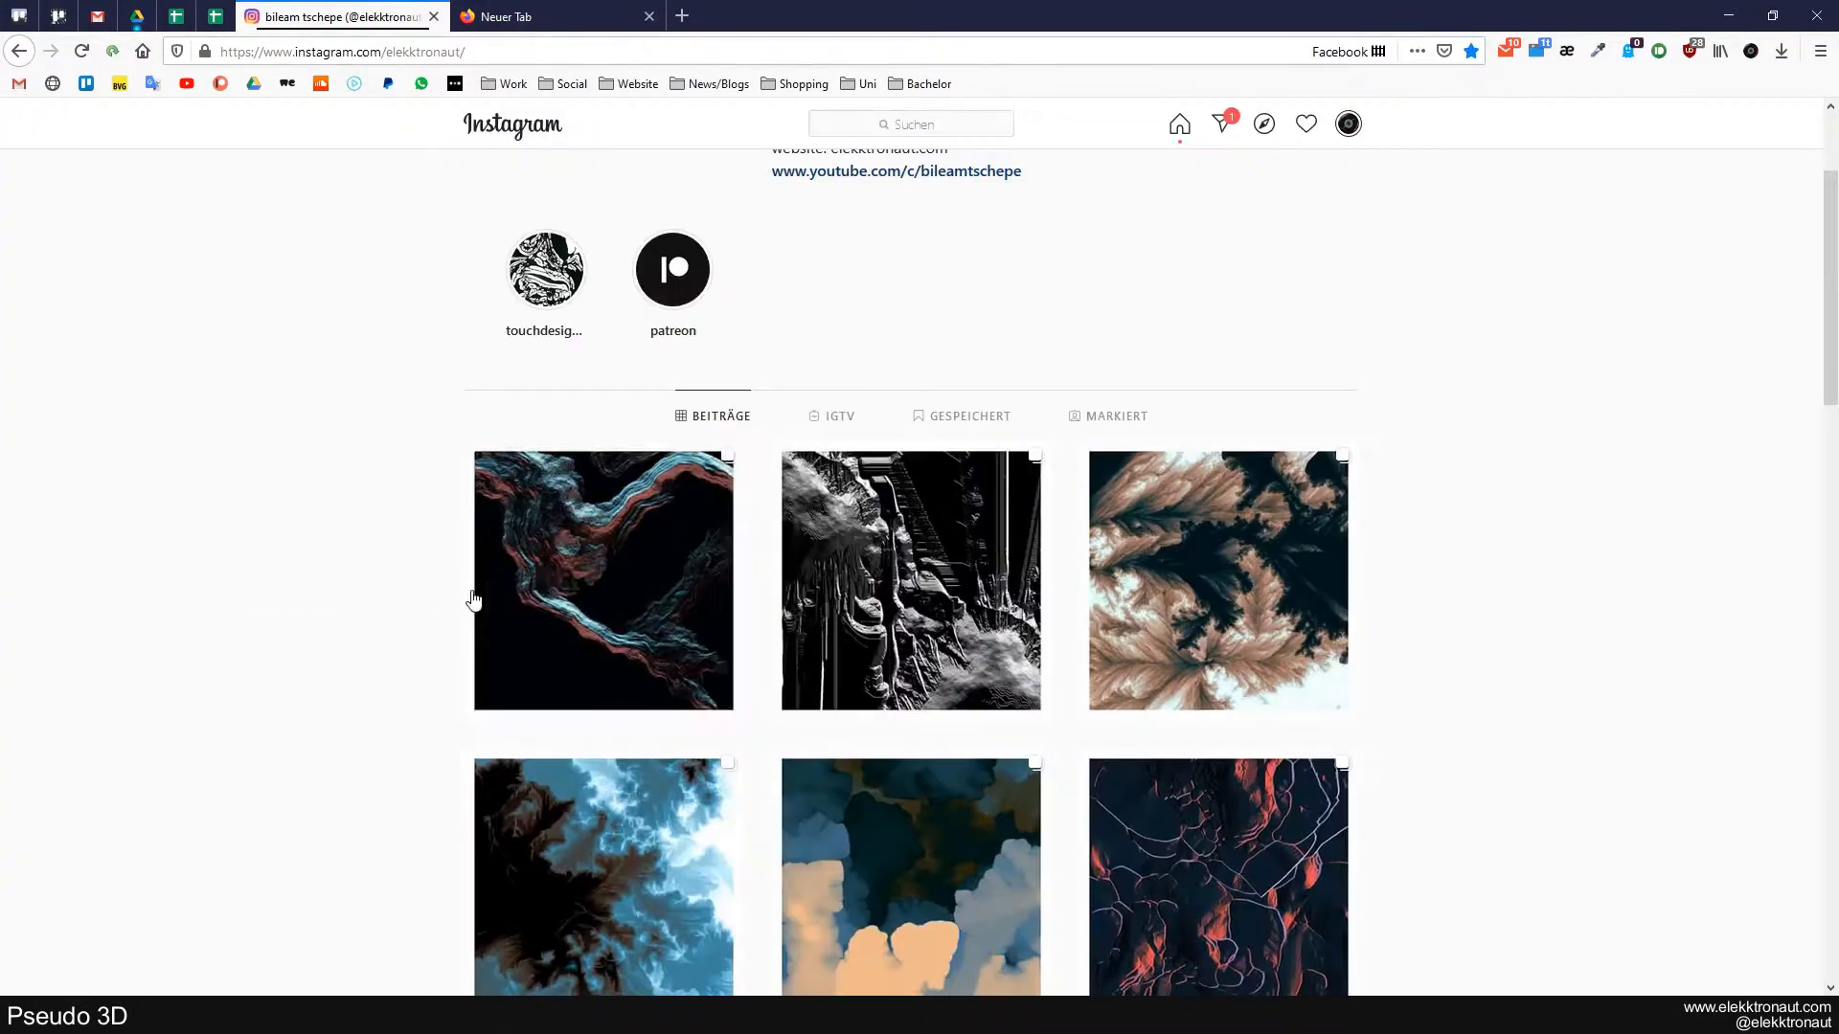
{"action": "left_click", "coordinate": [1001, 535]}
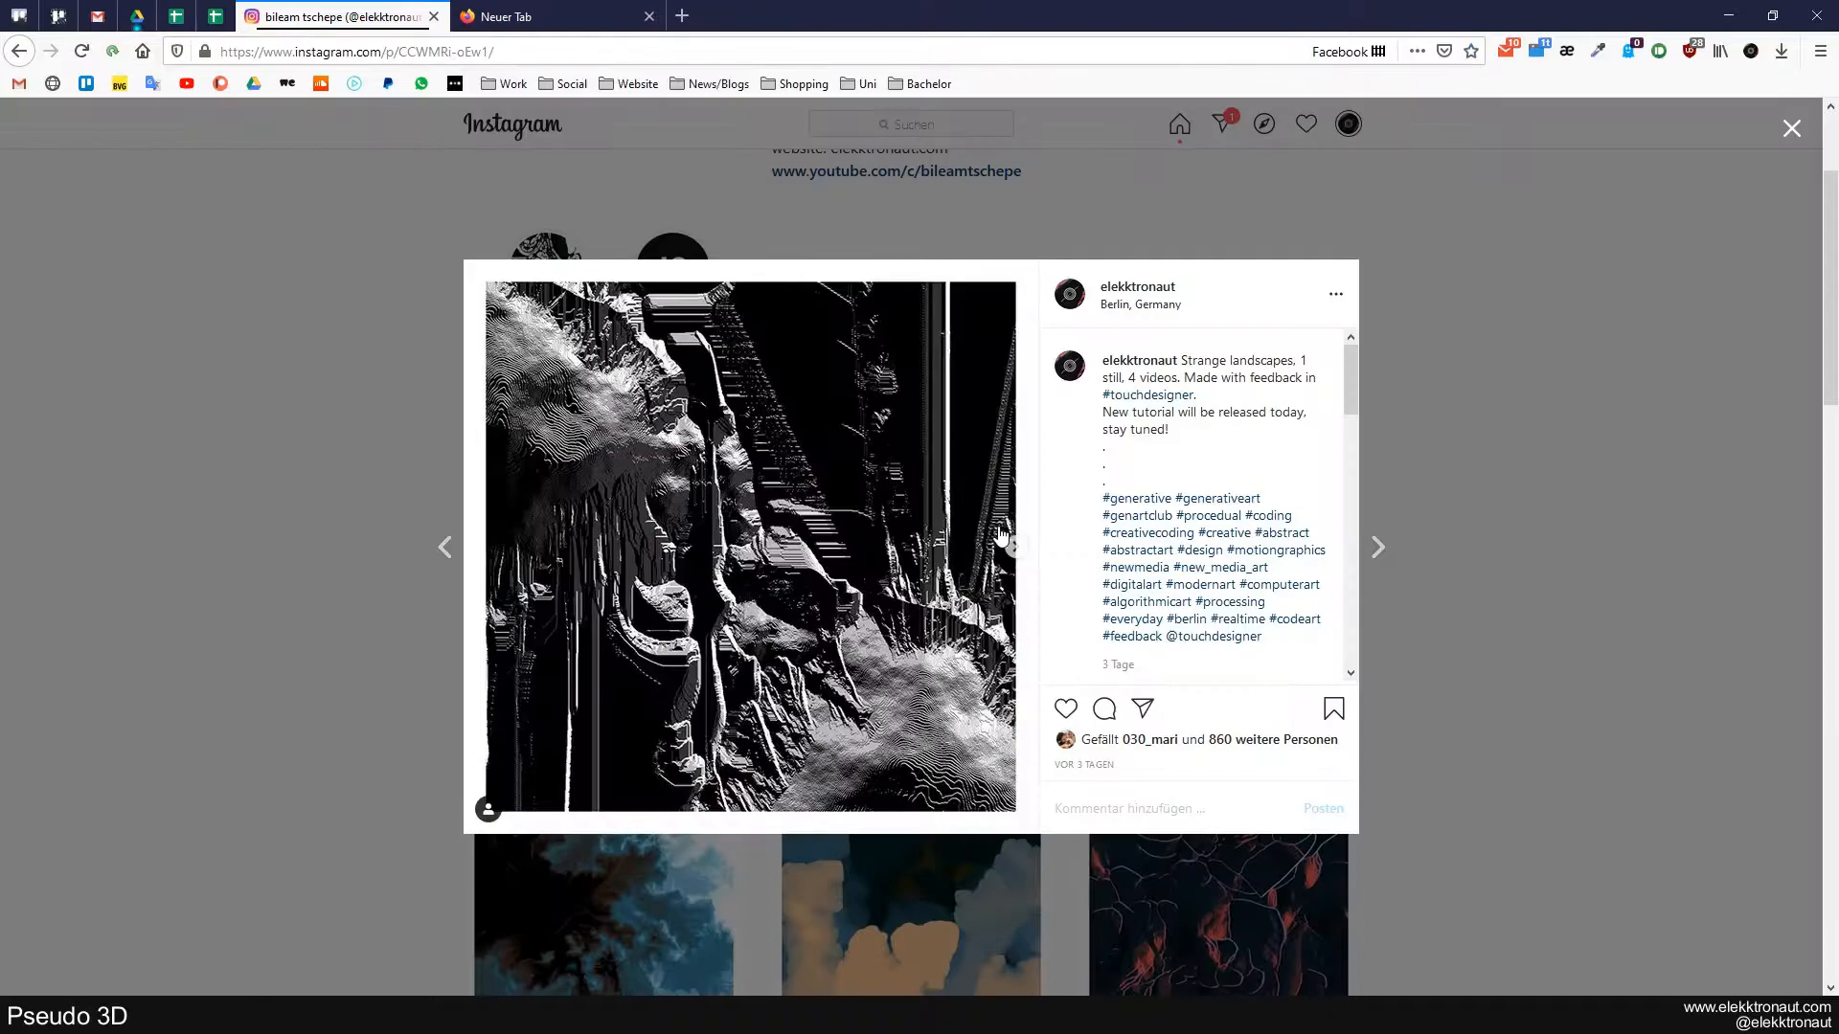
{"action": "left_click", "coordinate": [1014, 550]}
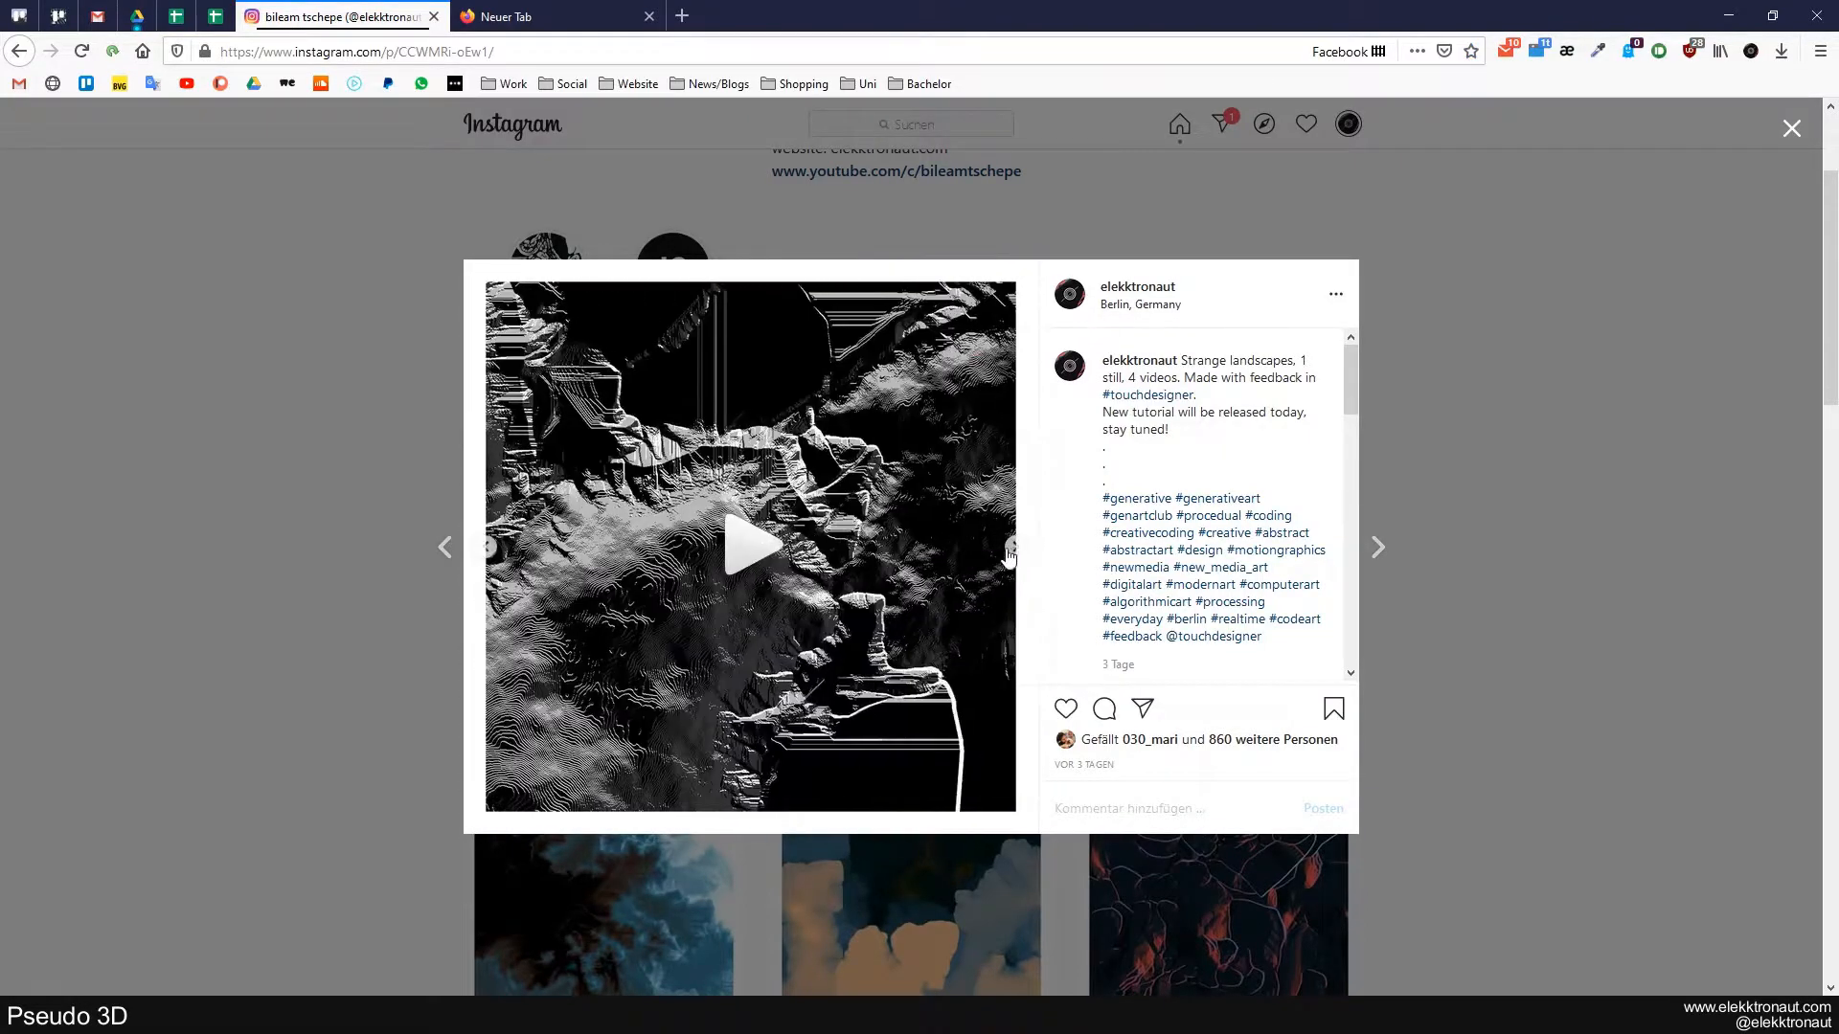
{"action": "left_click", "coordinate": [795, 548]}
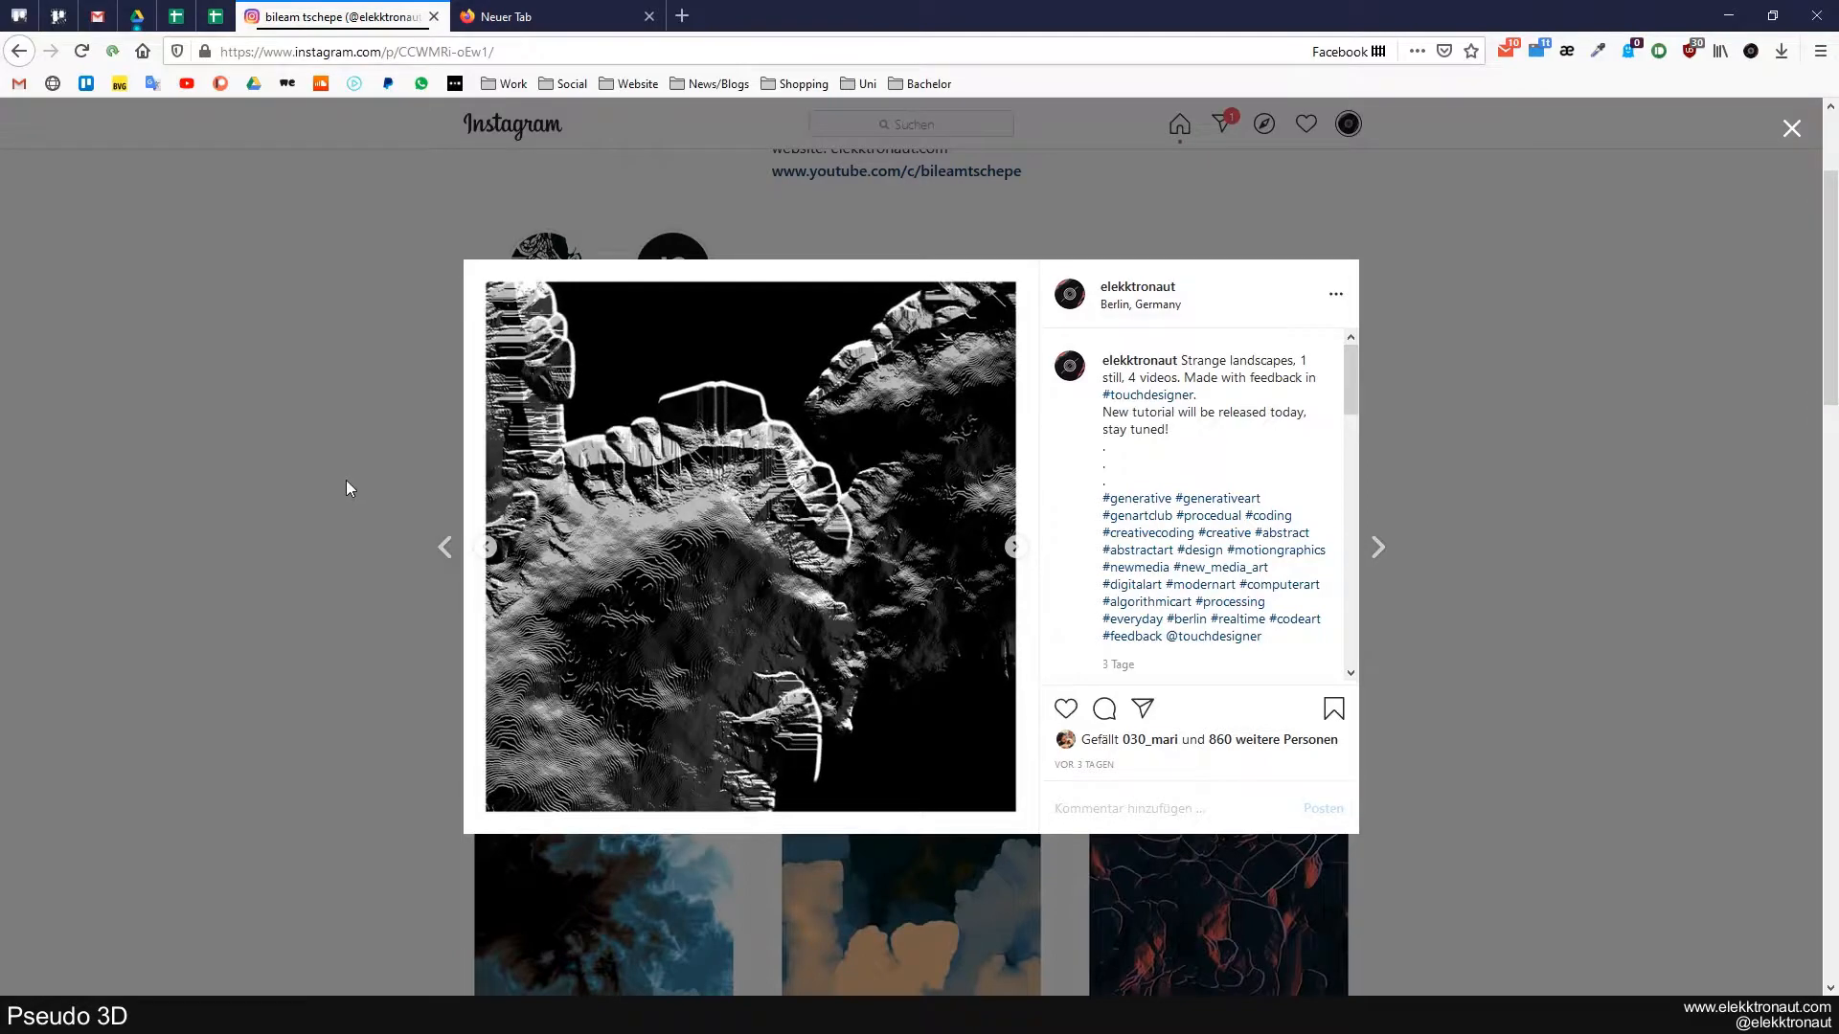
{"action": "left_click", "coordinate": [319, 559]}
{"action": "key", "text": "alt+Tab"}
- Move the two Movie File In nodes and level3 closer to the noise node
{"action": "scroll", "coordinate": [630, 704], "scroll_direction": "down", "scroll_amount": 3}
{"action": "scroll", "coordinate": [622, 669], "scroll_direction": "up", "scroll_amount": 3}
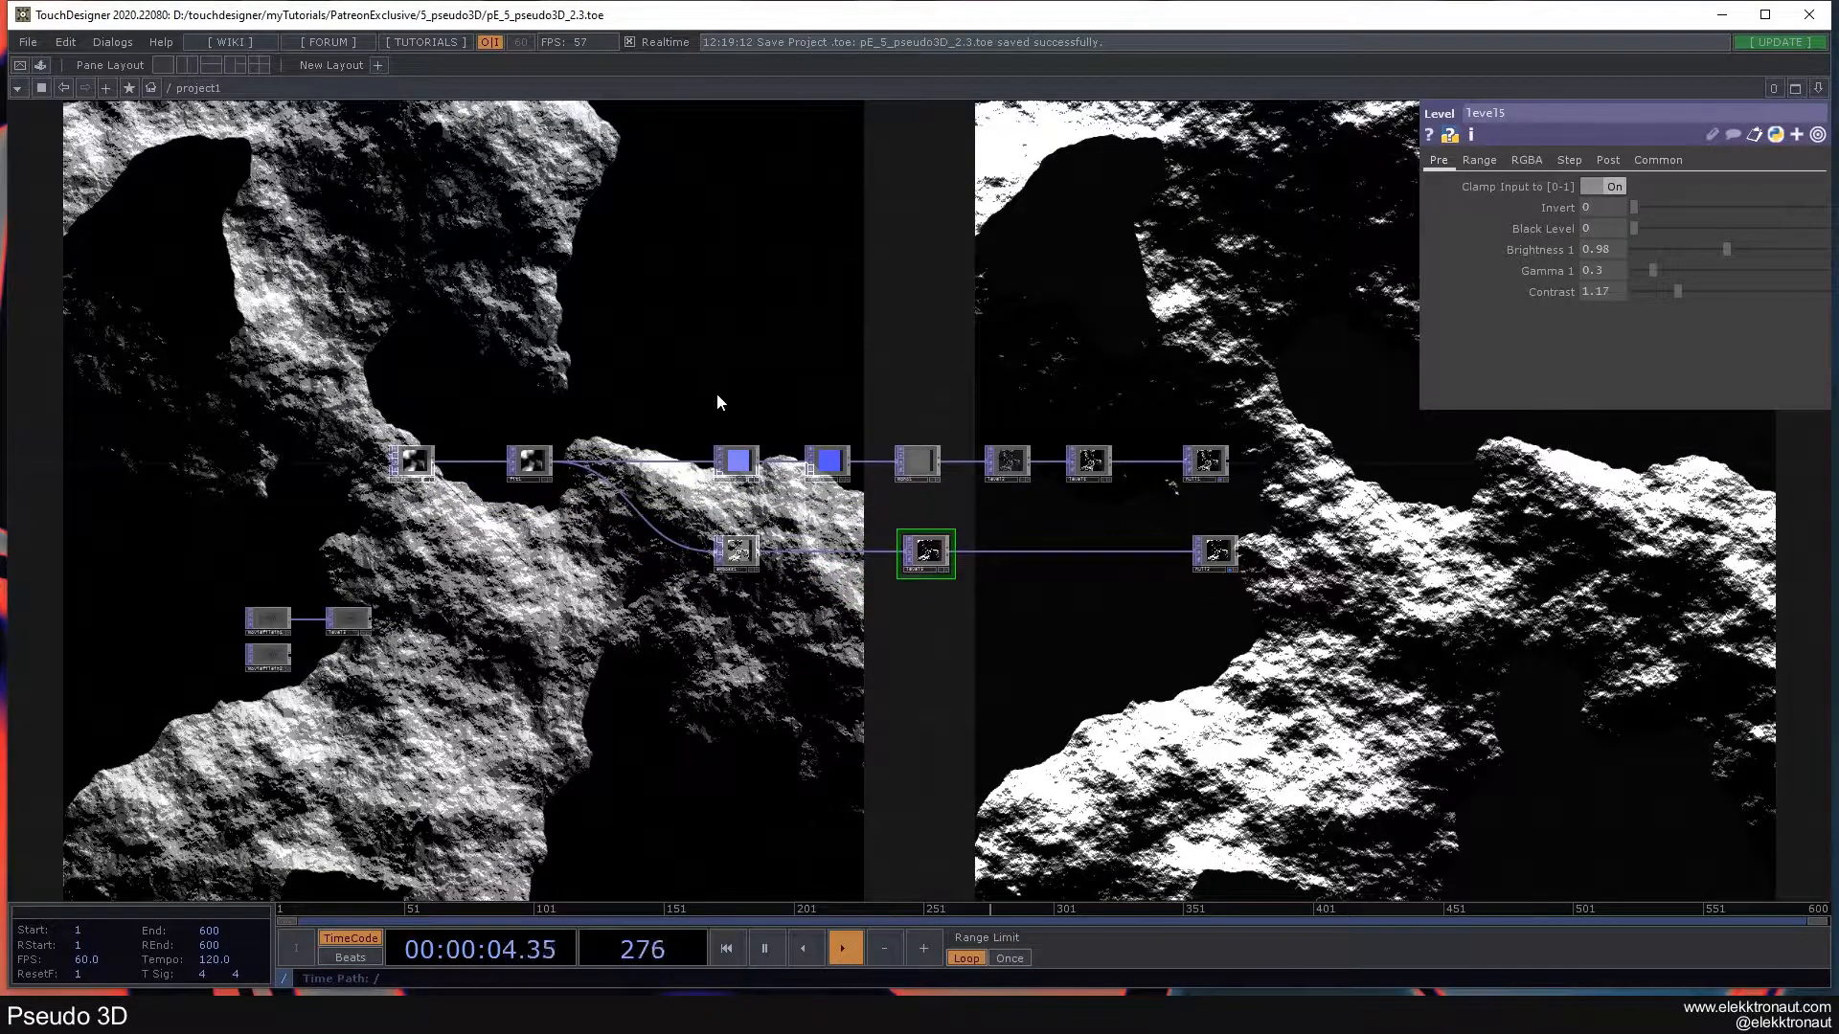
{"action": "scroll", "coordinate": [715, 395], "scroll_direction": "up", "scroll_amount": 2}
{"action": "scroll", "coordinate": [713, 391], "scroll_direction": "down", "scroll_amount": 2}
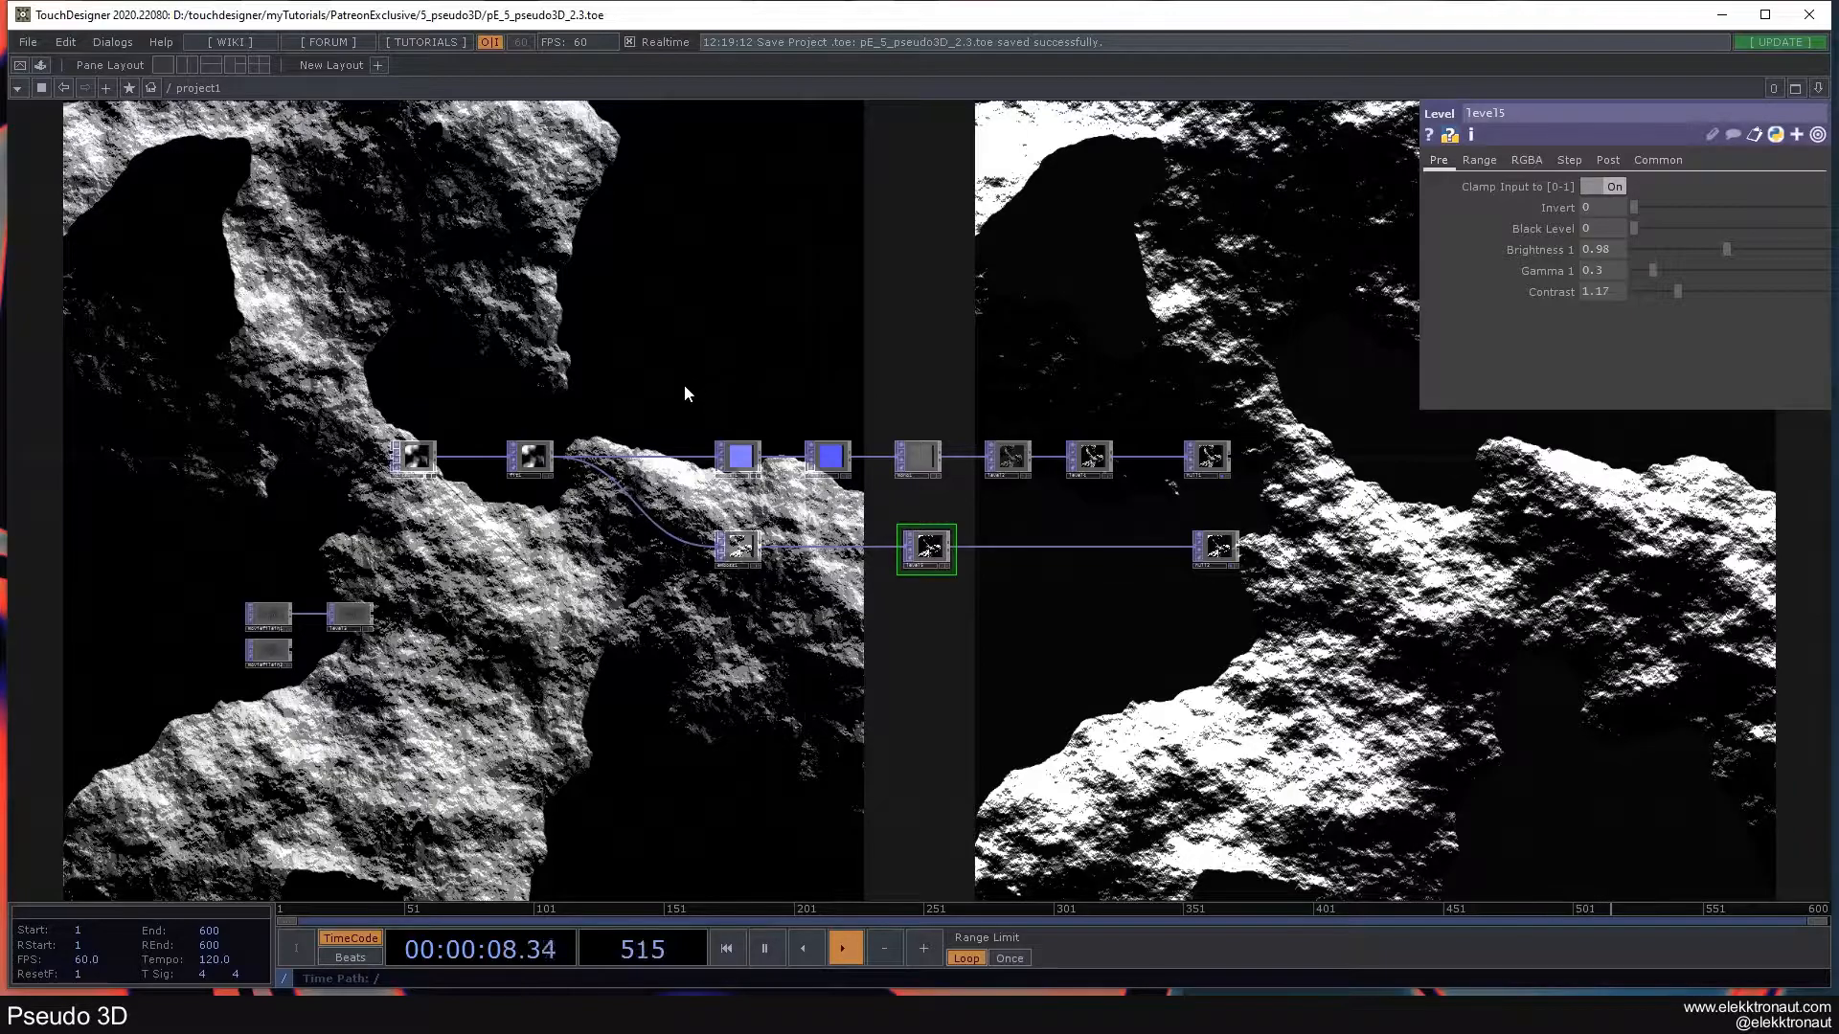
{"action": "scroll", "coordinate": [247, 632], "scroll_direction": "up", "scroll_amount": 2}
{"action": "left_click", "coordinate": [278, 659]}
{"action": "left_click_drag", "start_coordinate": [415, 599], "coordinate": [491, 548]}
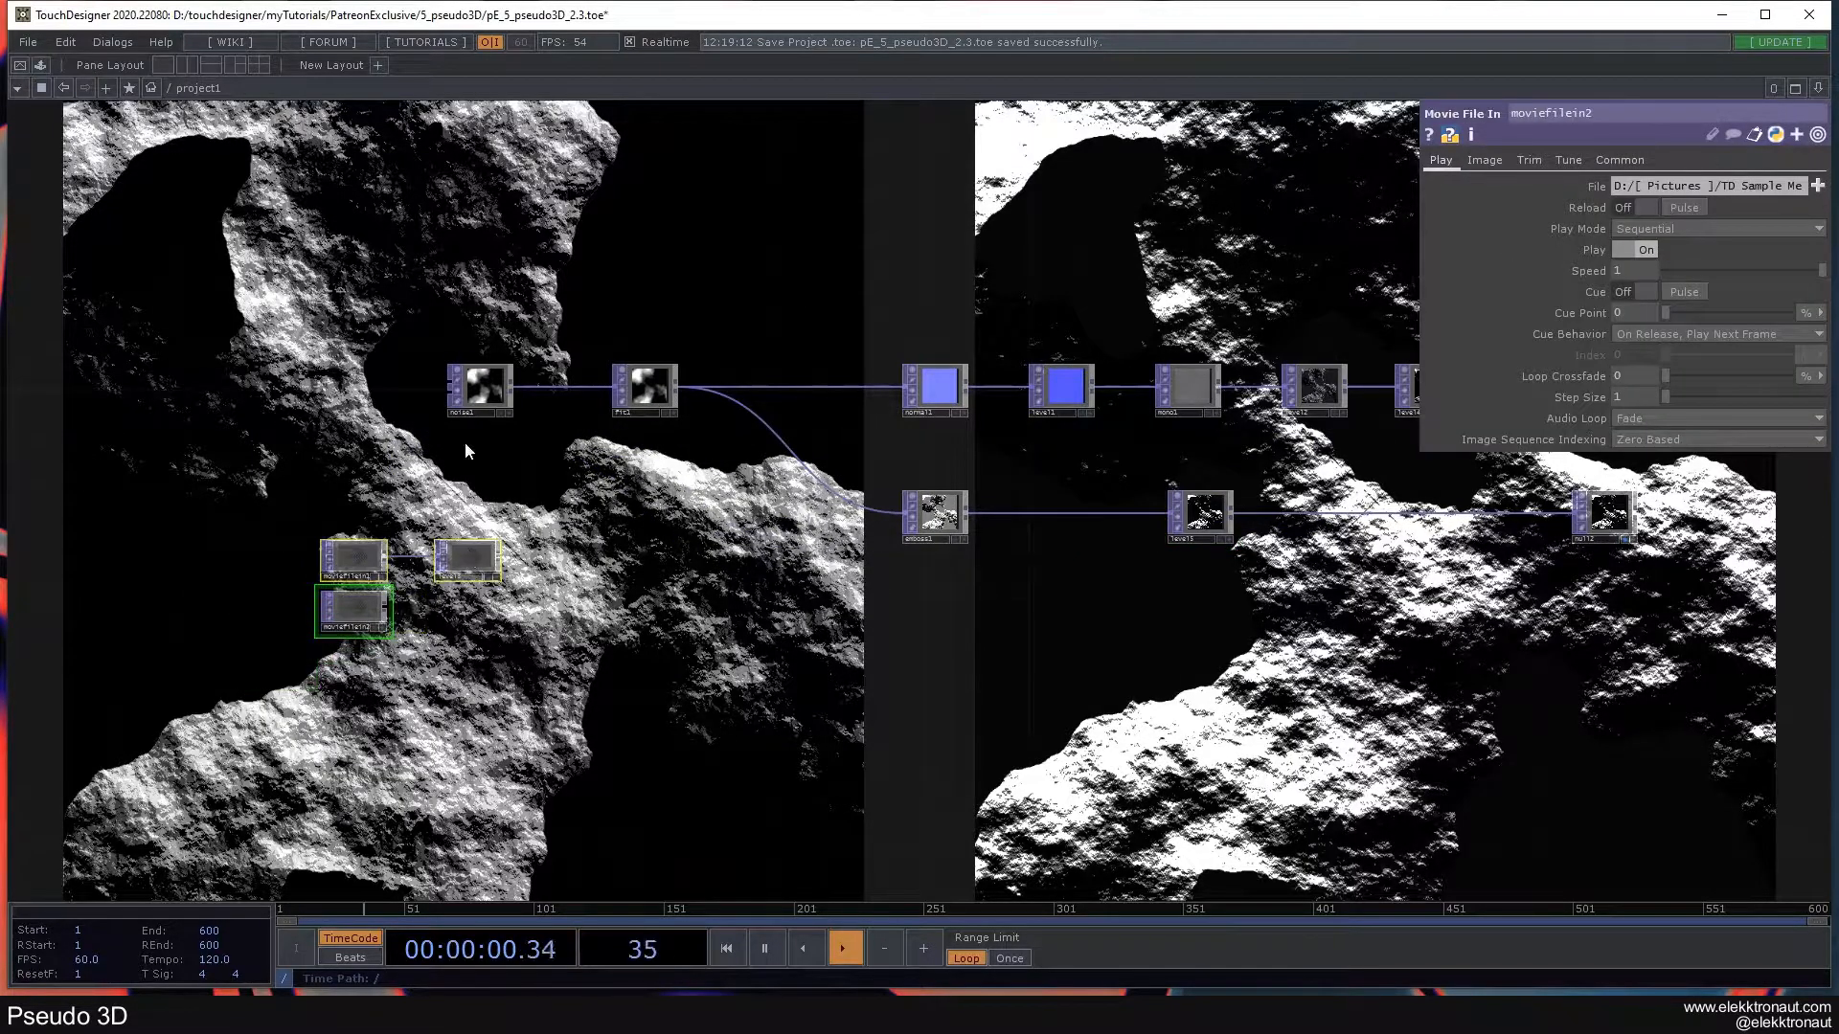
- Wire the output of level3 into the Fit node in place of the noise
{"action": "left_click", "coordinate": [490, 499]}
{"action": "left_click_drag", "start_coordinate": [499, 558], "coordinate": [613, 401]}
{"action": "left_click", "coordinate": [484, 567]}
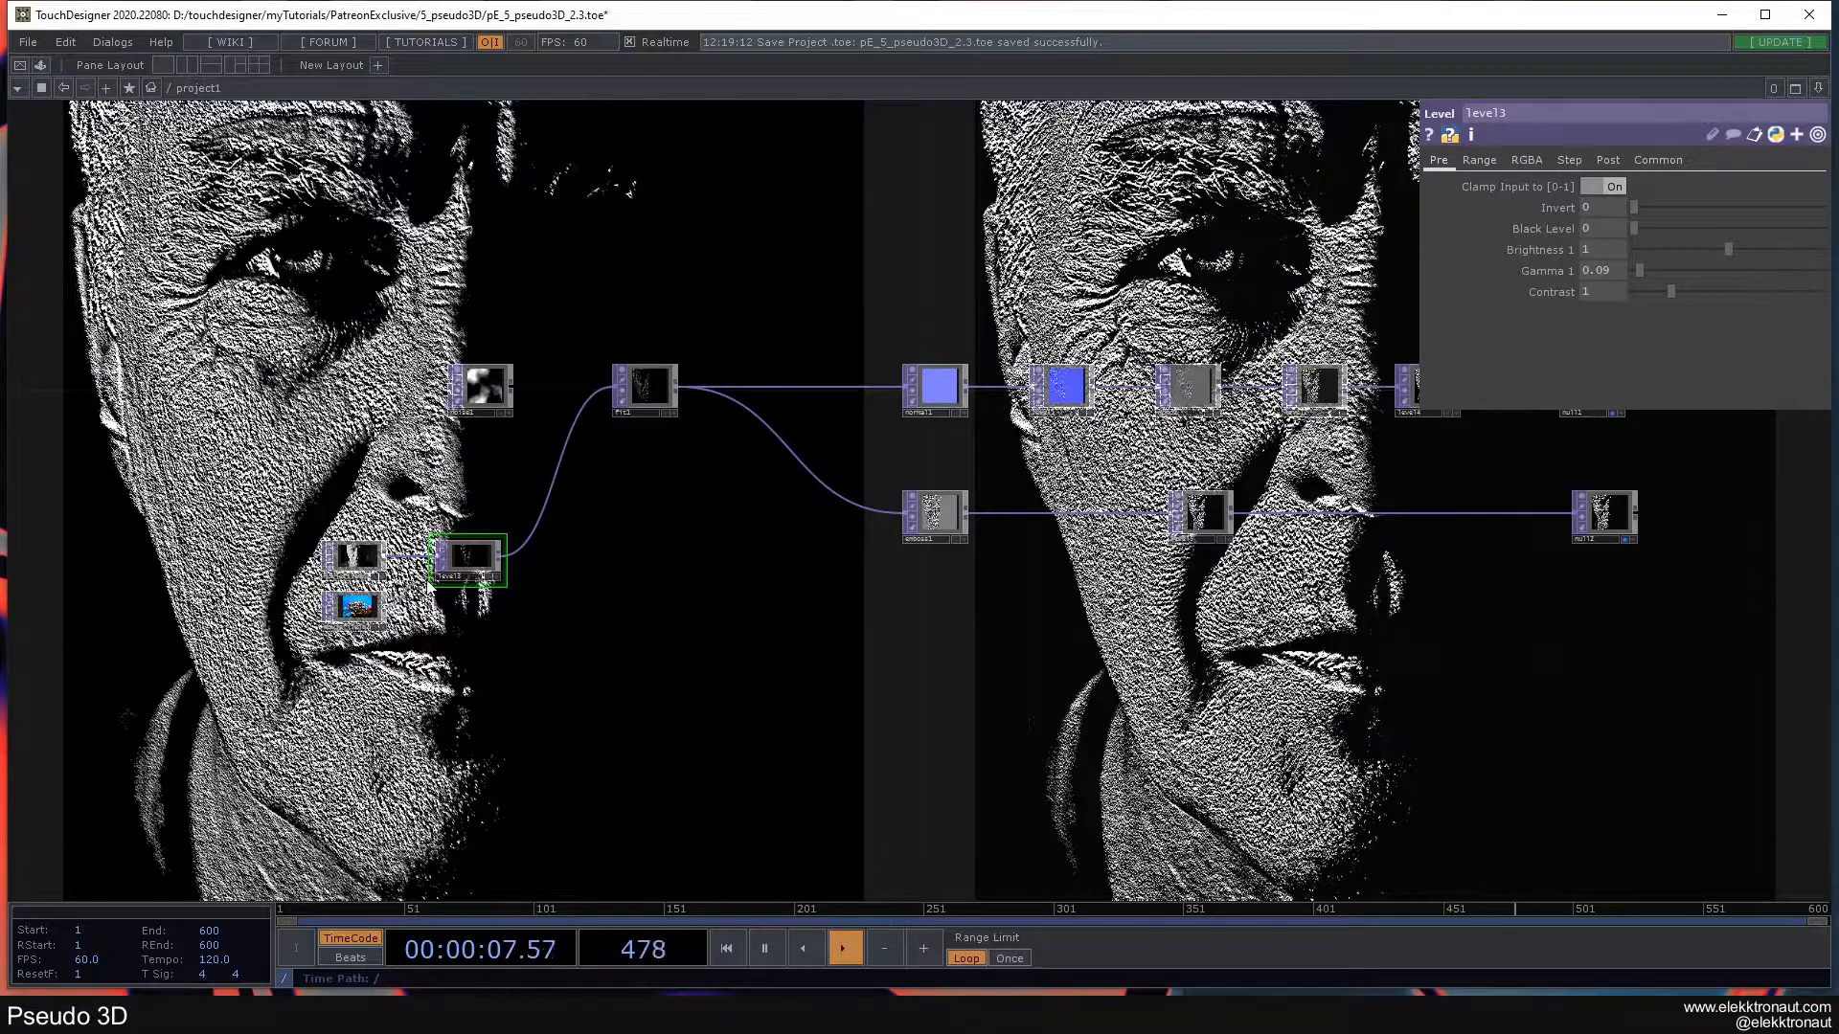
- Switch the input of level3 to moviefilein2 and reconnect the noise node to the Fit node
{"action": "left_click_drag", "start_coordinate": [386, 607], "coordinate": [435, 560]}
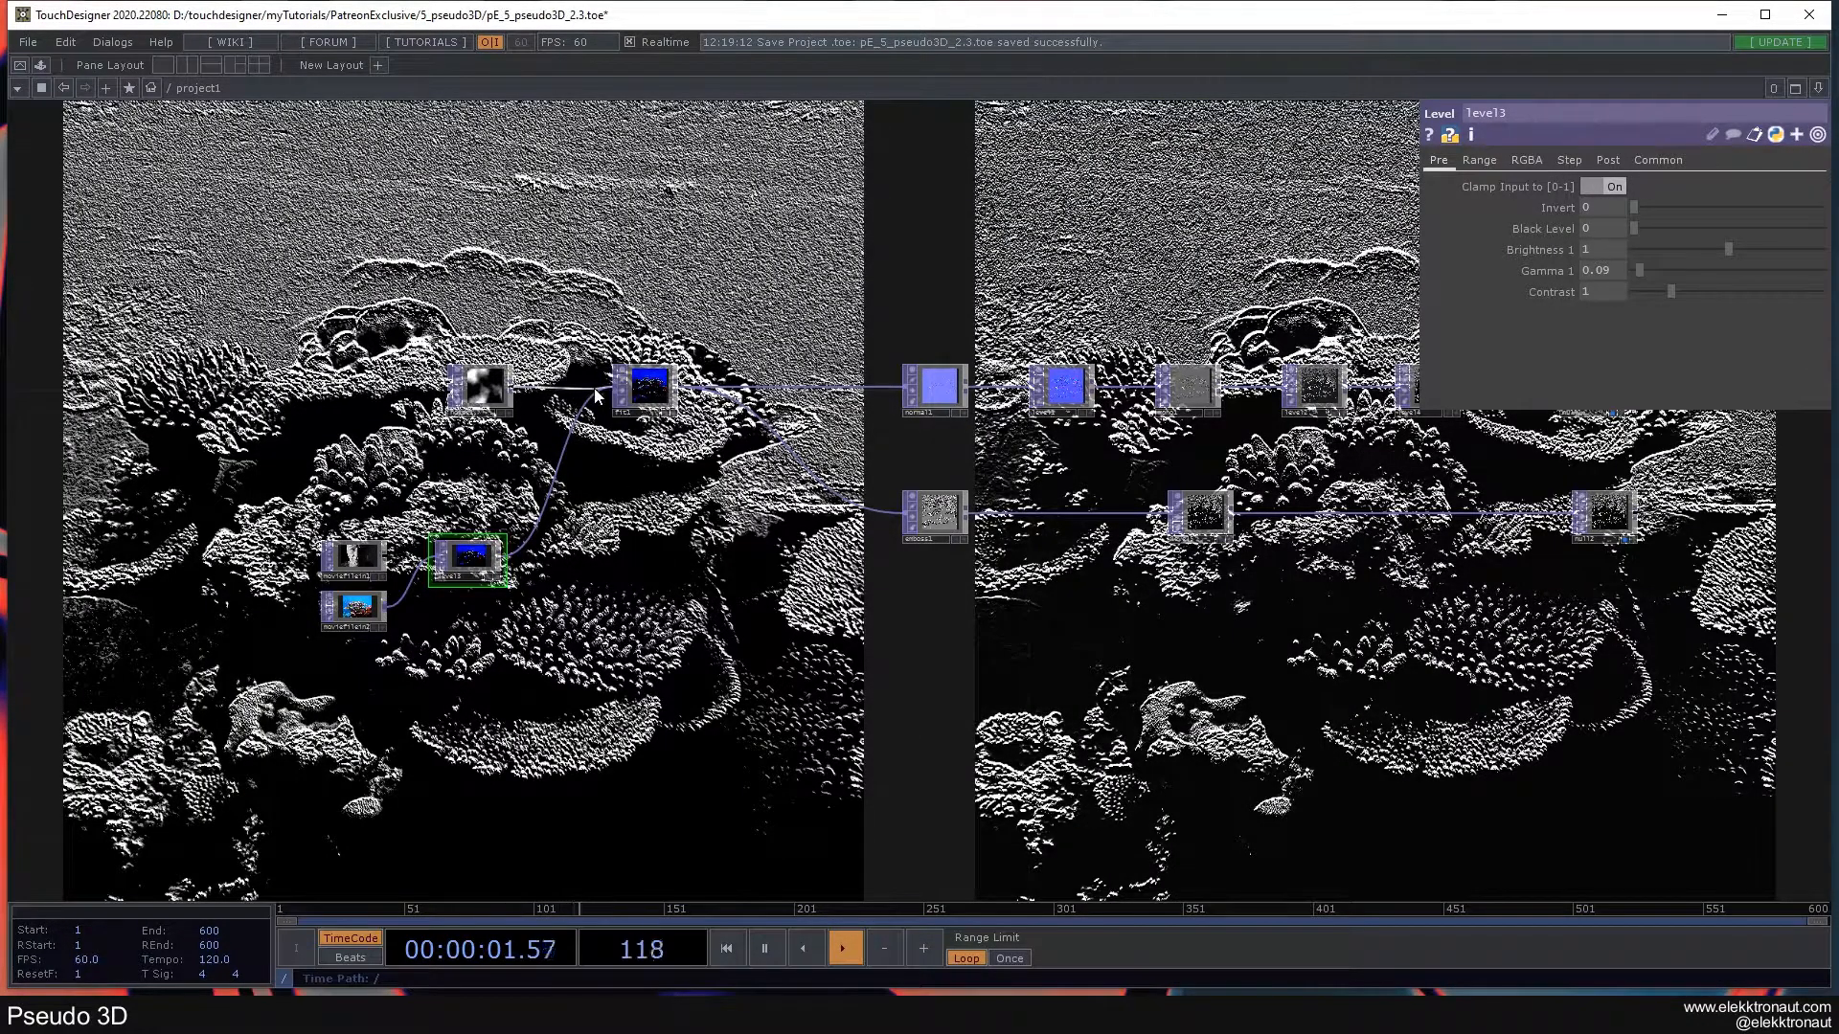
{"action": "left_click_drag", "start_coordinate": [594, 390], "coordinate": [615, 390]}
- Select both Movie File In nodes with level3 and move the group away from the main network
{"action": "scroll", "coordinate": [623, 596], "scroll_direction": "down", "scroll_amount": 3}
{"action": "left_click_drag", "start_coordinate": [665, 575], "coordinate": [441, 527]}
{"action": "scroll", "coordinate": [533, 539], "scroll_direction": "up", "scroll_amount": 3}
{"action": "scroll", "coordinate": [534, 541], "scroll_direction": "up", "scroll_amount": 1}
{"action": "scroll", "coordinate": [420, 560], "scroll_direction": "down", "scroll_amount": 3}
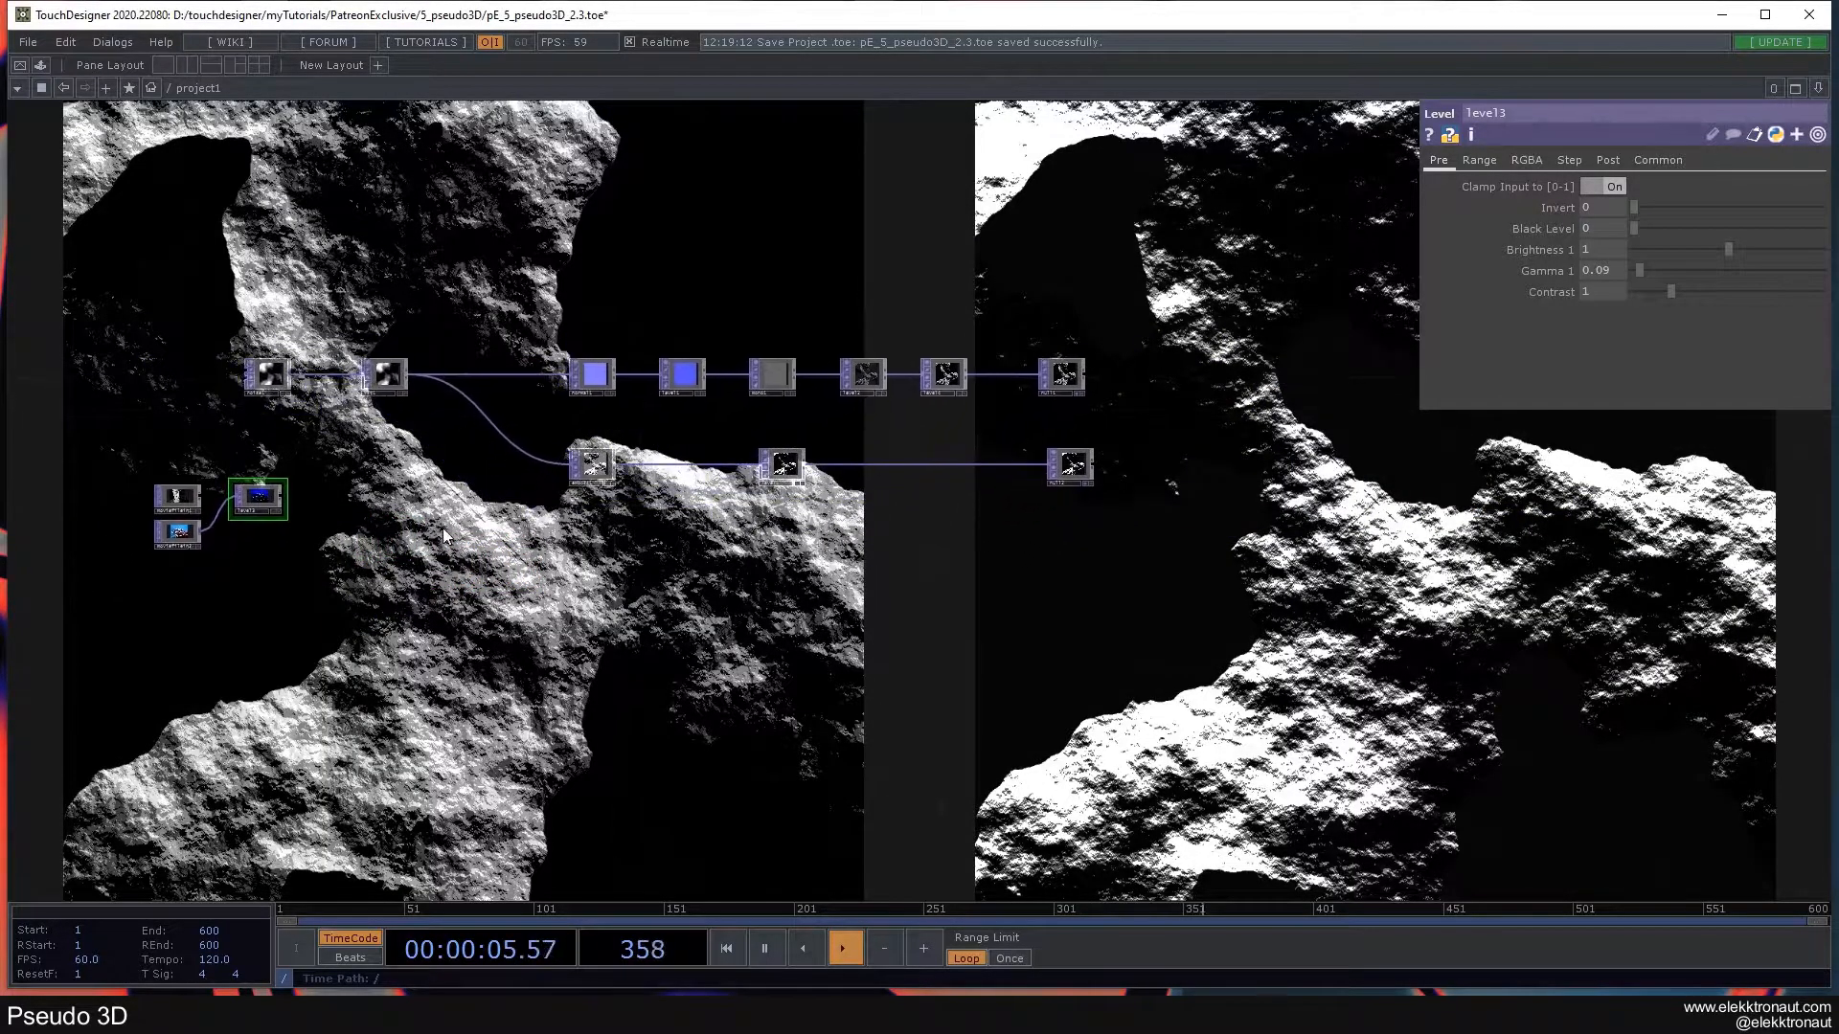
{"action": "left_click_drag", "start_coordinate": [268, 419], "coordinate": [357, 460]}
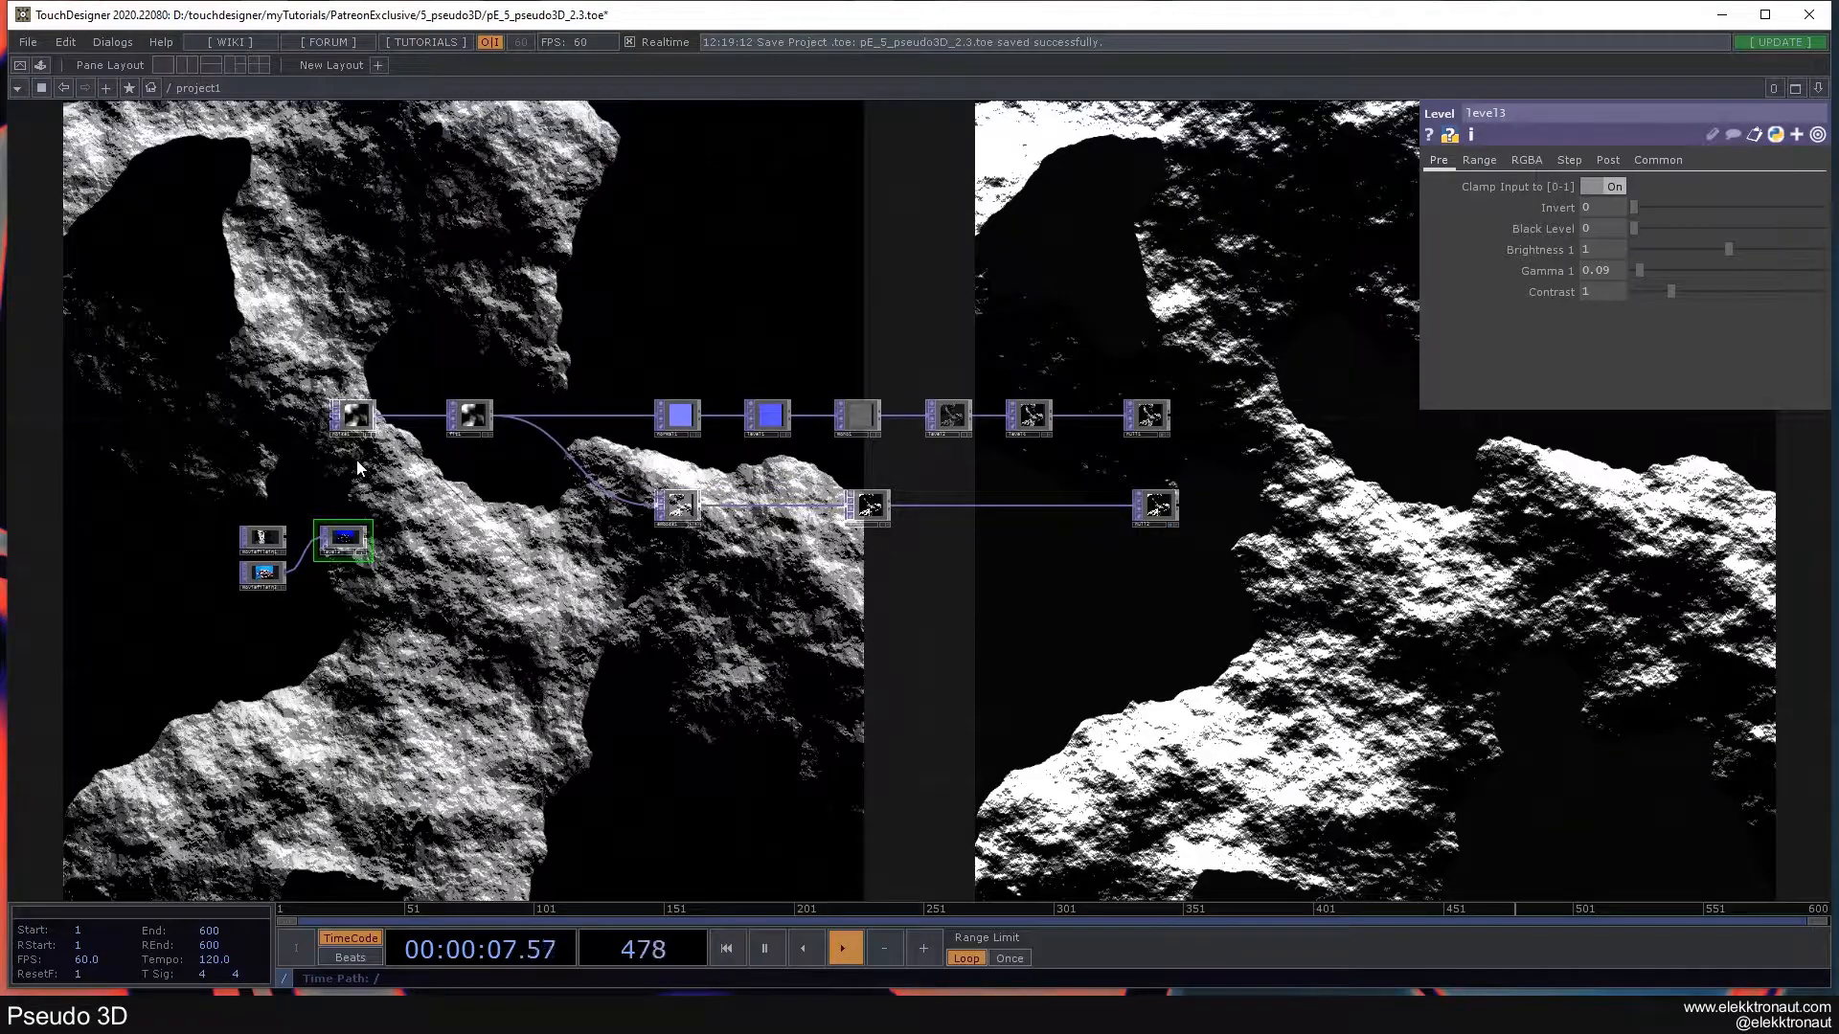
{"action": "right_click_drag", "start_coordinate": [206, 489], "coordinate": [299, 633]}
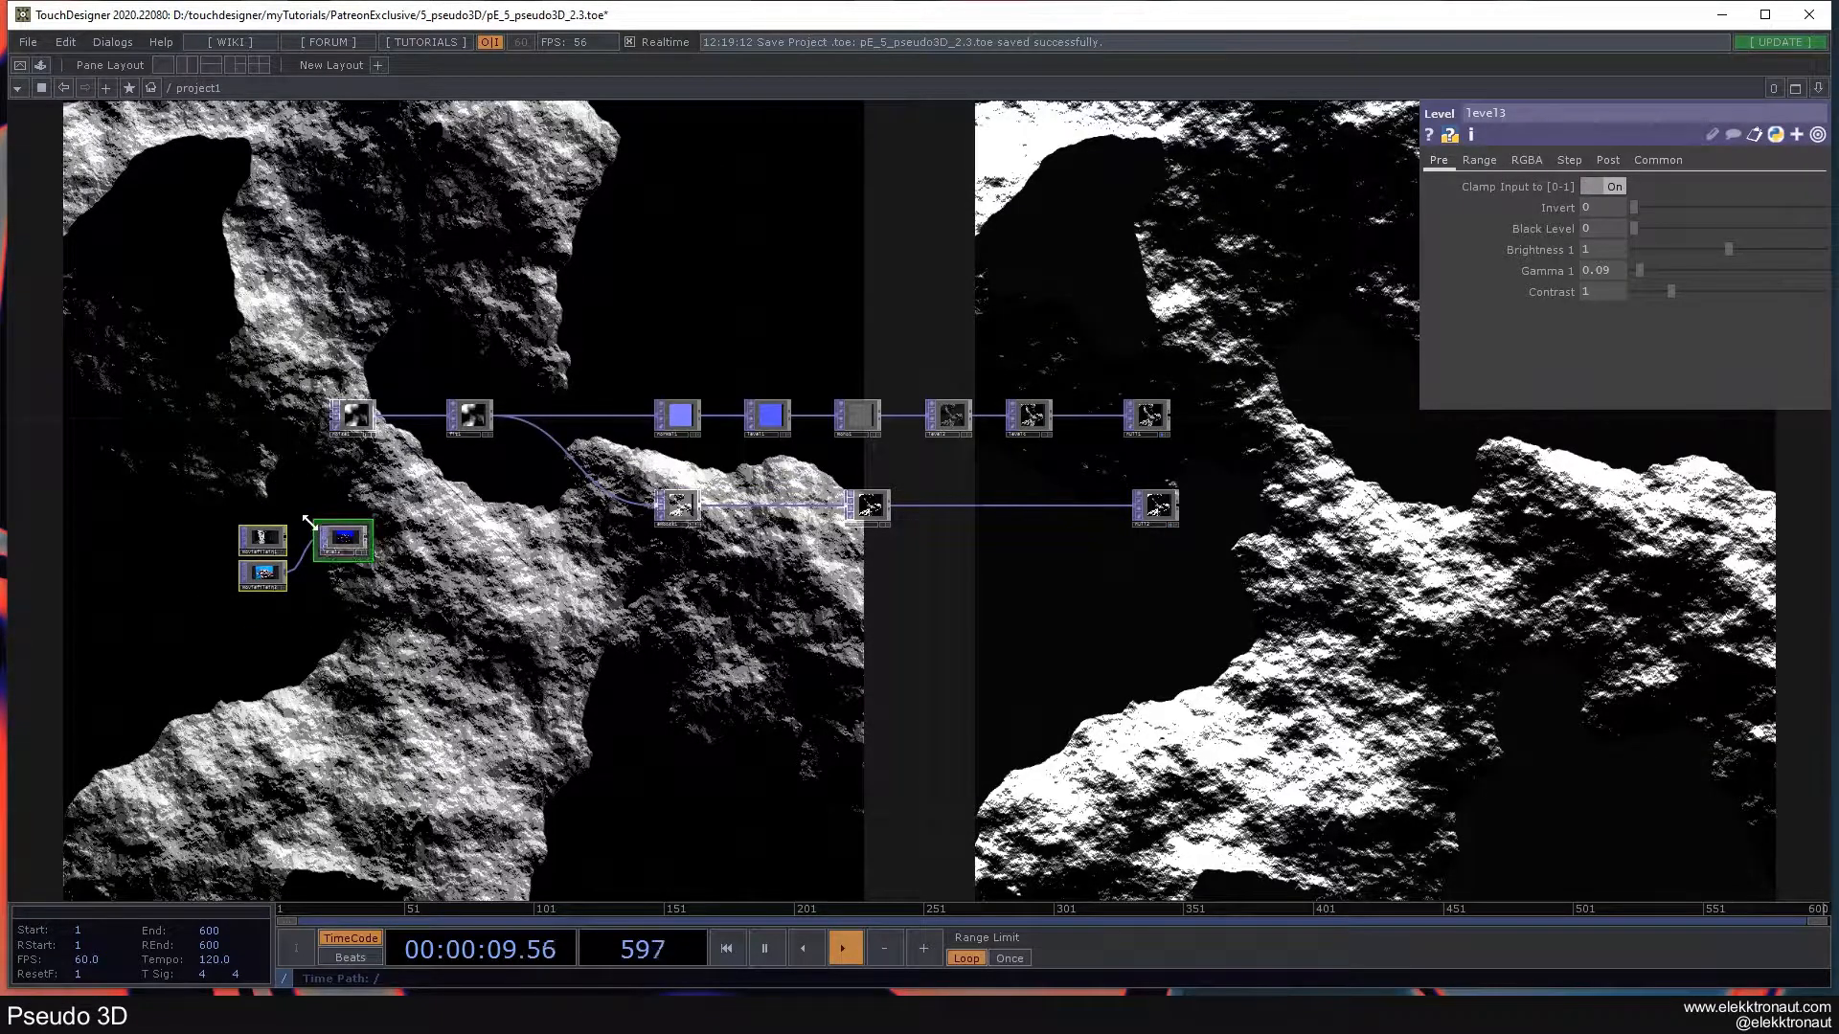
{"action": "scroll", "coordinate": [306, 536], "scroll_direction": "up", "scroll_amount": 3}
{"action": "scroll", "coordinate": [344, 552], "scroll_direction": "down", "scroll_amount": 3}
{"action": "left_click_drag", "start_coordinate": [354, 550], "coordinate": [191, 567]}
- Delete the noise and Fit nodes with both processing chains, keeping only the movie inputs and level3
{"action": "right_click_drag", "start_coordinate": [319, 370], "coordinate": [1412, 525]}
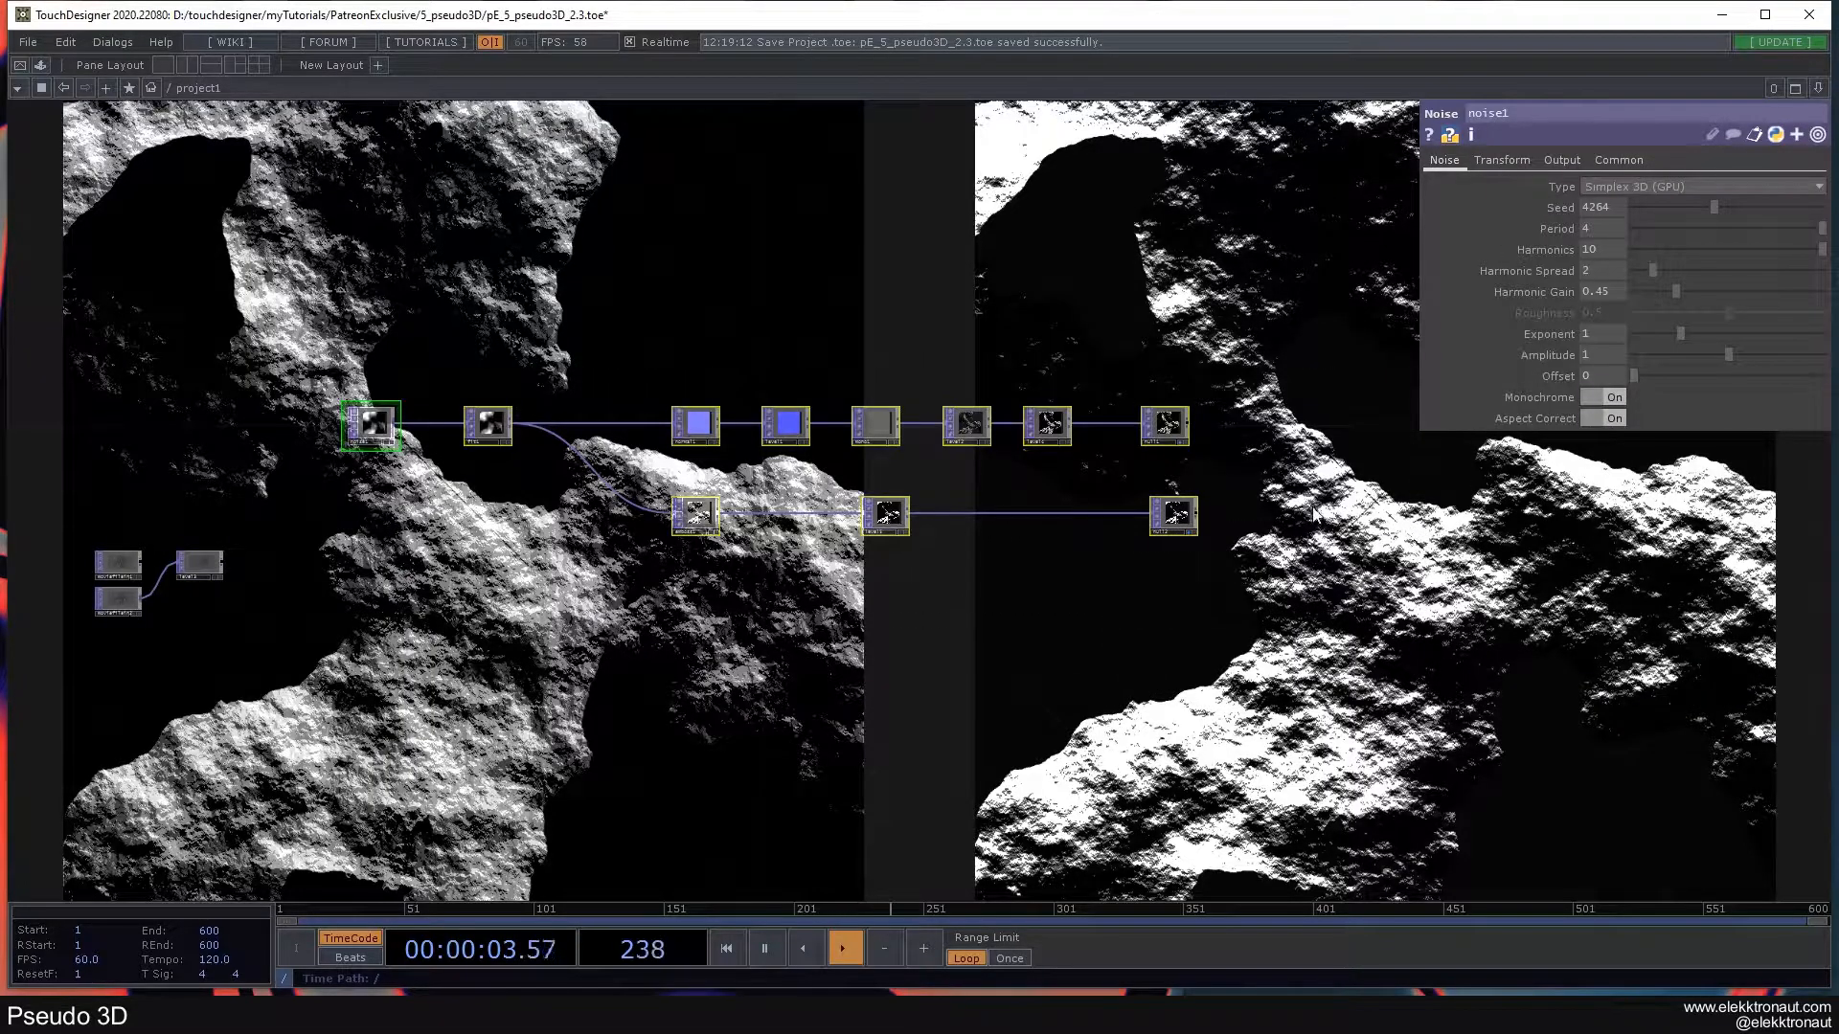
{"action": "key", "text": "Delete"}
- Add a Noise TOP in the cleared area of the network
{"action": "scroll", "coordinate": [429, 423], "scroll_direction": "up", "scroll_amount": 2}
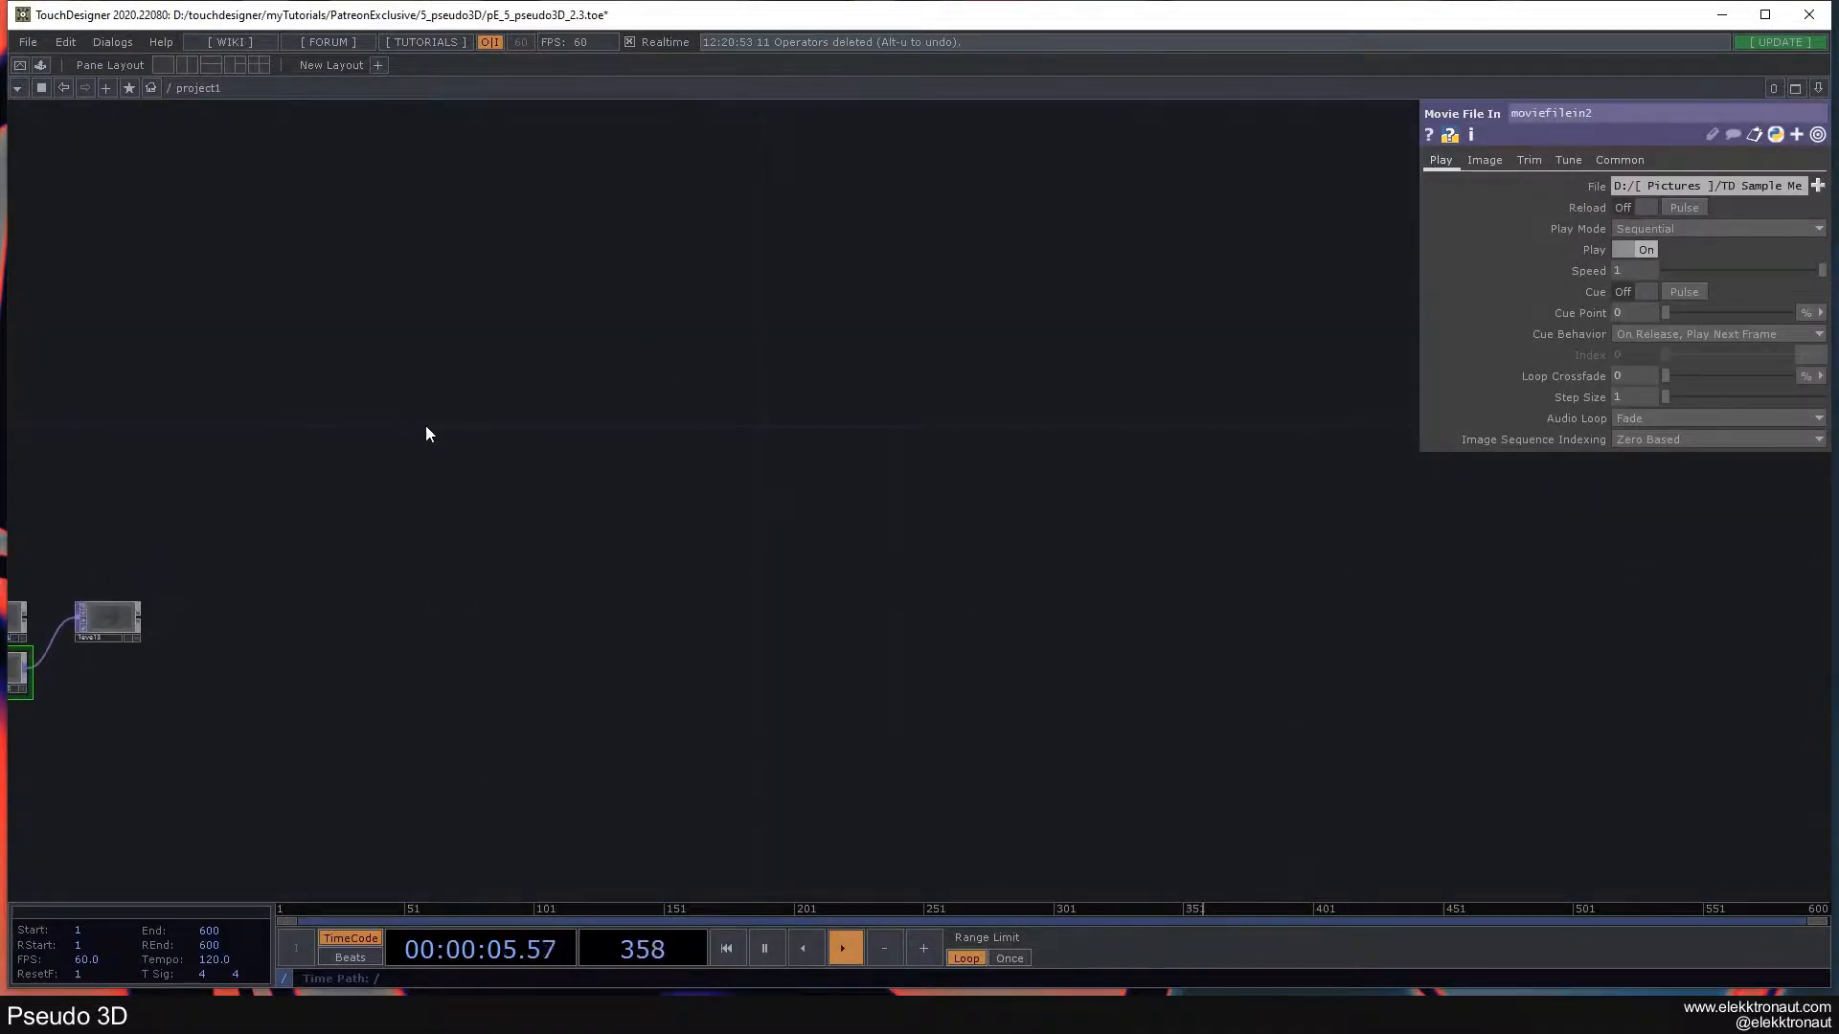
{"action": "key", "text": "Tab"}
{"action": "left_click", "coordinate": [369, 331]}
{"action": "left_click", "coordinate": [411, 403]}
{"action": "scroll", "coordinate": [406, 427], "scroll_direction": "up", "scroll_amount": 2}
- Set the Noise TOP's resolution to 1080 by 1080
{"action": "left_click", "coordinate": [1615, 160]}
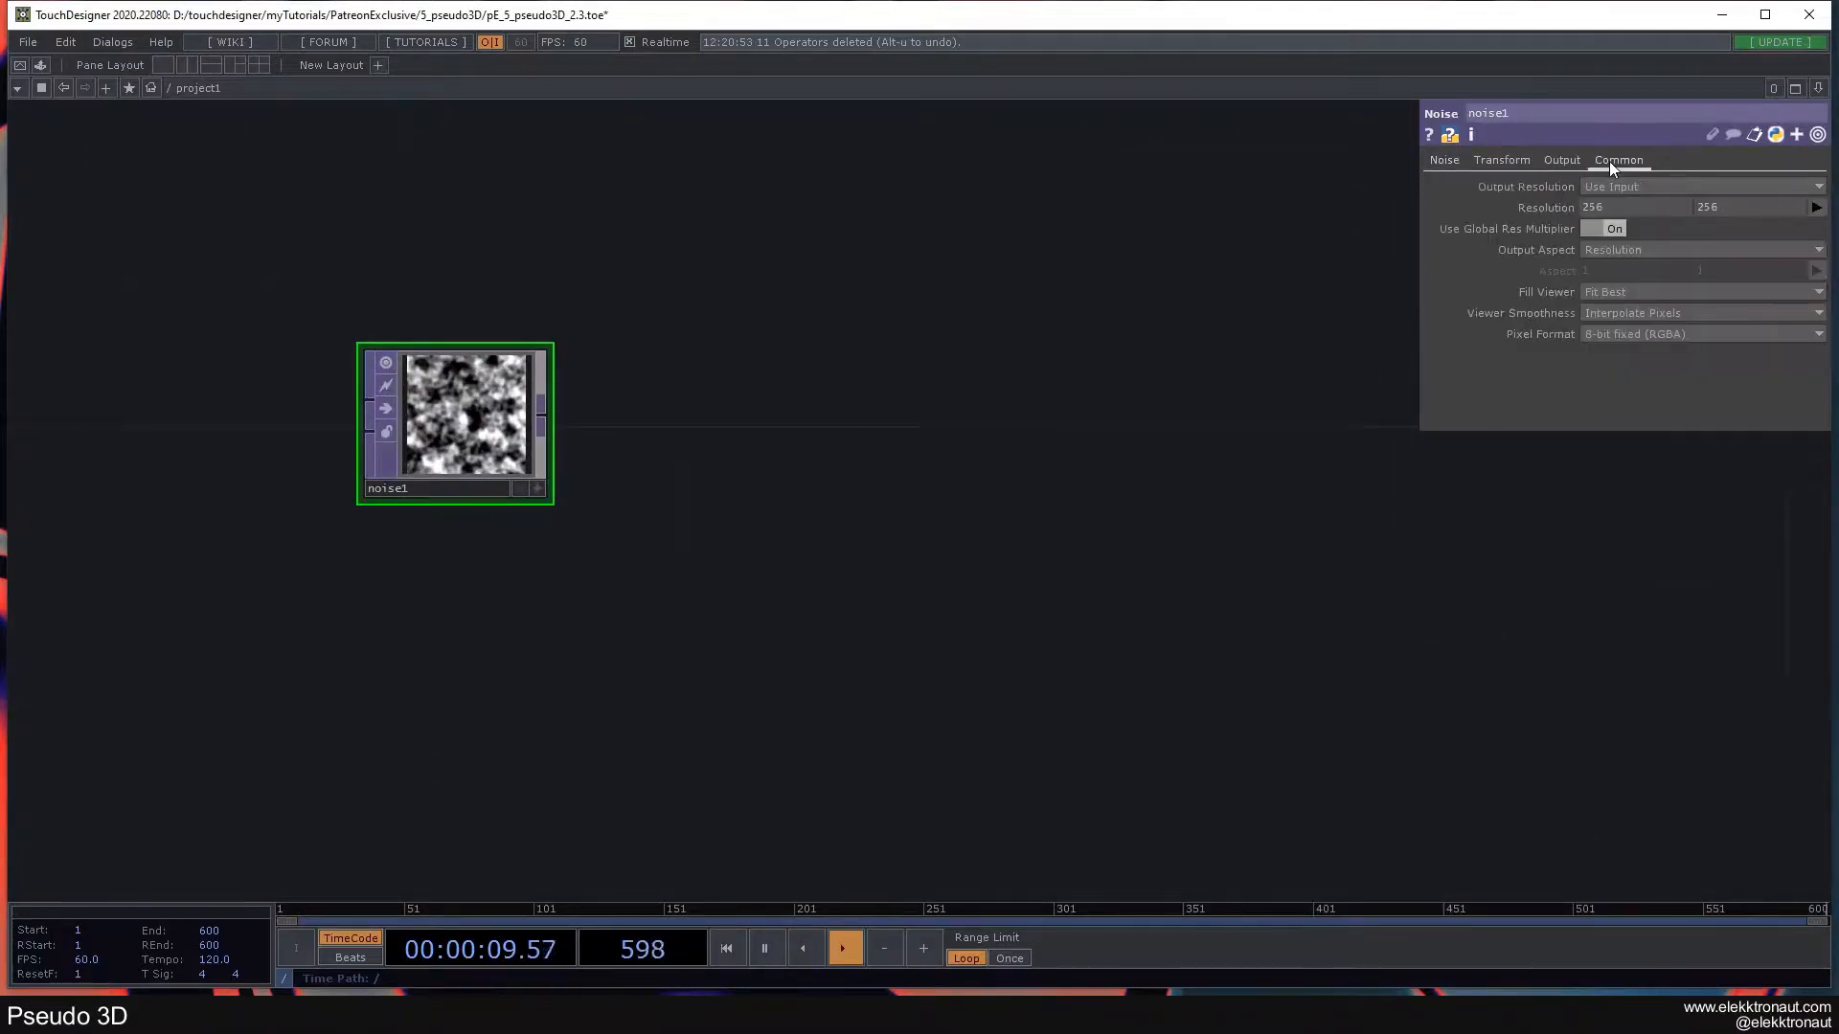
{"action": "key", "text": "Tab"}
{"action": "type", "text": "1080"}
{"action": "key", "text": "Return"}
{"action": "scroll", "coordinate": [412, 402], "scroll_direction": "up", "scroll_amount": 1}
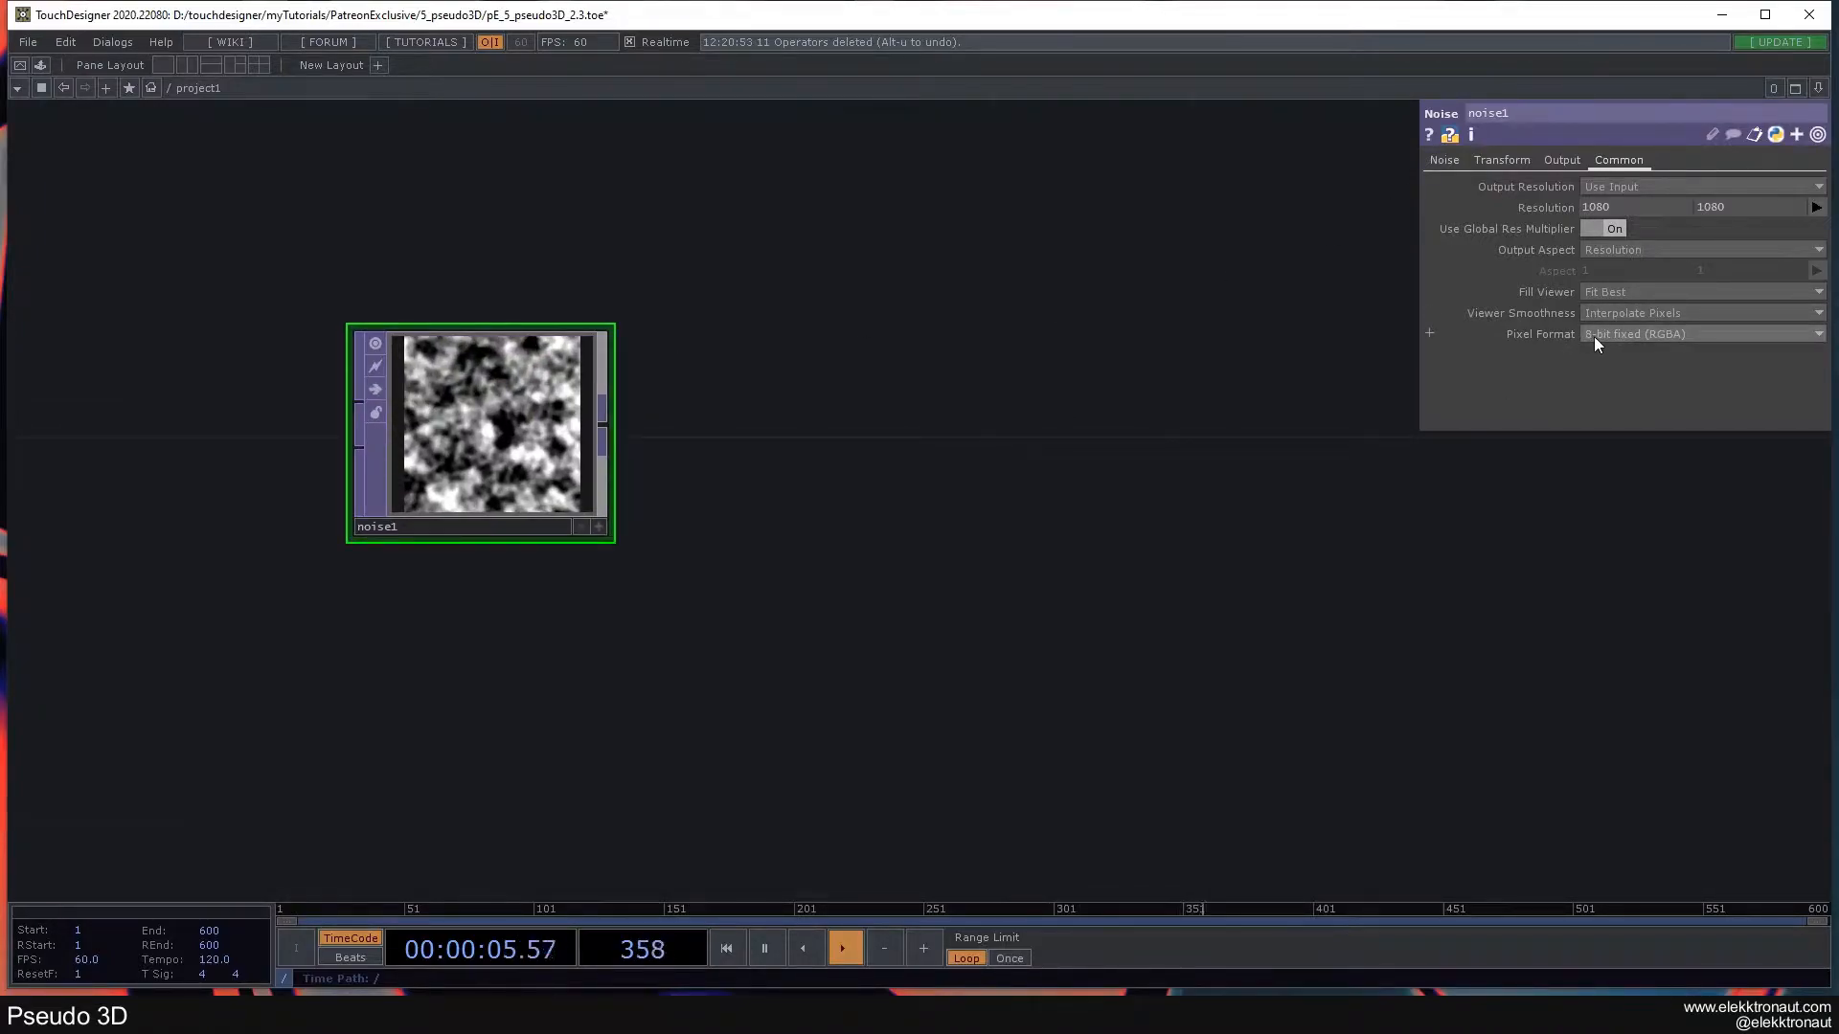
- Set the noise period to 4 and its harmonics to 10
{"action": "left_click", "coordinate": [1445, 163]}
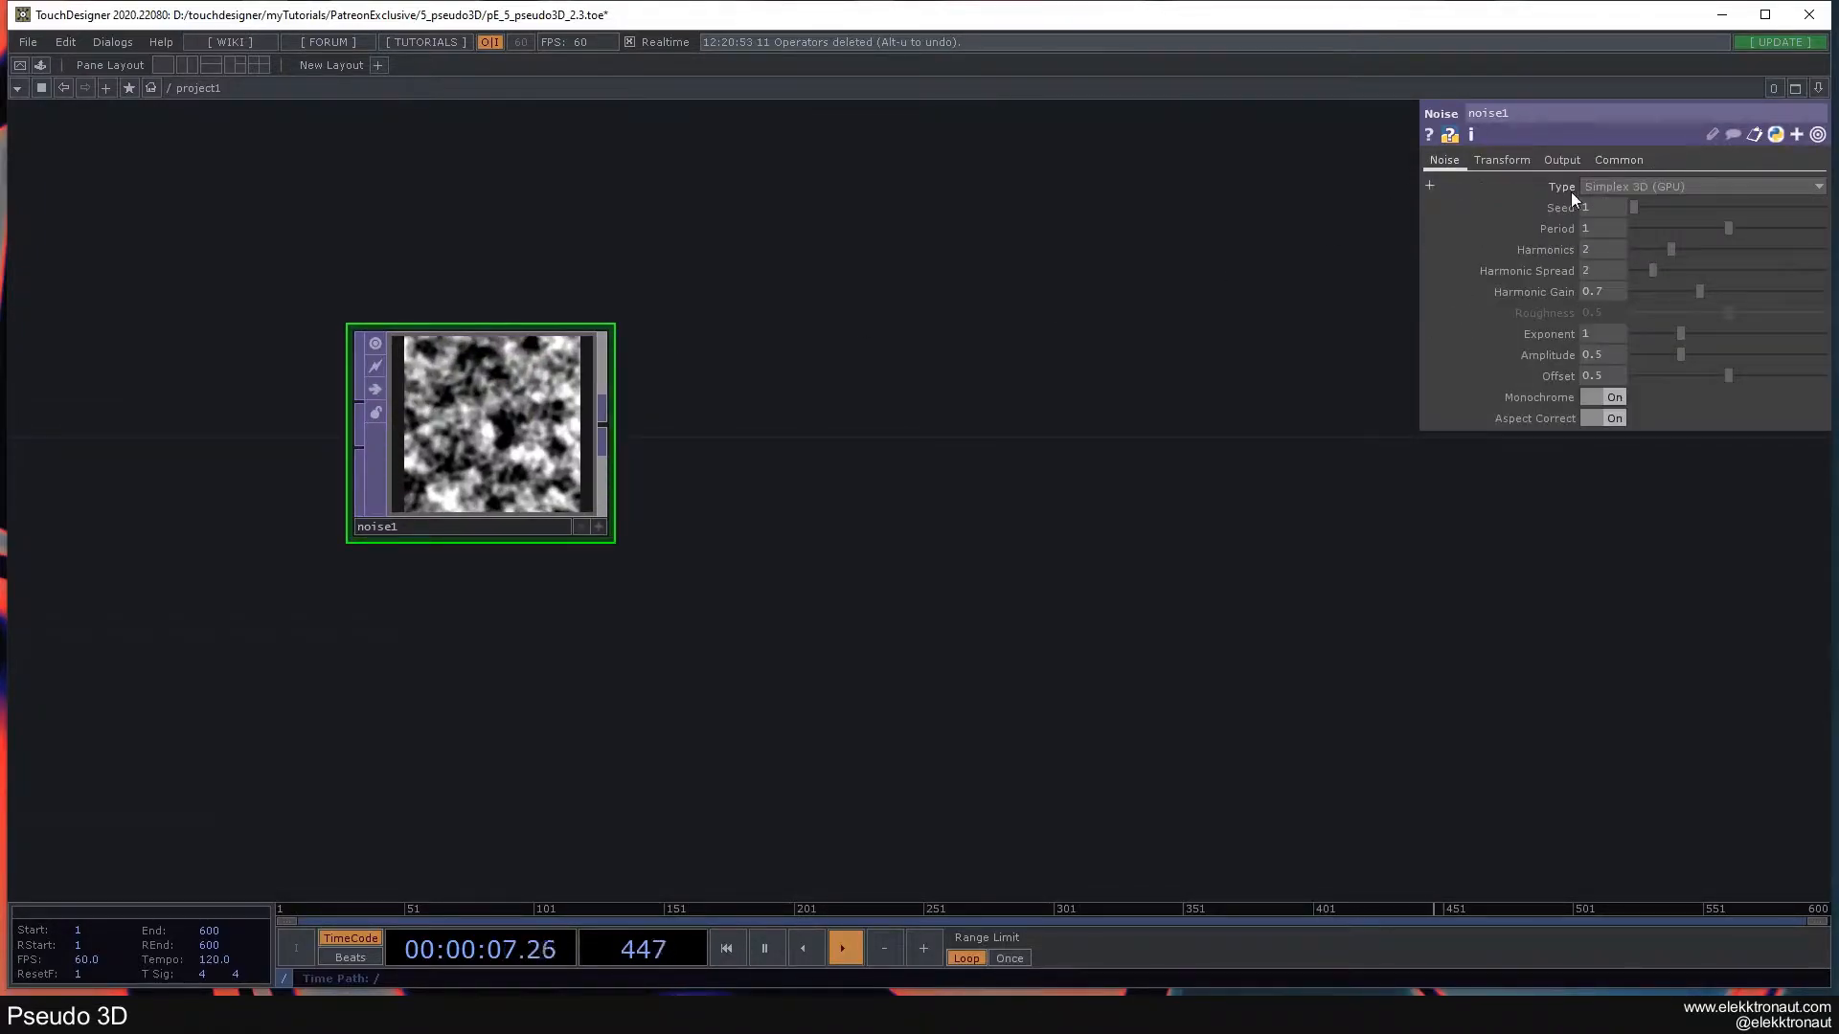
{"action": "type", "text": "4"}
{"action": "key", "text": "Return"}
{"action": "scroll", "coordinate": [435, 398], "scroll_direction": "up", "scroll_amount": 2}
{"action": "left_click_drag", "start_coordinate": [985, 379], "coordinate": [1052, 279]}
{"action": "left_click", "coordinate": [1602, 249]}
{"action": "type", "text": "10"}
{"action": "key", "text": "Return"}
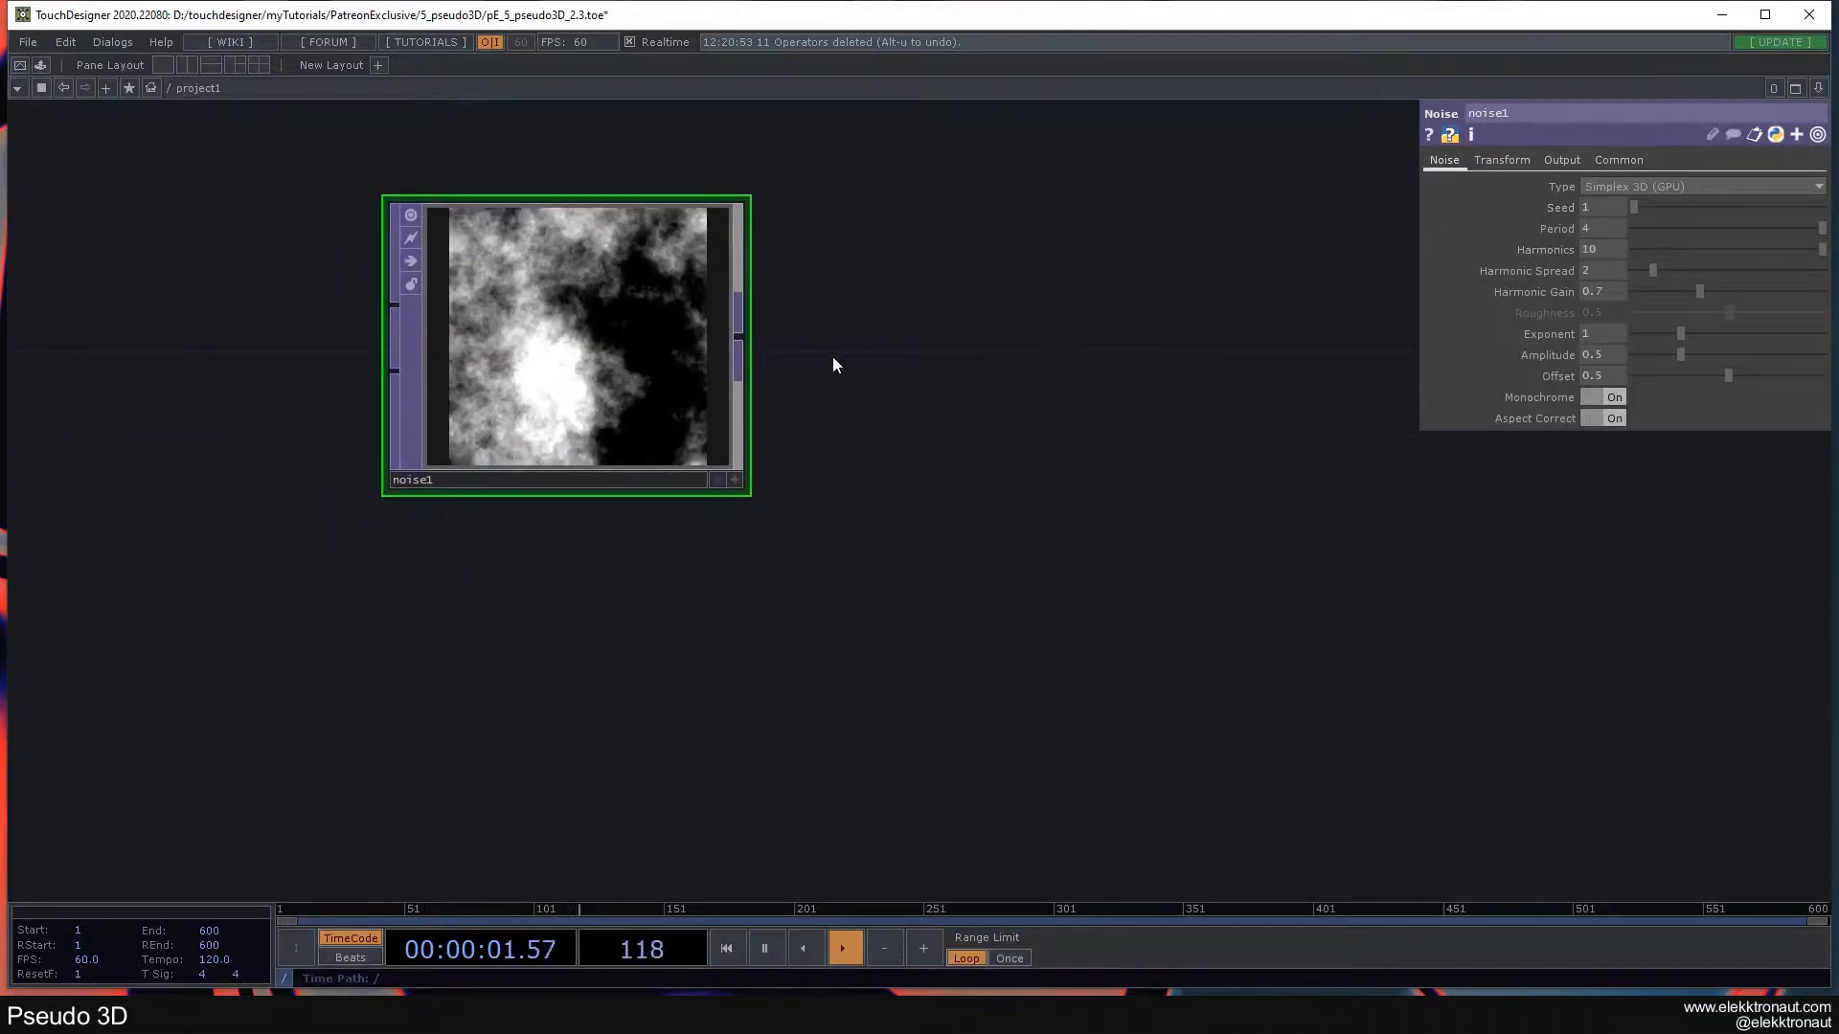
- Set the harmonic gain of the noise to 0.45
{"action": "scroll", "coordinate": [498, 358], "scroll_direction": "up", "scroll_amount": 2}
{"action": "scroll", "coordinate": [511, 356], "scroll_direction": "down", "scroll_amount": 2}
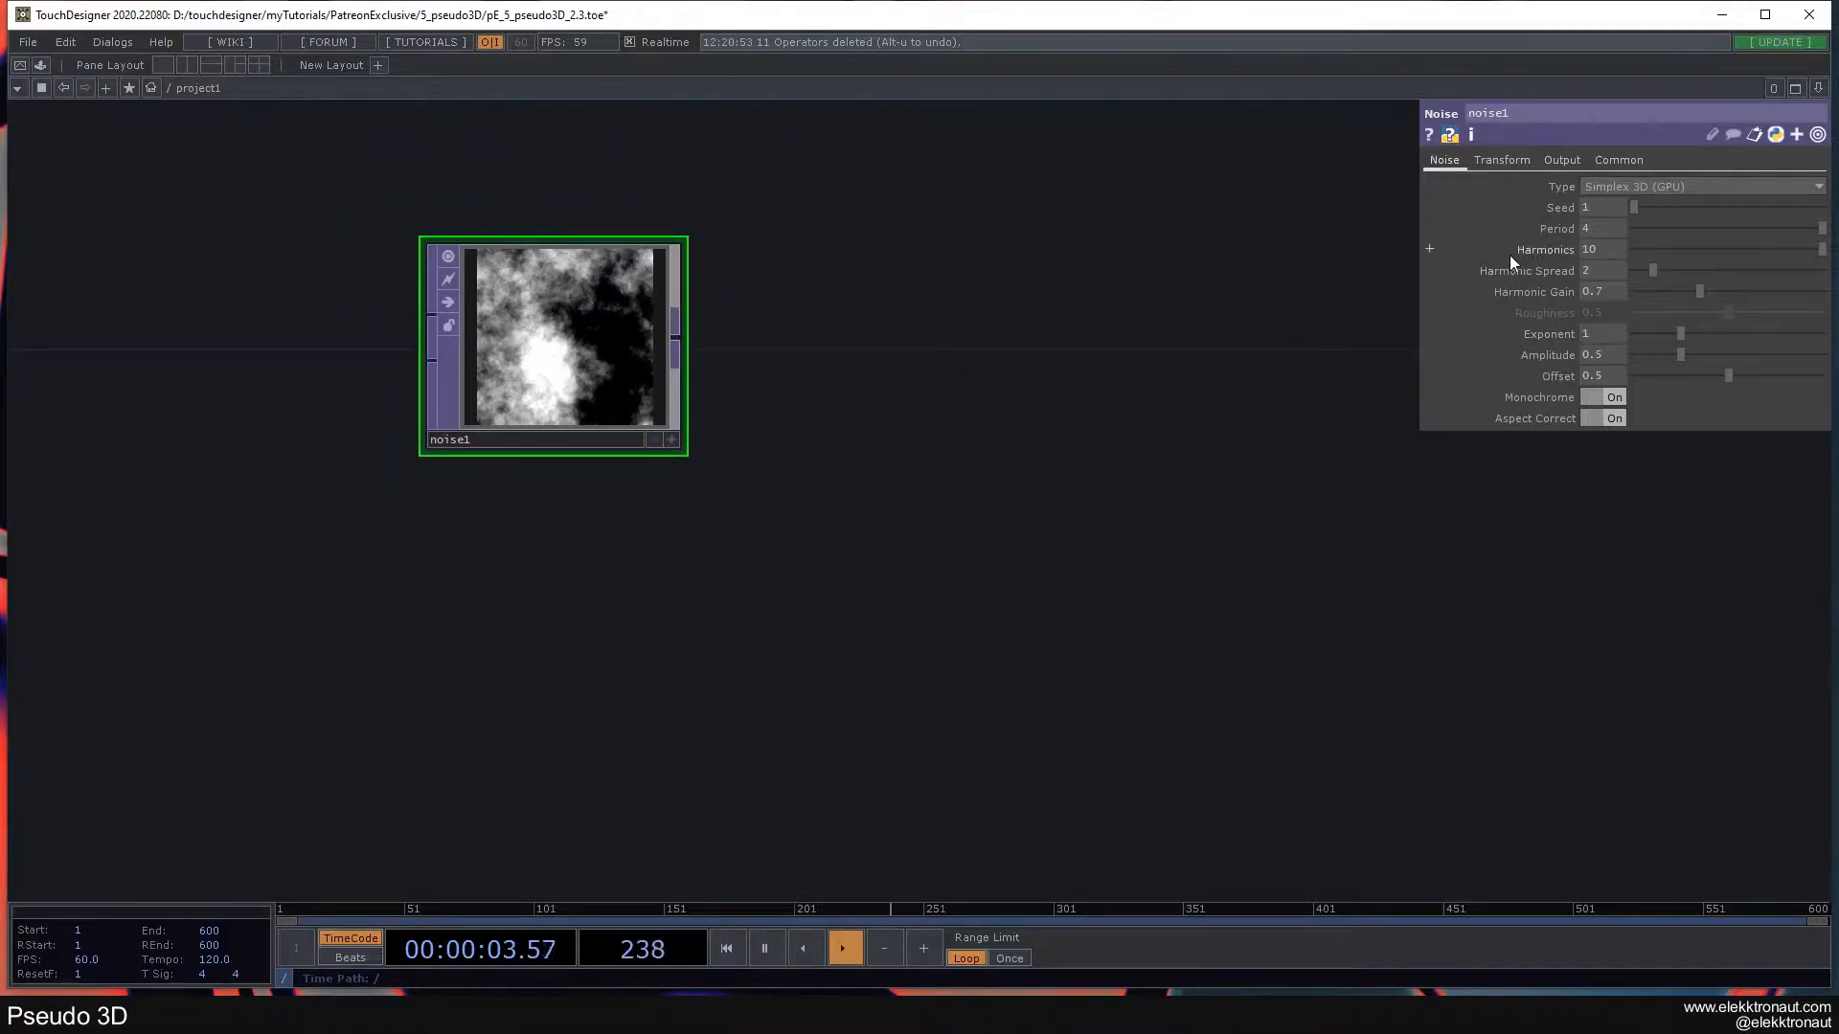
{"action": "scroll", "coordinate": [474, 297], "scroll_direction": "up", "scroll_amount": 2}
{"action": "scroll", "coordinate": [690, 321], "scroll_direction": "down", "scroll_amount": 2}
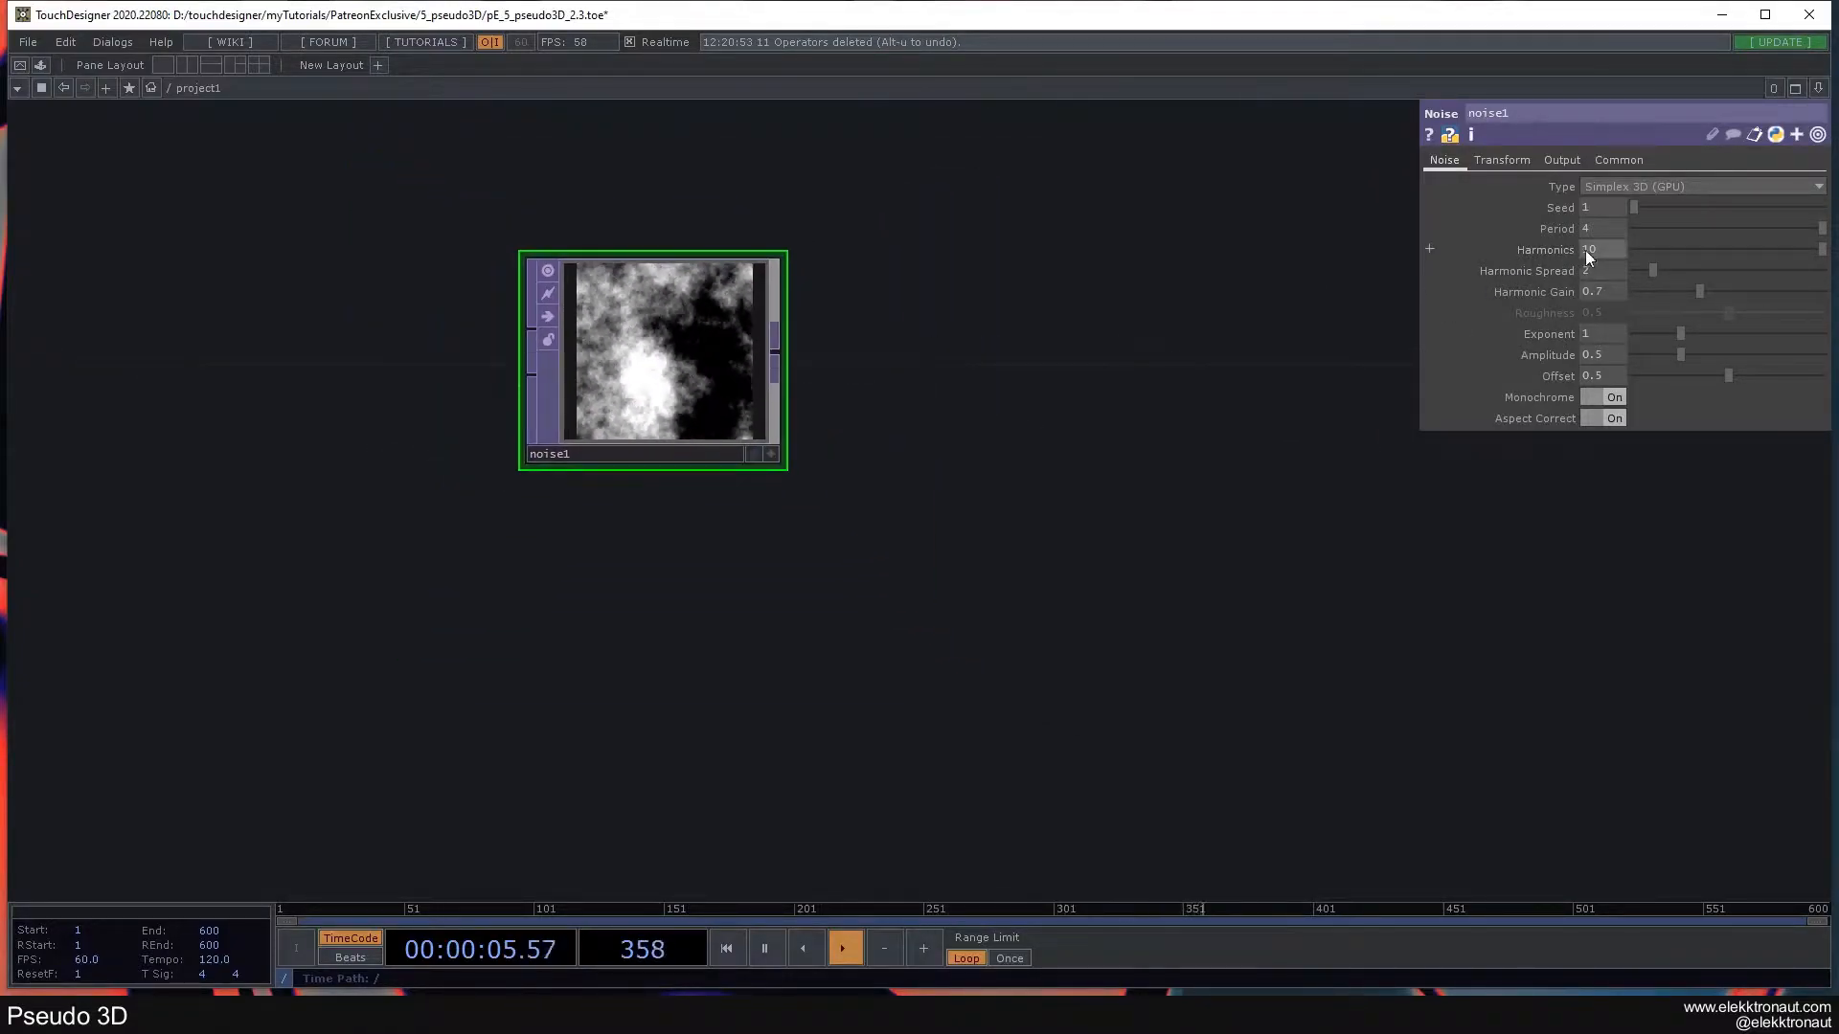
{"action": "type", "text": "0.45"}
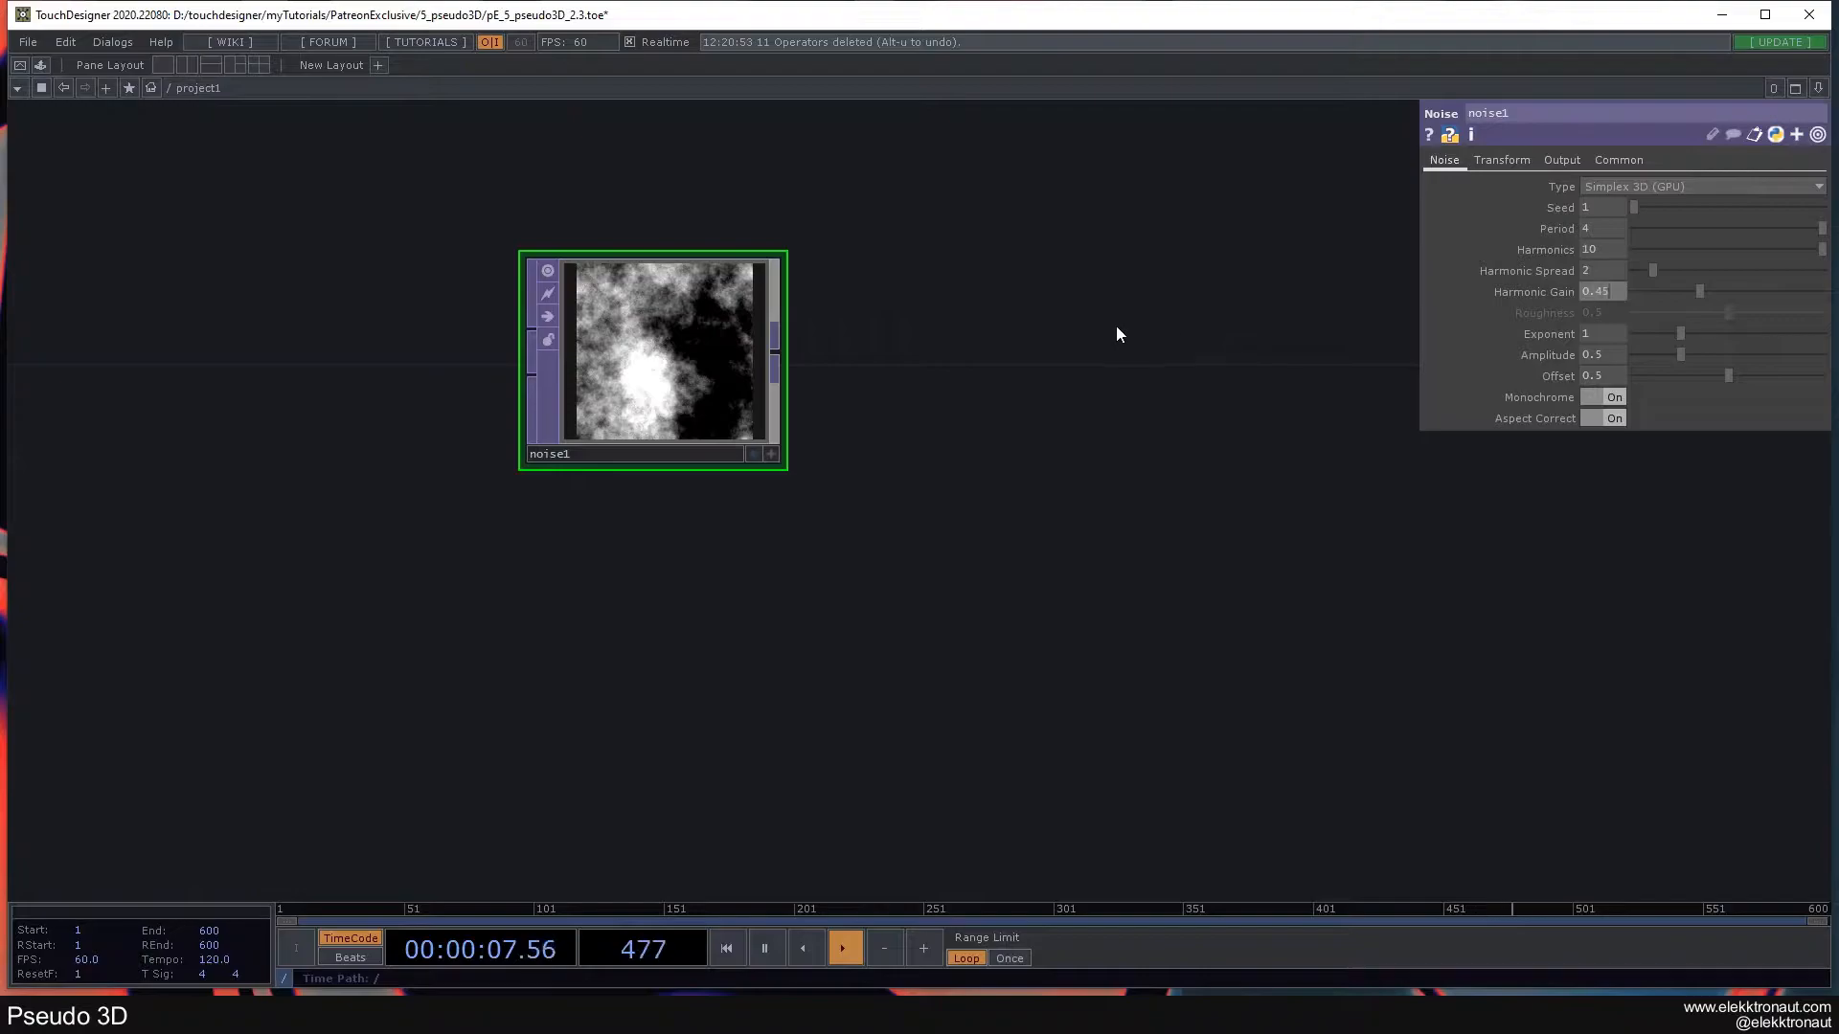
{"action": "key", "text": "Return"}
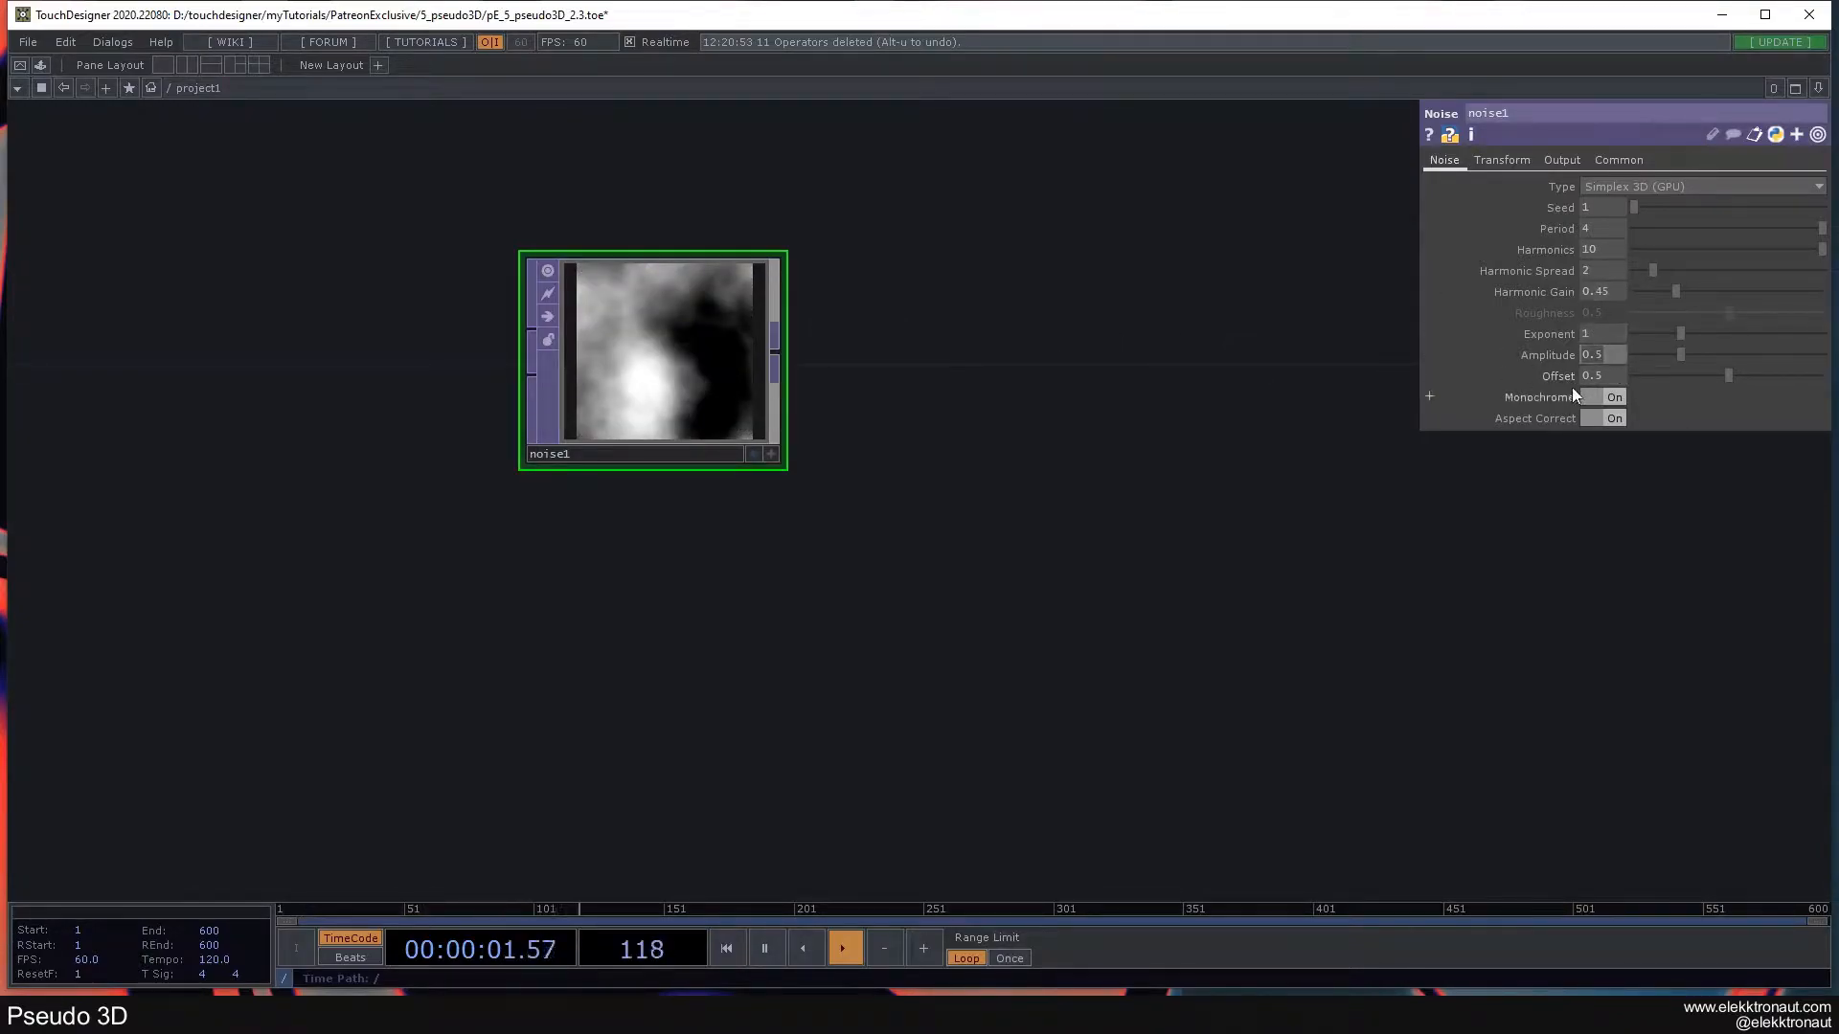
- Set the noise amplitude to 1 and the offset to 0
{"action": "type", "text": "1"}
{"action": "key", "text": "Tab"}
{"action": "type", "text": "0"}
{"action": "key", "text": "Return"}
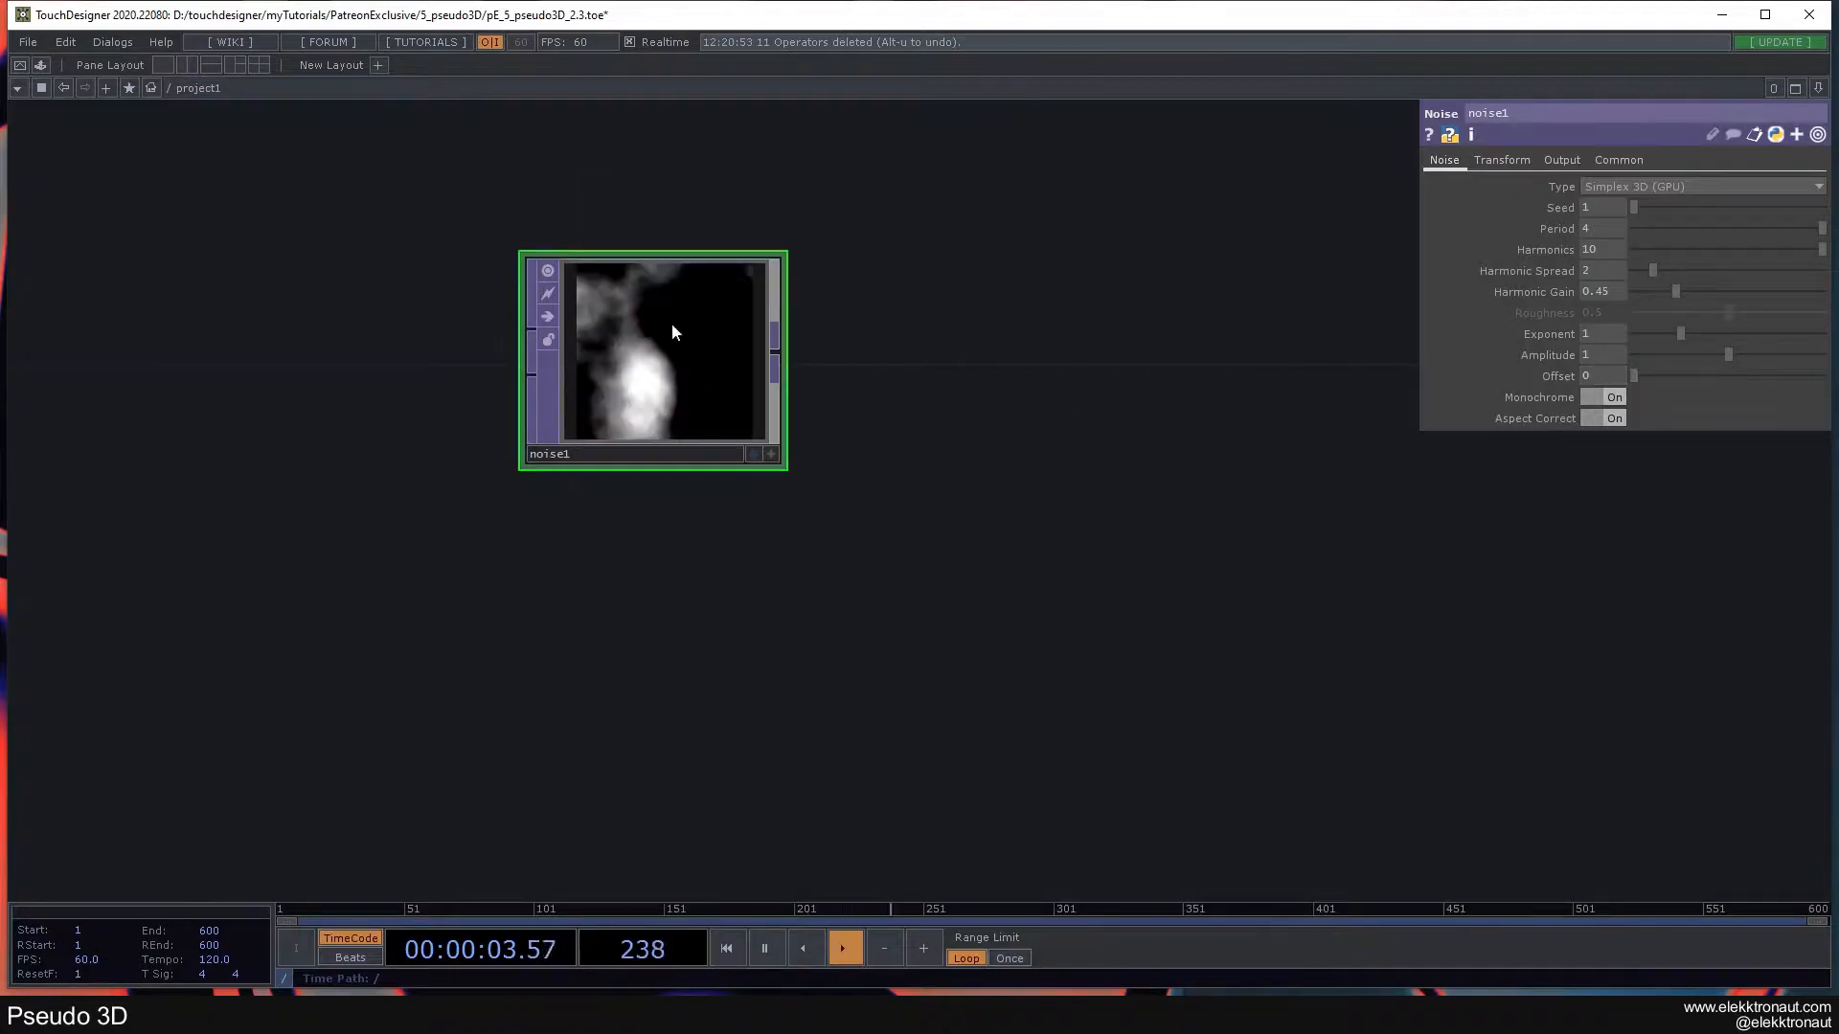
- Change the noise seed to 1879 for a different cloud pattern
{"action": "scroll", "coordinate": [623, 311], "scroll_direction": "up", "scroll_amount": 3}
{"action": "scroll", "coordinate": [633, 330], "scroll_direction": "down", "scroll_amount": 3}
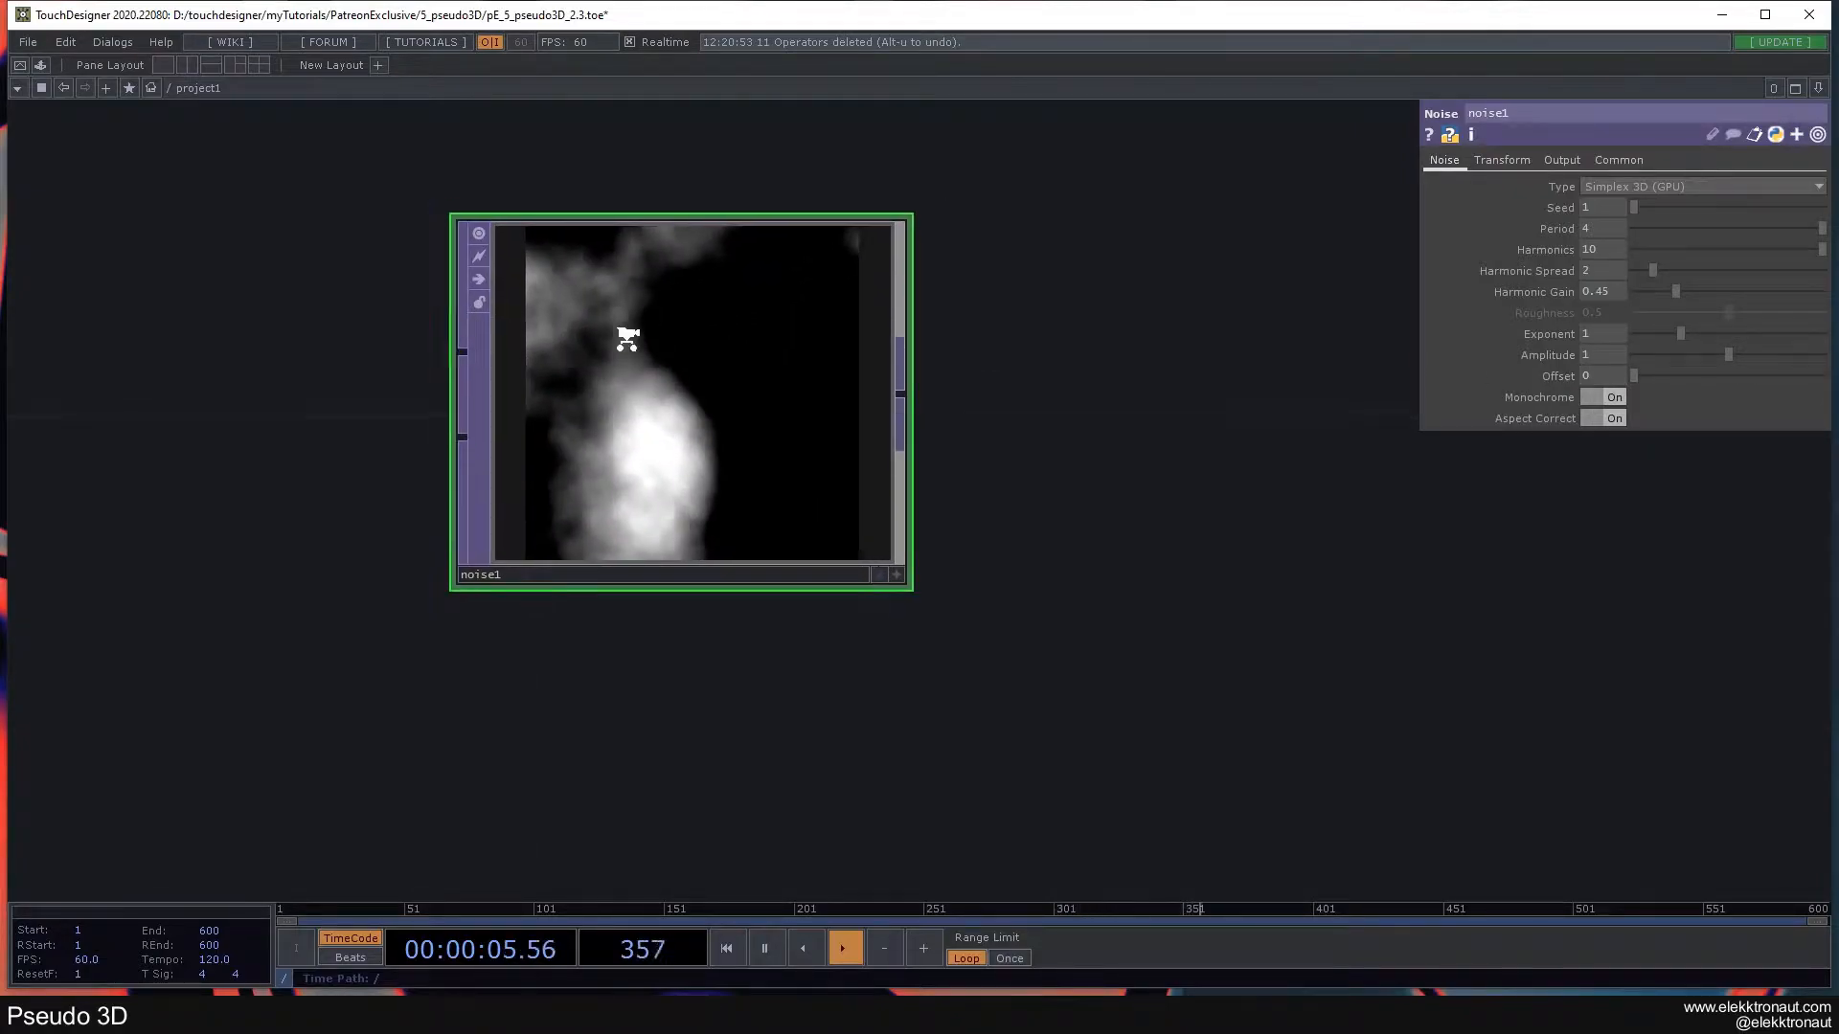
{"action": "scroll", "coordinate": [649, 335], "scroll_direction": "up", "scroll_amount": 3}
{"action": "left_click_drag", "start_coordinate": [1659, 209], "coordinate": [1672, 212]}
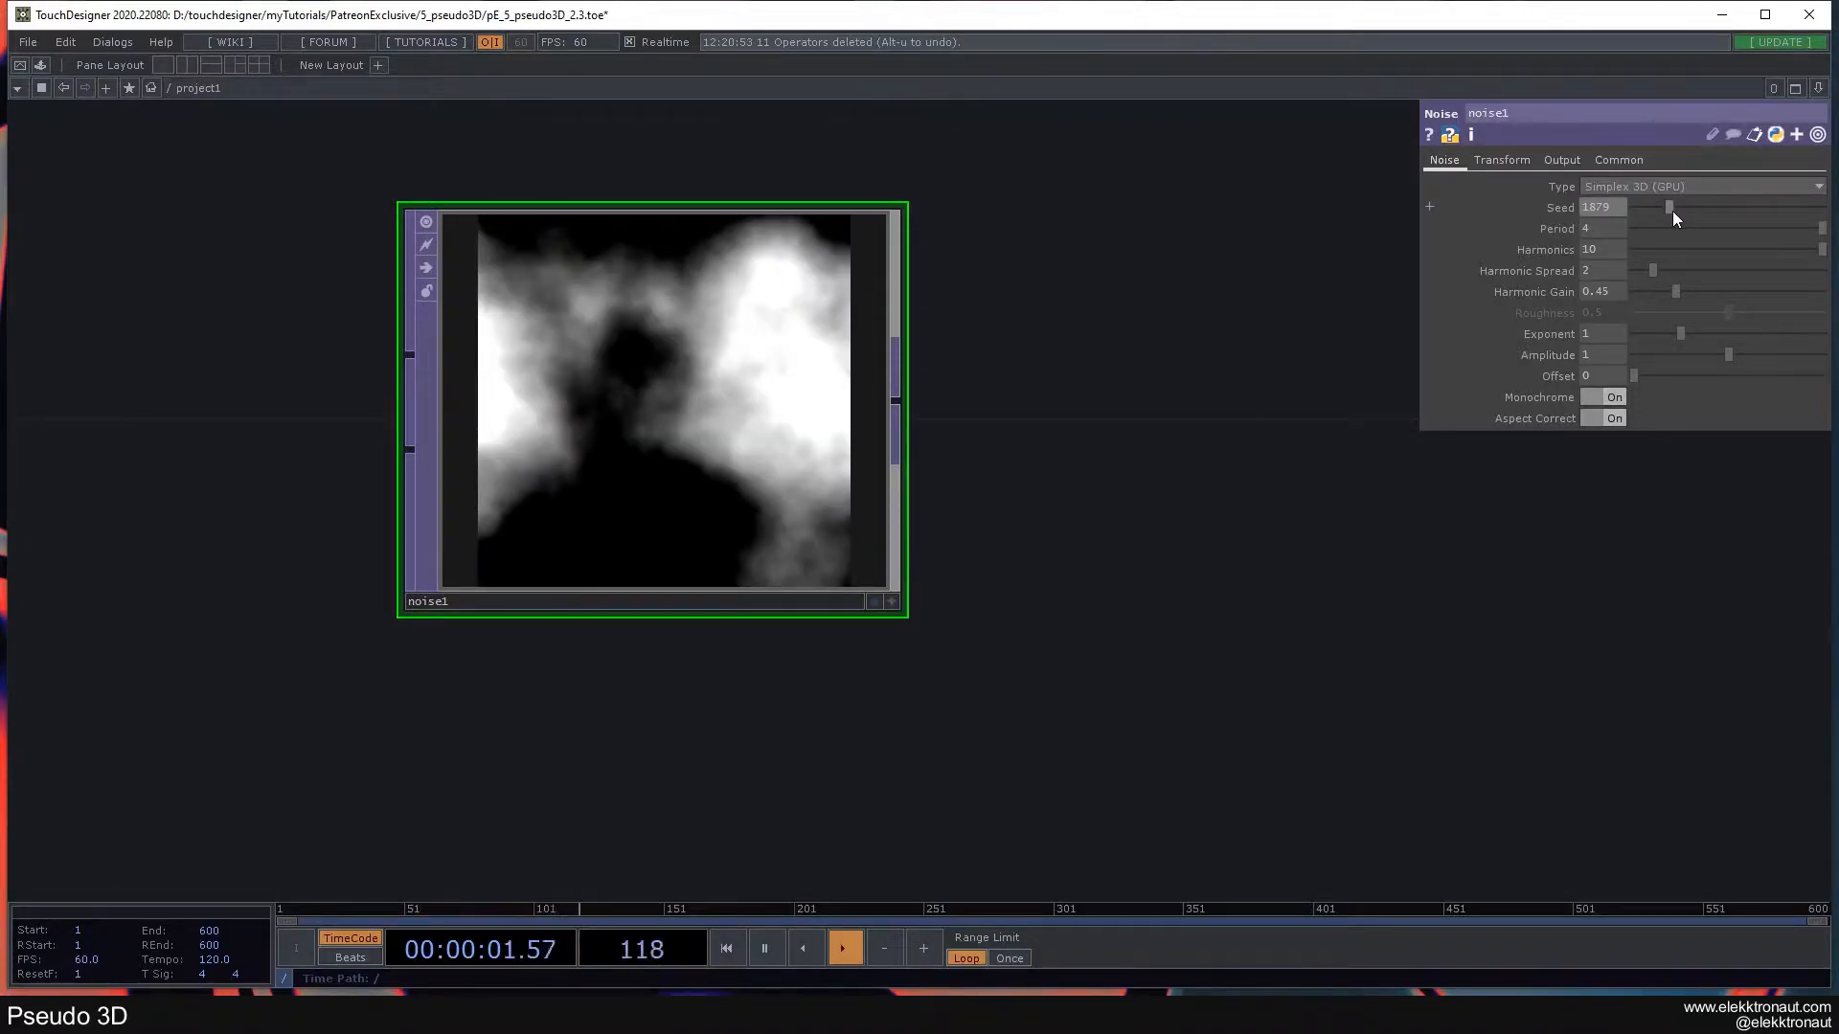
- Add a Fit TOP connected to the output of the noise node
{"action": "scroll", "coordinate": [711, 623], "scroll_direction": "down", "scroll_amount": 2}
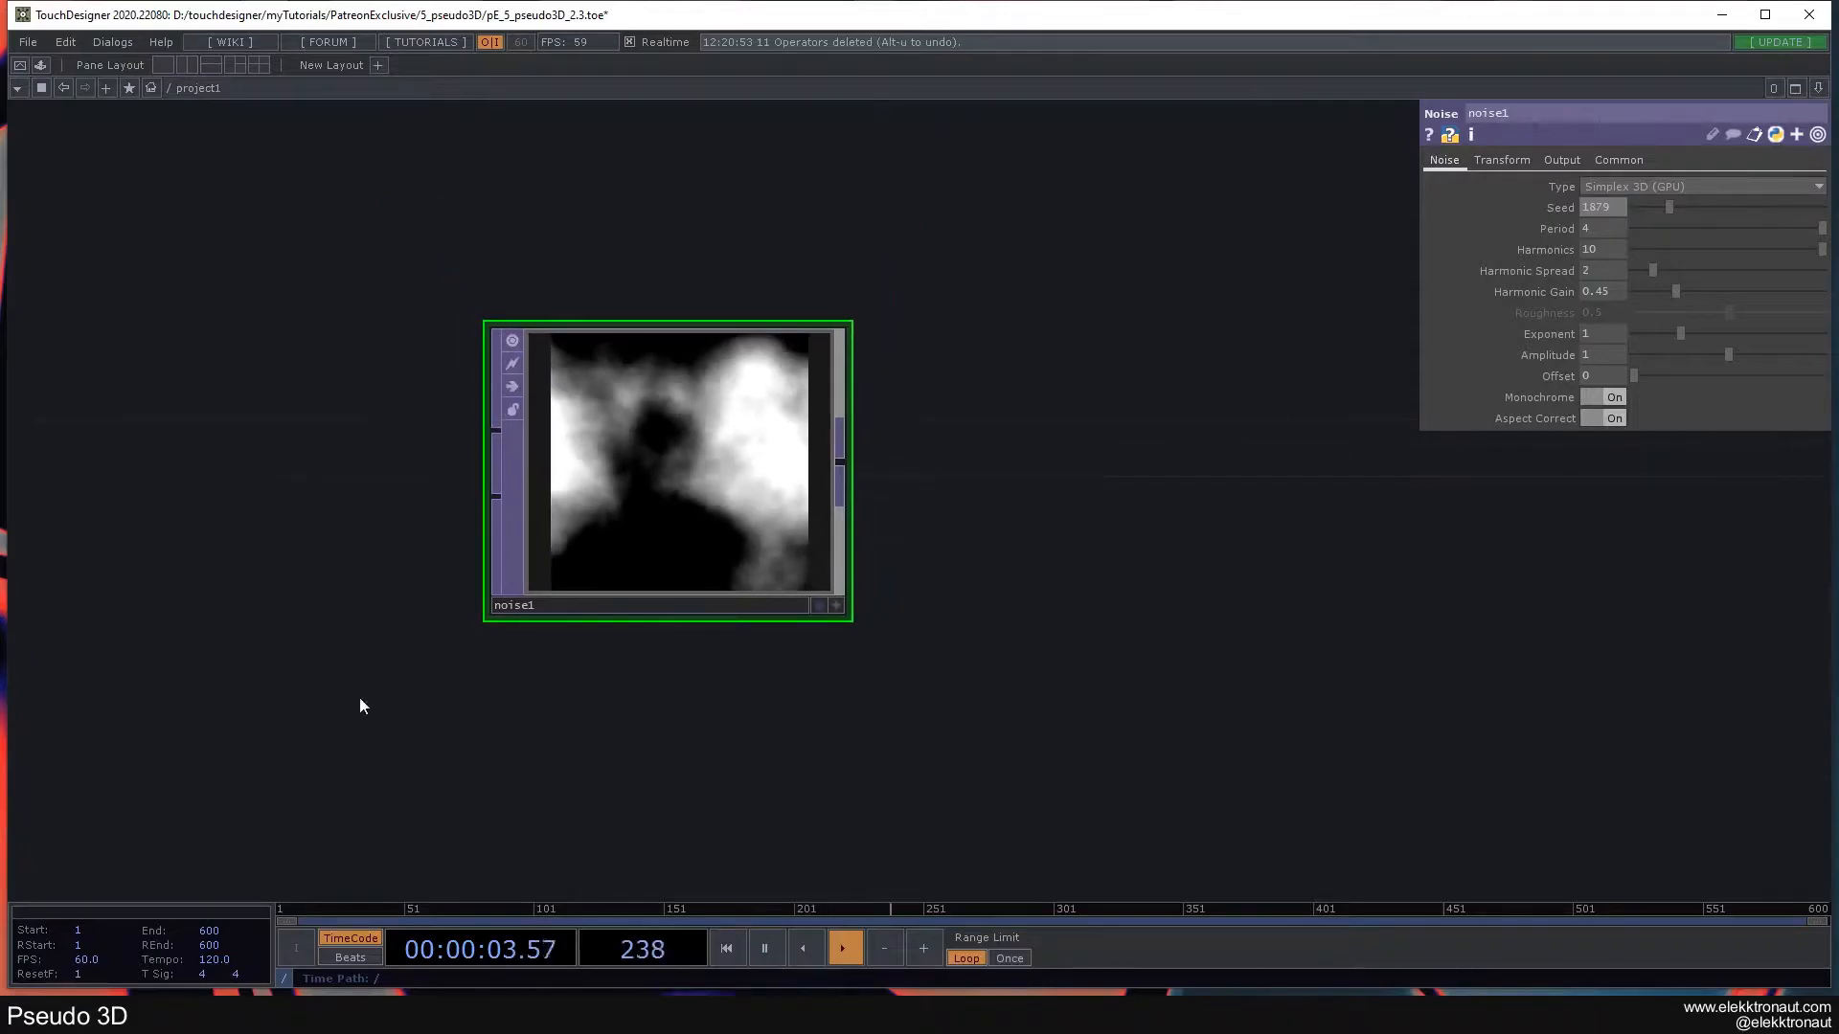
{"action": "left_click_drag", "start_coordinate": [1188, 459], "coordinate": [559, 421]}
{"action": "scroll", "coordinate": [785, 429], "scroll_direction": "down", "scroll_amount": 2}
{"action": "scroll", "coordinate": [559, 420], "scroll_direction": "down", "scroll_amount": 1}
{"action": "key", "text": "Tab"}
{"action": "type", "text": "f"}
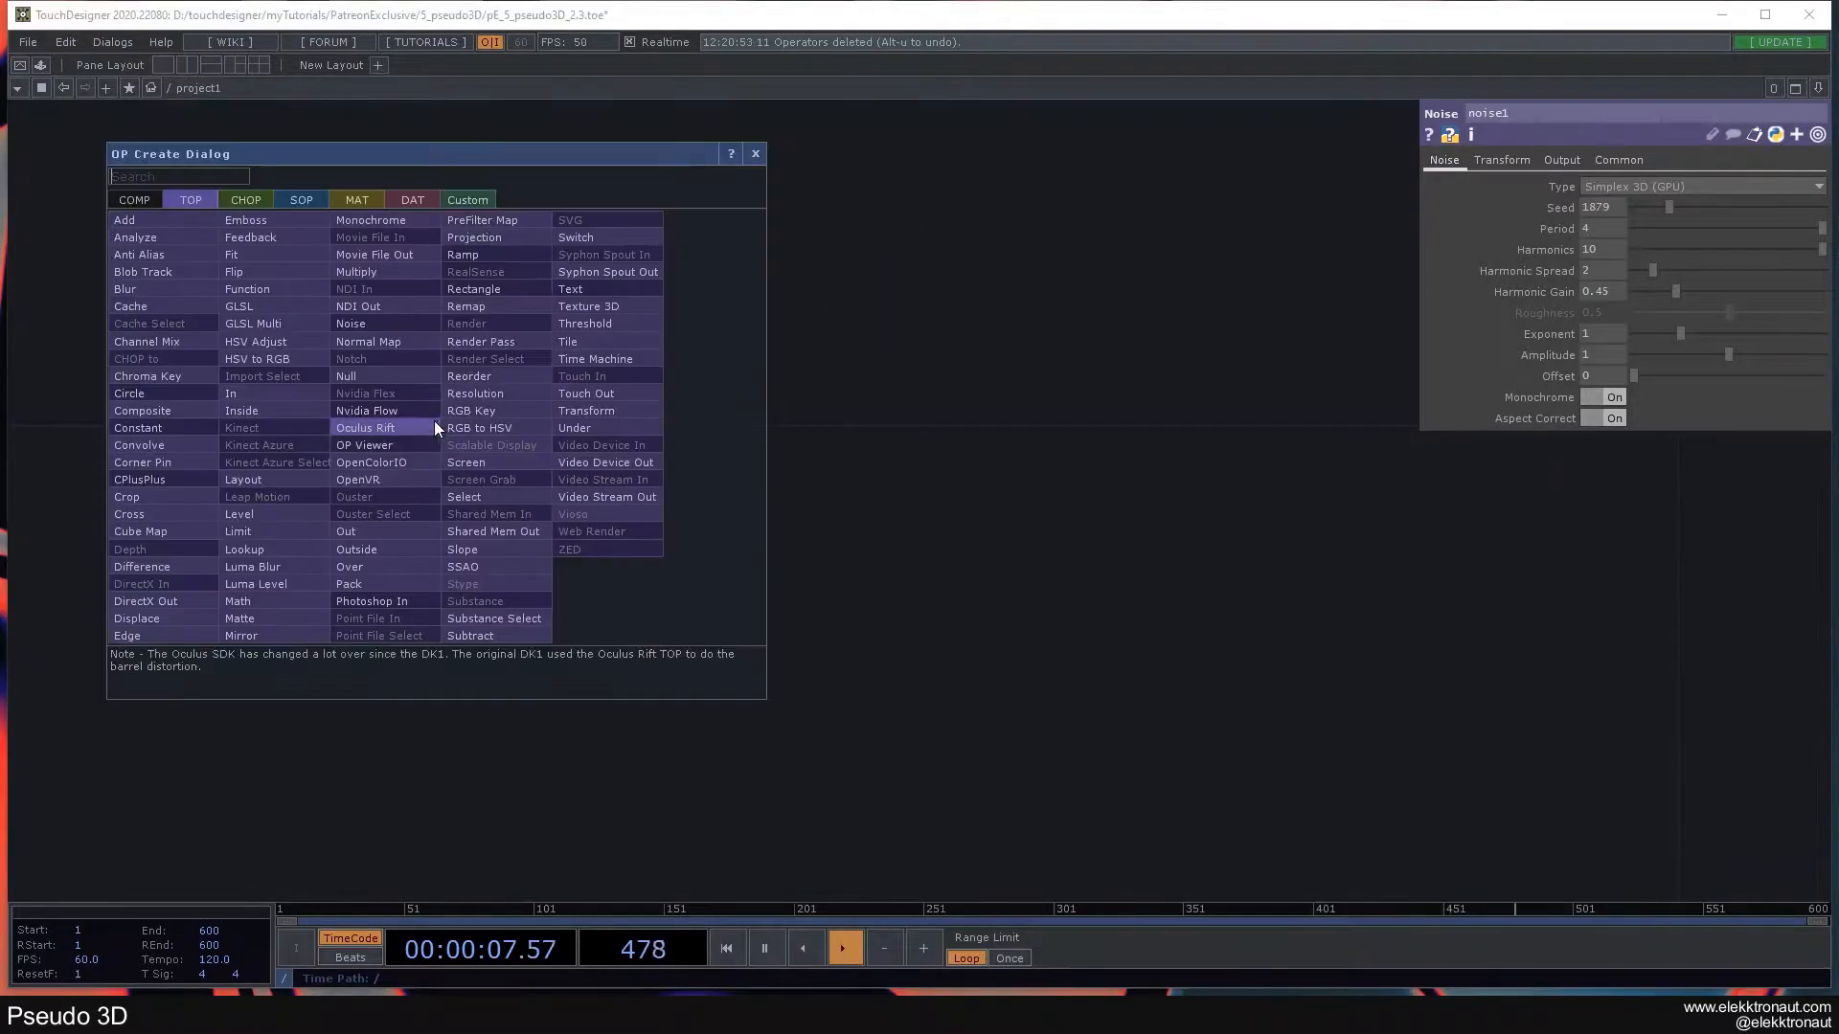
{"action": "left_click", "coordinate": [289, 256]}
{"action": "left_click", "coordinate": [766, 475]}
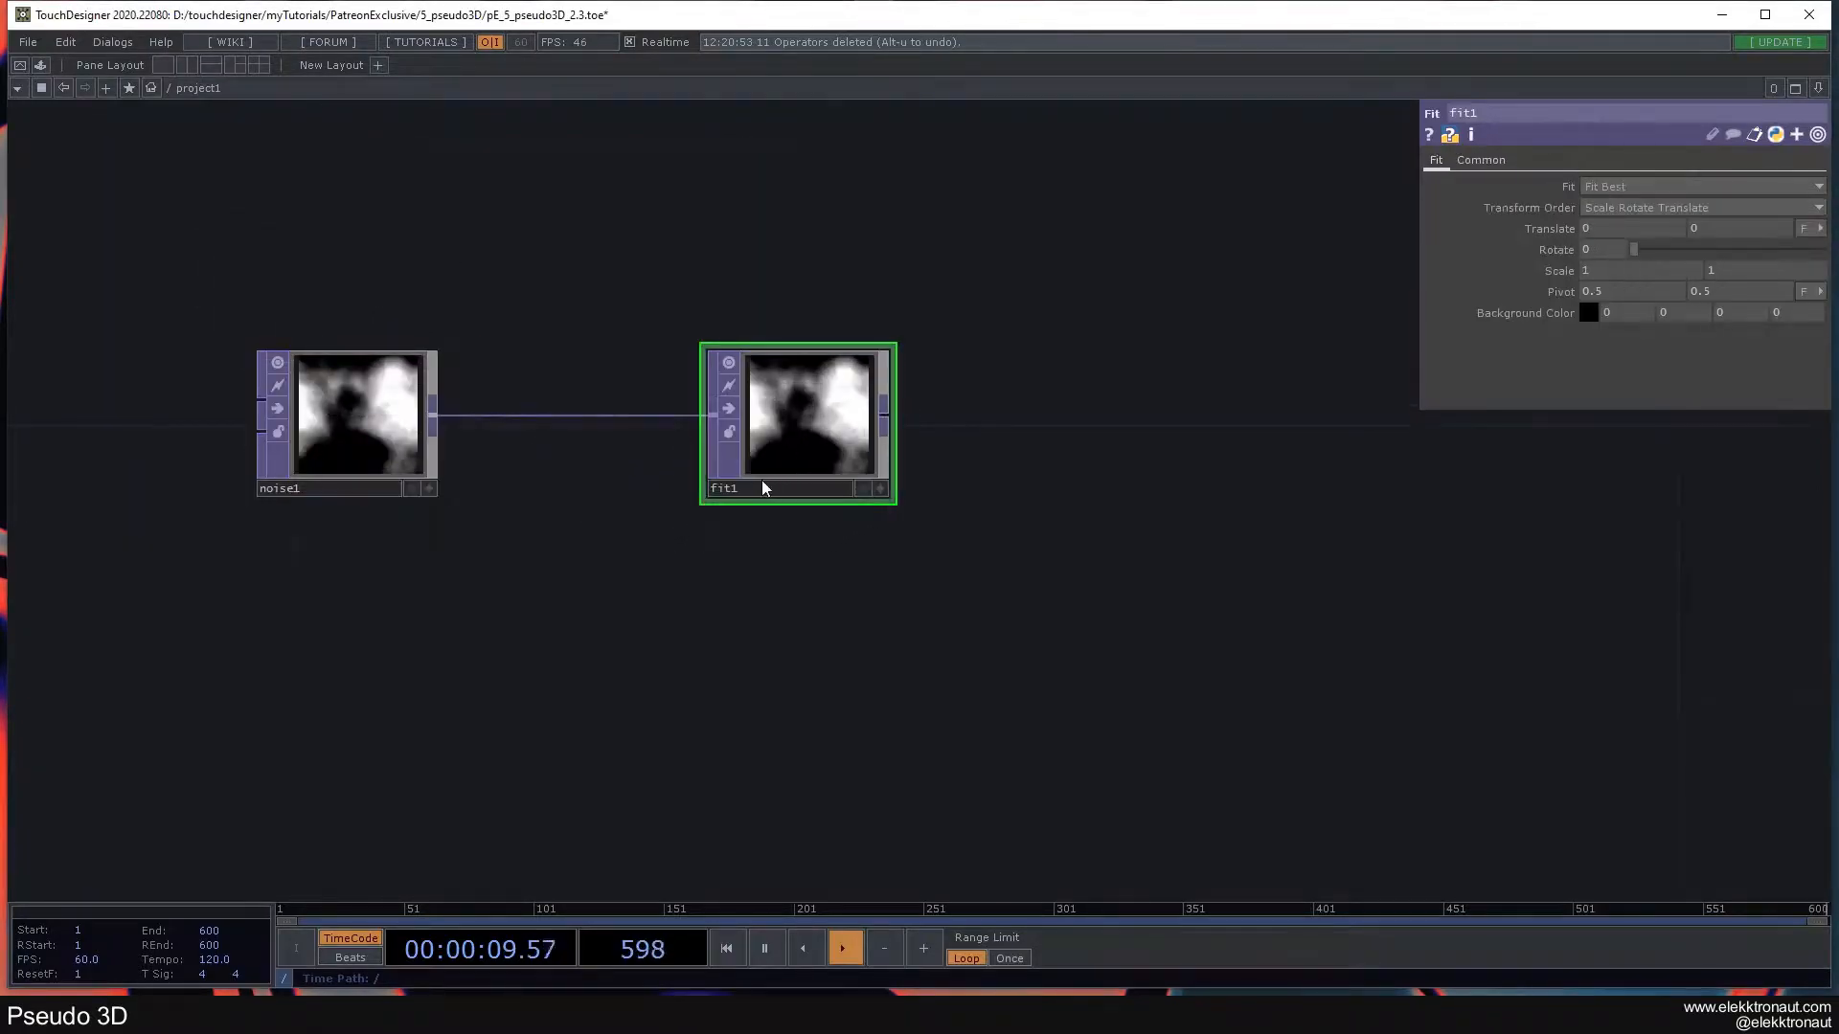
{"action": "scroll", "coordinate": [761, 477], "scroll_direction": "down", "scroll_amount": 3}
{"action": "scroll", "coordinate": [634, 533], "scroll_direction": "up", "scroll_amount": 3}
{"action": "scroll", "coordinate": [632, 498], "scroll_direction": "down", "scroll_amount": 3}
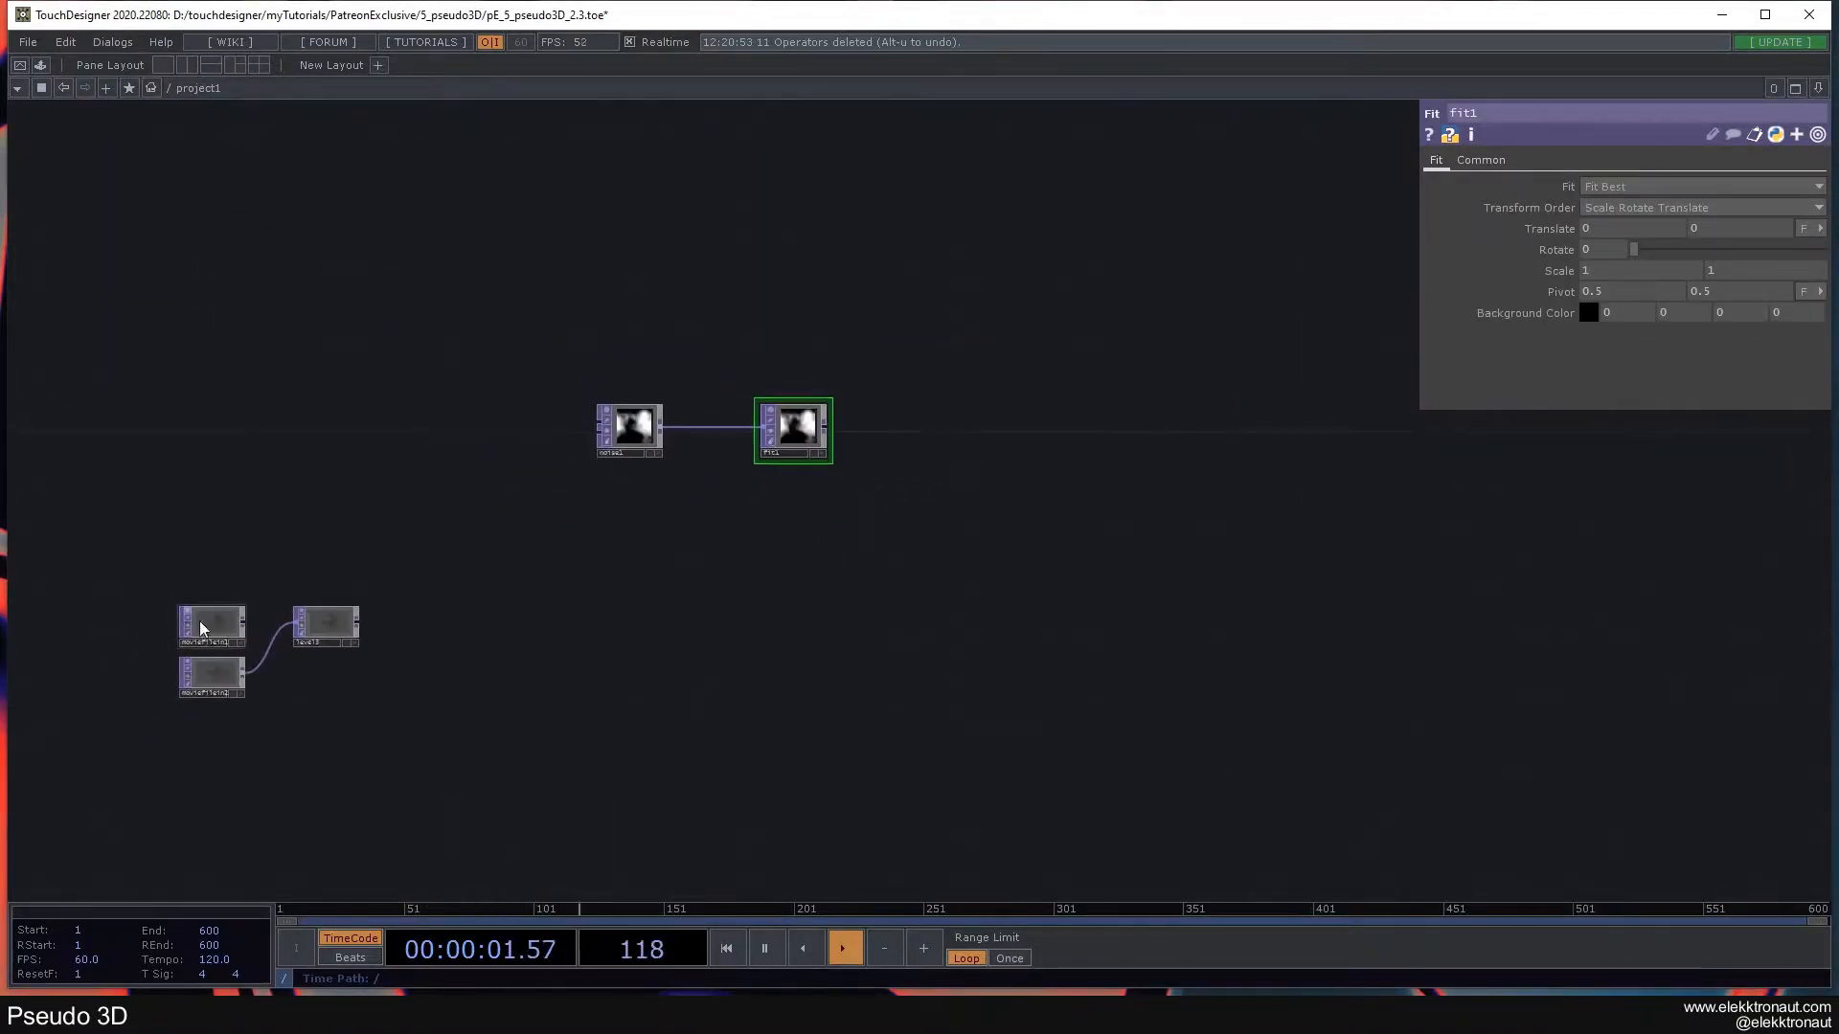
{"action": "scroll", "coordinate": [279, 657], "scroll_direction": "up", "scroll_amount": 2}
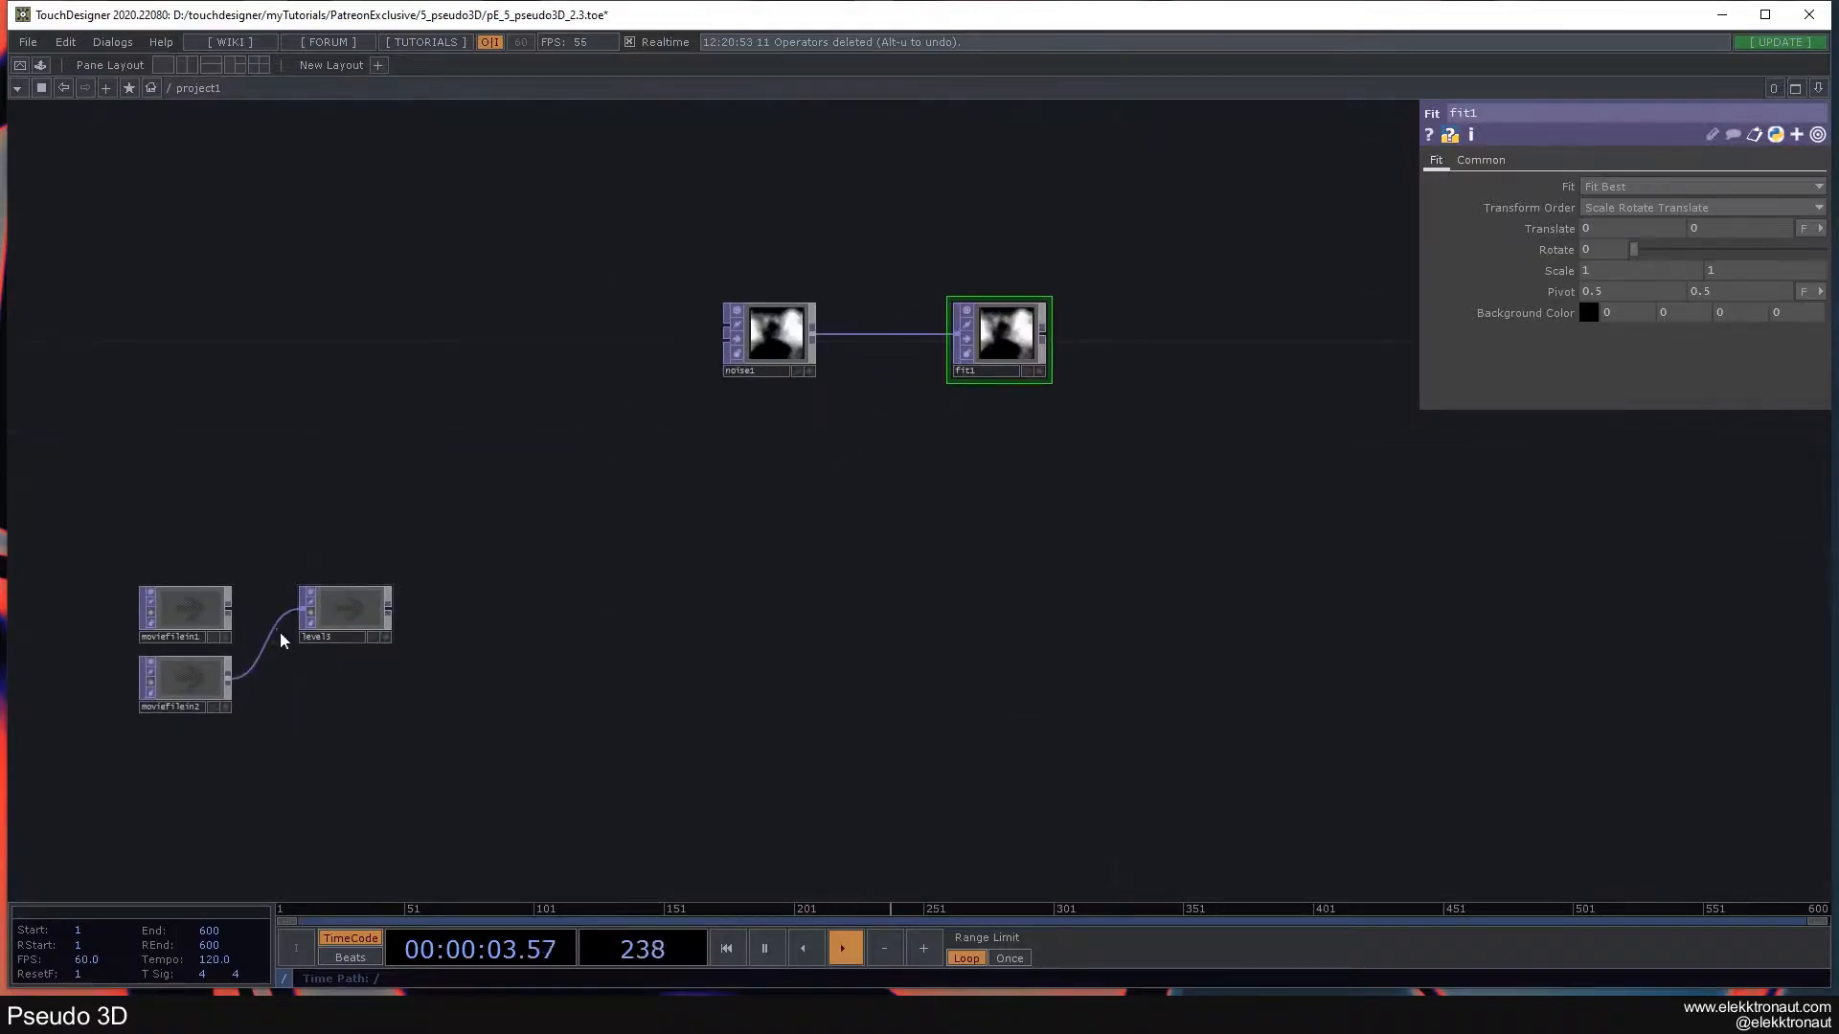
- Set the Fit node's fit mode to Fit Outside and check its output resolution settings
{"action": "left_click_drag", "start_coordinate": [590, 471], "coordinate": [294, 573]}
{"action": "scroll", "coordinate": [669, 457], "scroll_direction": "up", "scroll_amount": 2}
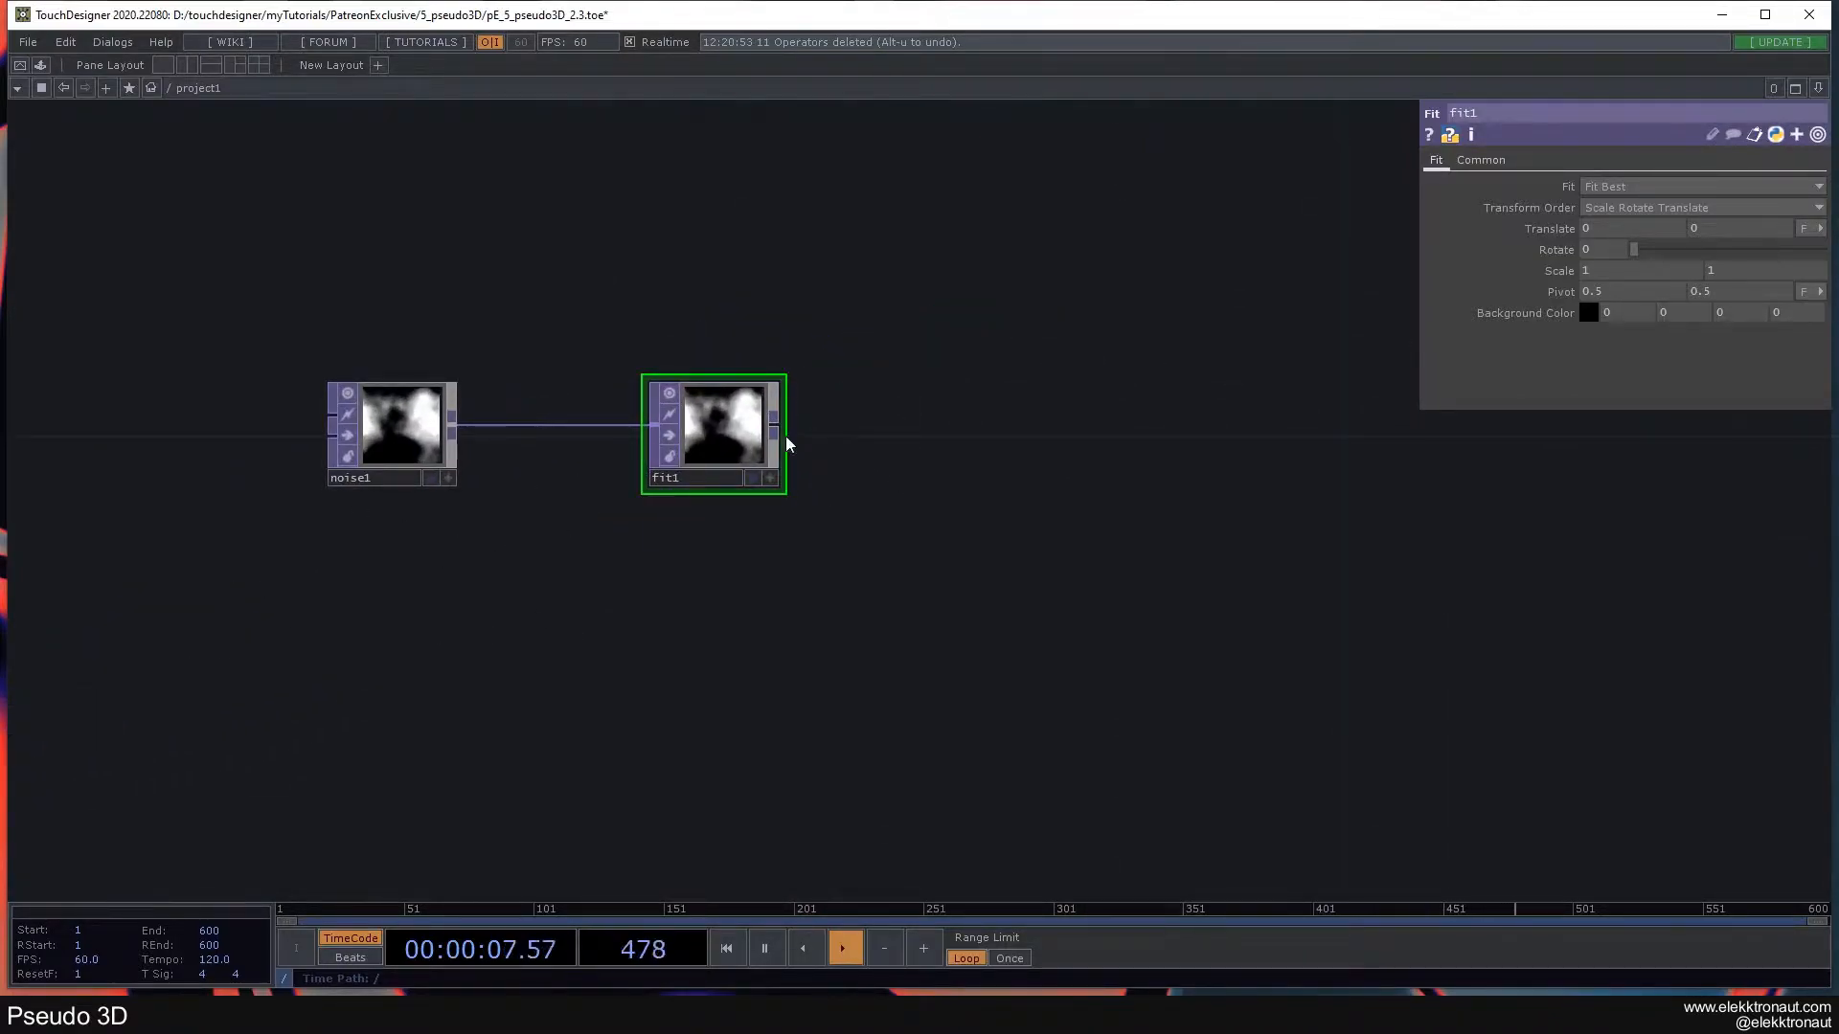
{"action": "left_click", "coordinate": [1601, 186]}
{"action": "left_click", "coordinate": [1630, 268]}
{"action": "left_click", "coordinate": [1488, 162]}
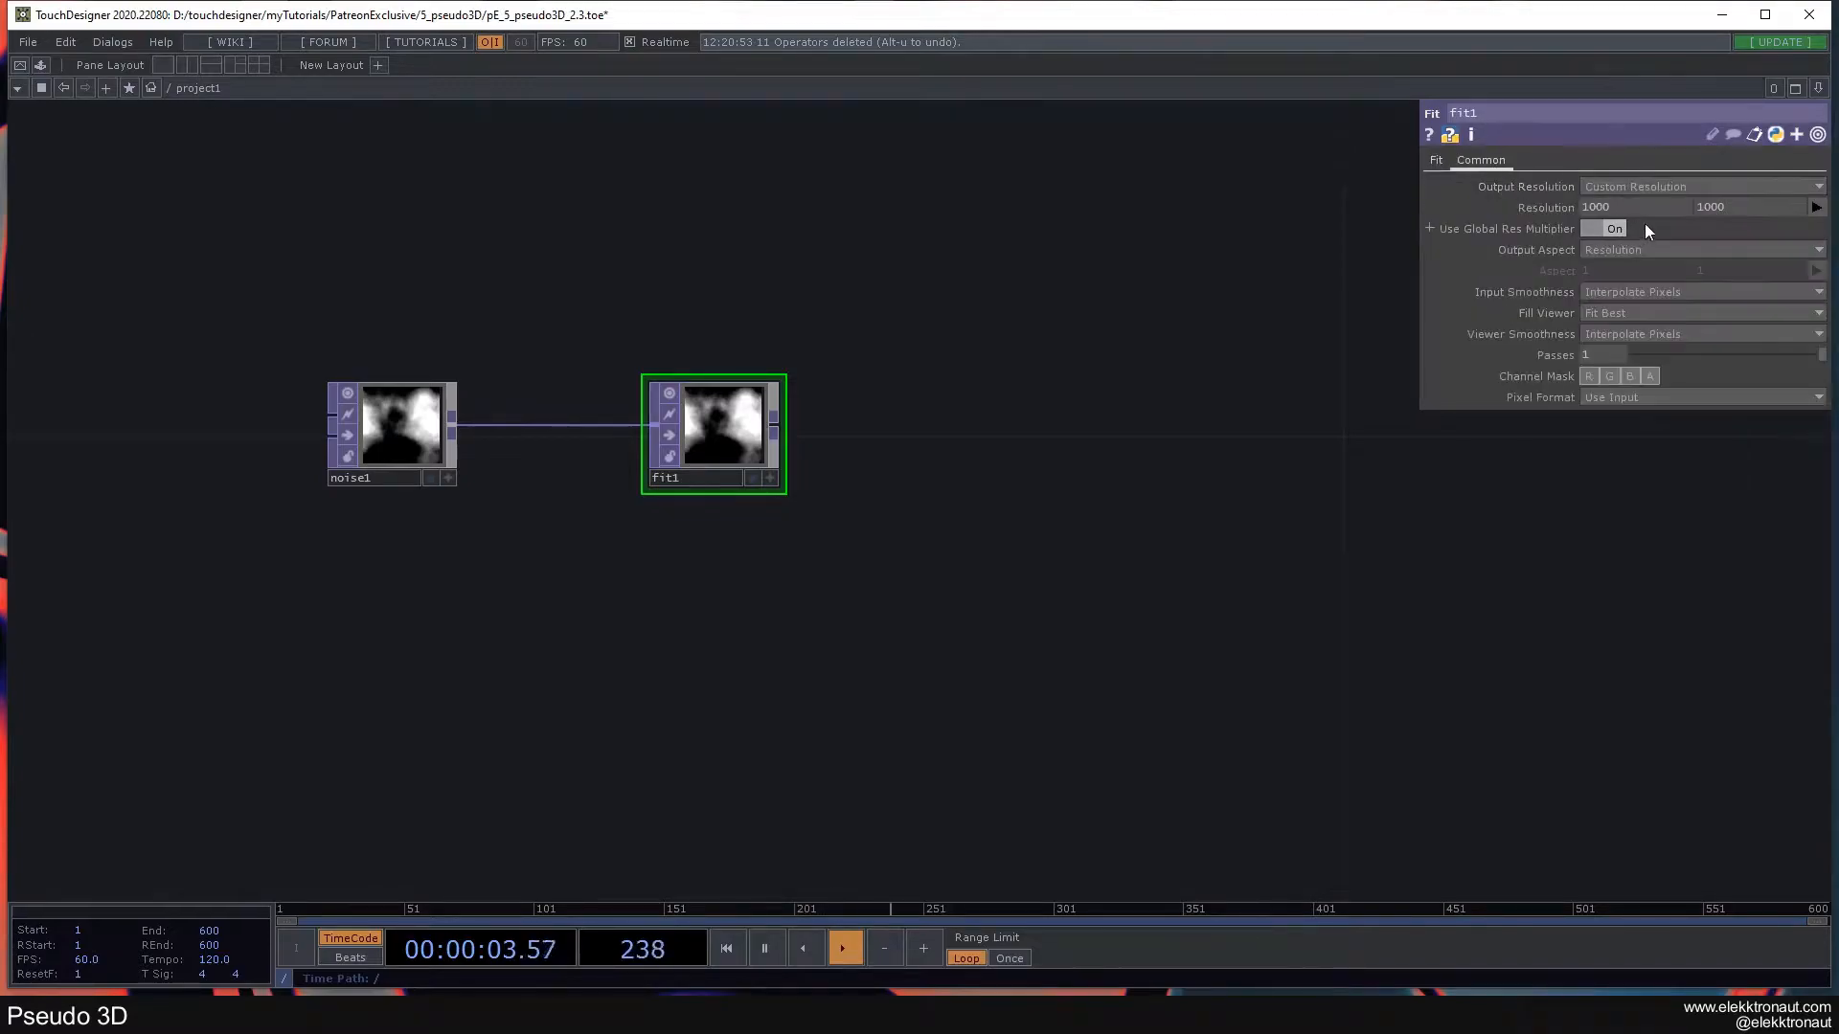
{"action": "middle_click_drag", "start_coordinate": [1456, 204], "coordinate": [1456, 204]}
{"action": "left_click", "coordinate": [1434, 159]}
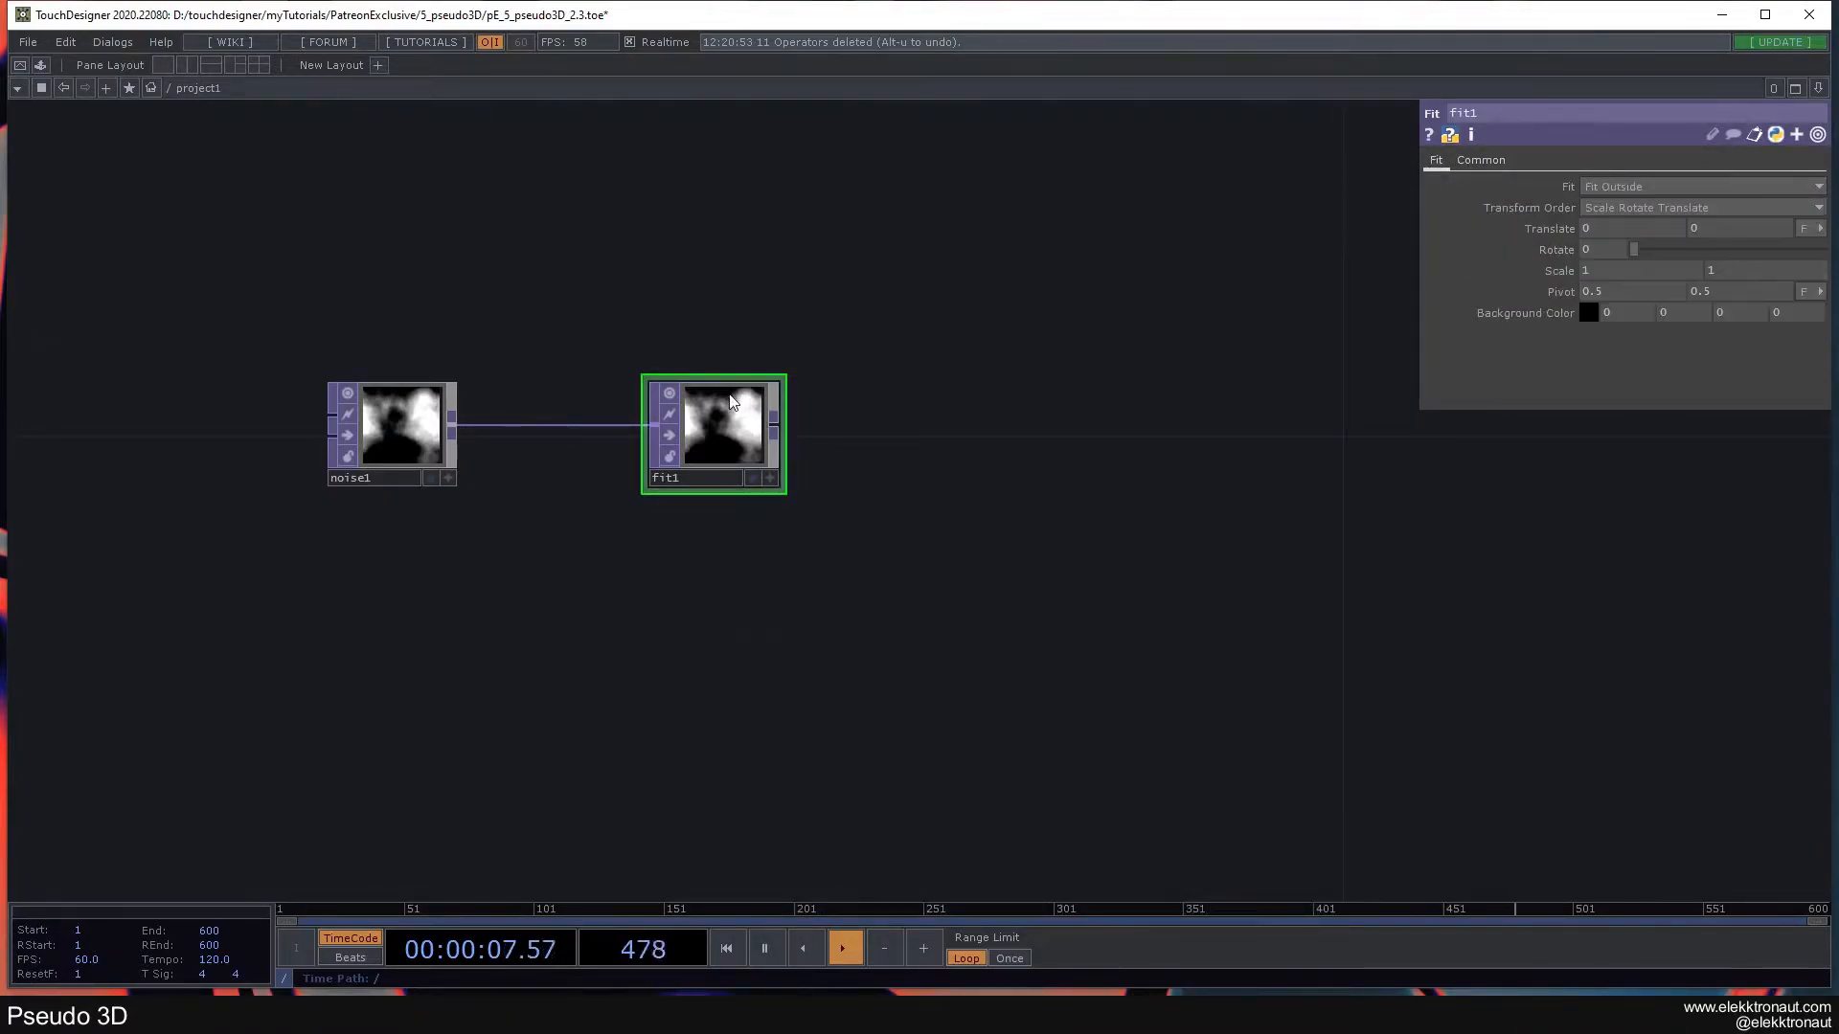
- Add a Normal Map TOP connected to the output of the Fit node
{"action": "left_click_drag", "start_coordinate": [885, 398], "coordinate": [367, 373]}
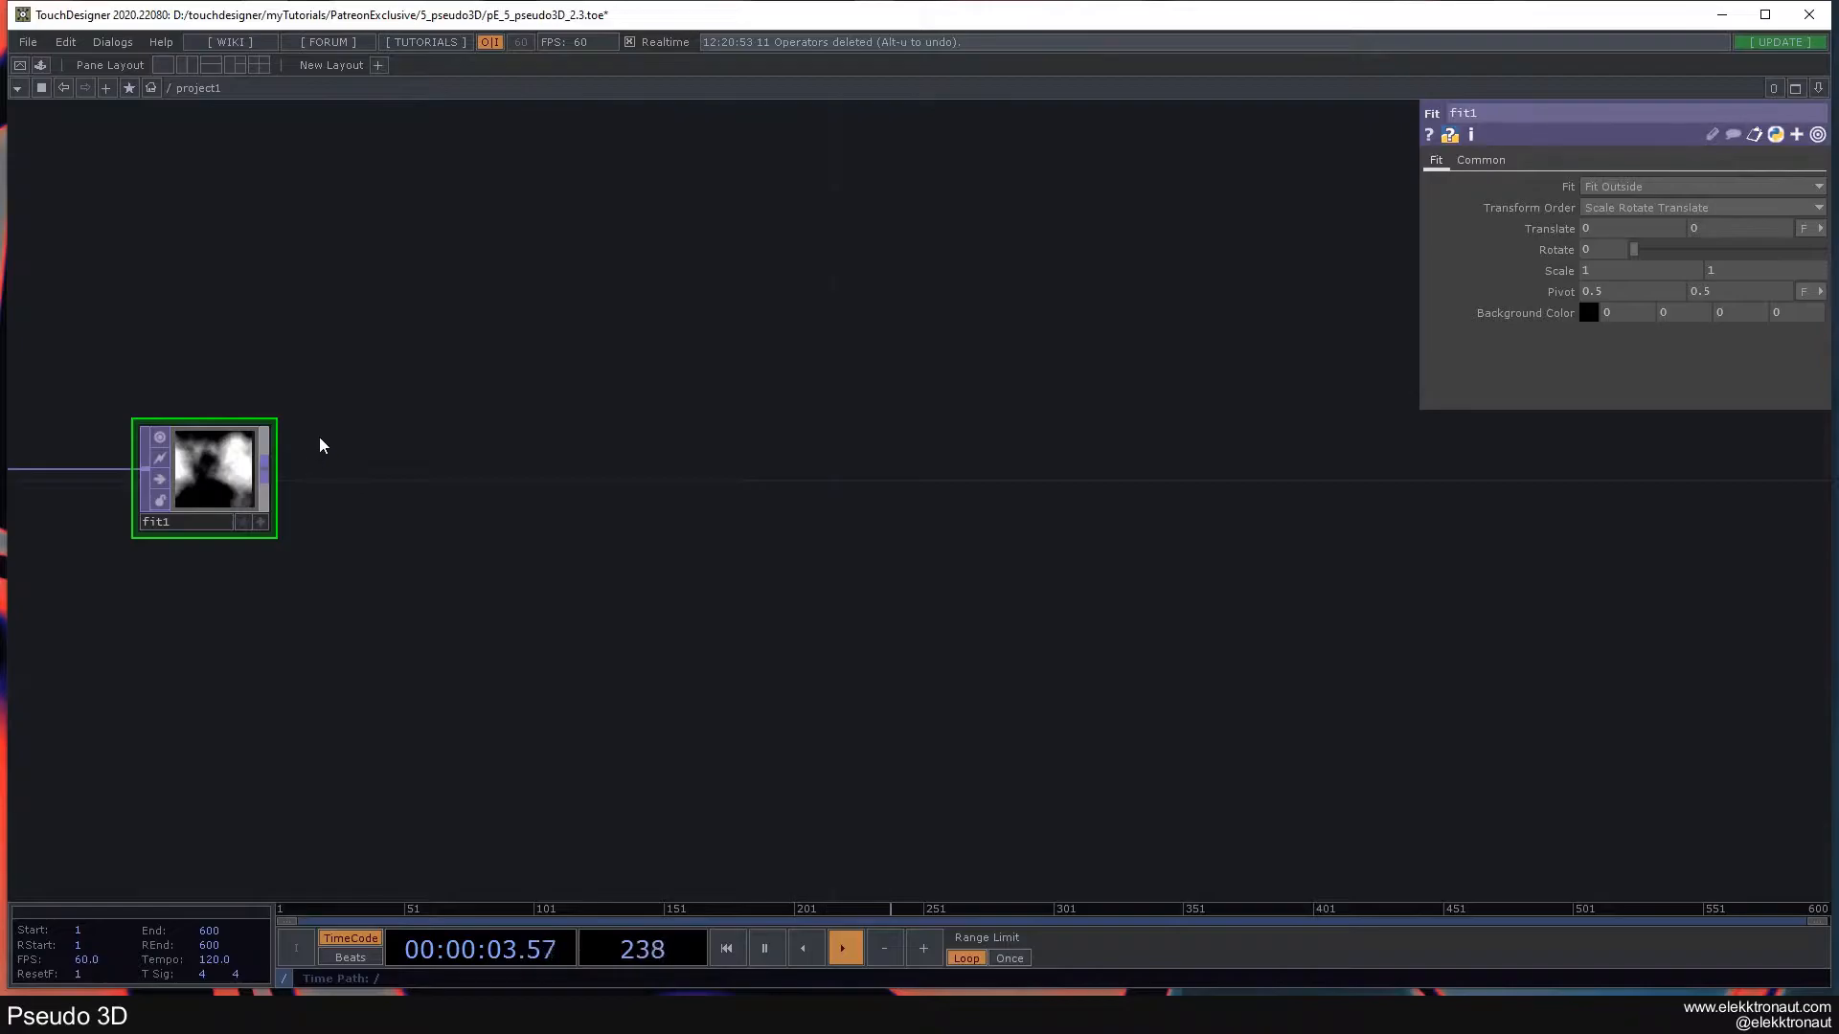
{"action": "left_click", "coordinate": [265, 469]}
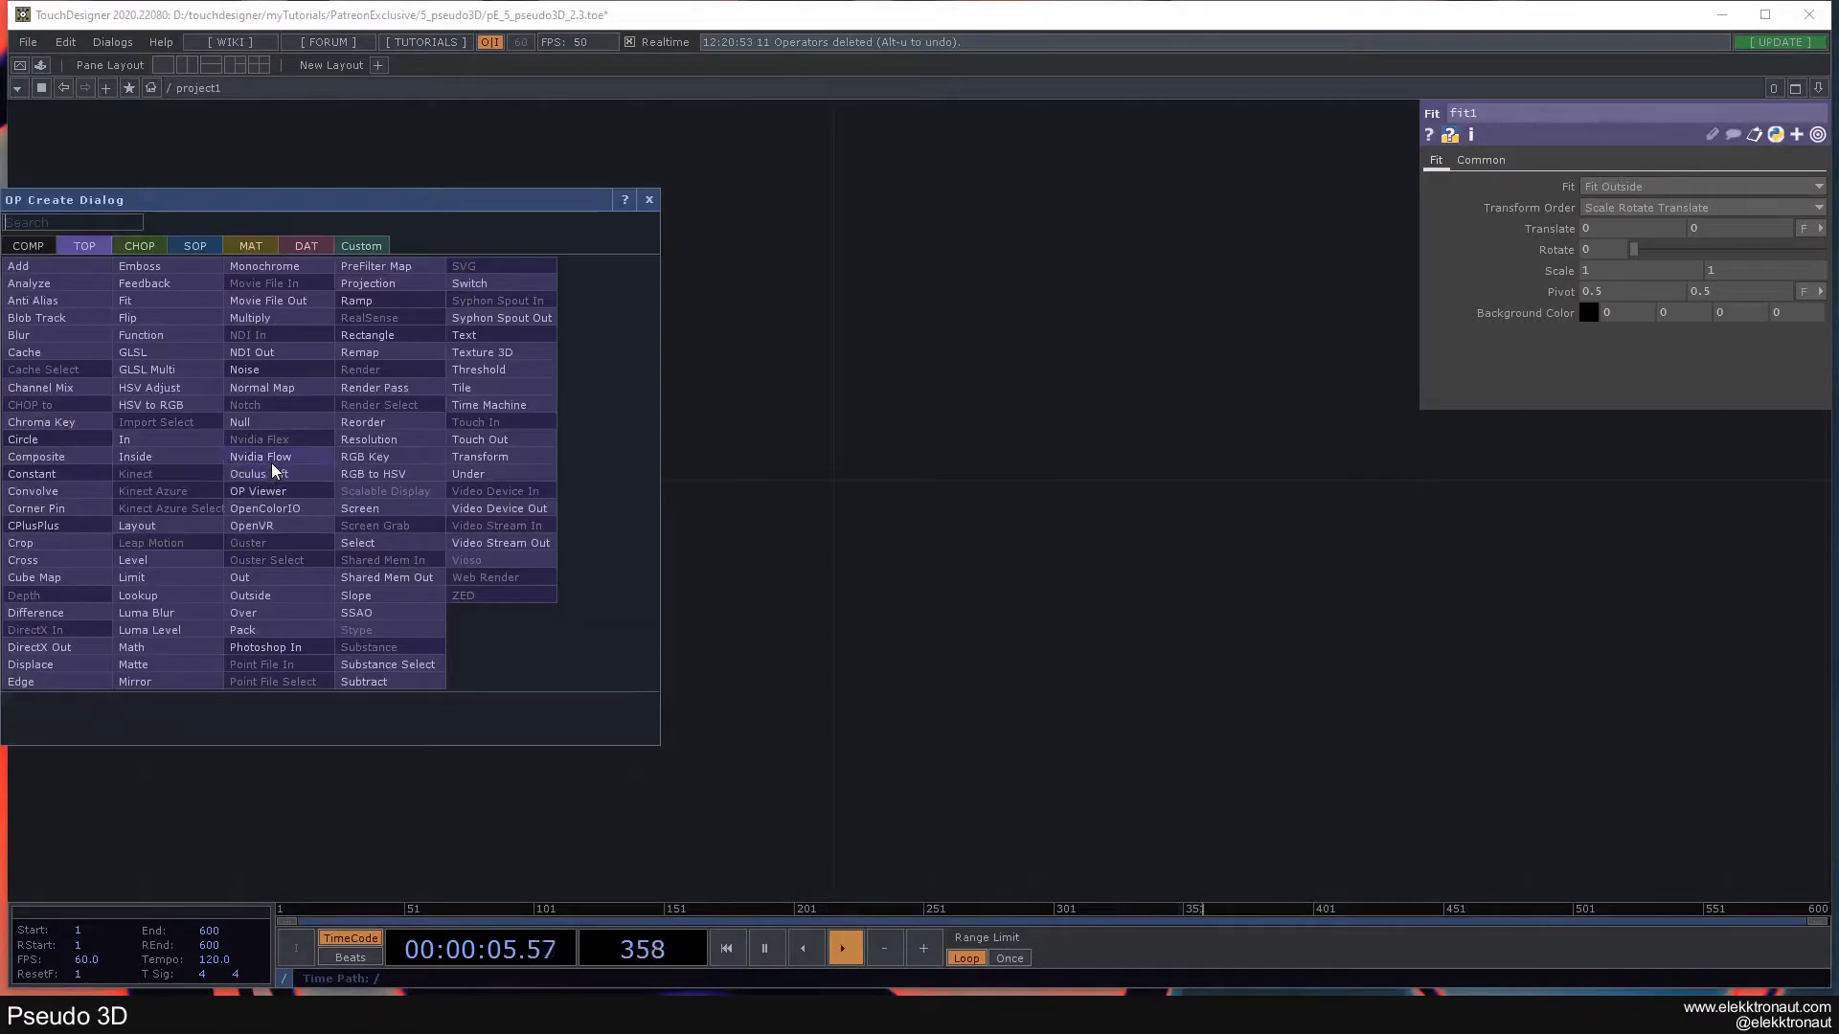
{"action": "left_click", "coordinate": [260, 388]}
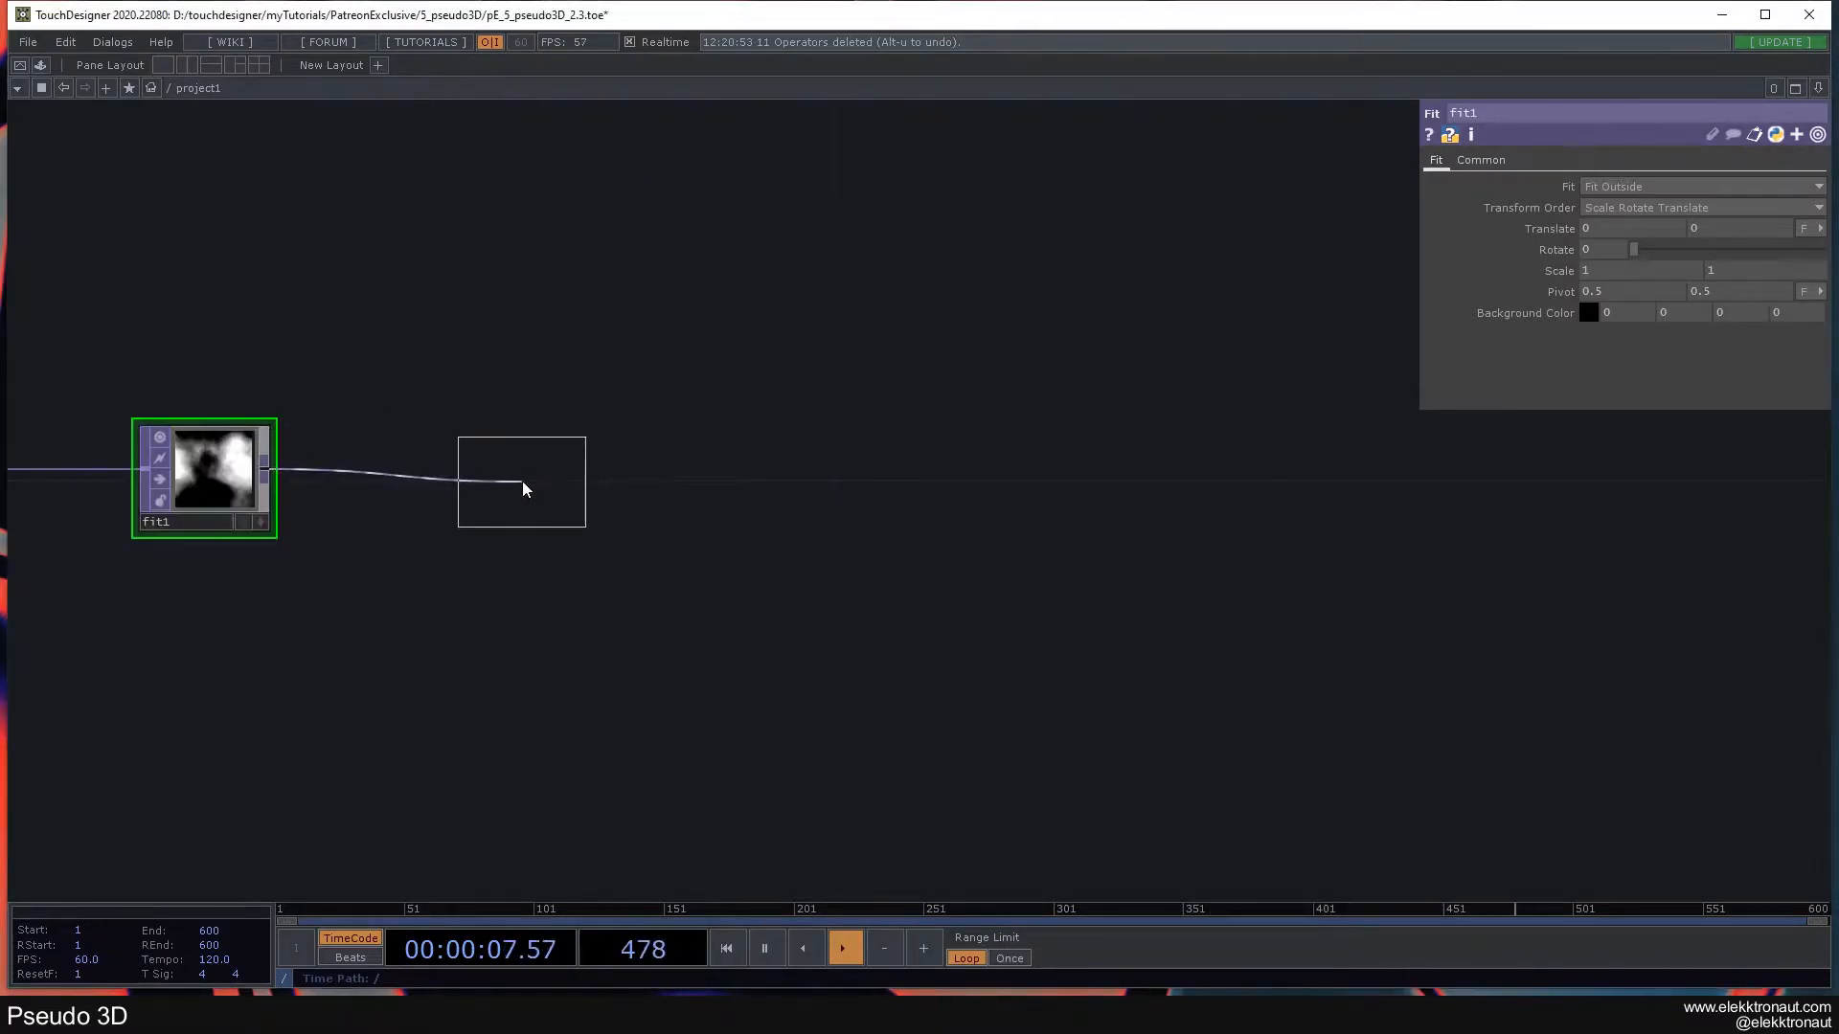
{"action": "left_click", "coordinate": [577, 478]}
{"action": "scroll", "coordinate": [575, 479], "scroll_direction": "up", "scroll_amount": 10}
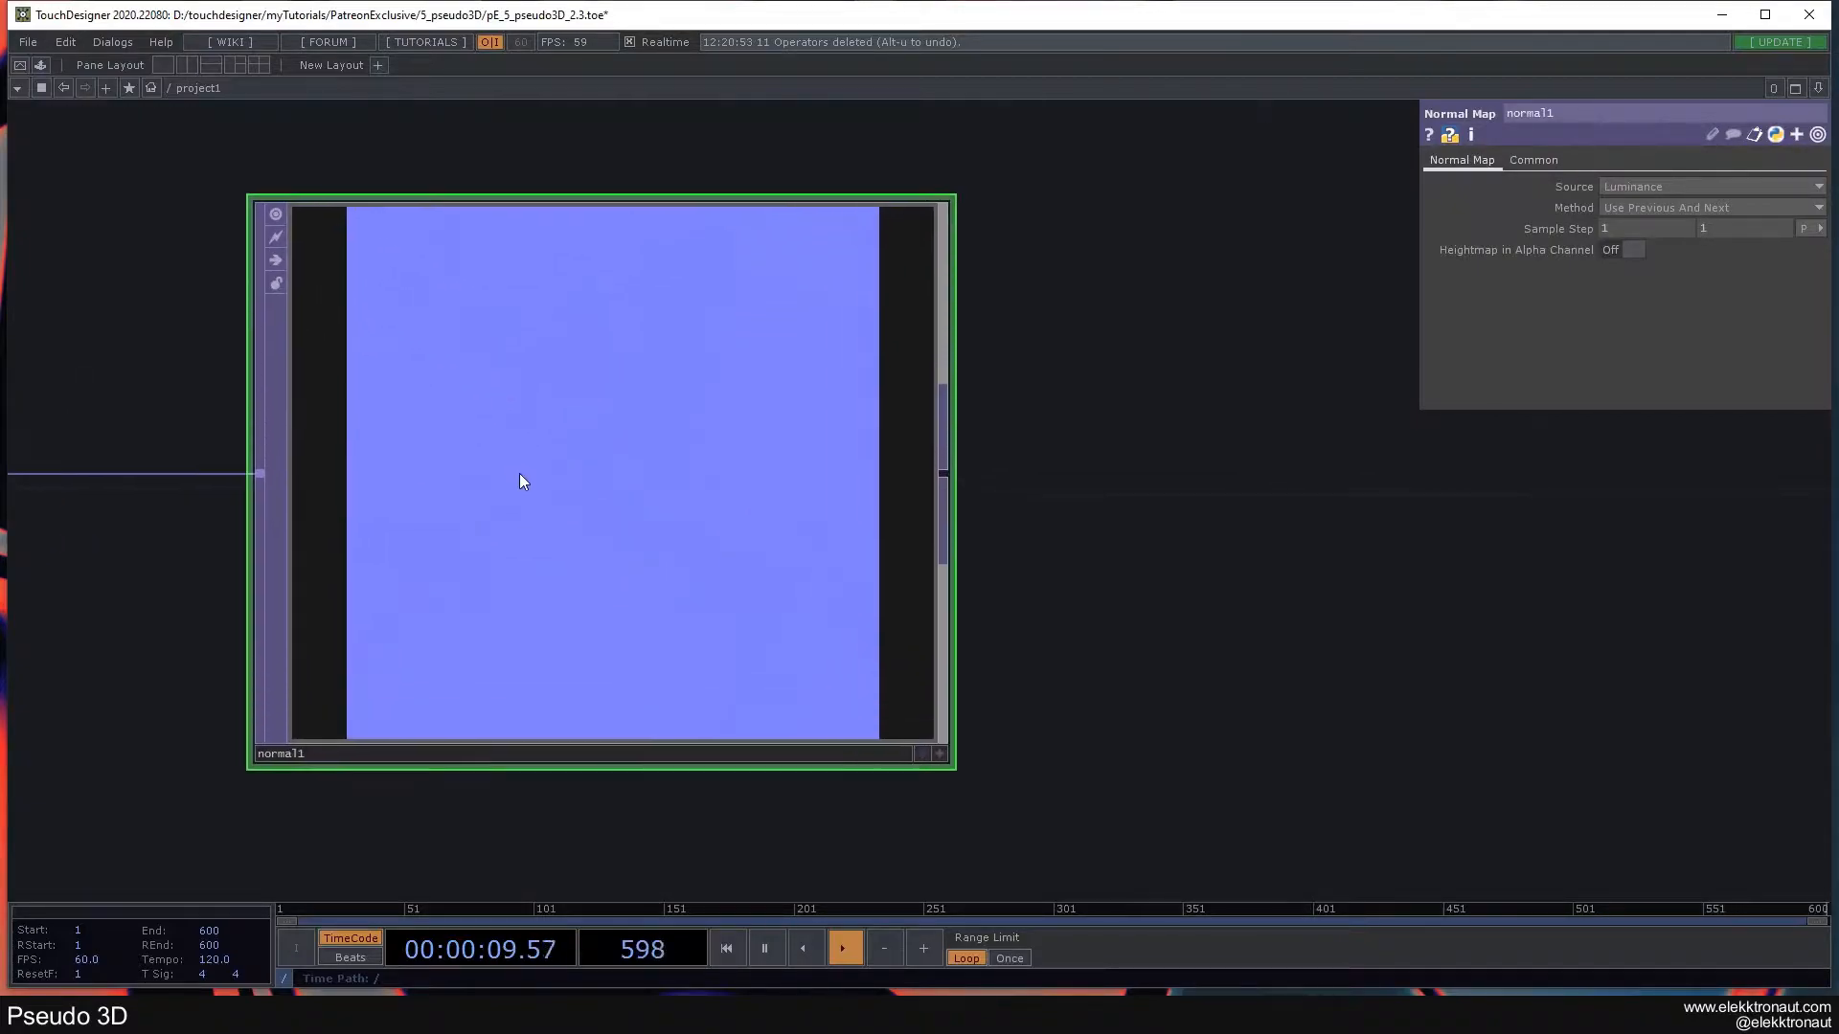
{"action": "scroll", "coordinate": [454, 474], "scroll_direction": "down", "scroll_amount": 5}
{"action": "mouse_move", "coordinate": [479, 464]}
{"action": "left_mouse_down"}
{"action": "mouse_move", "coordinate": [553, 464]}
{"action": "mouse_move", "coordinate": [474, 464]}
{"action": "left_mouse_up"}
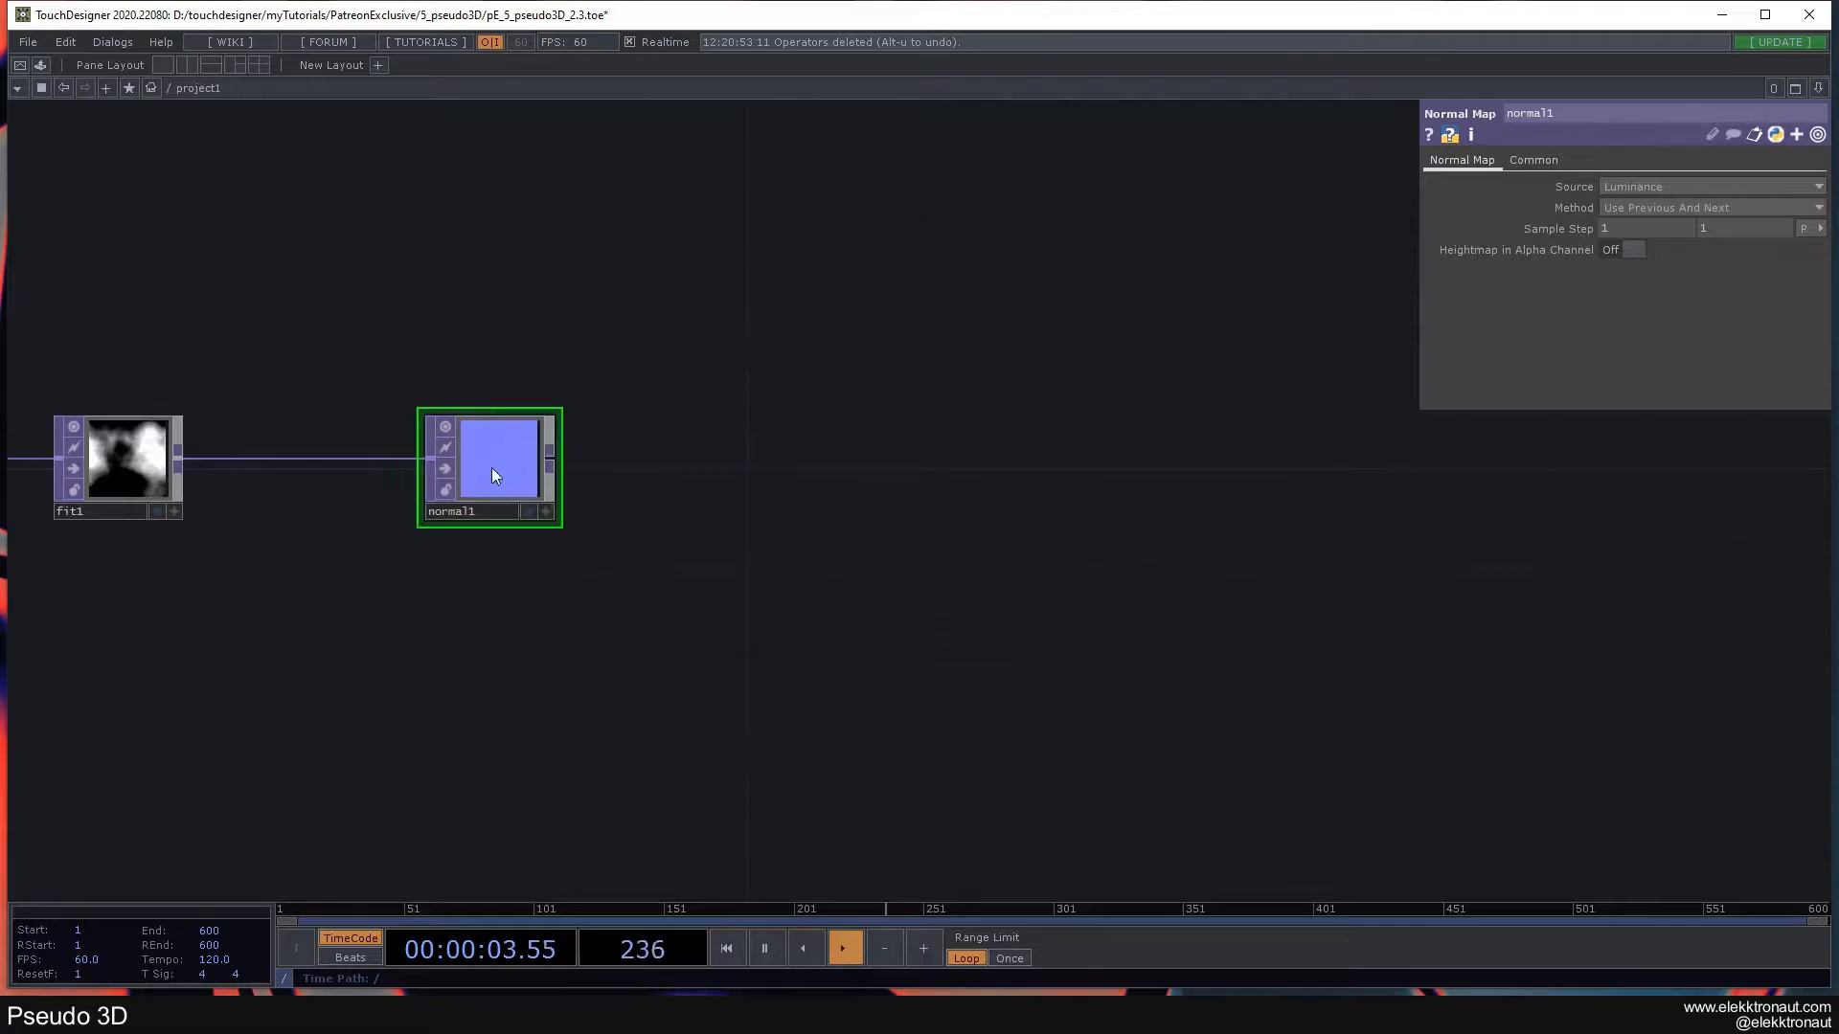
- Add a Level TOP connected to the output of the Normal Map node
{"action": "right_click", "coordinate": [552, 462]}
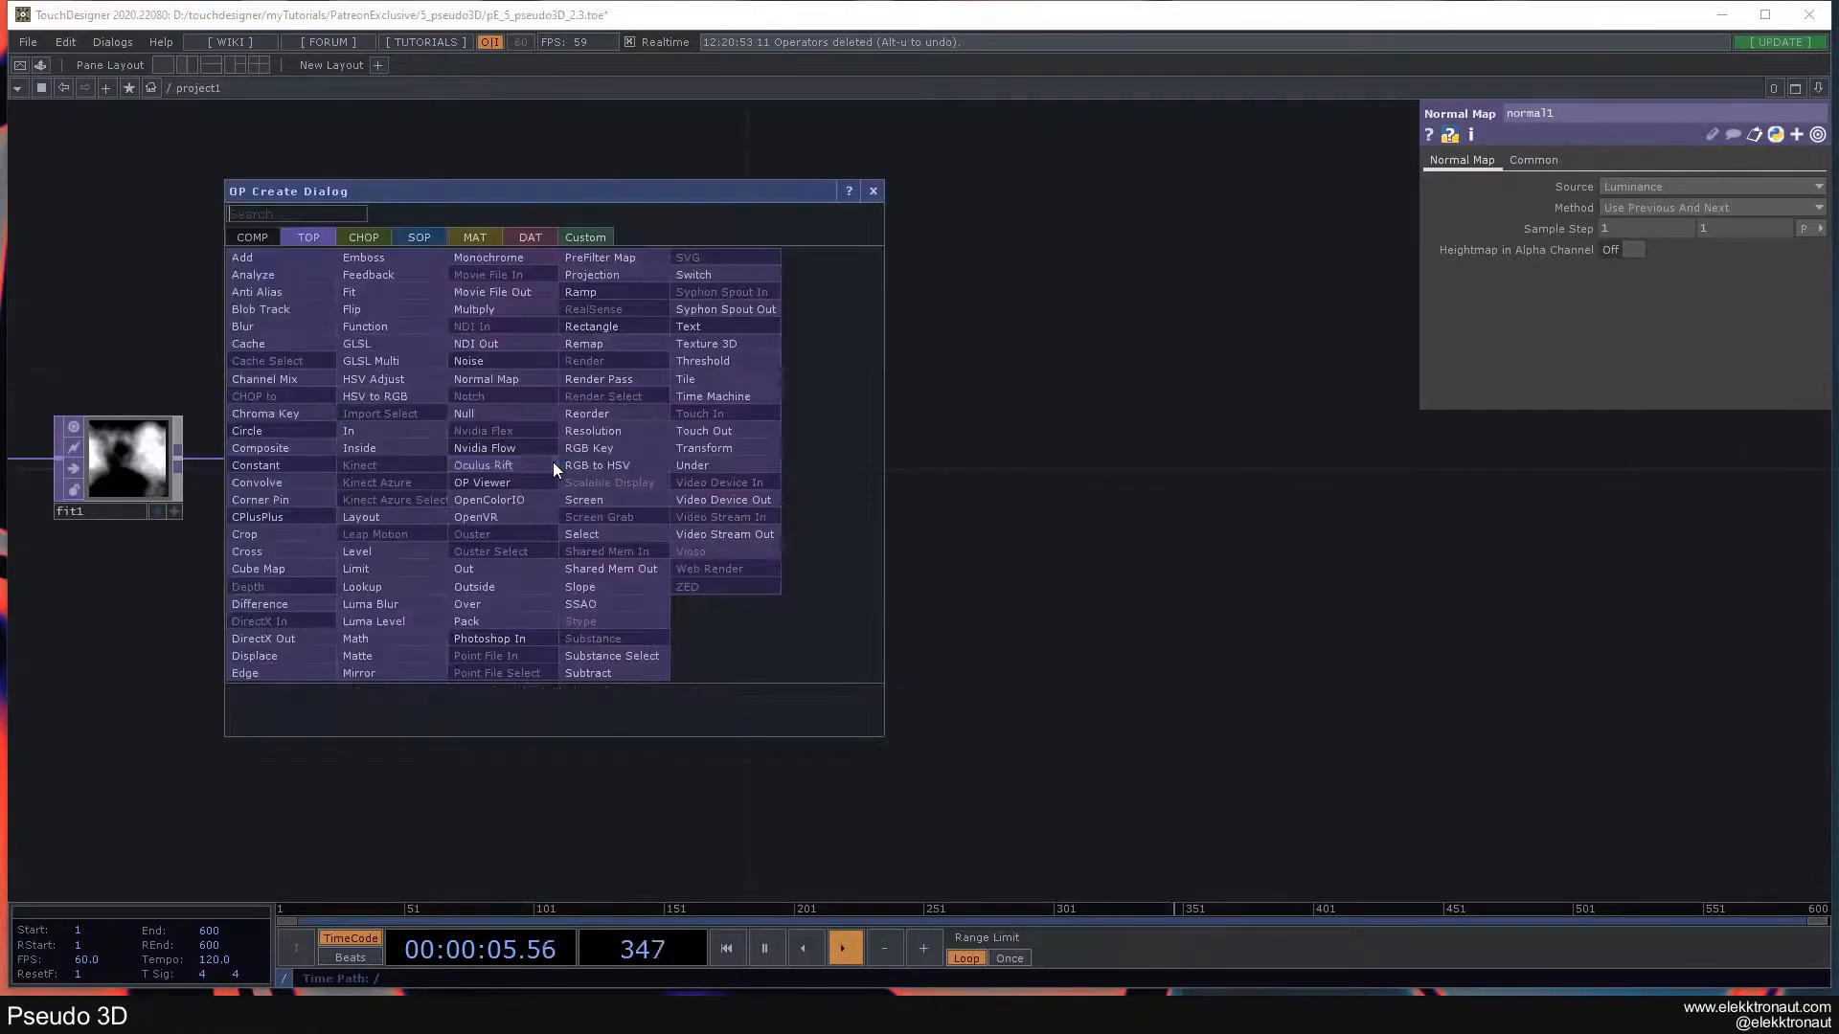
{"action": "left_click", "coordinate": [368, 549]}
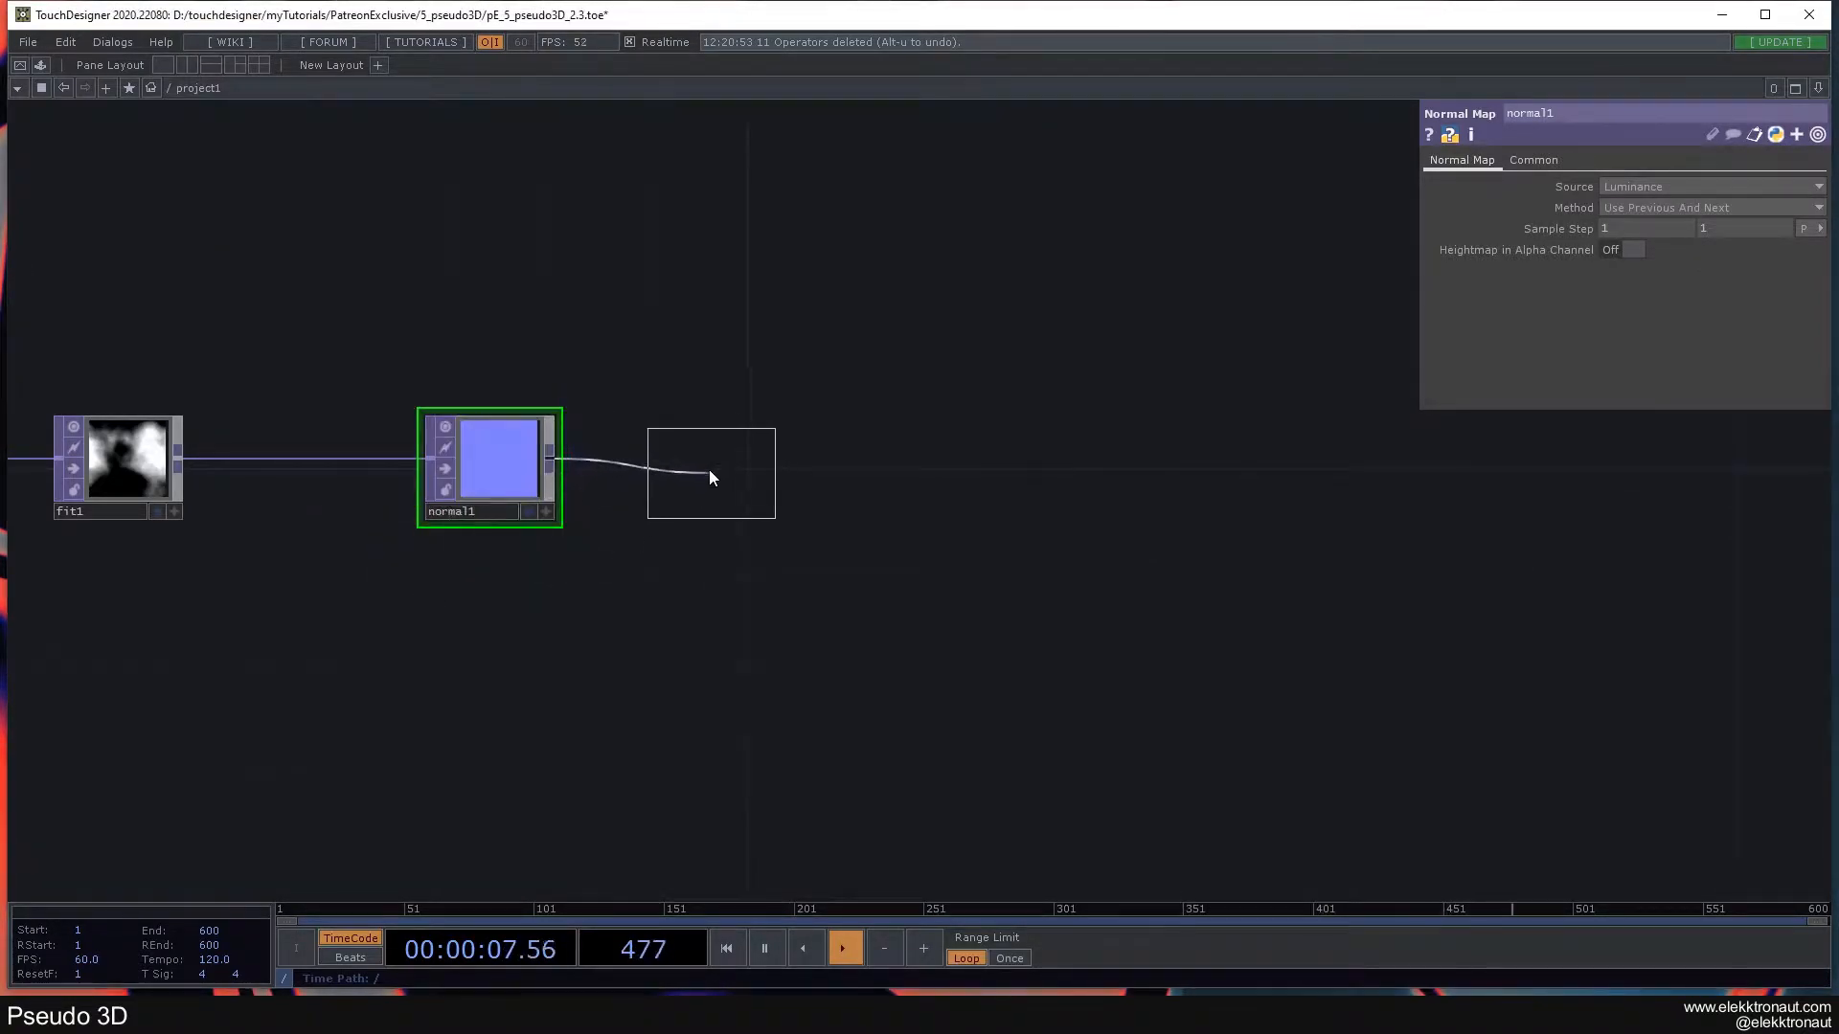
{"action": "left_click", "coordinate": [710, 476]}
{"action": "scroll", "coordinate": [728, 460], "scroll_direction": "up", "scroll_amount": 2}
{"action": "scroll", "coordinate": [564, 427], "scroll_direction": "up", "scroll_amount": 1}
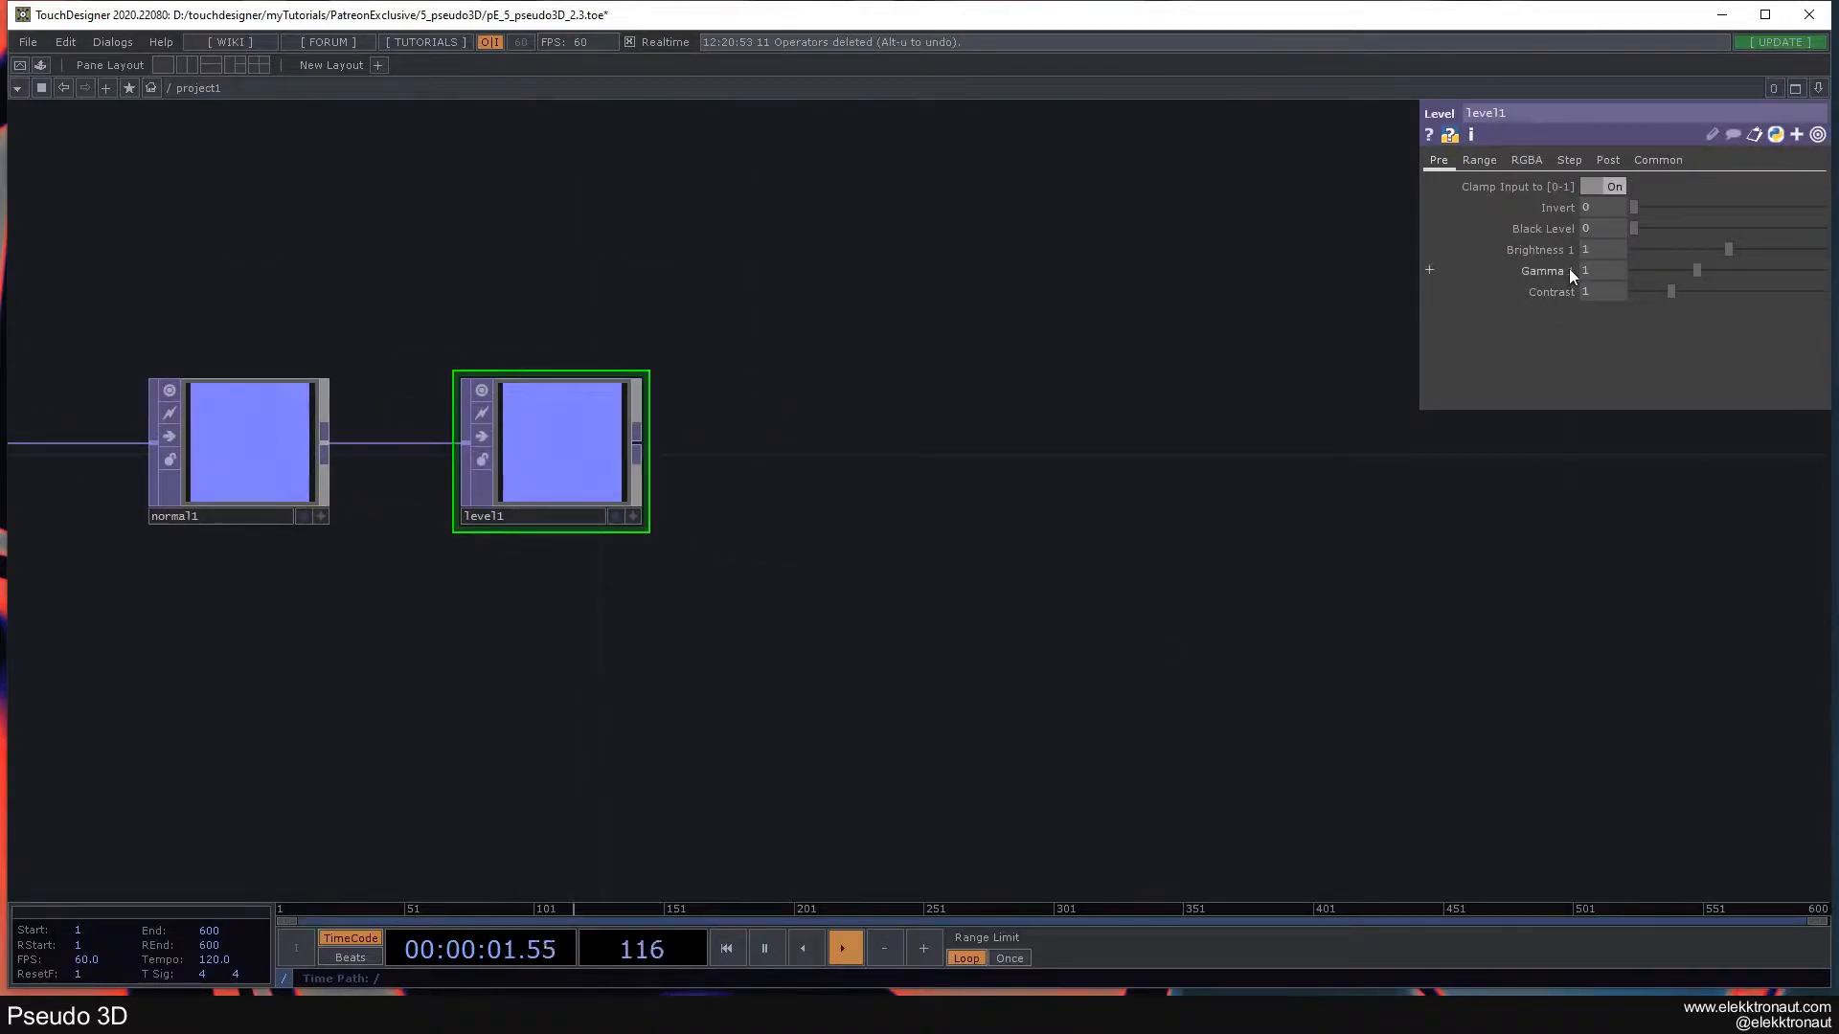
- Set the Level node's brightness to 1.1, gamma to 0.79 and contrast to 5
{"action": "type", "text": ".1"}
{"action": "key", "text": "Return"}
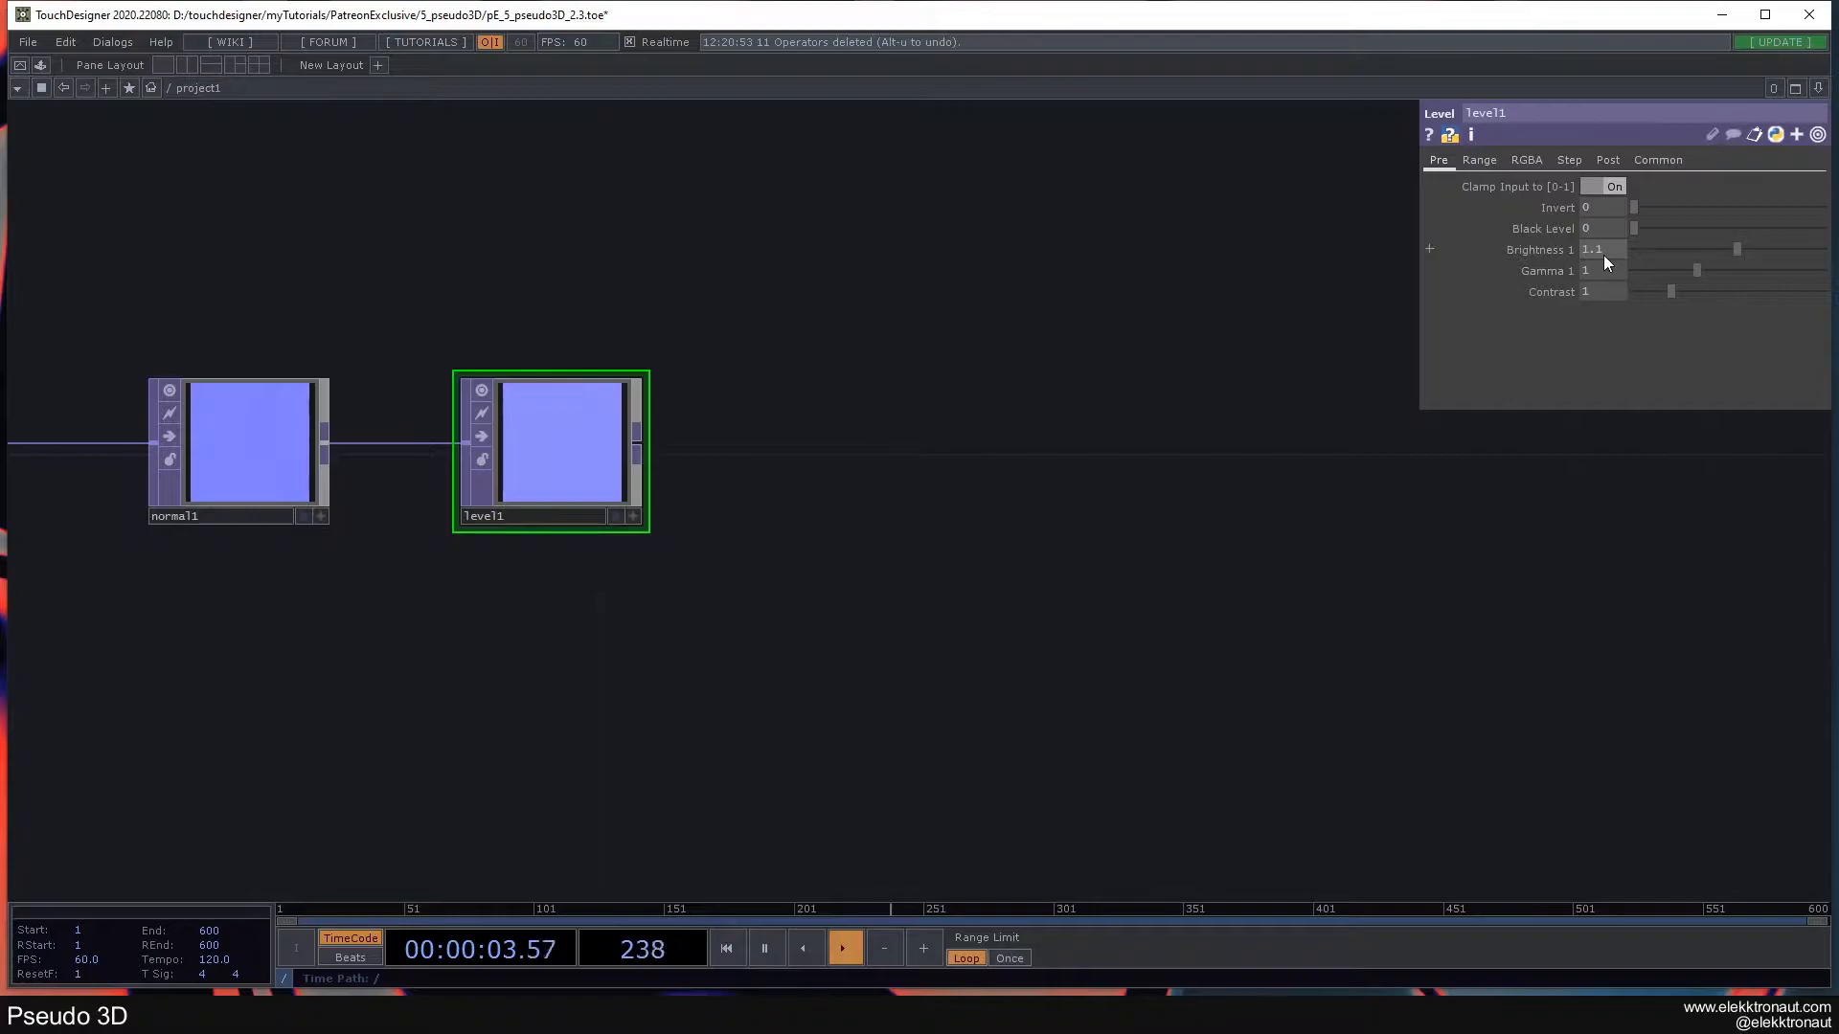
{"action": "type", "text": ".79"}
{"action": "key", "text": "Return"}
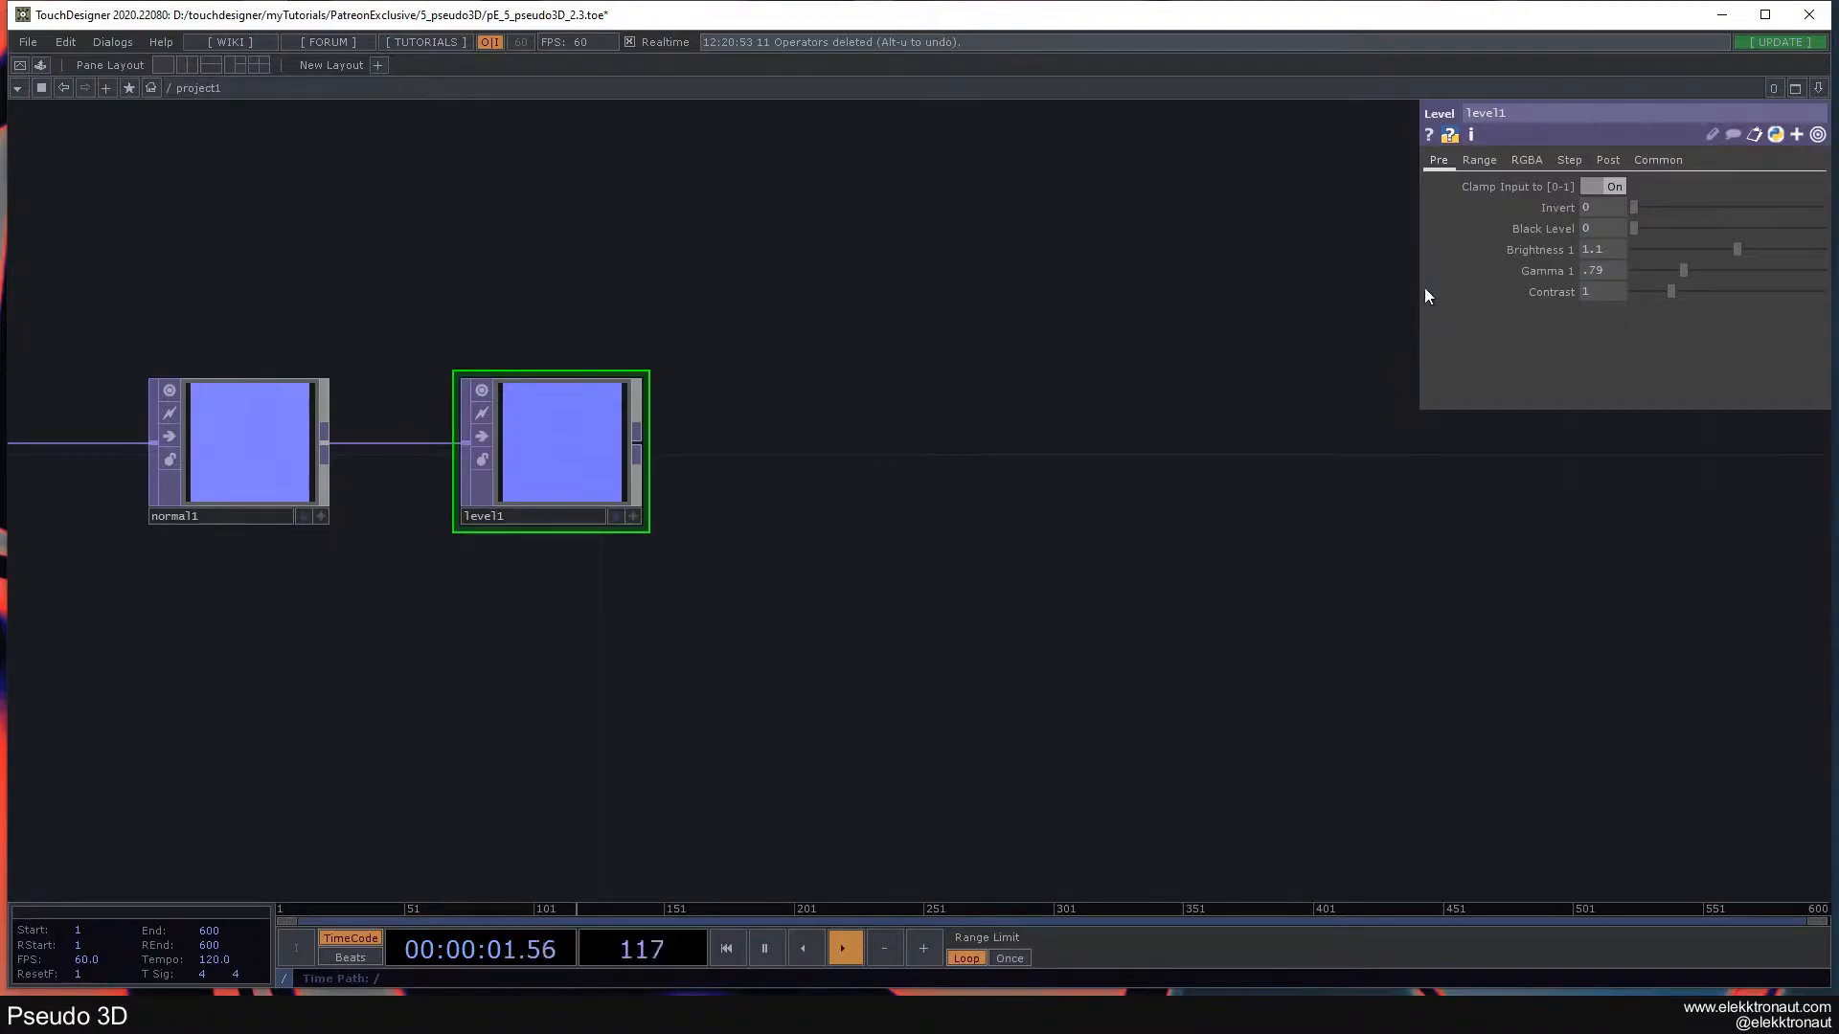
{"action": "left_click", "coordinate": [1592, 299]}
{"action": "type", "text": "5"}
{"action": "key", "text": "Return"}
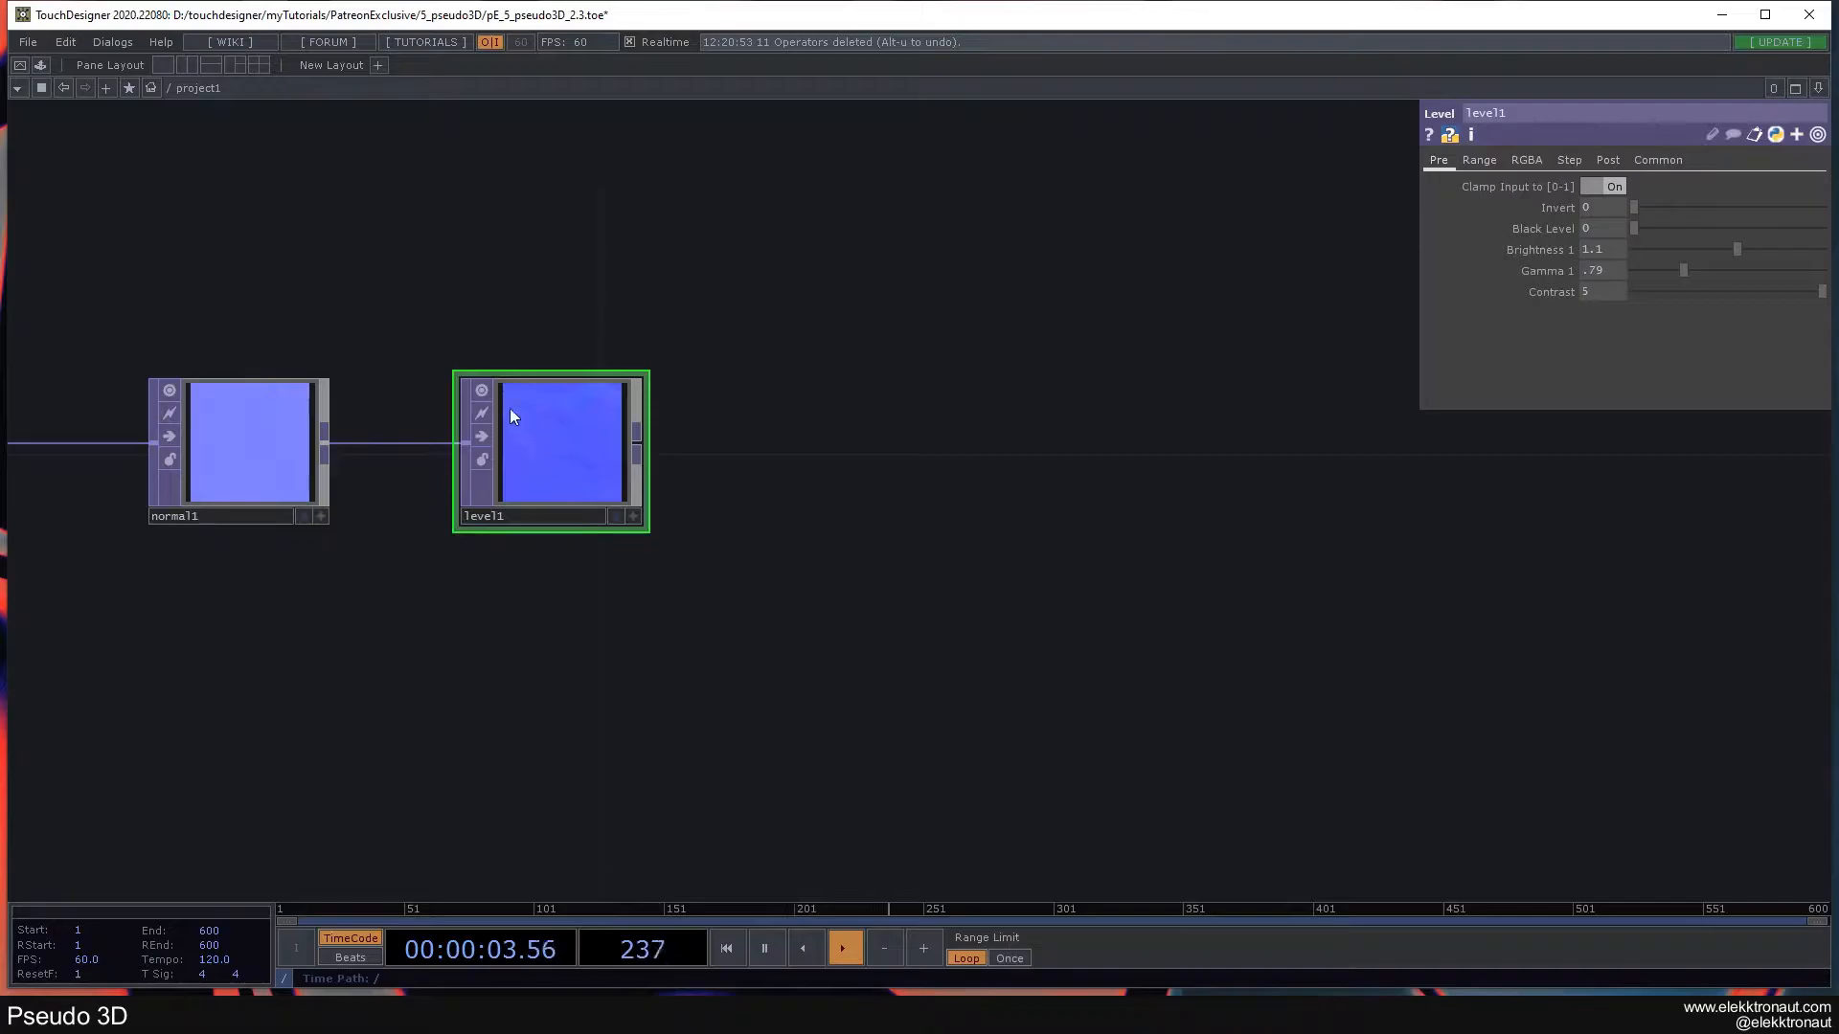
{"action": "scroll", "coordinate": [515, 411], "scroll_direction": "up", "scroll_amount": 3}
{"action": "scroll", "coordinate": [548, 447], "scroll_direction": "up", "scroll_amount": 3}
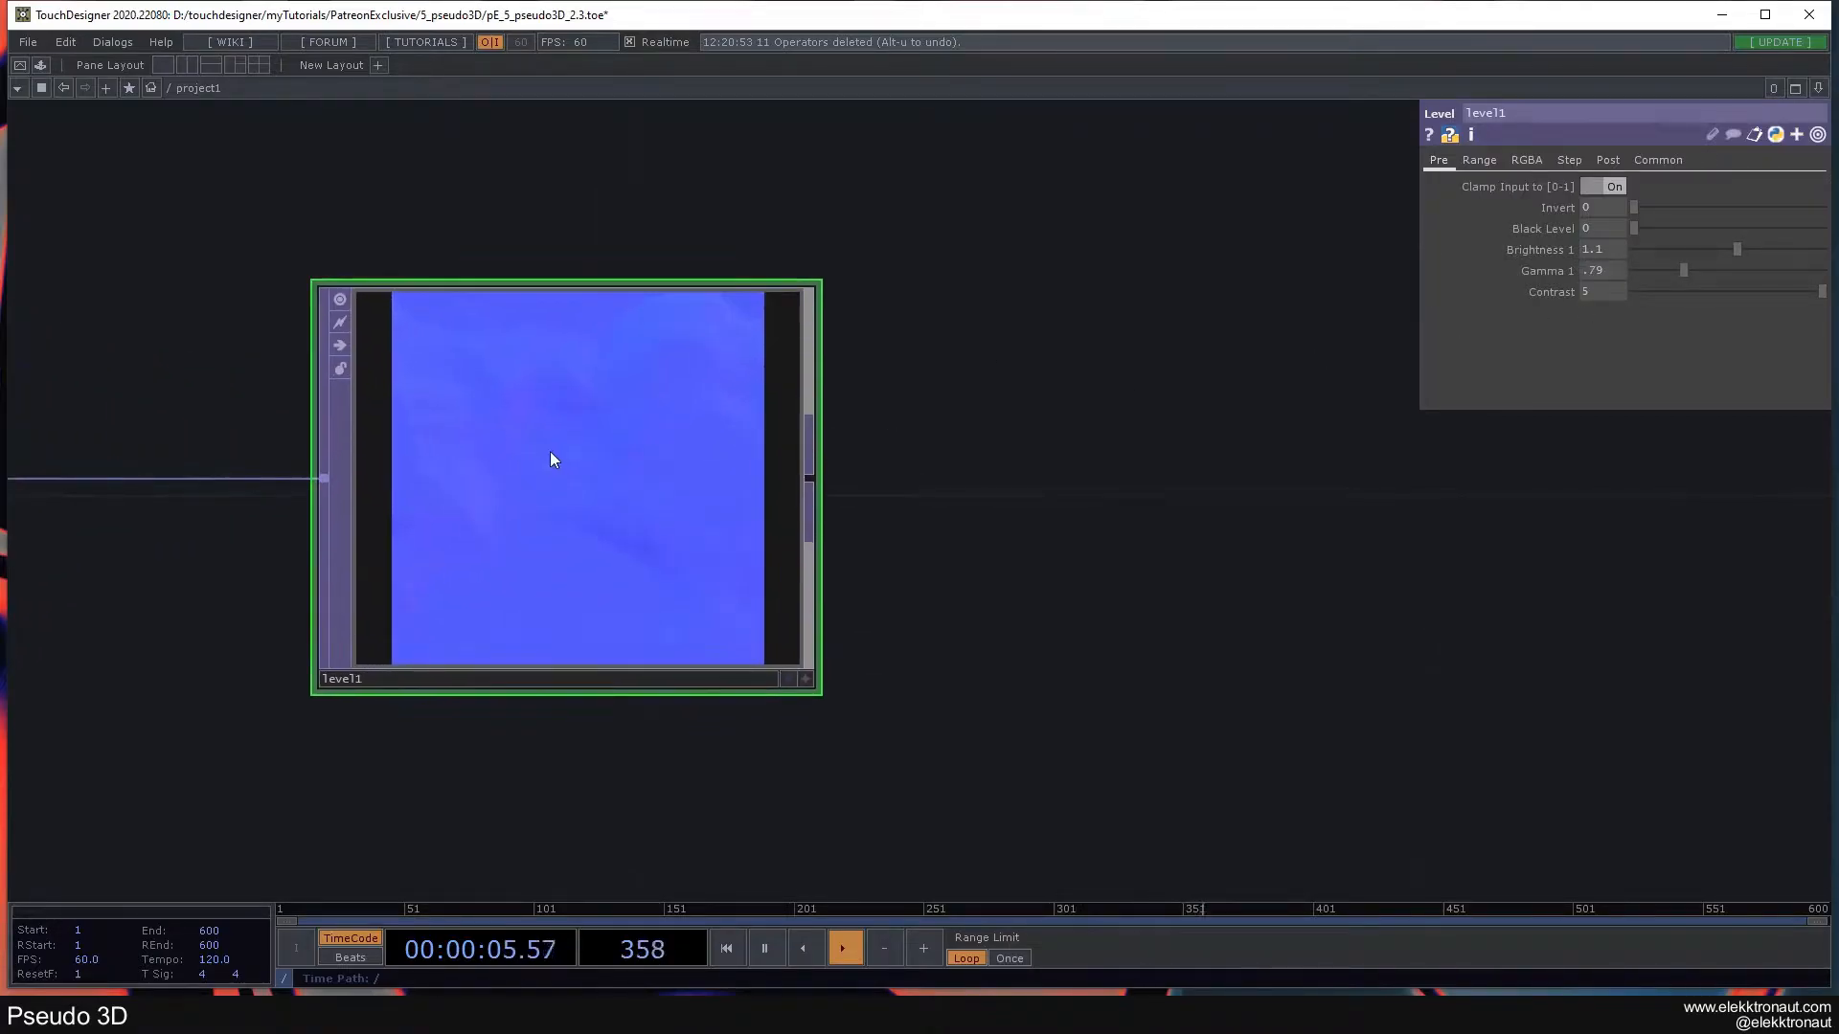
{"action": "scroll", "coordinate": [550, 451], "scroll_direction": "down", "scroll_amount": 6}
- Add a Monochrome TOP connected to the output of the Level node
{"action": "left_click_drag", "start_coordinate": [670, 427], "coordinate": [525, 427]}
{"action": "scroll", "coordinate": [488, 425], "scroll_direction": "up", "scroll_amount": 3}
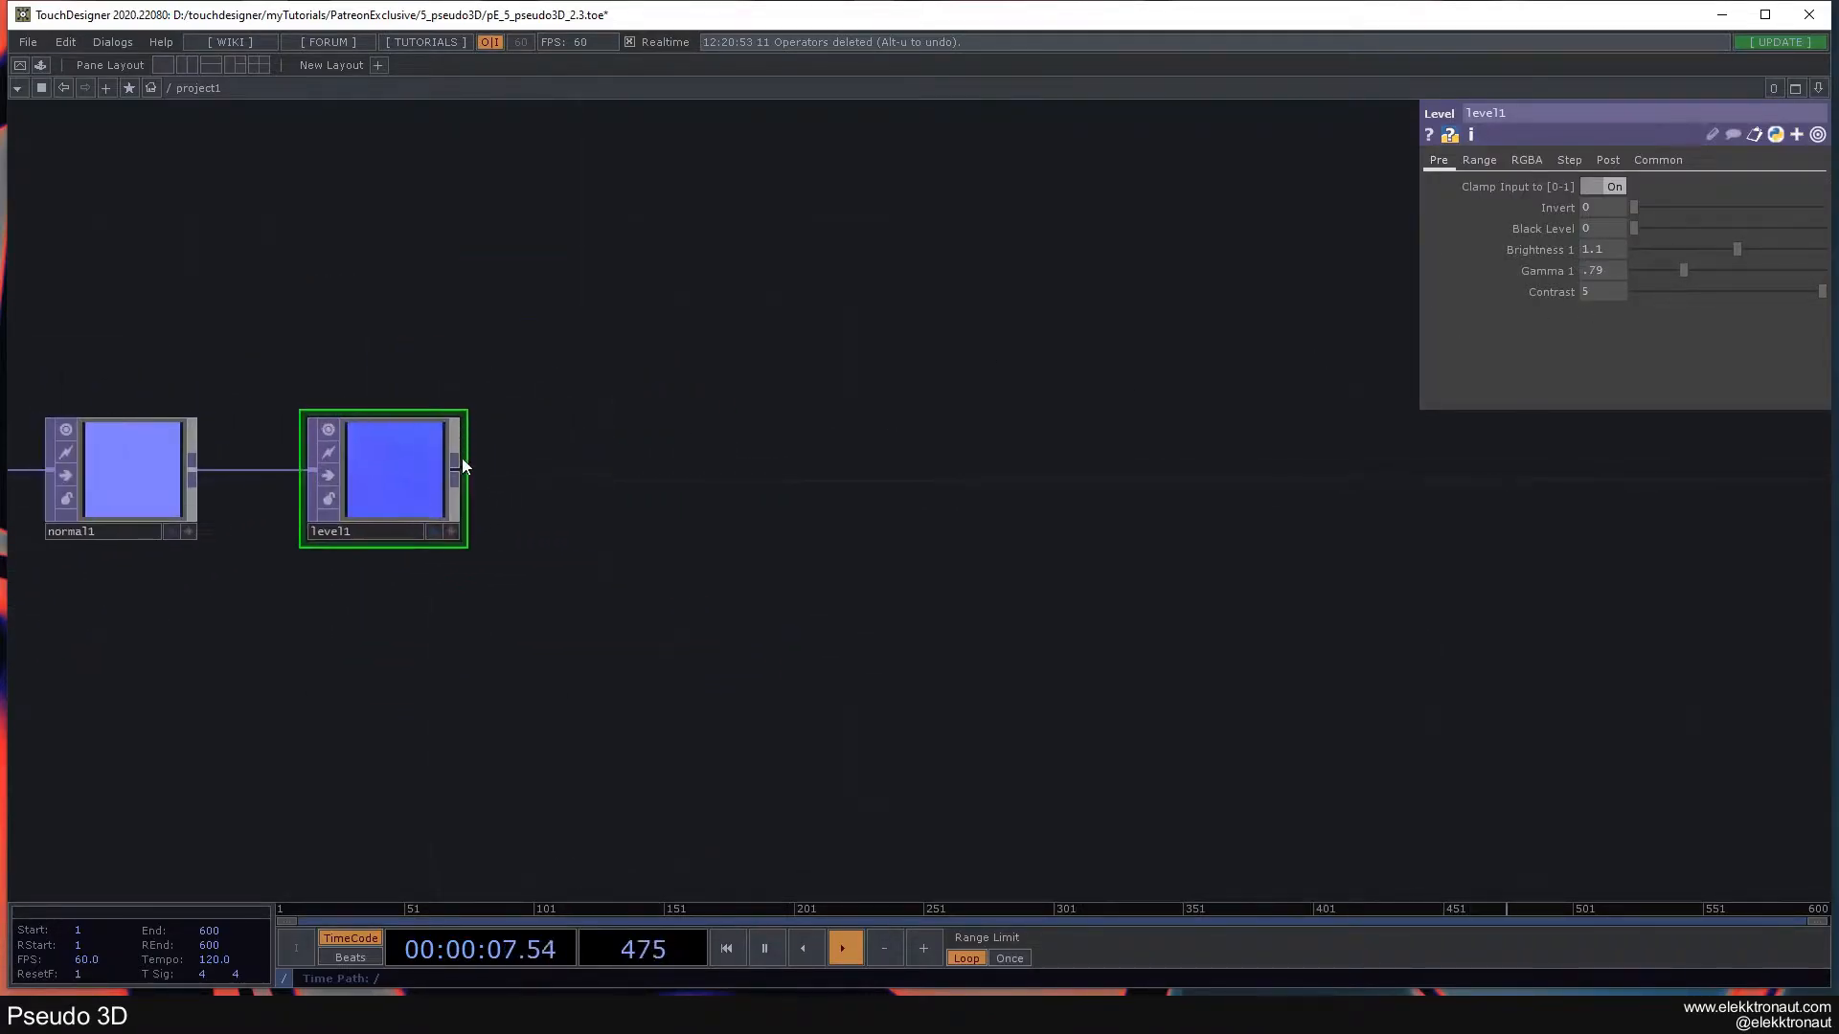
{"action": "right_click", "coordinate": [458, 463]}
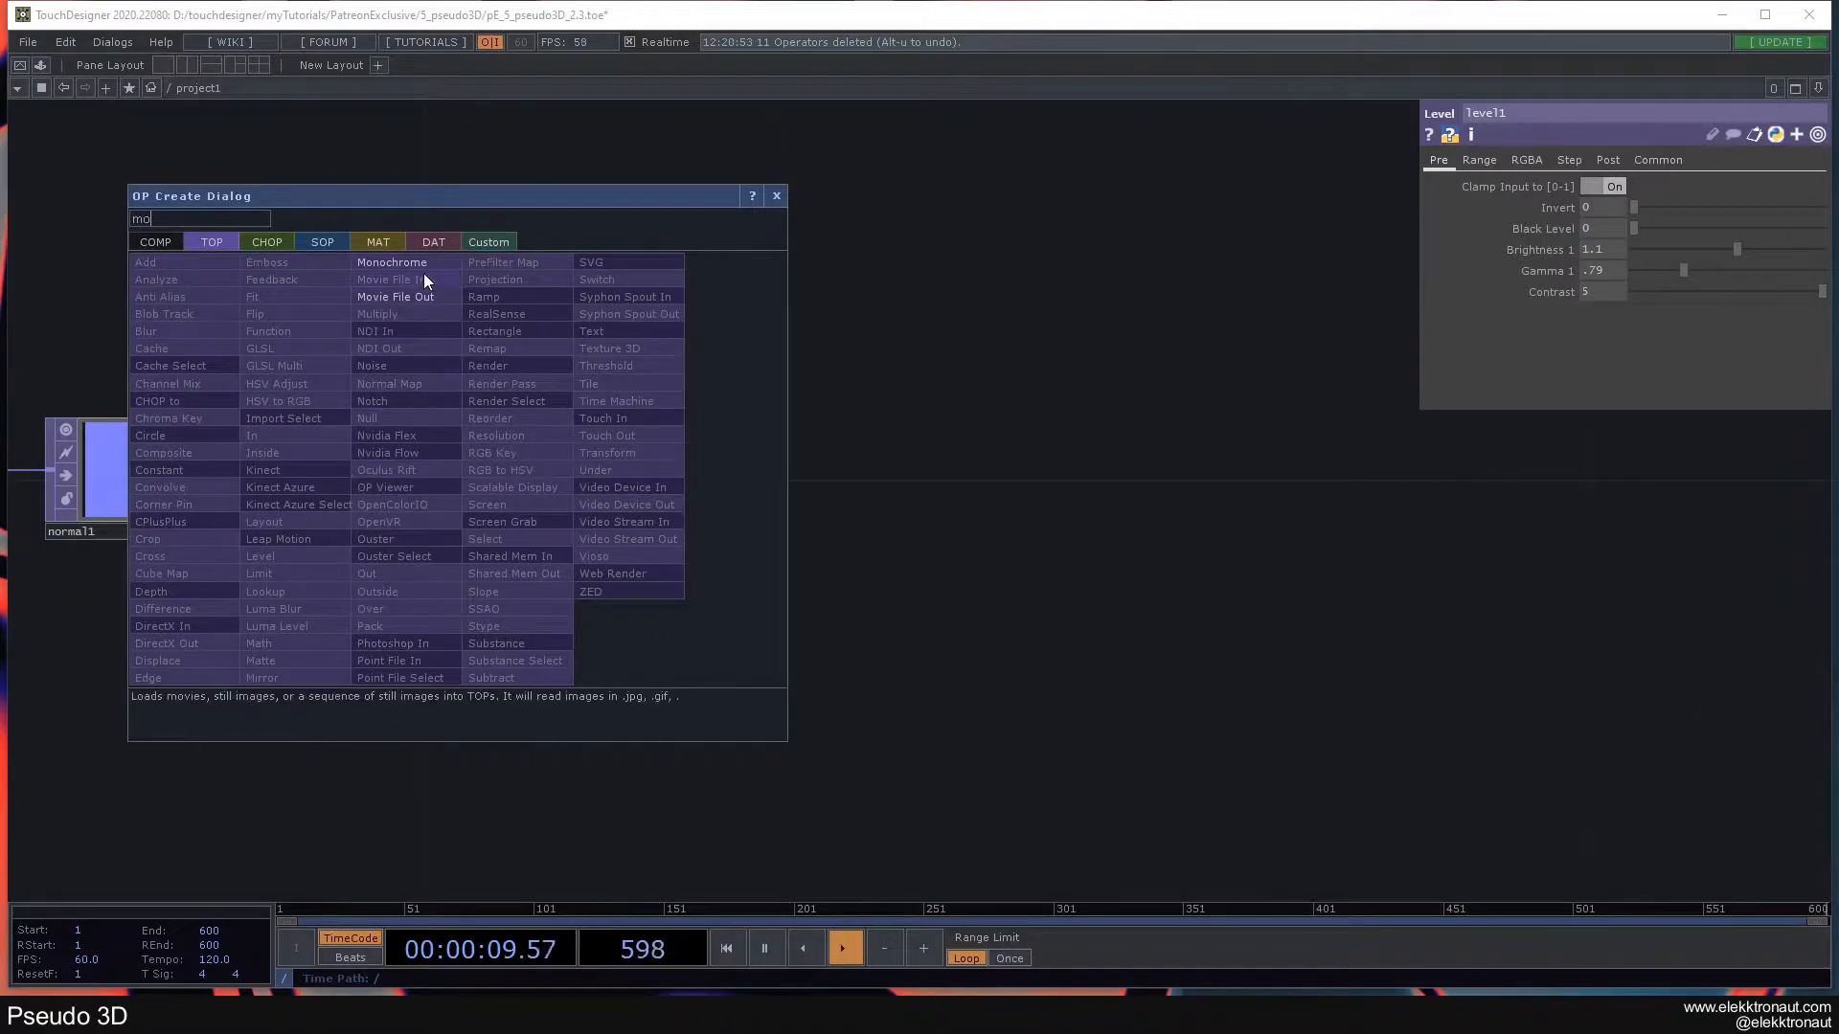
{"action": "left_click", "coordinate": [423, 267]}
{"action": "left_click", "coordinate": [669, 473]}
{"action": "scroll", "coordinate": [661, 484], "scroll_direction": "up", "scroll_amount": 5}
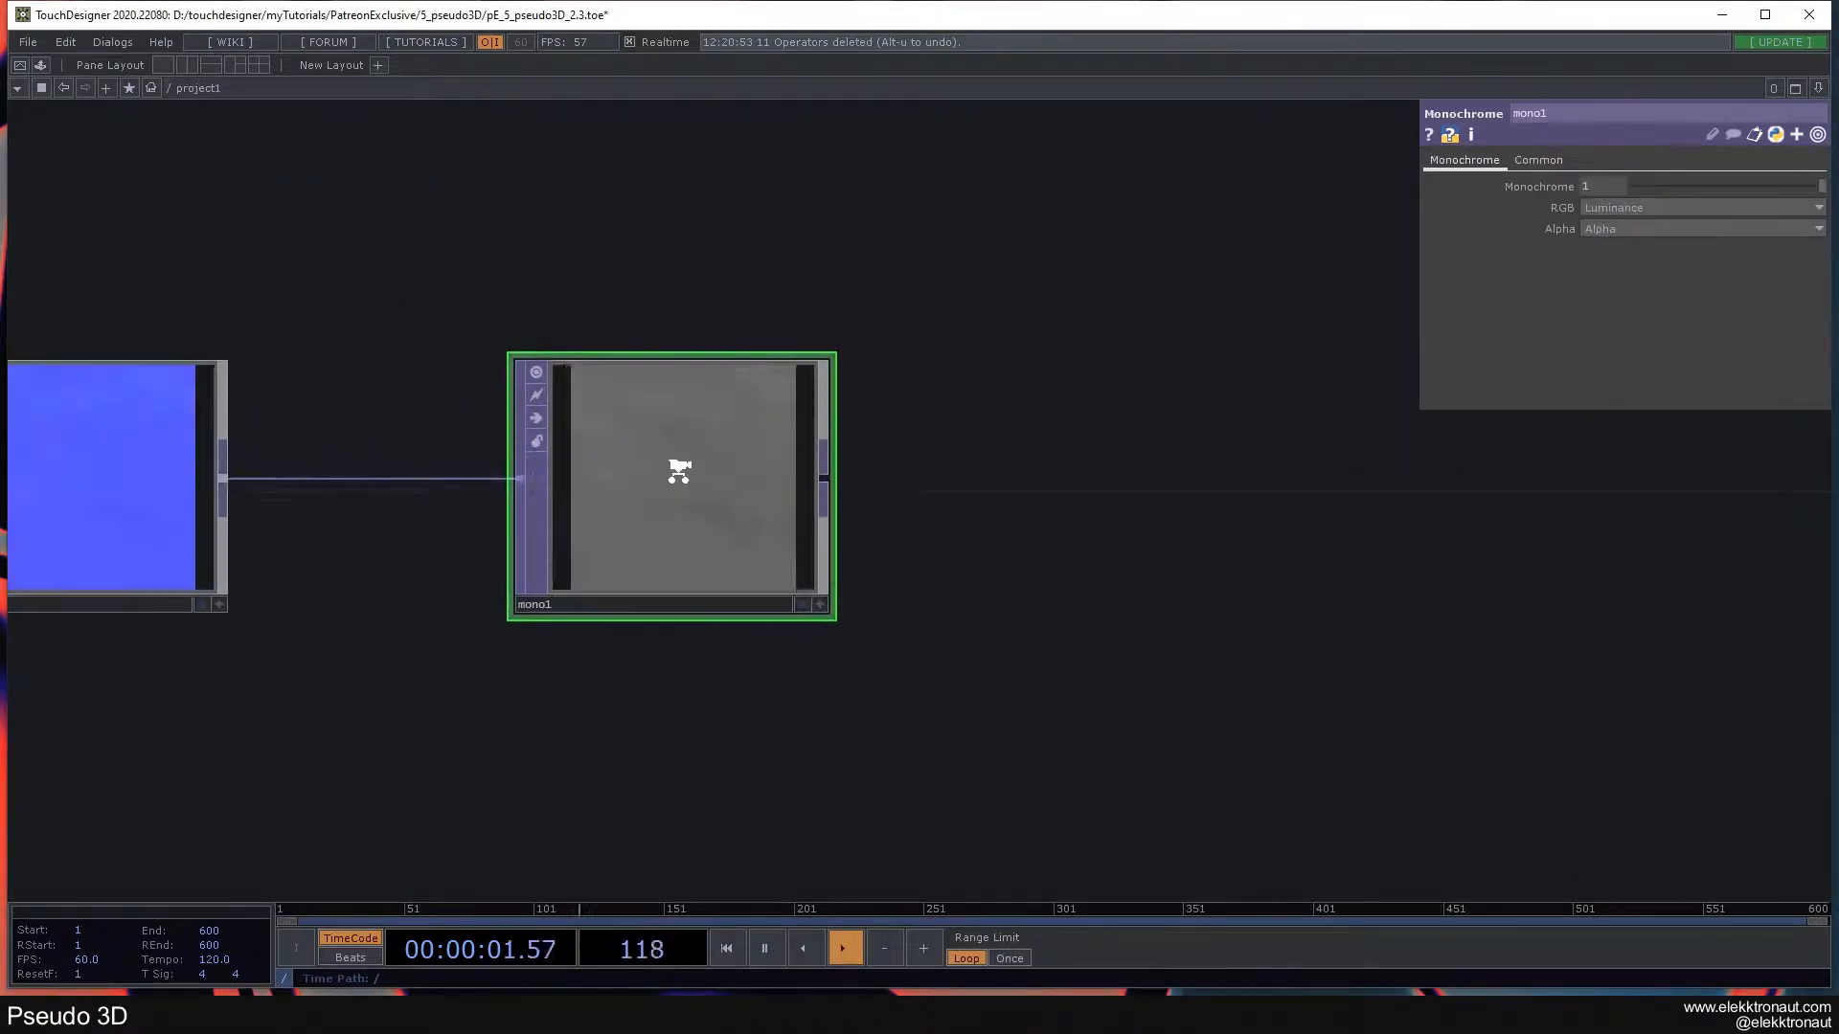
- Preview the Monochrome node's output as the network background, and turn the preview off again
{"action": "scroll", "coordinate": [676, 470], "scroll_direction": "up", "scroll_amount": 5}
{"action": "scroll", "coordinate": [672, 468], "scroll_direction": "down", "scroll_amount": 8}
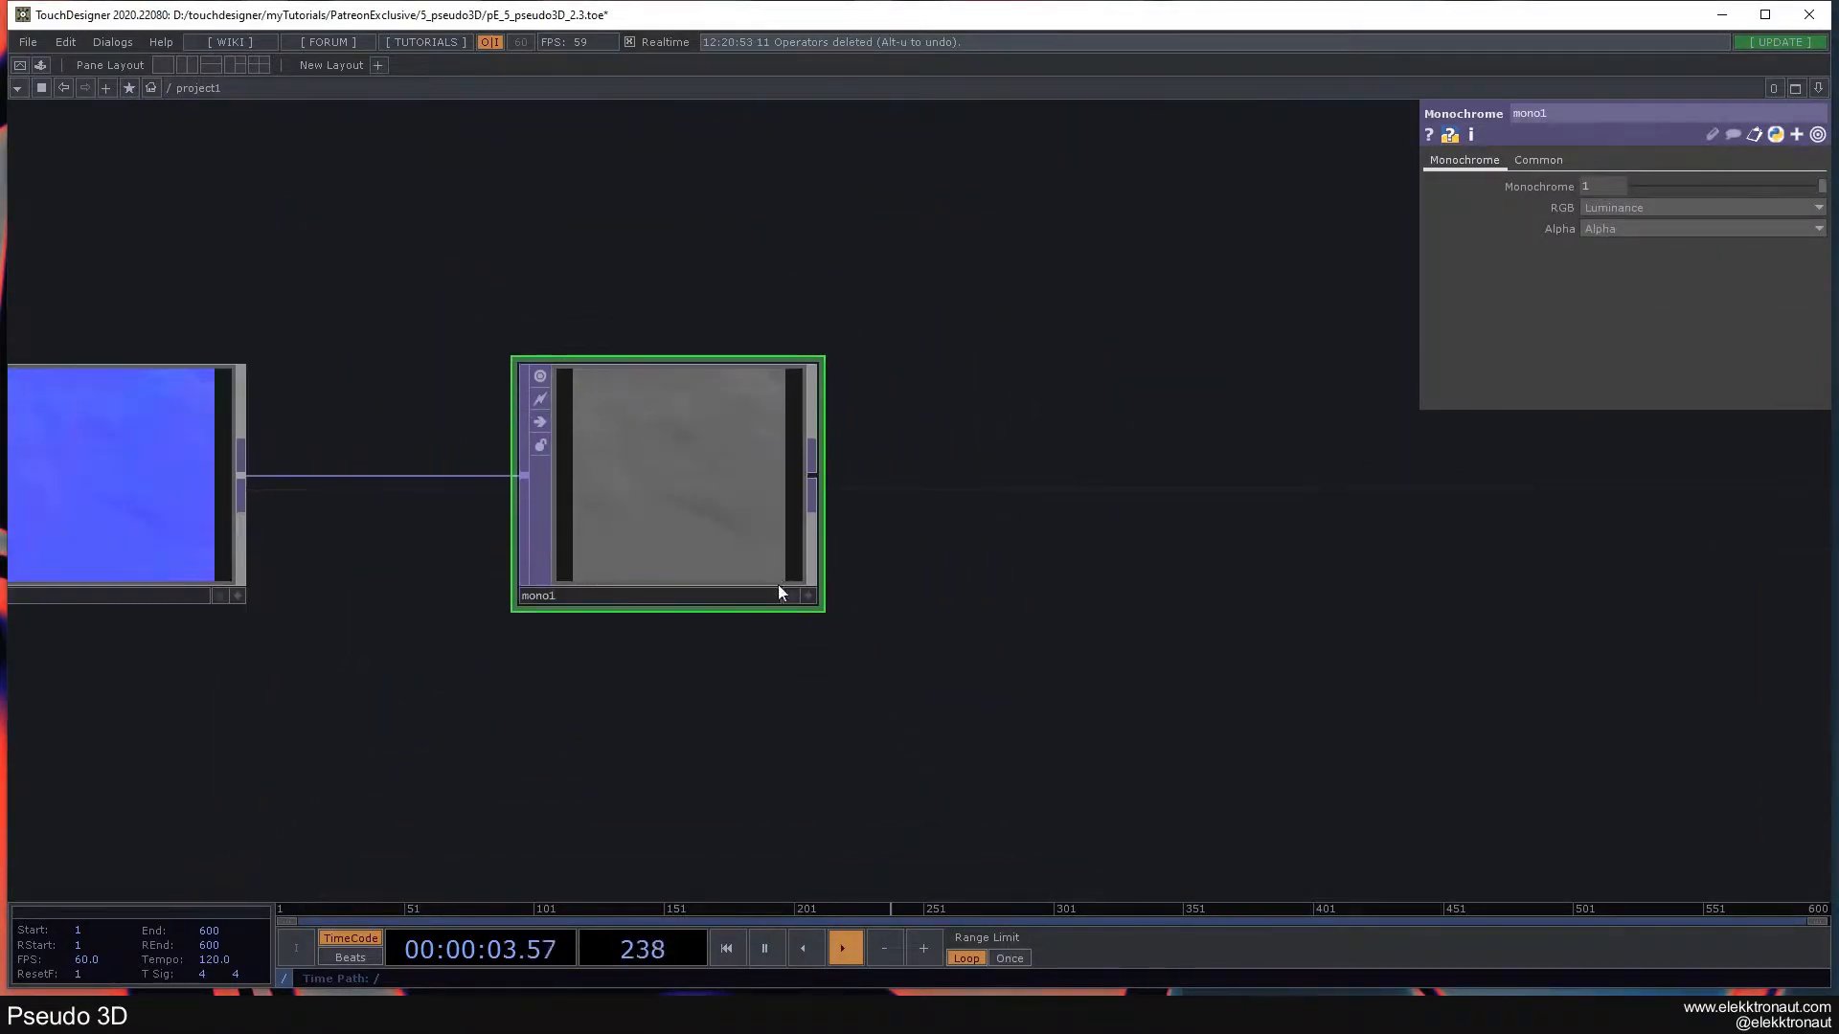
{"action": "left_click", "coordinate": [791, 596]}
{"action": "left_click_drag", "start_coordinate": [961, 595], "coordinate": [670, 575]}
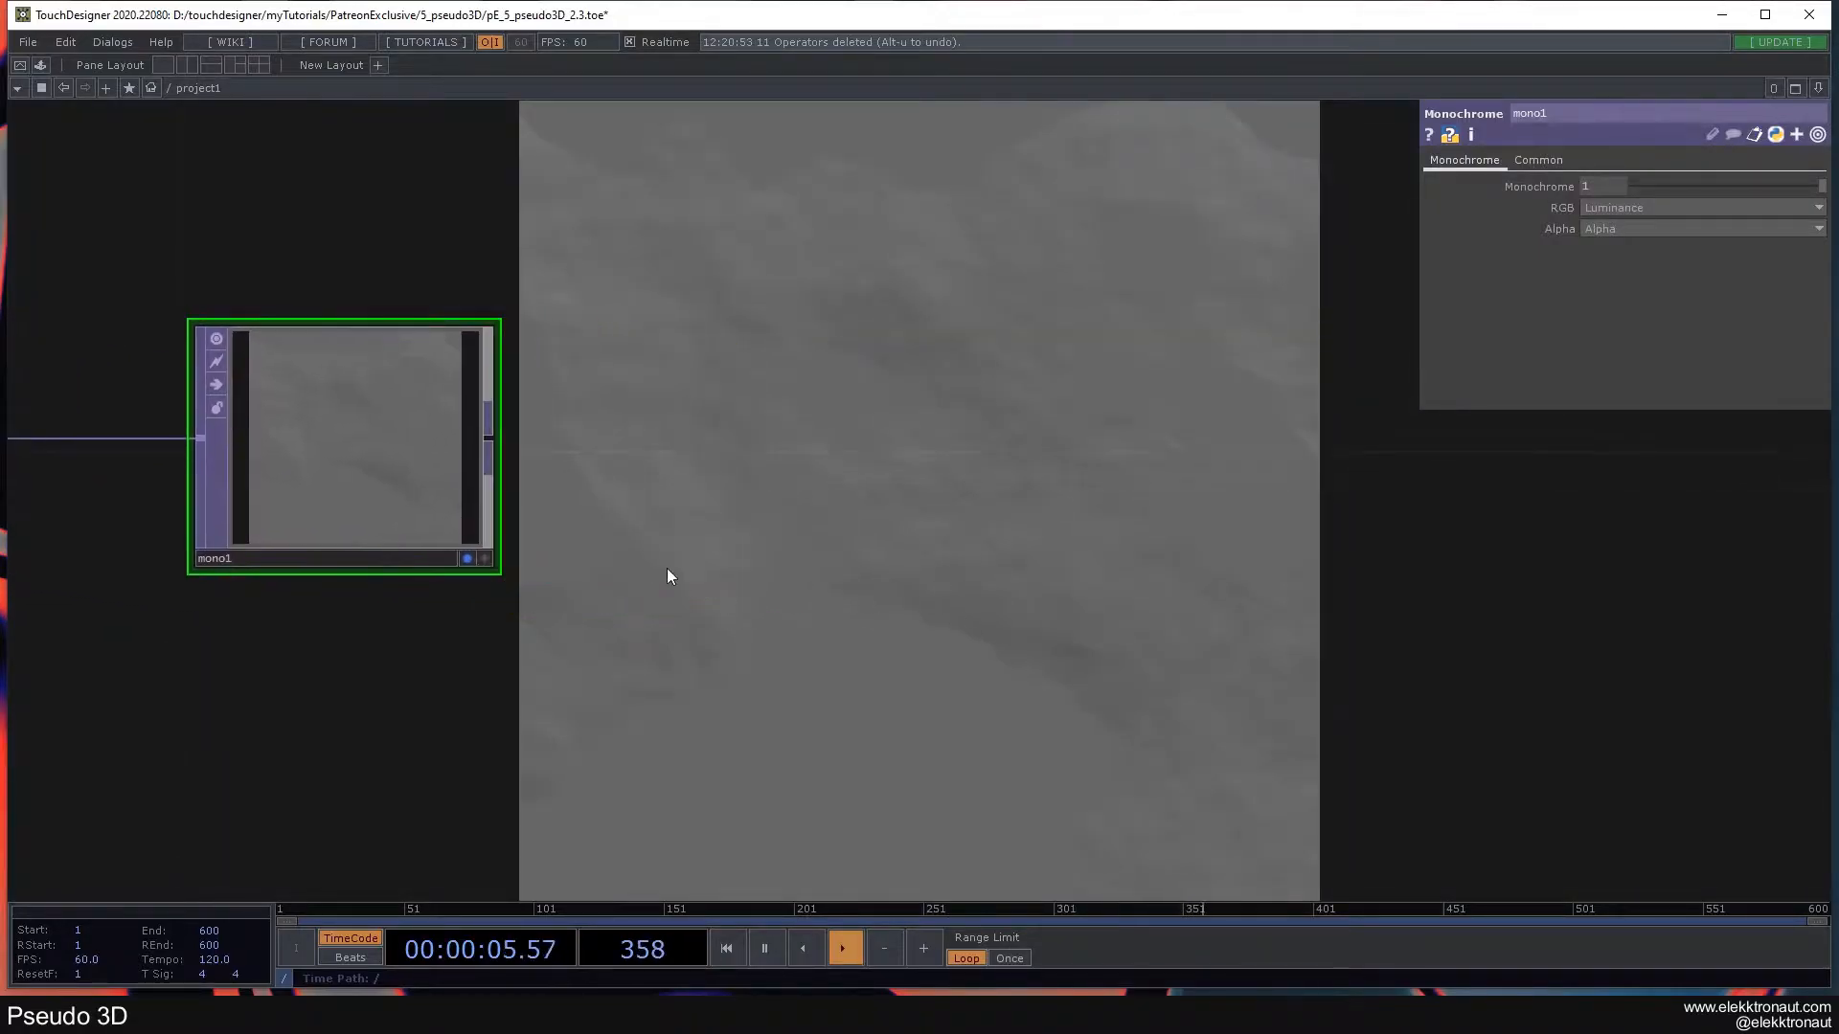
{"action": "left_click", "coordinate": [468, 559]}
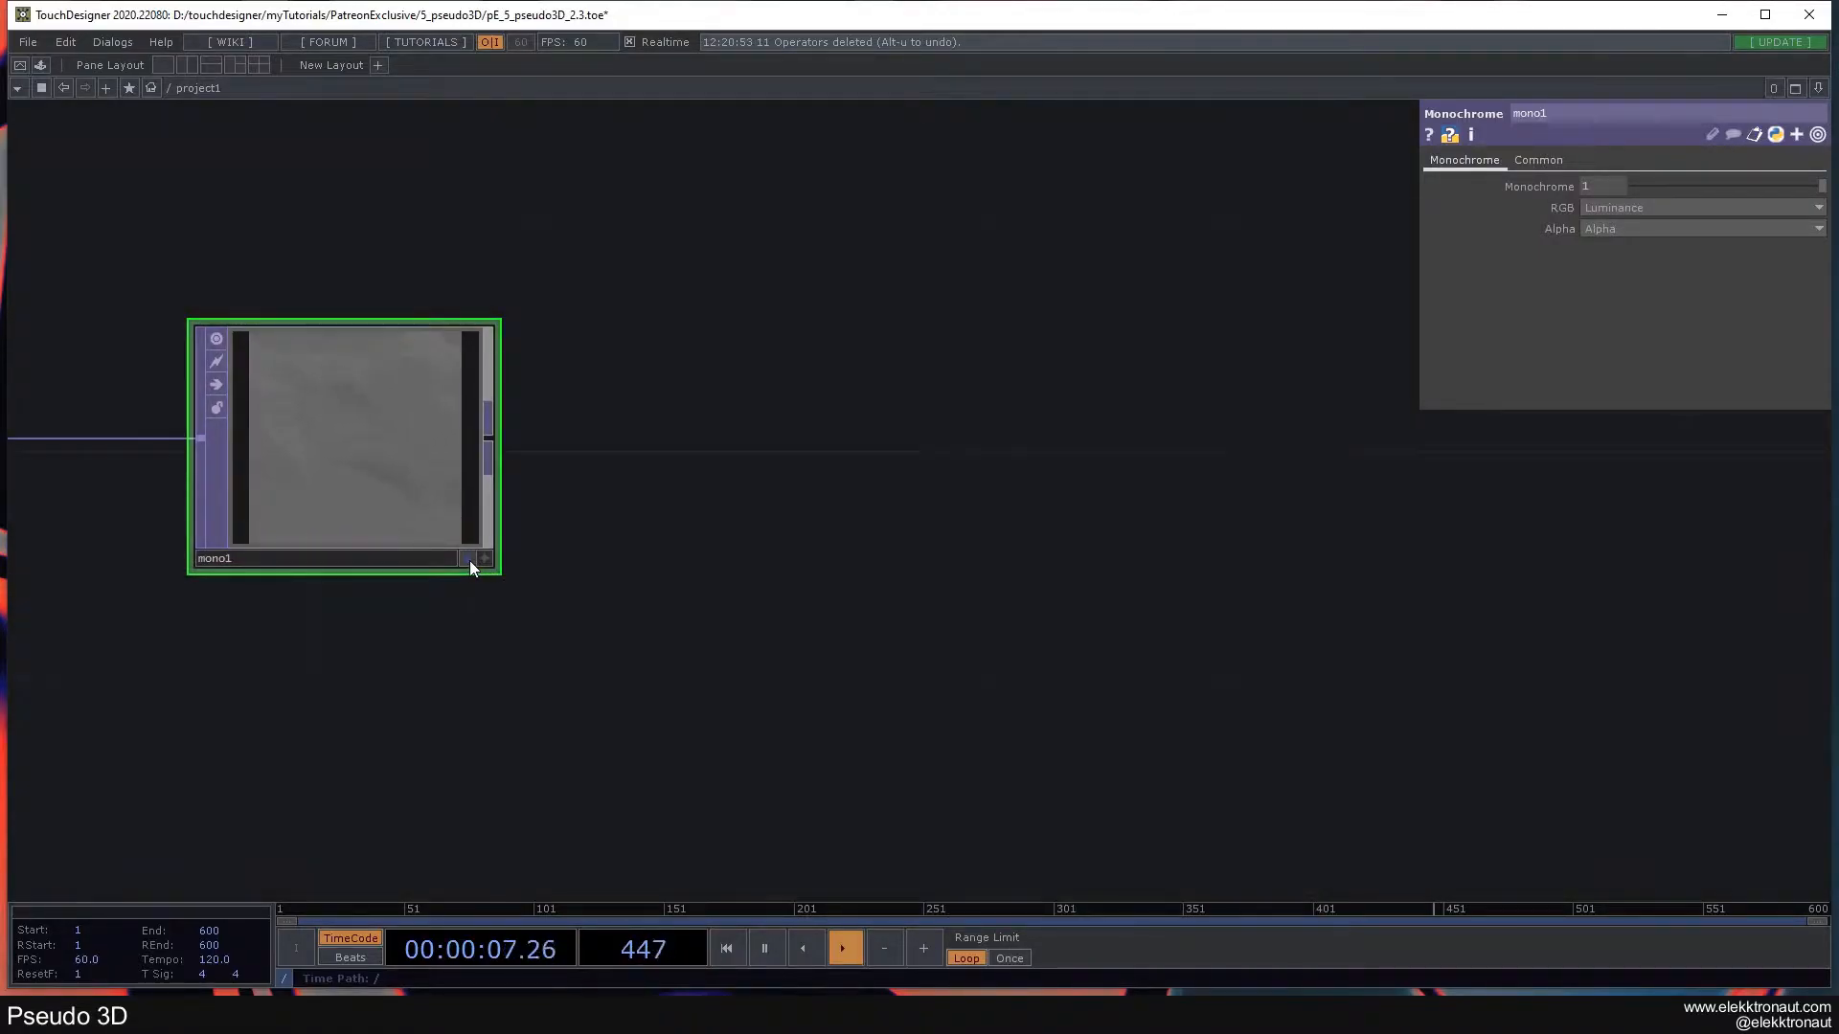
- Add a second Level TOP connected to the output of the Monochrome node
{"action": "left_click", "coordinate": [488, 429]}
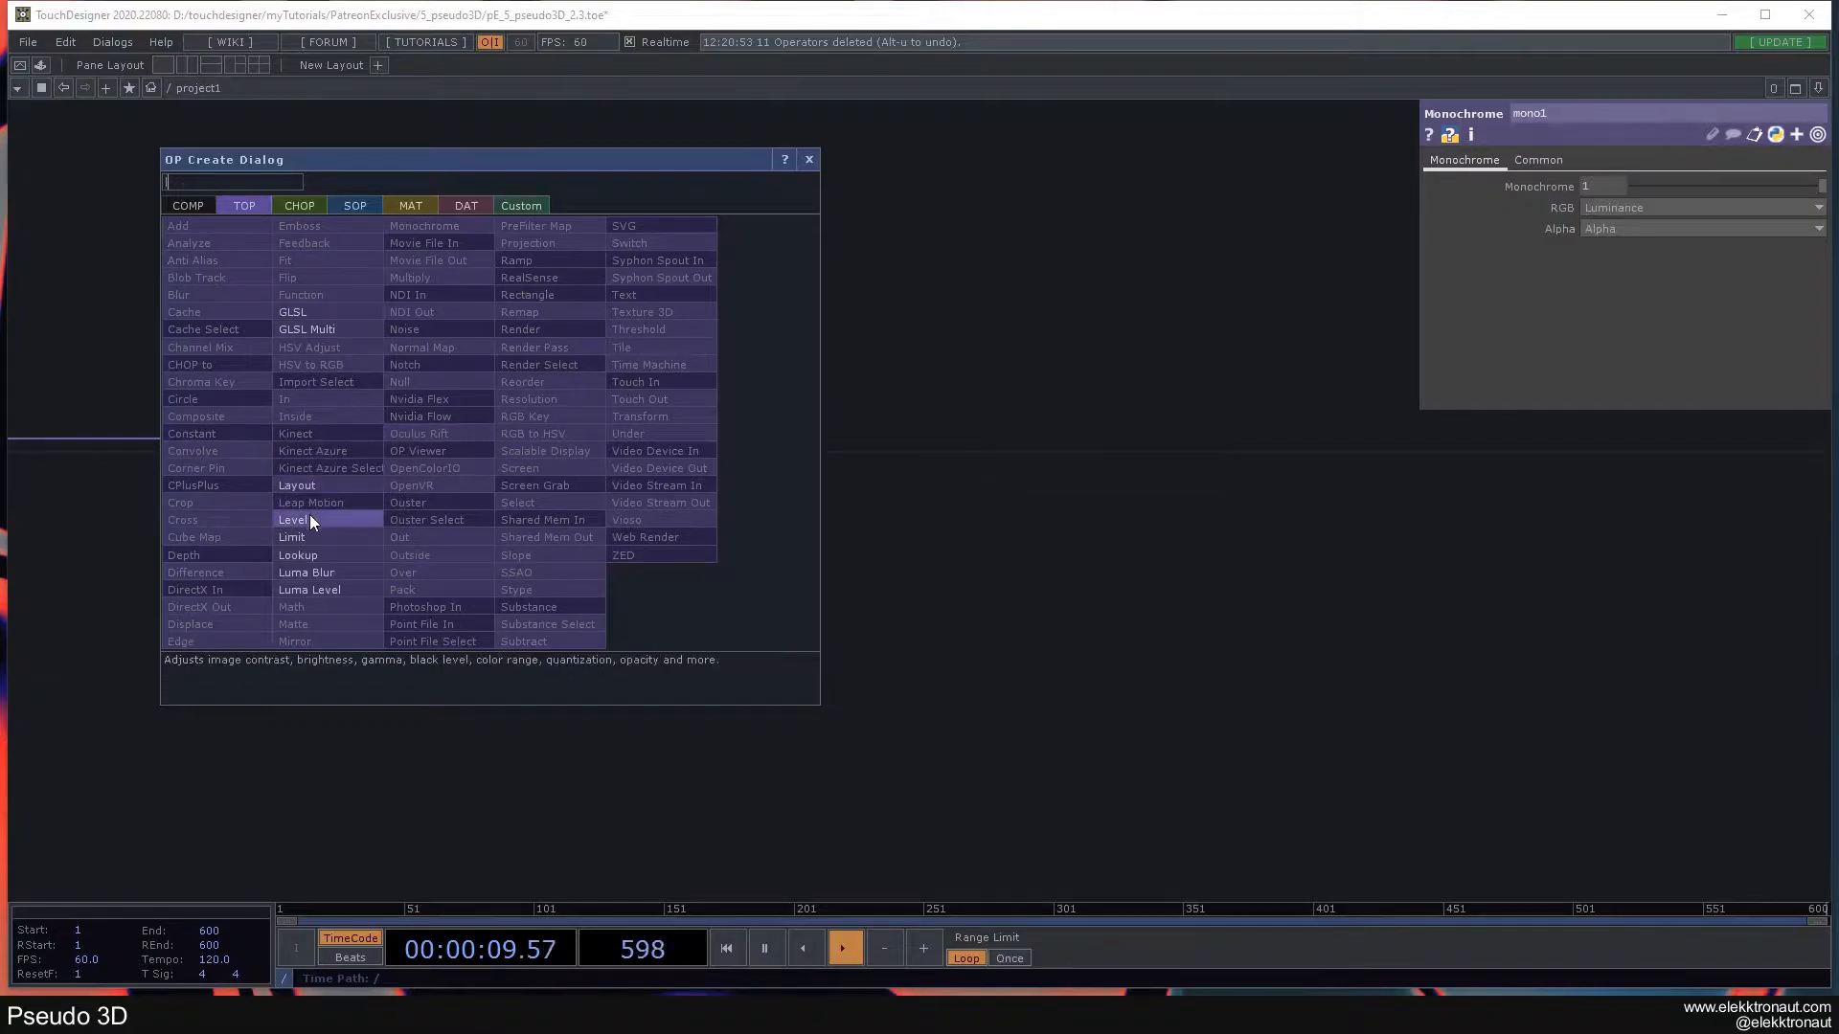
{"action": "left_click", "coordinate": [293, 520]}
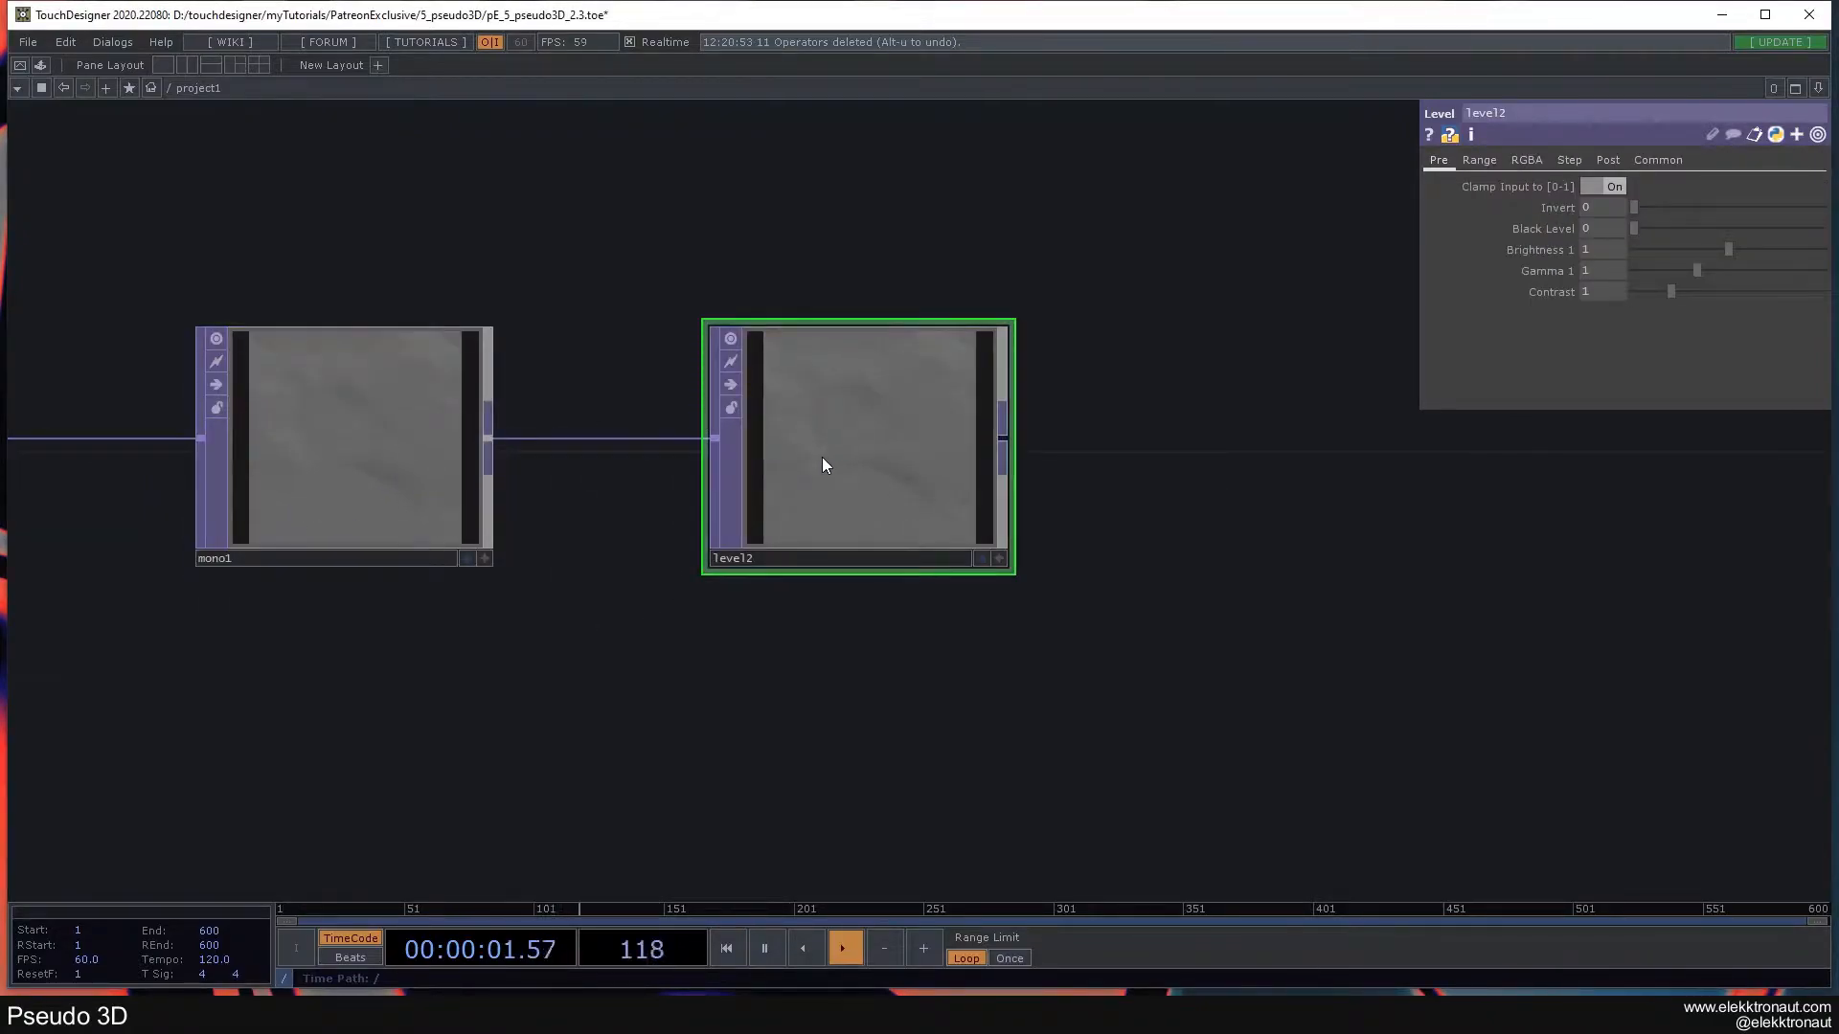
{"action": "scroll", "coordinate": [822, 462], "scroll_direction": "down", "scroll_amount": 3}
{"action": "scroll", "coordinate": [888, 466], "scroll_direction": "up", "scroll_amount": 2}
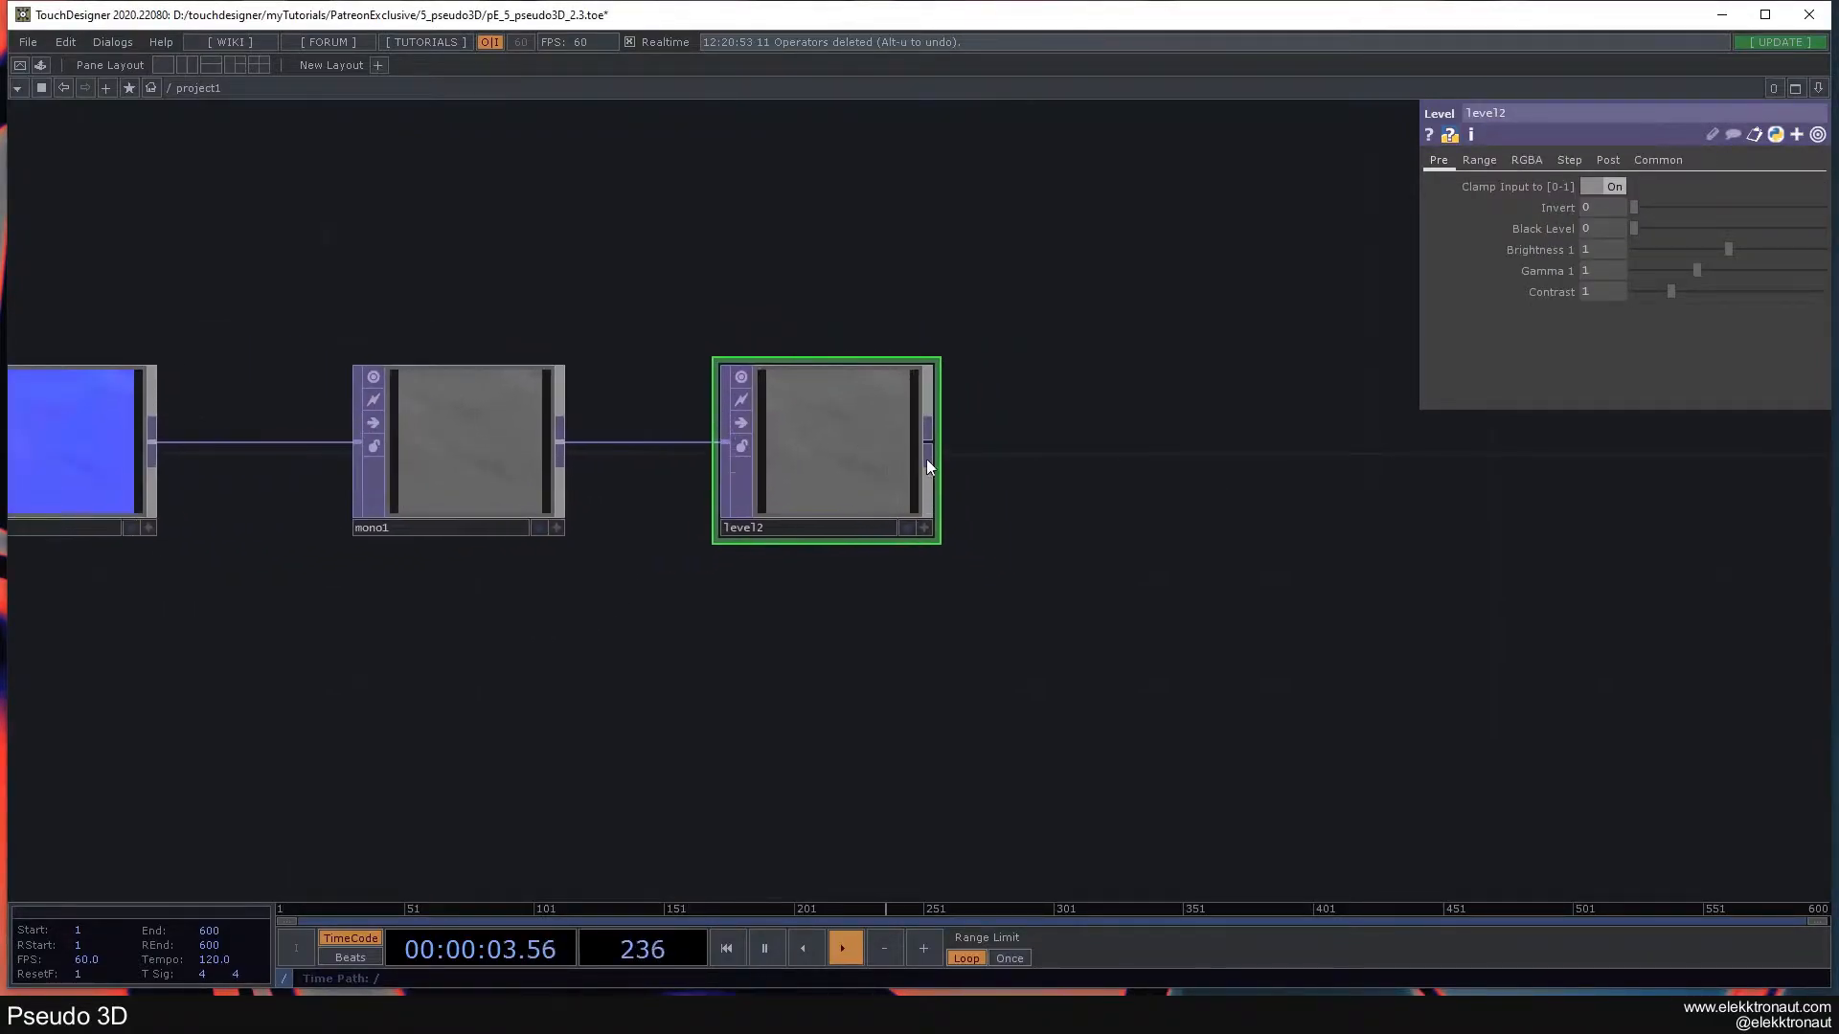
{"action": "scroll", "coordinate": [911, 472], "scroll_direction": "right", "scroll_amount": 1}
{"action": "scroll", "coordinate": [1030, 456], "scroll_direction": "left", "scroll_amount": 2}
{"action": "scroll", "coordinate": [1003, 474], "scroll_direction": "down", "scroll_amount": 2}
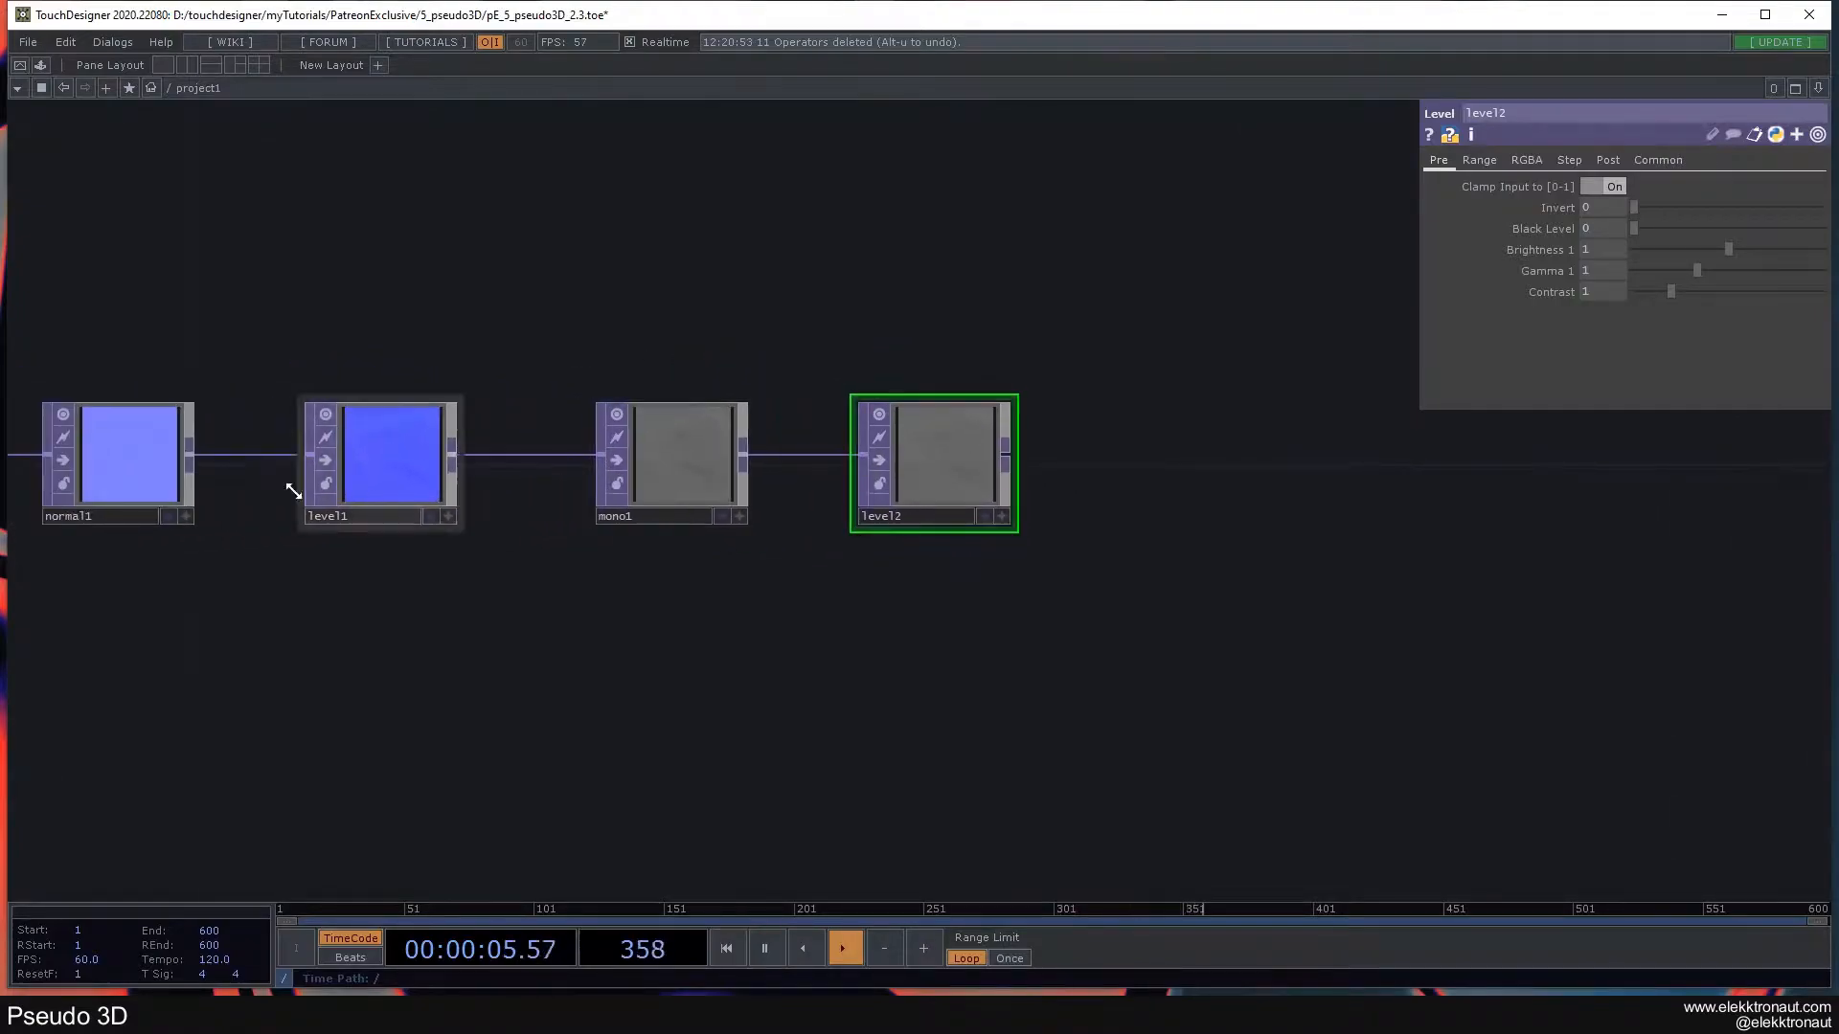
- Set the brightness of the second Level node to 1.7 and its gamma to 0.46
{"action": "left_click", "coordinate": [429, 468]}
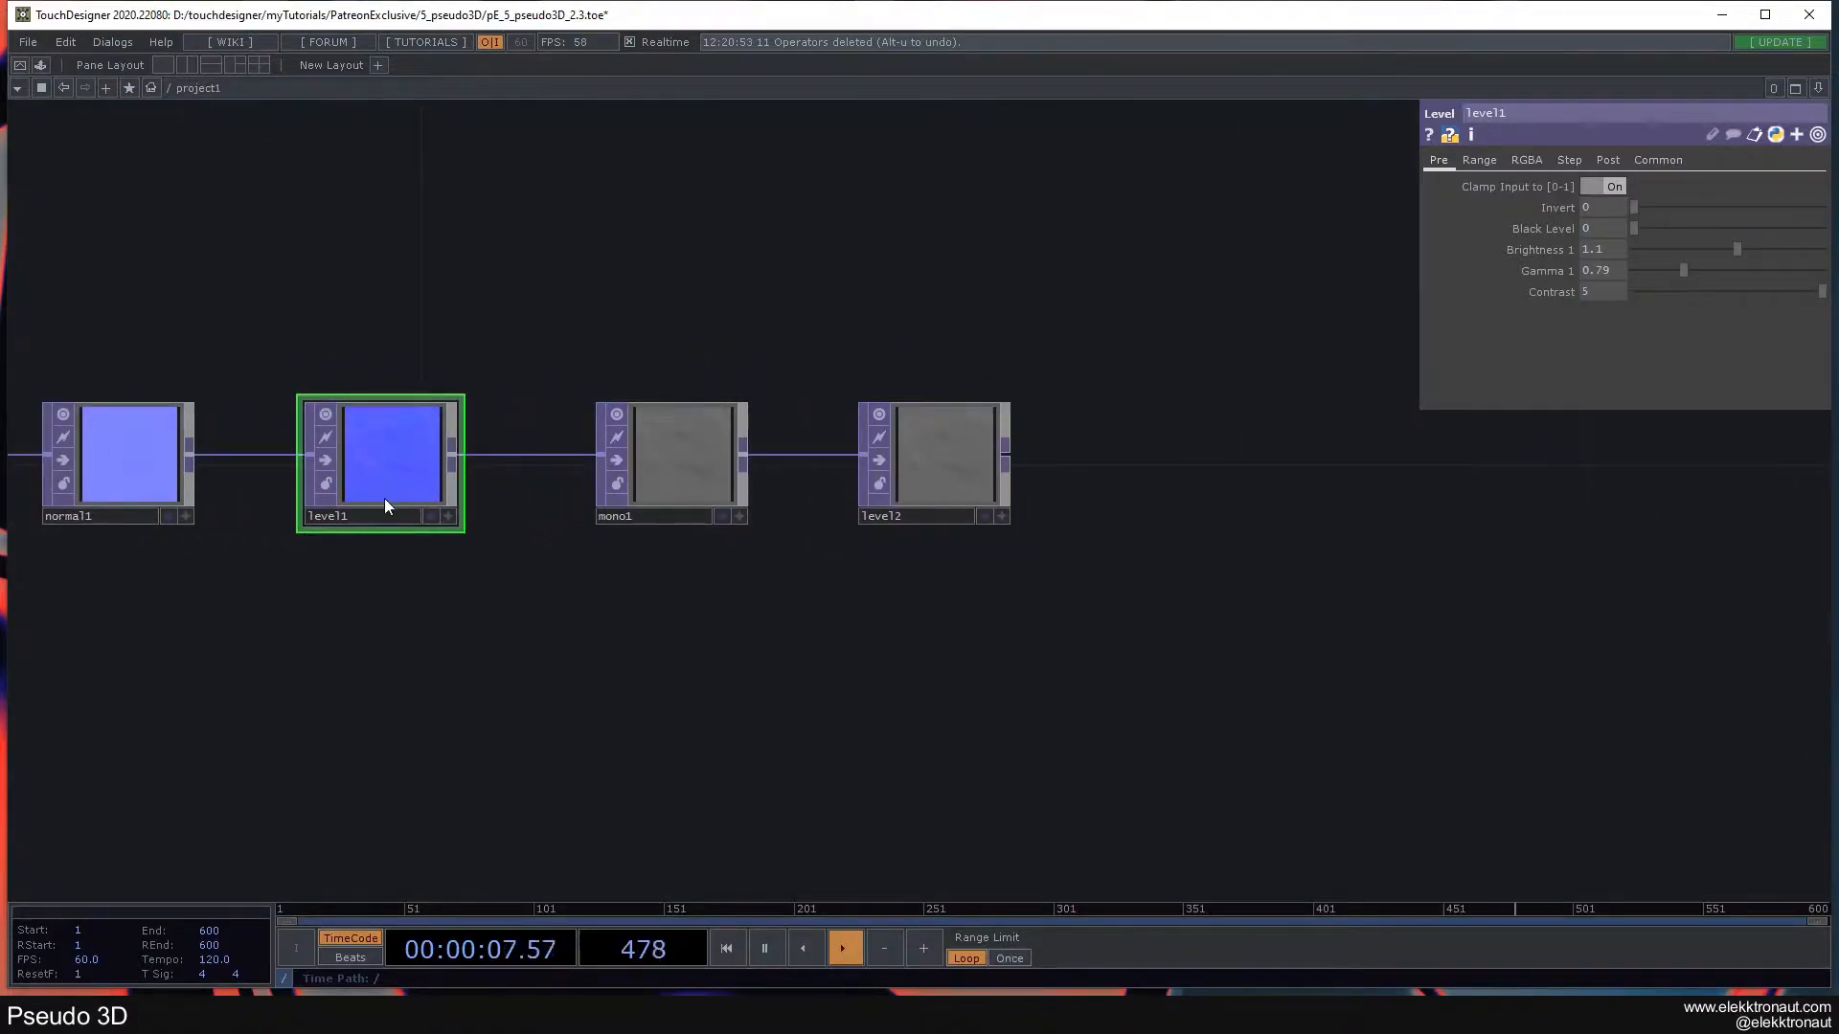
{"action": "scroll", "coordinate": [383, 498], "scroll_direction": "up", "scroll_amount": 2}
{"action": "left_click", "coordinate": [1157, 454]}
{"action": "left_click_drag", "start_coordinate": [696, 292], "coordinate": [486, 341]}
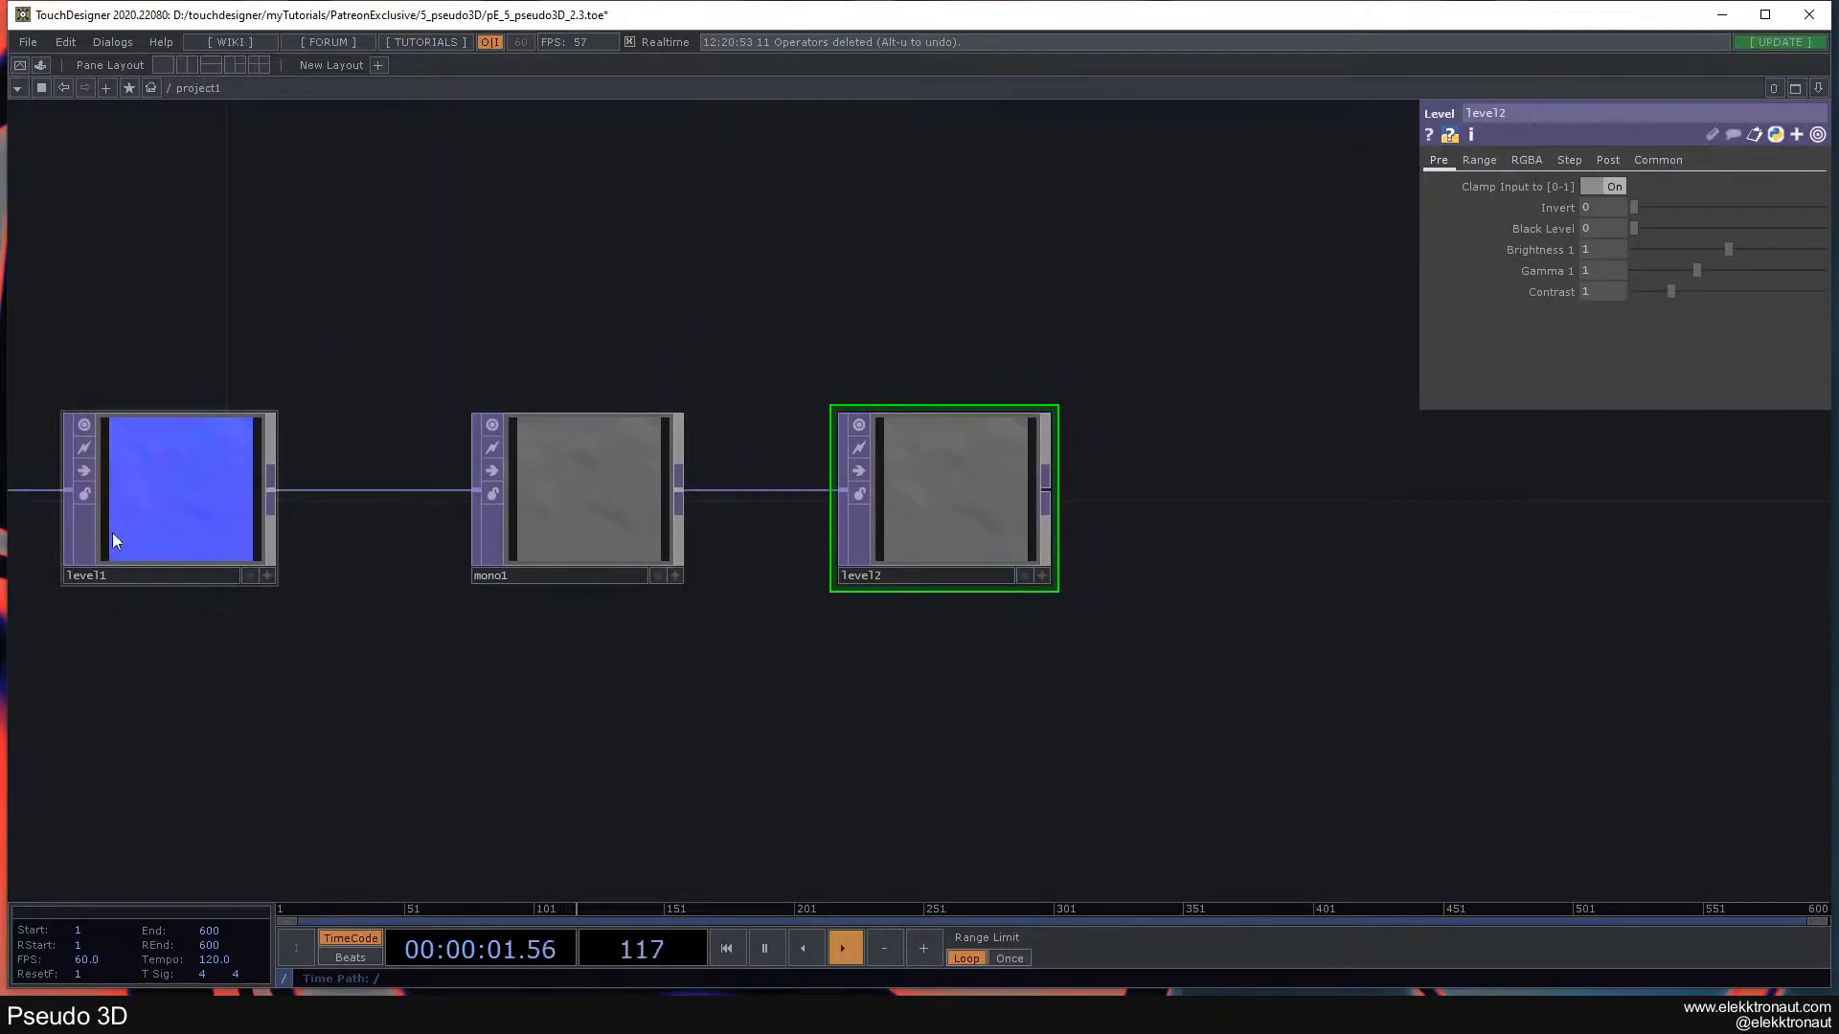
{"action": "left_click_drag", "start_coordinate": [800, 395], "coordinate": [561, 347]}
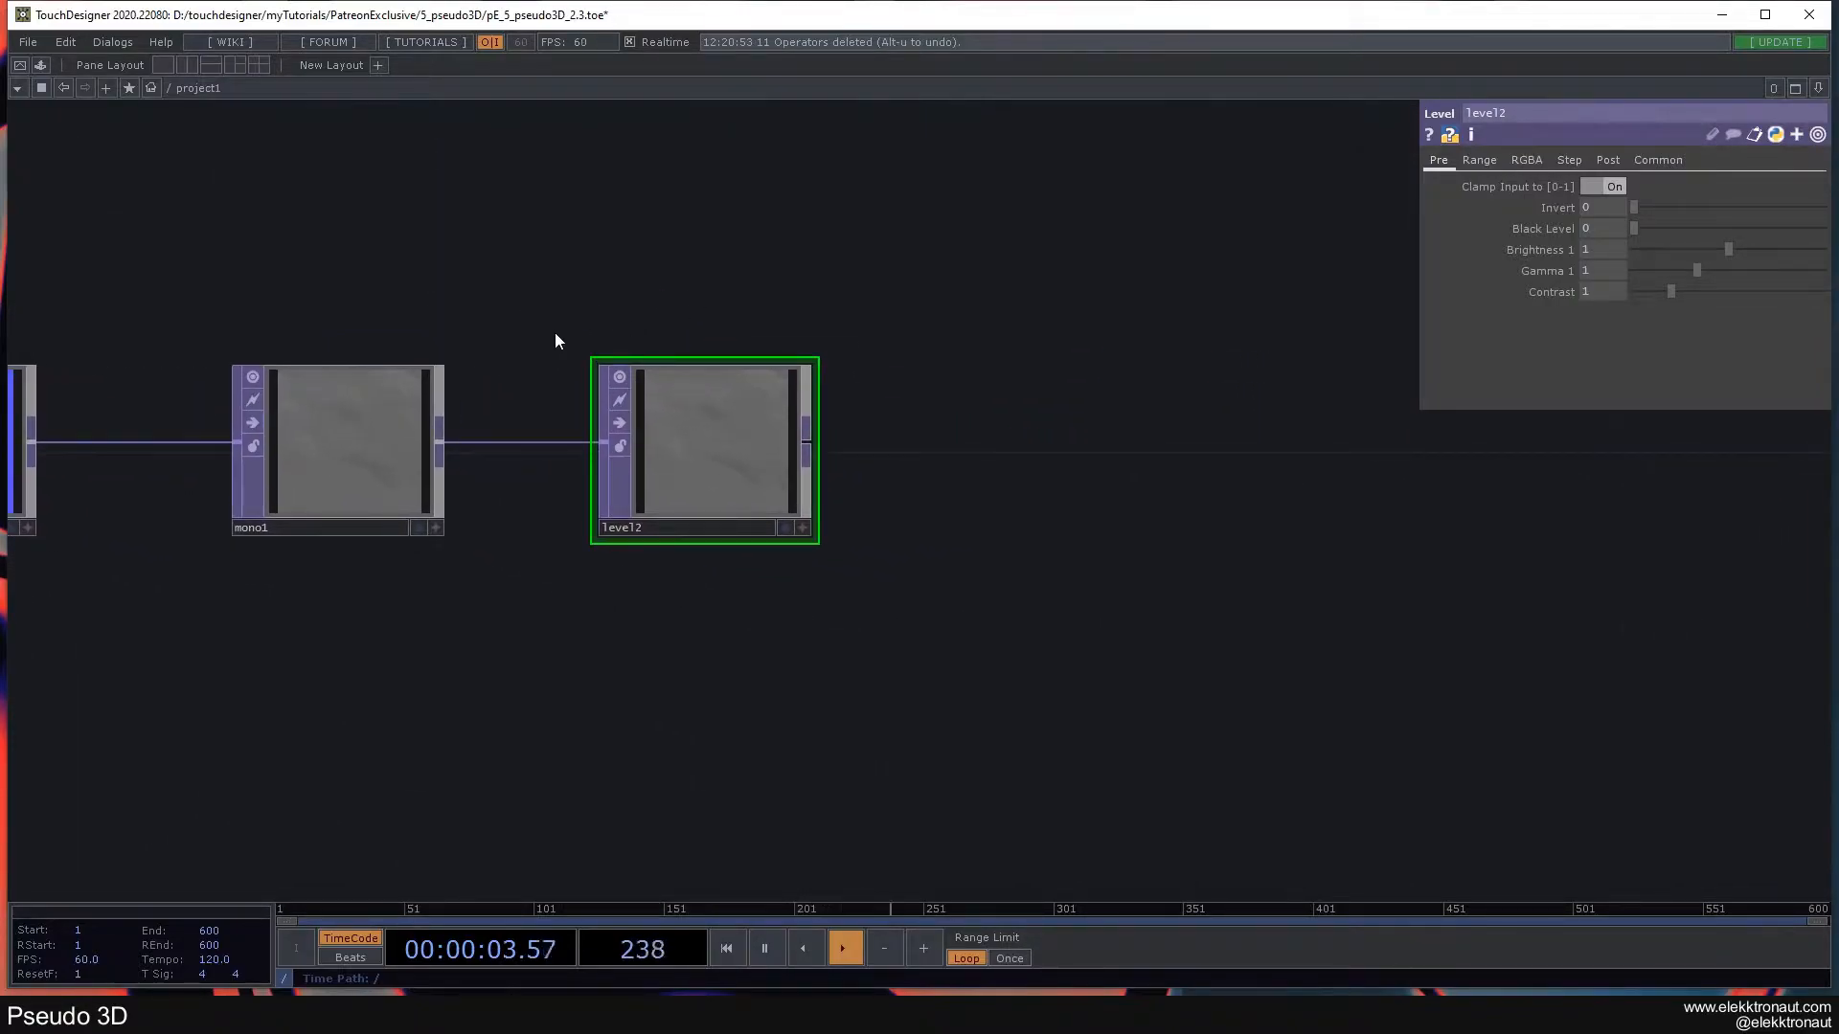
{"action": "type", "text": "1.7"}
{"action": "key", "text": "Return"}
{"action": "left_click", "coordinate": [1607, 274]}
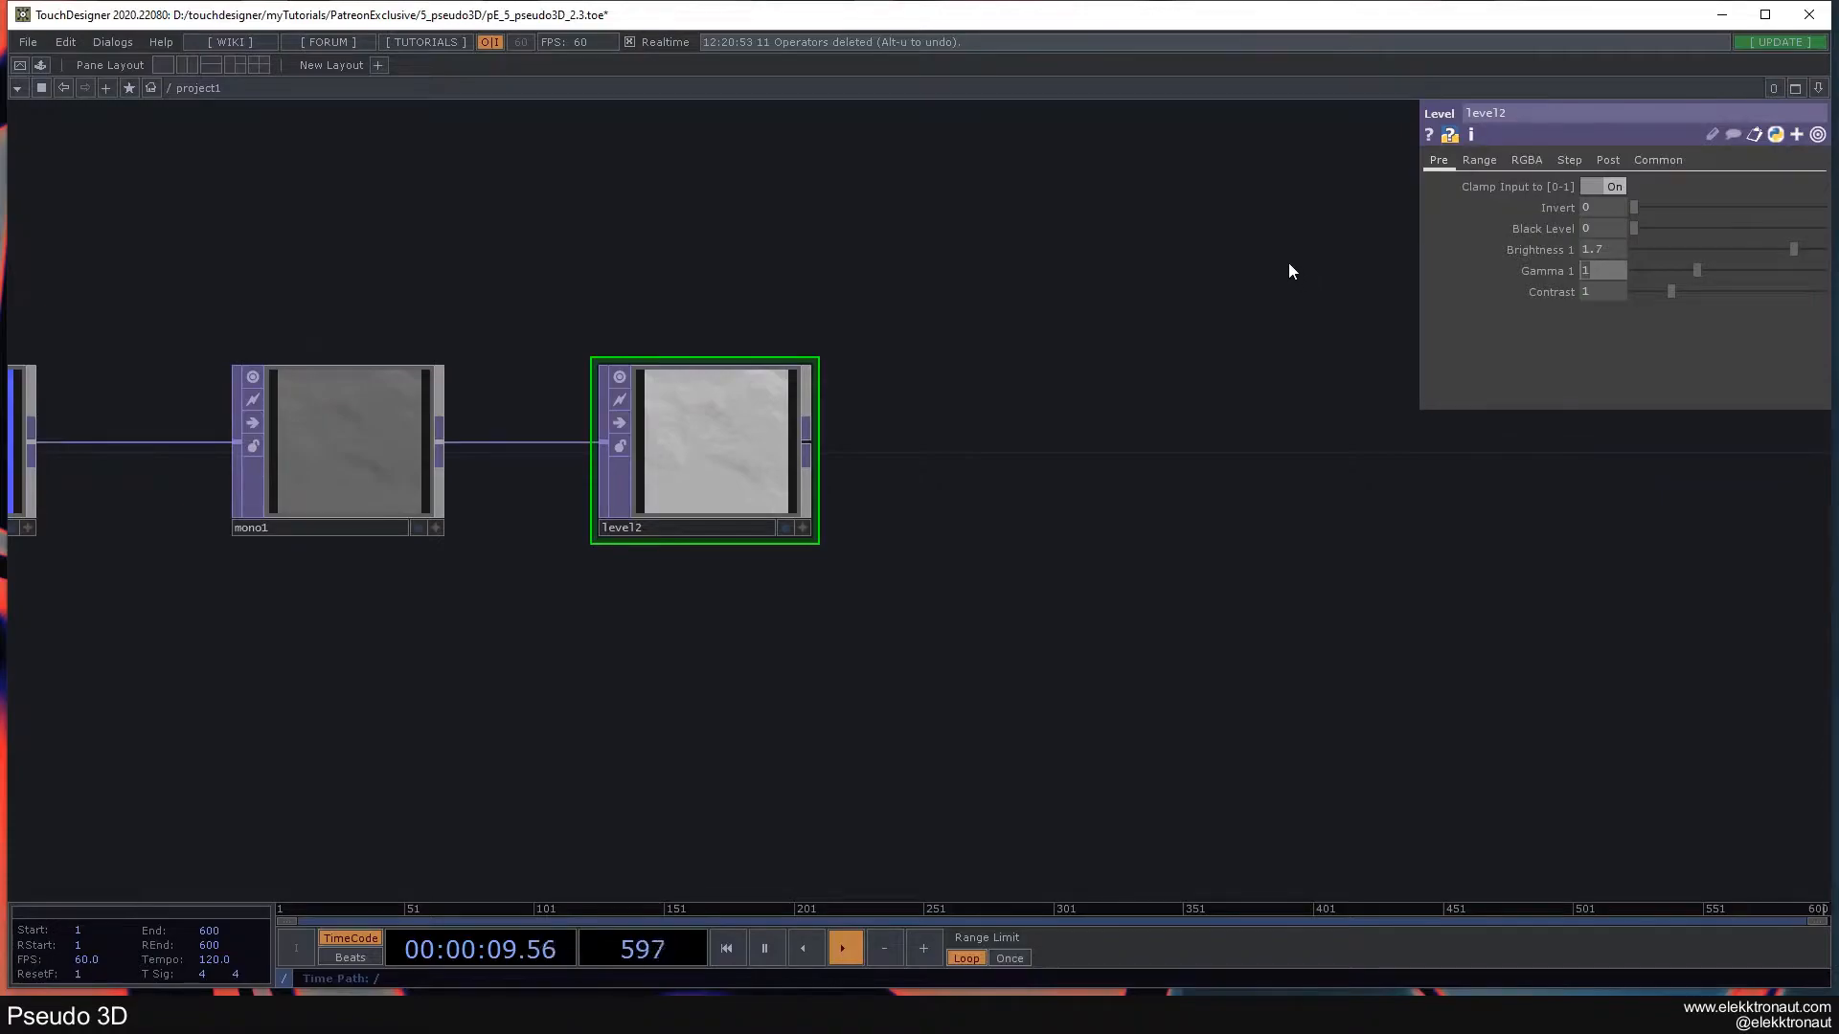
{"action": "type", "text": ".46"}
{"action": "key", "text": "Return"}
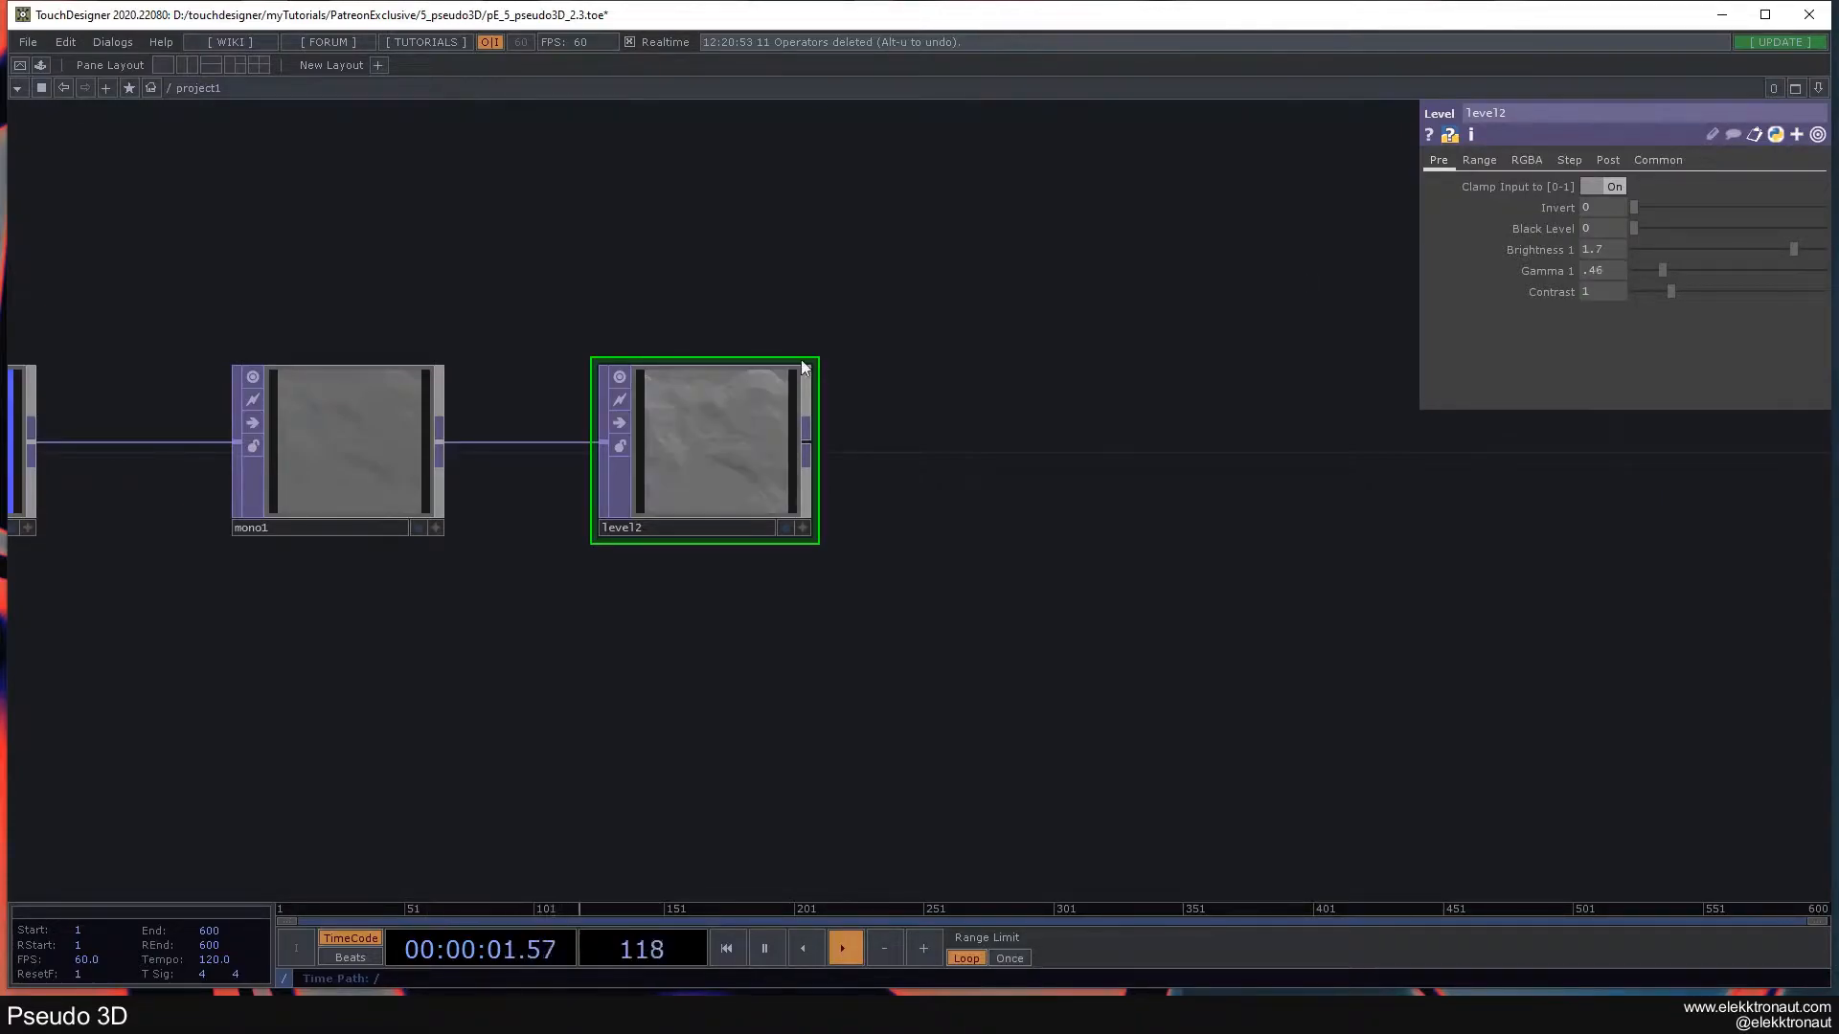
- Set the contrast of the second Level node to 6 and inspect the resulting relief up close
{"action": "scroll", "coordinate": [841, 347], "scroll_direction": "up", "scroll_amount": 2}
{"action": "left_click", "coordinate": [1607, 297]}
{"action": "type", "text": "6"}
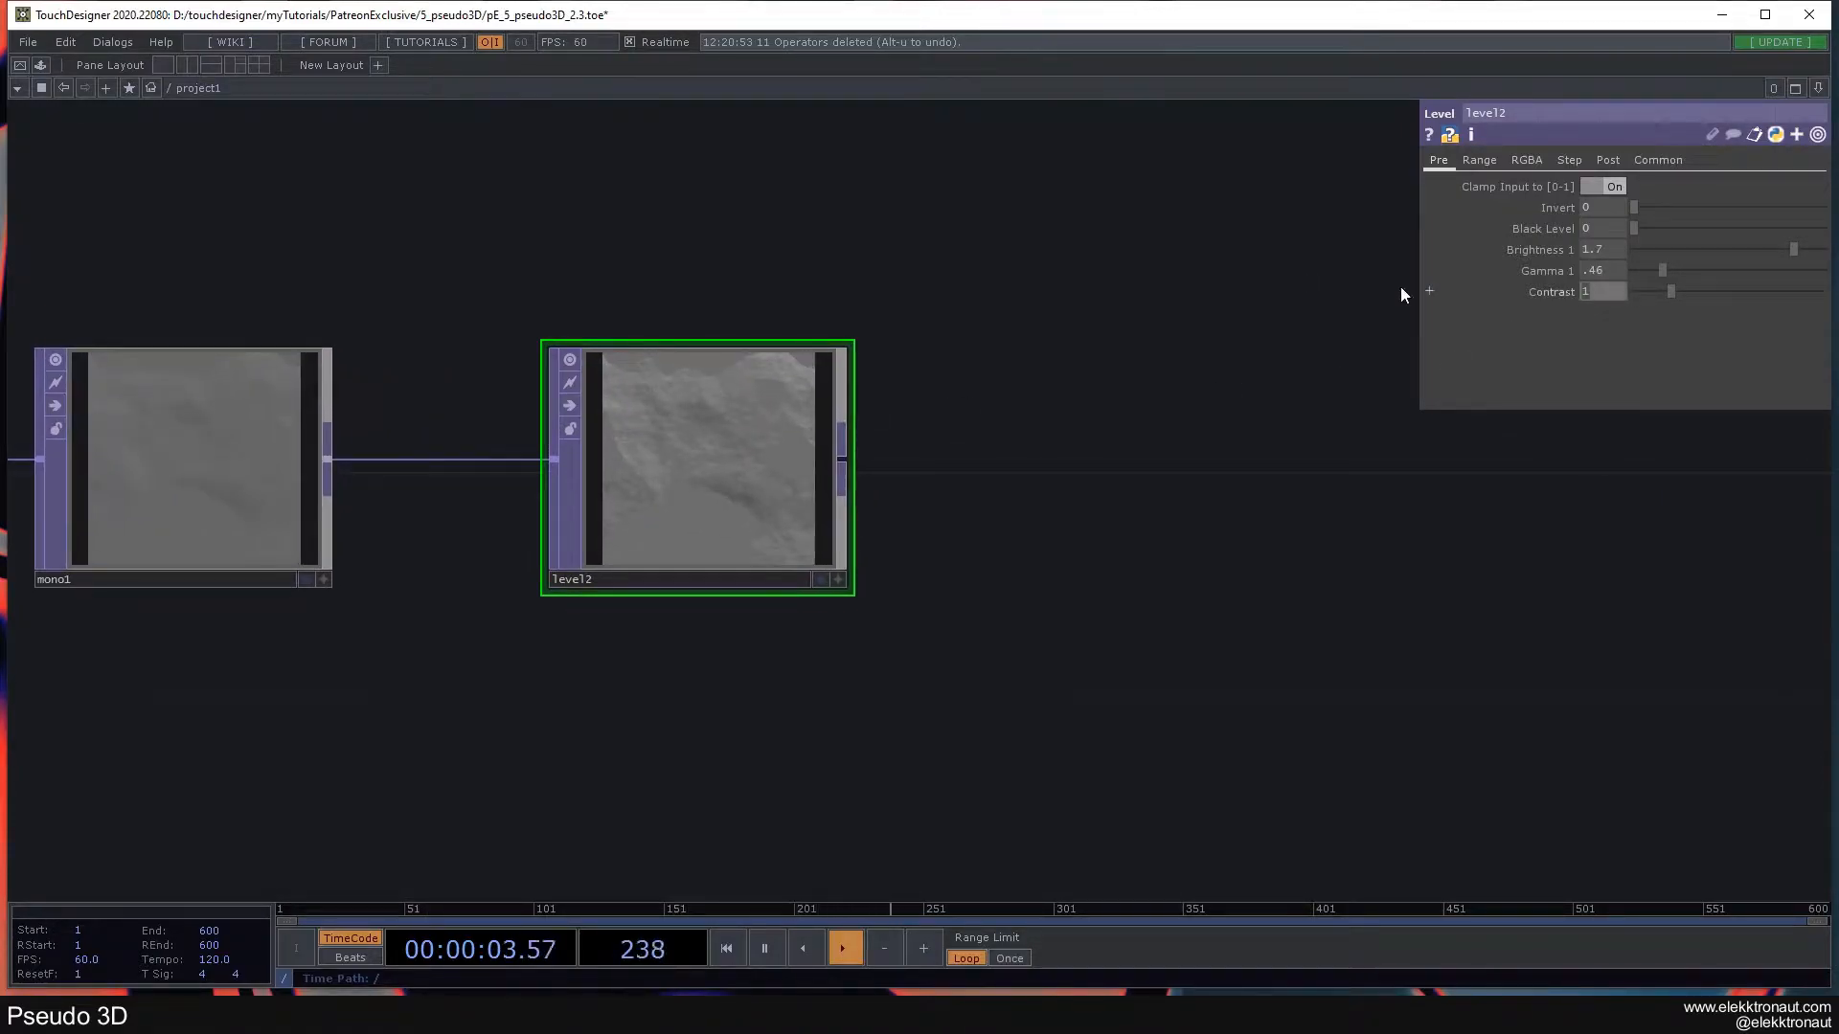
{"action": "key", "text": "Return"}
{"action": "scroll", "coordinate": [718, 459], "scroll_direction": "up", "scroll_amount": 3}
{"action": "scroll", "coordinate": [644, 424], "scroll_direction": "up", "scroll_amount": 2}
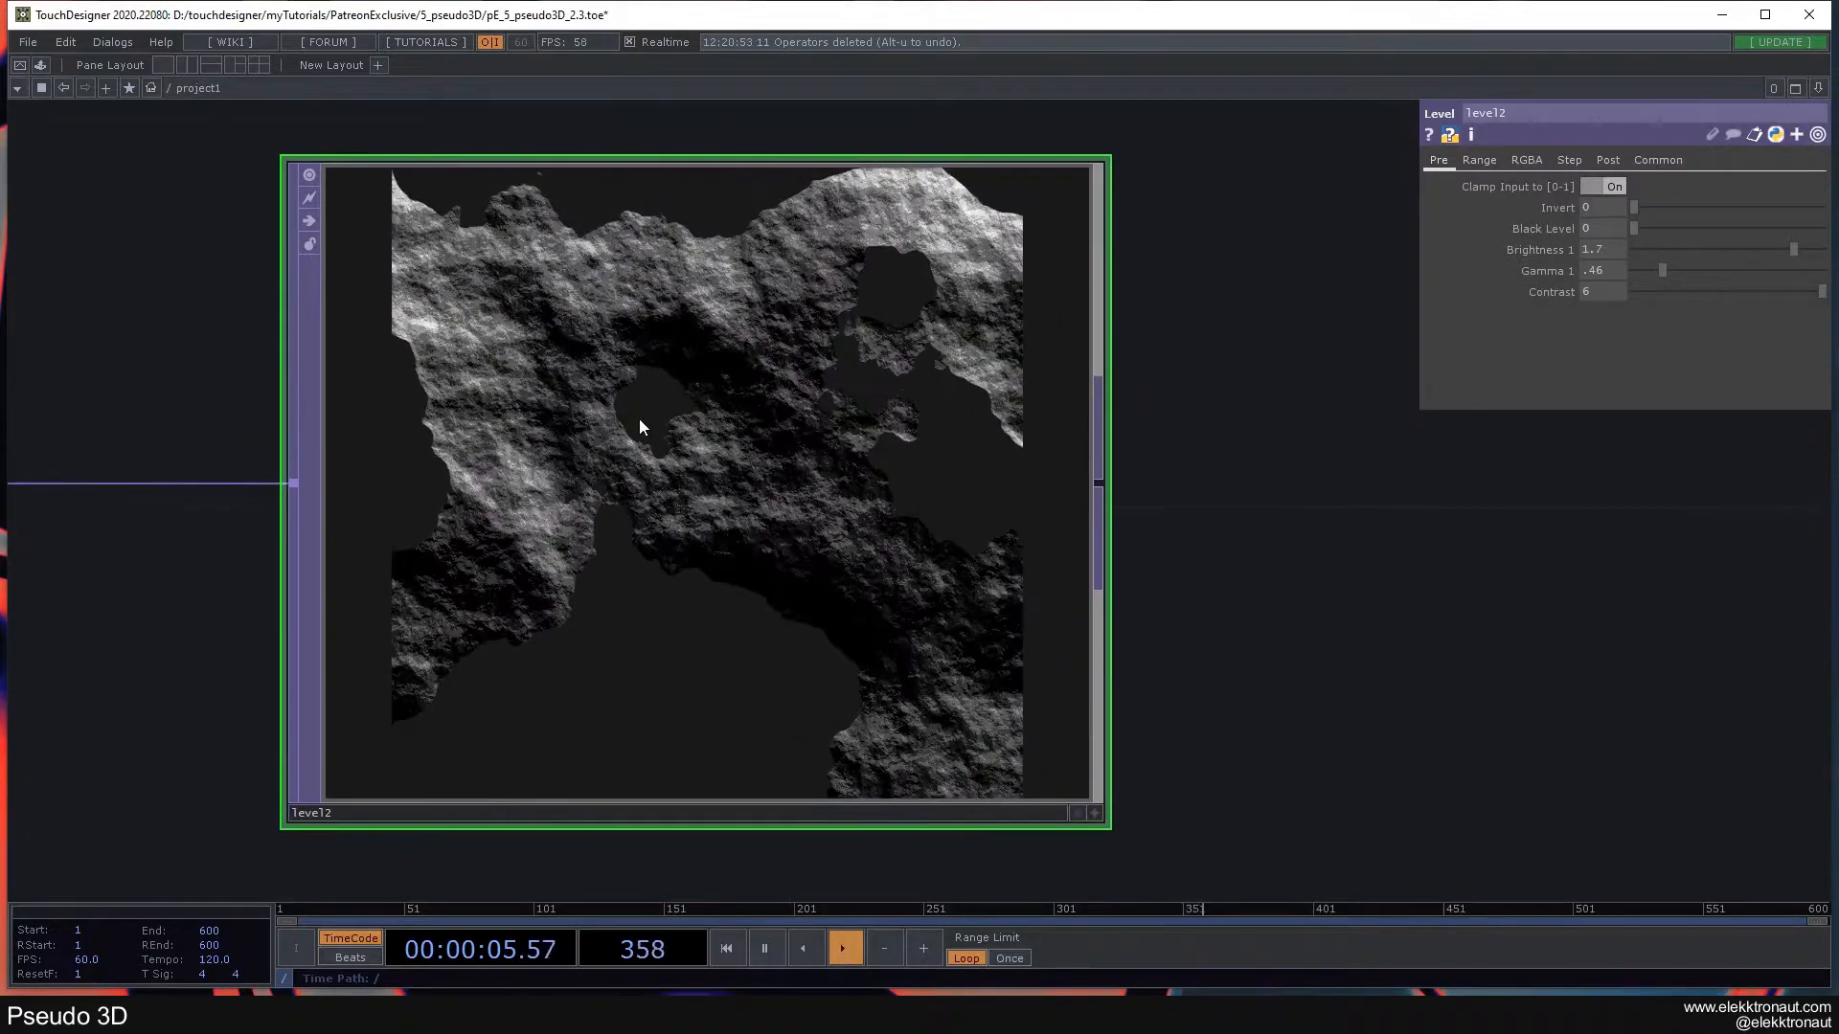
{"action": "scroll", "coordinate": [634, 414], "scroll_direction": "up", "scroll_amount": 3}
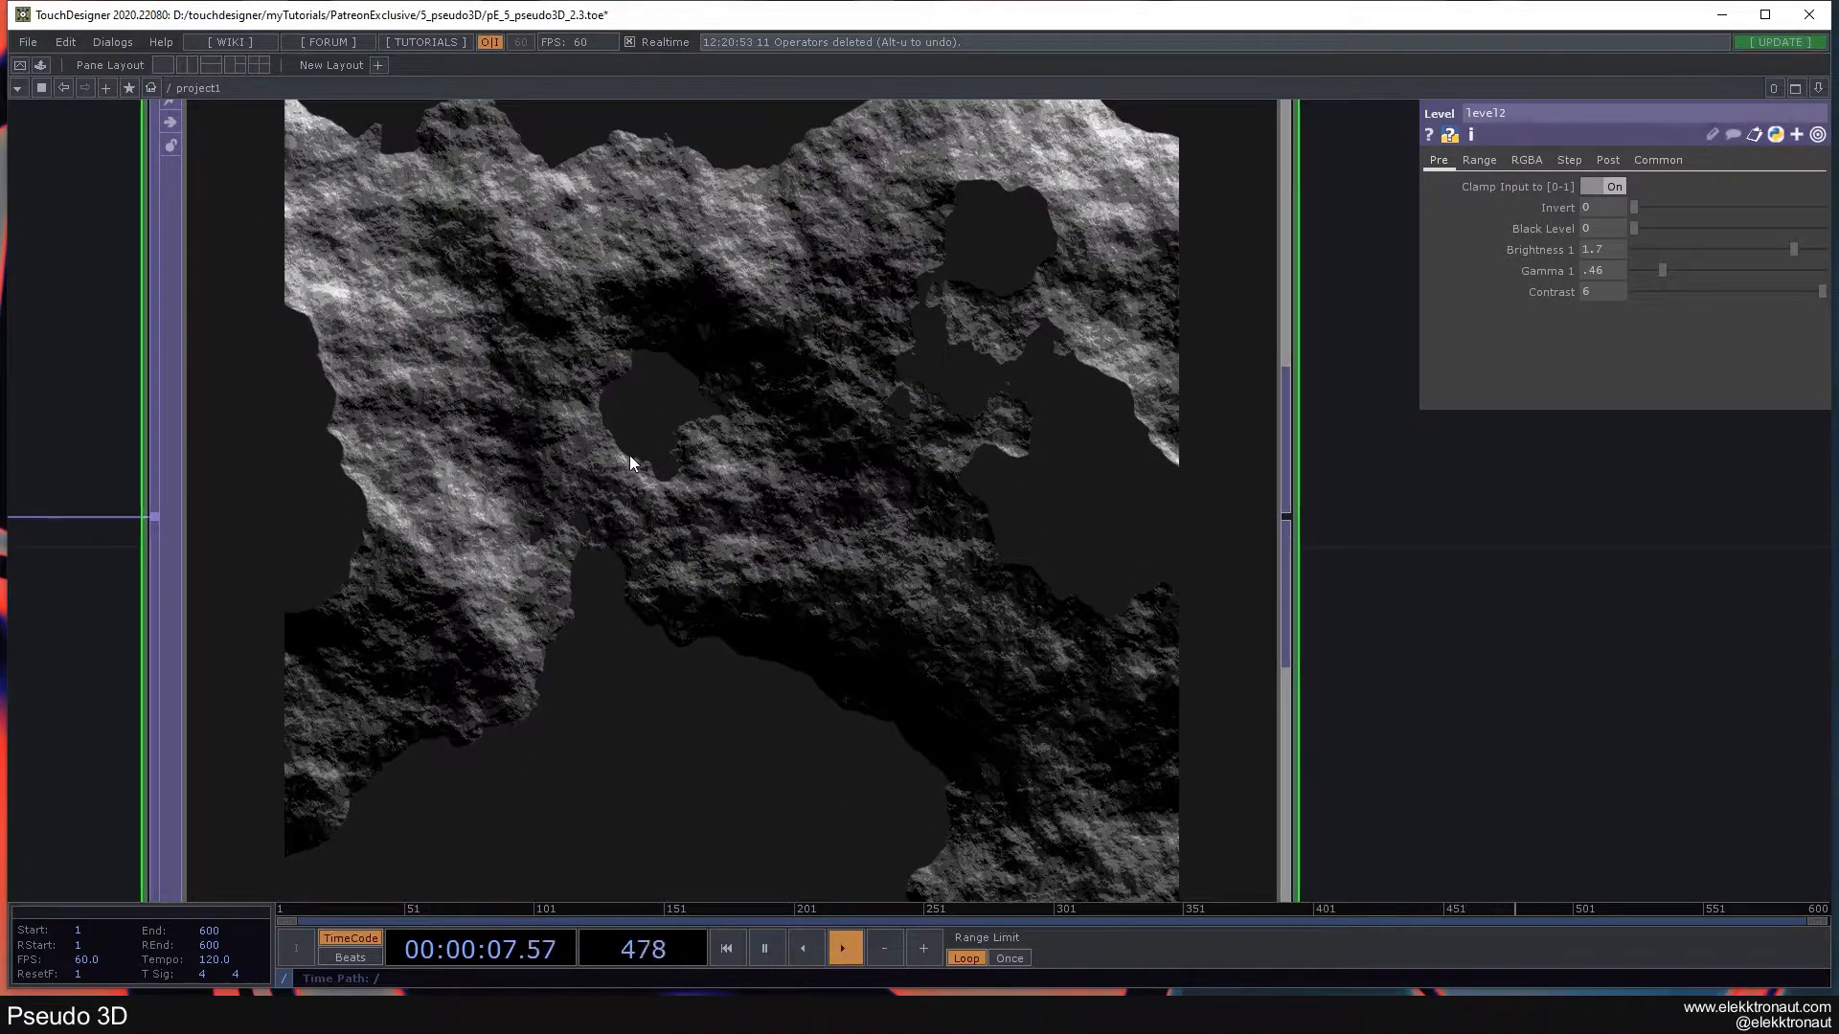
{"action": "scroll", "coordinate": [594, 451], "scroll_direction": "up", "scroll_amount": 3}
- Add a Null TOP connected to the output of the second Level node
{"action": "scroll", "coordinate": [573, 444], "scroll_direction": "down", "scroll_amount": 5}
{"action": "scroll", "coordinate": [576, 441], "scroll_direction": "down", "scroll_amount": 6}
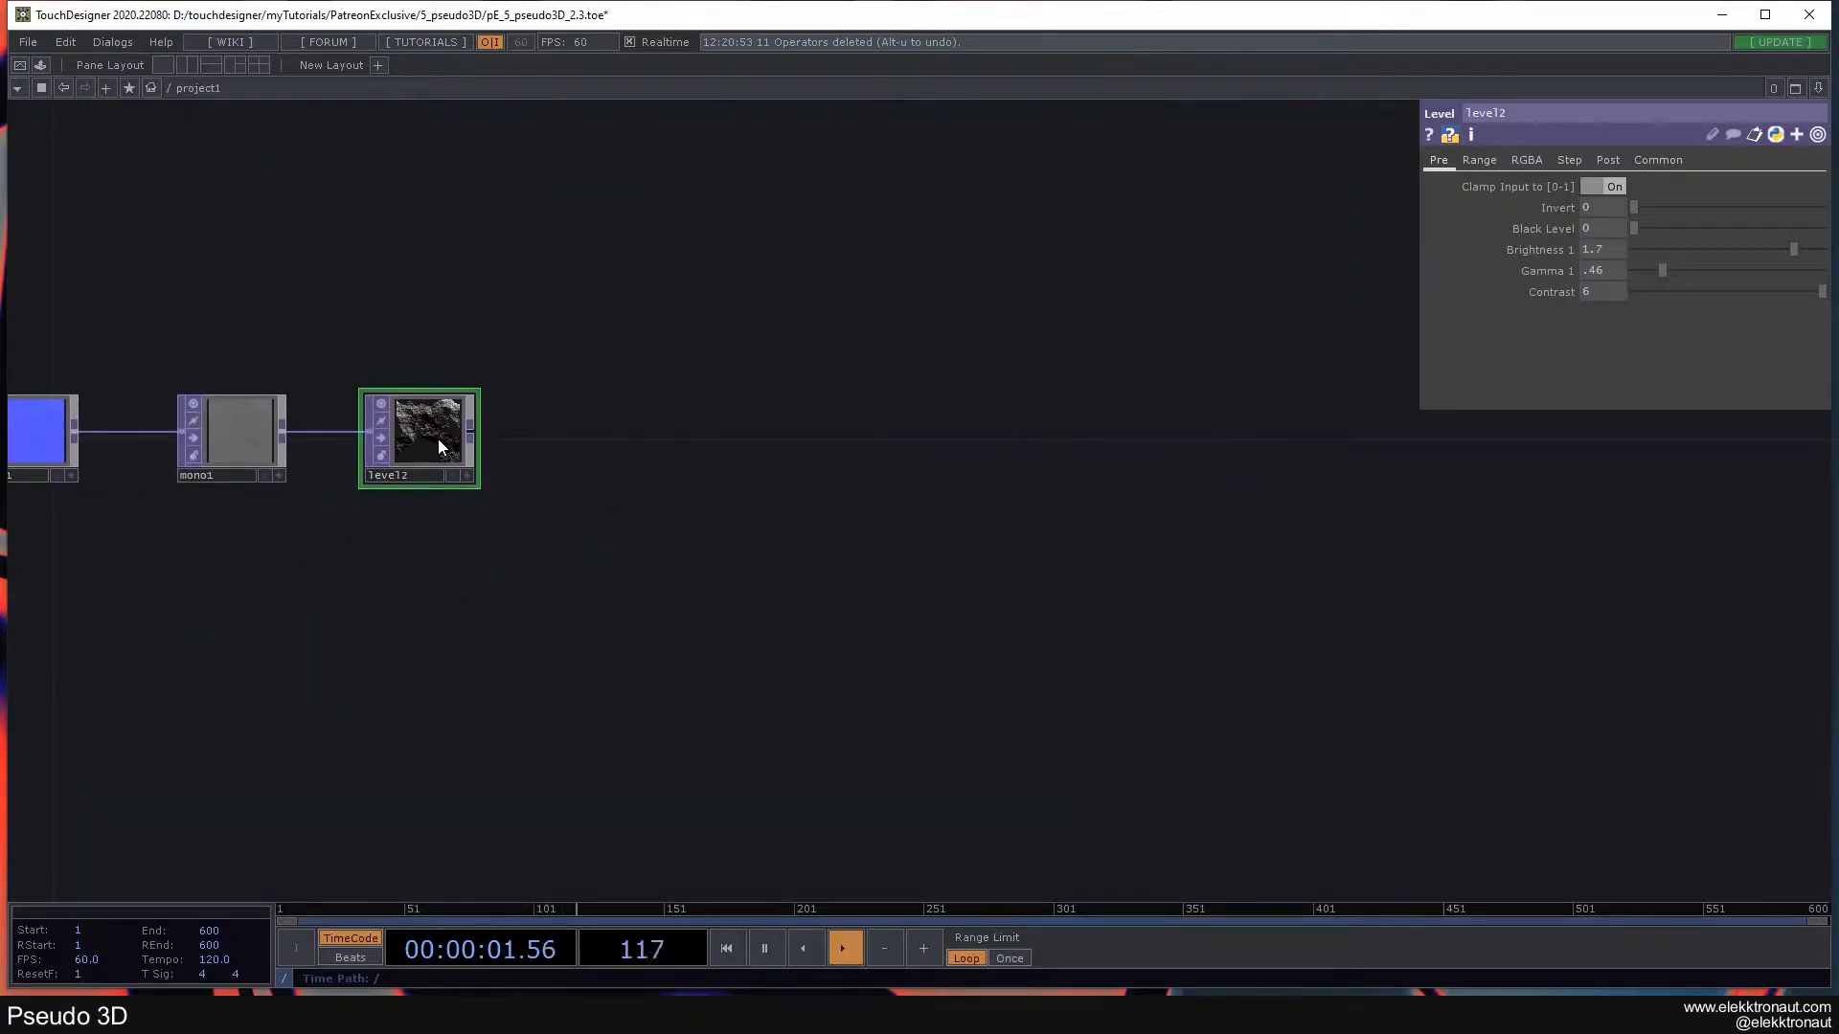
{"action": "left_click", "coordinate": [471, 432]}
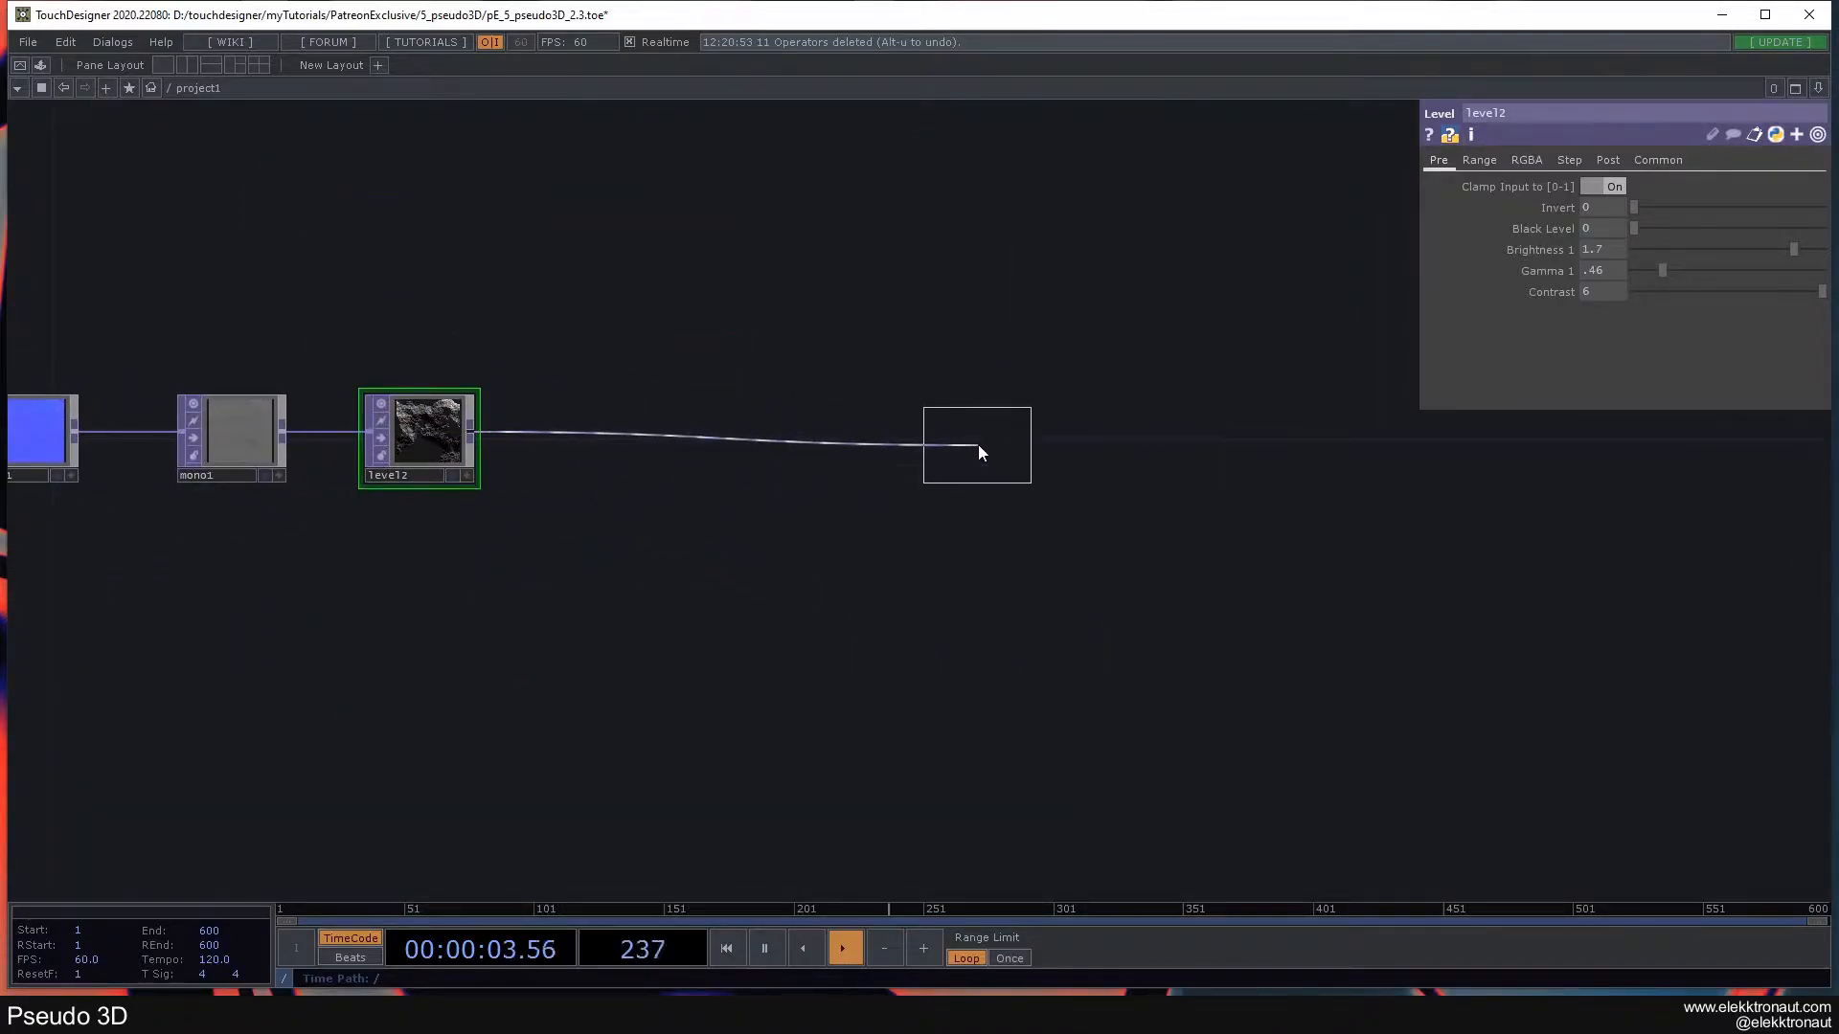
{"action": "left_click", "coordinate": [983, 433]}
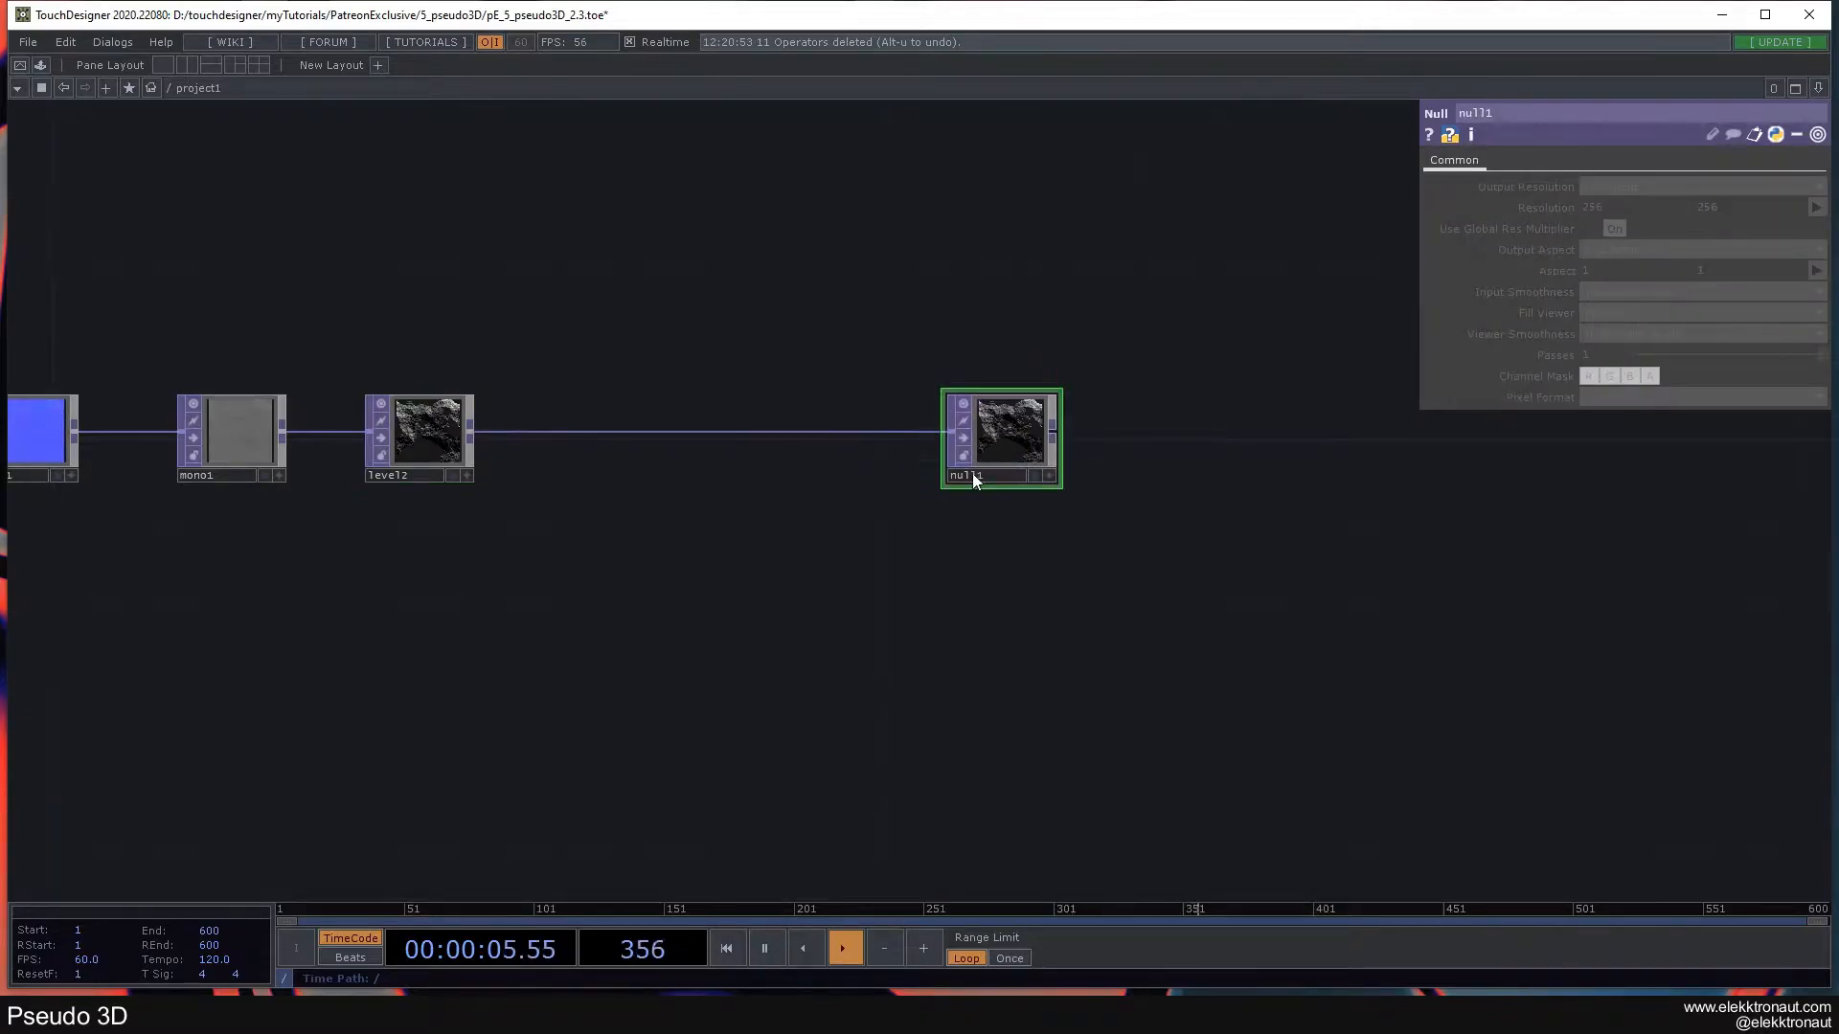
- Rename the Null node as bg and display its output as the network background
{"action": "left_click", "coordinate": [975, 475]}
{"action": "type", "text": "bg"}
{"action": "key", "text": "Return"}
{"action": "left_click", "coordinate": [1035, 475]}
{"action": "left_click_drag", "start_coordinate": [912, 532], "coordinate": [1025, 547]}
{"action": "scroll", "coordinate": [1038, 504], "scroll_direction": "up", "scroll_amount": 3}
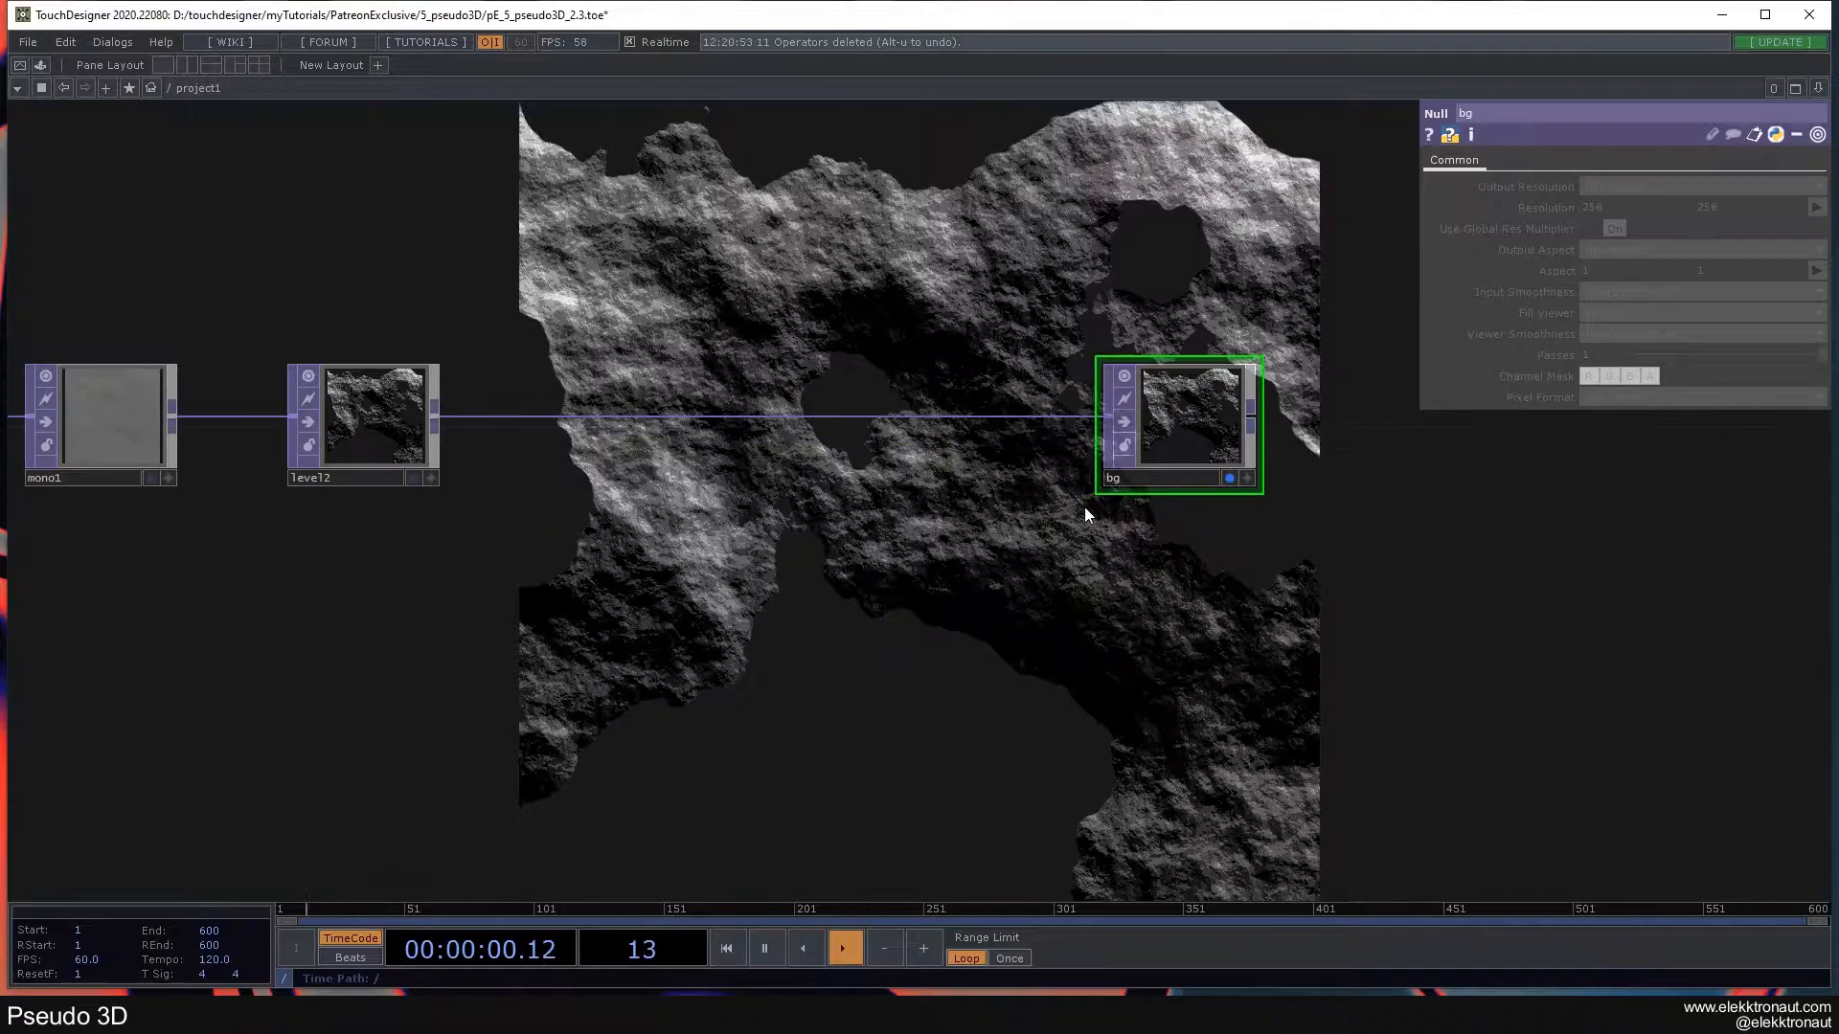
- Set the gamma of the second Level node to 0.43 and its contrast to 7
{"action": "left_click_drag", "start_coordinate": [699, 495], "coordinate": [721, 424]}
{"action": "left_click", "coordinate": [525, 462]}
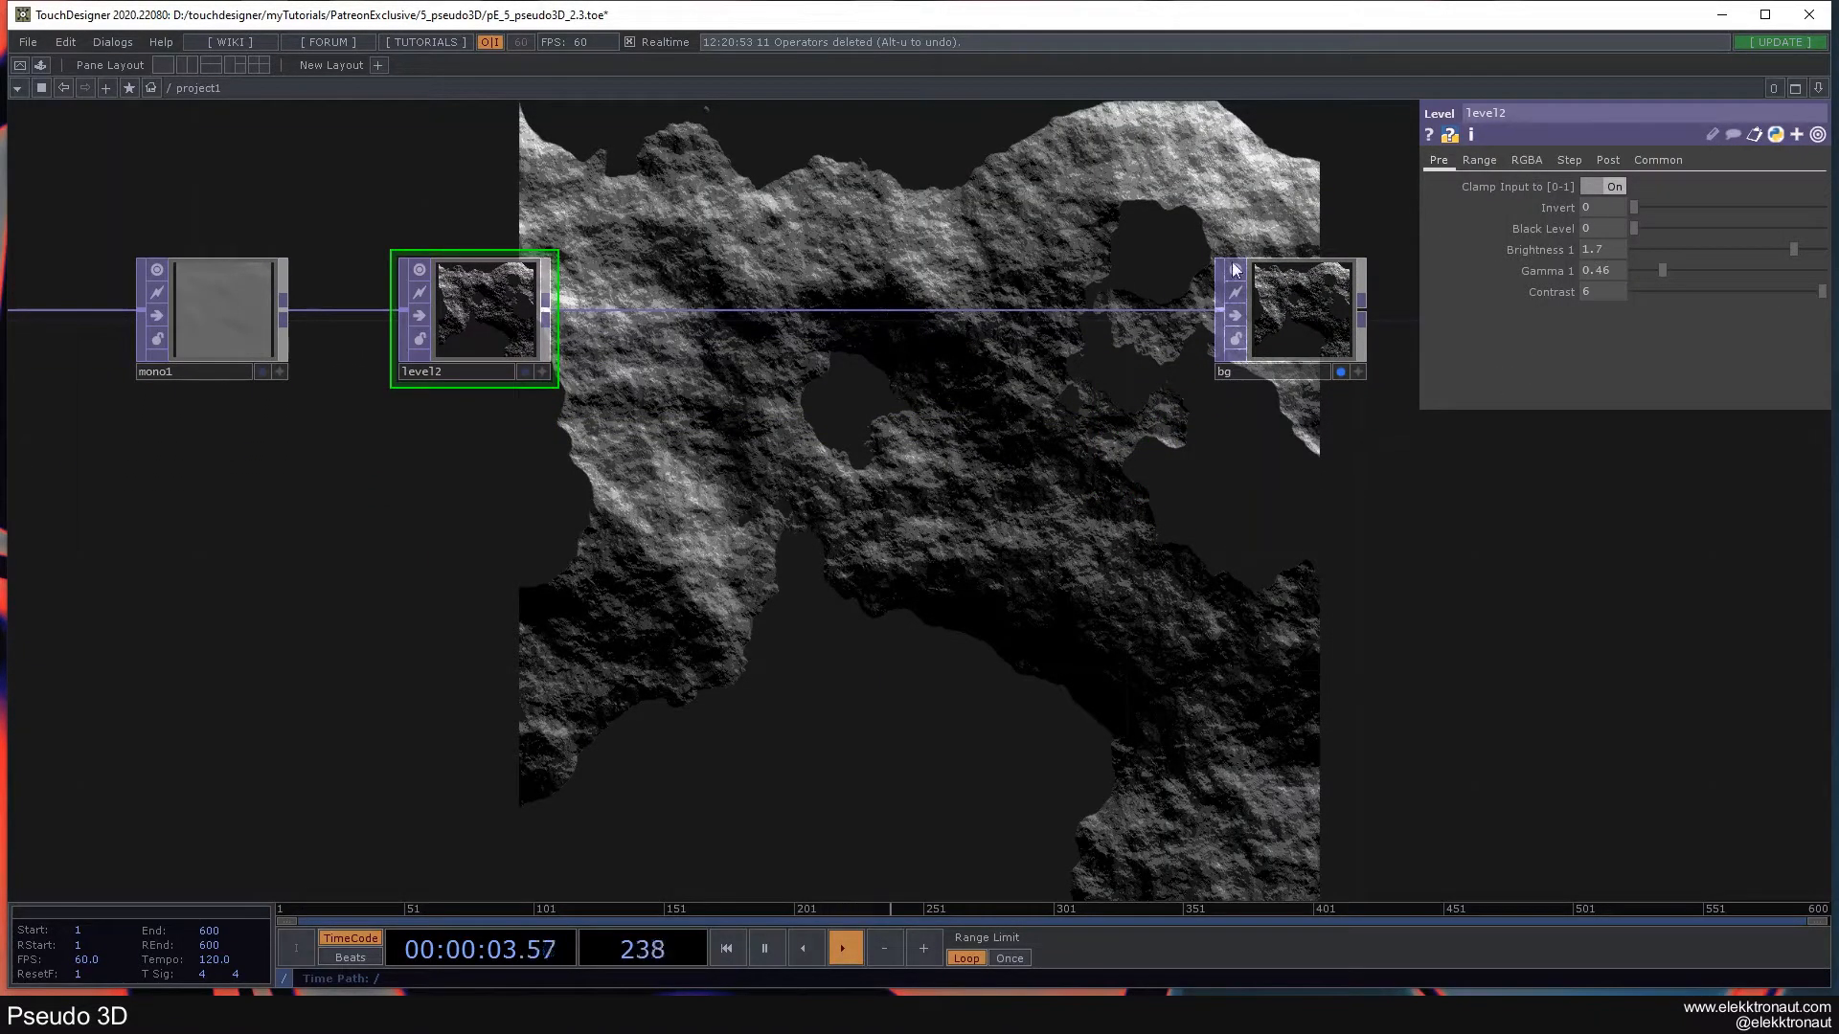
{"action": "left_click_drag", "start_coordinate": [1663, 272], "coordinate": [1662, 272]}
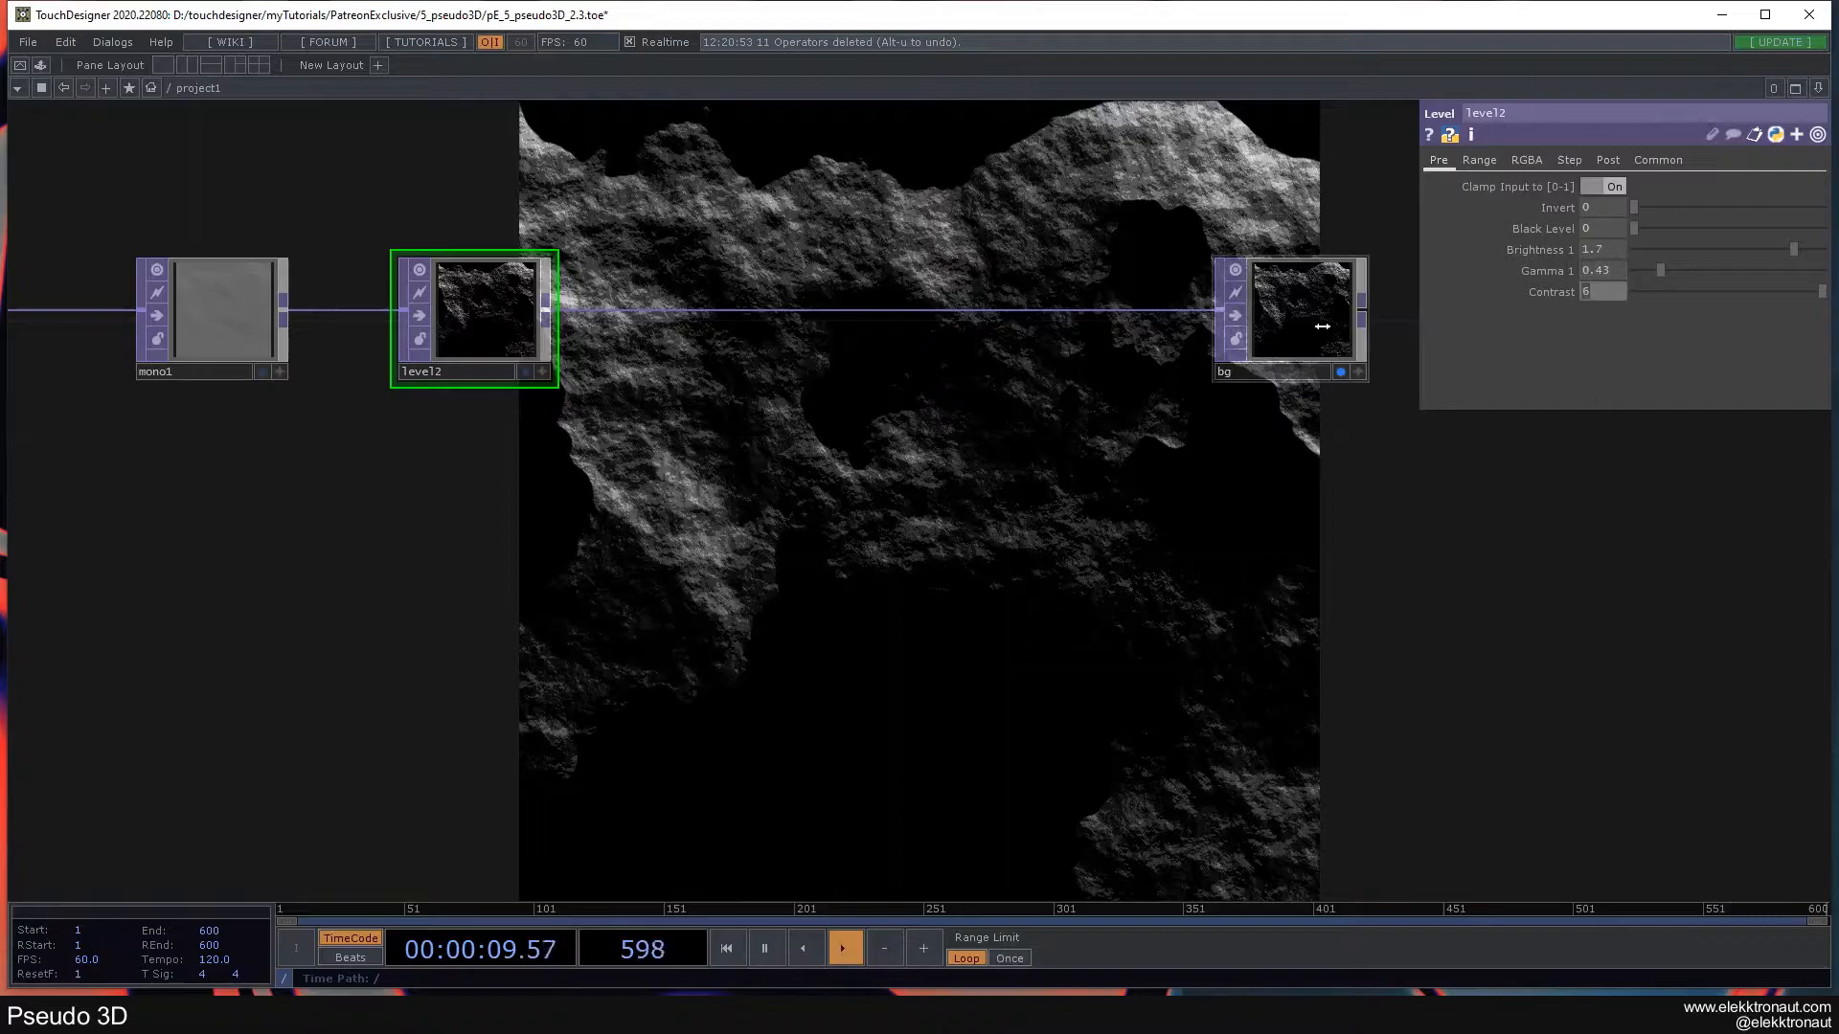
{"action": "left_click", "coordinate": [1288, 311]}
{"action": "left_click", "coordinate": [514, 297]}
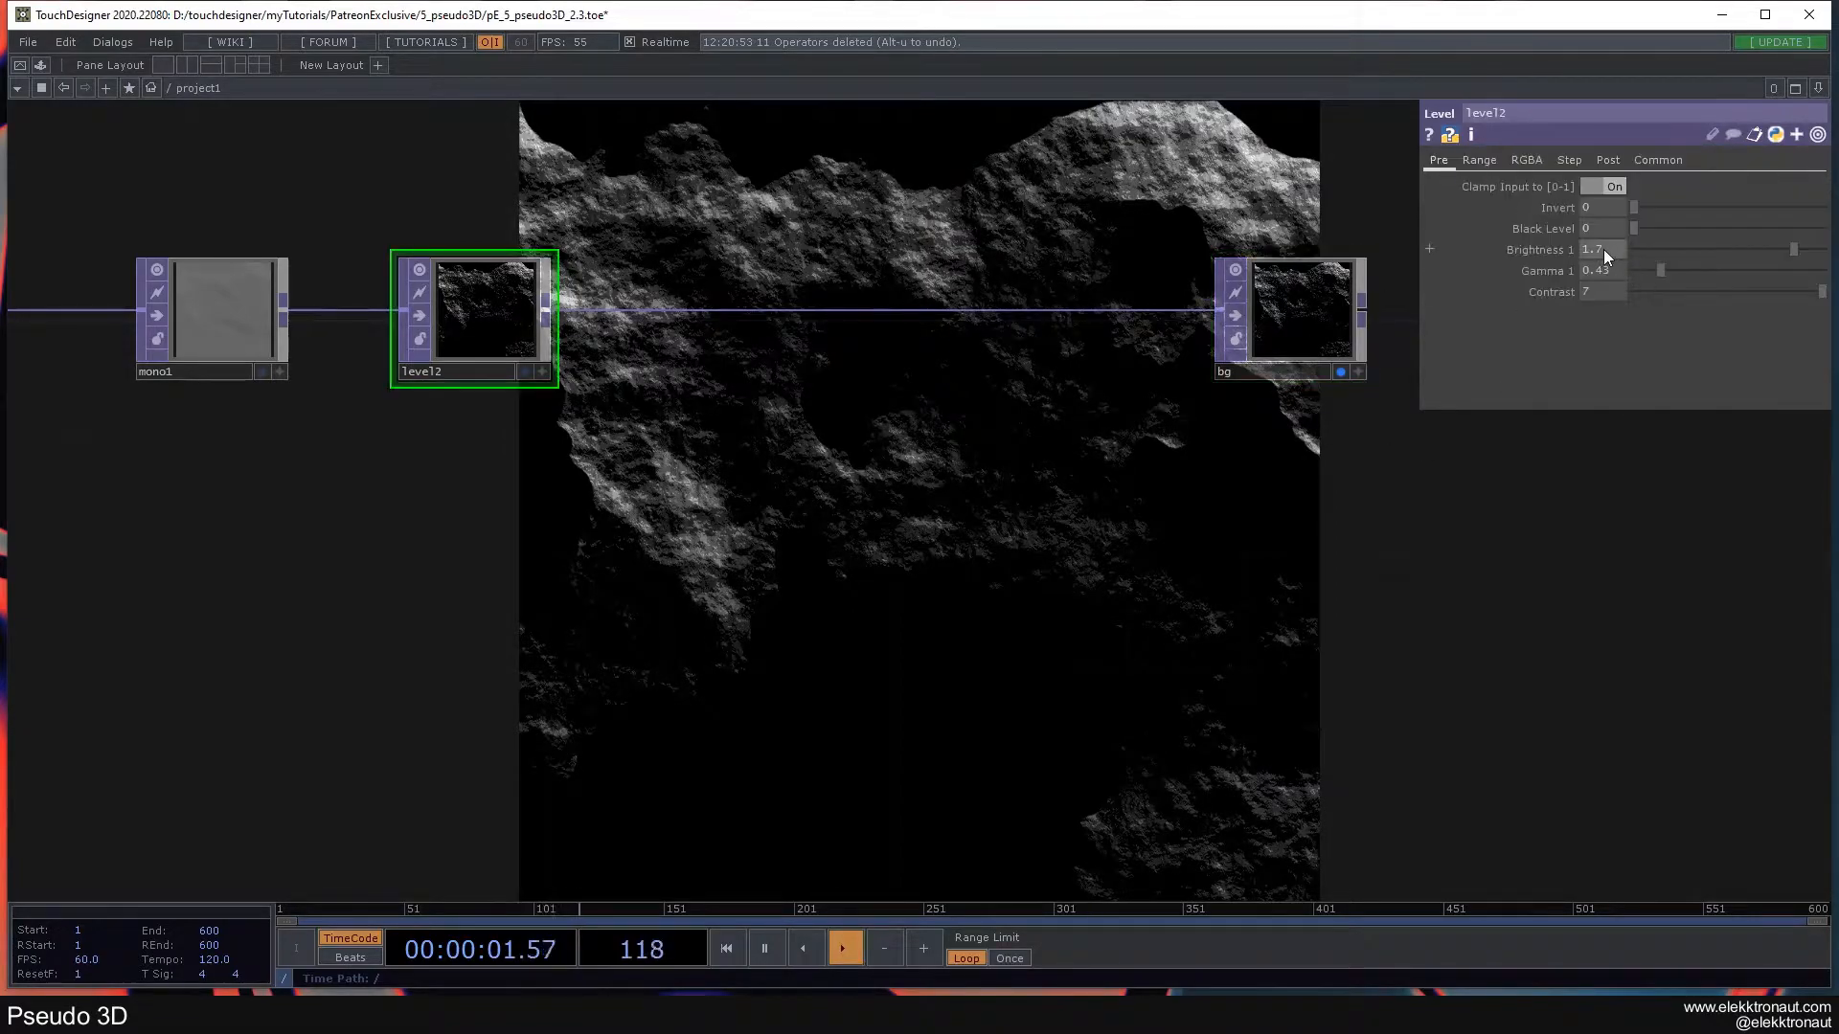
- Try a brightness of 1.8 on the second Level node, and undo the change
{"action": "type", "text": "8"}
{"action": "key", "text": "Return"}
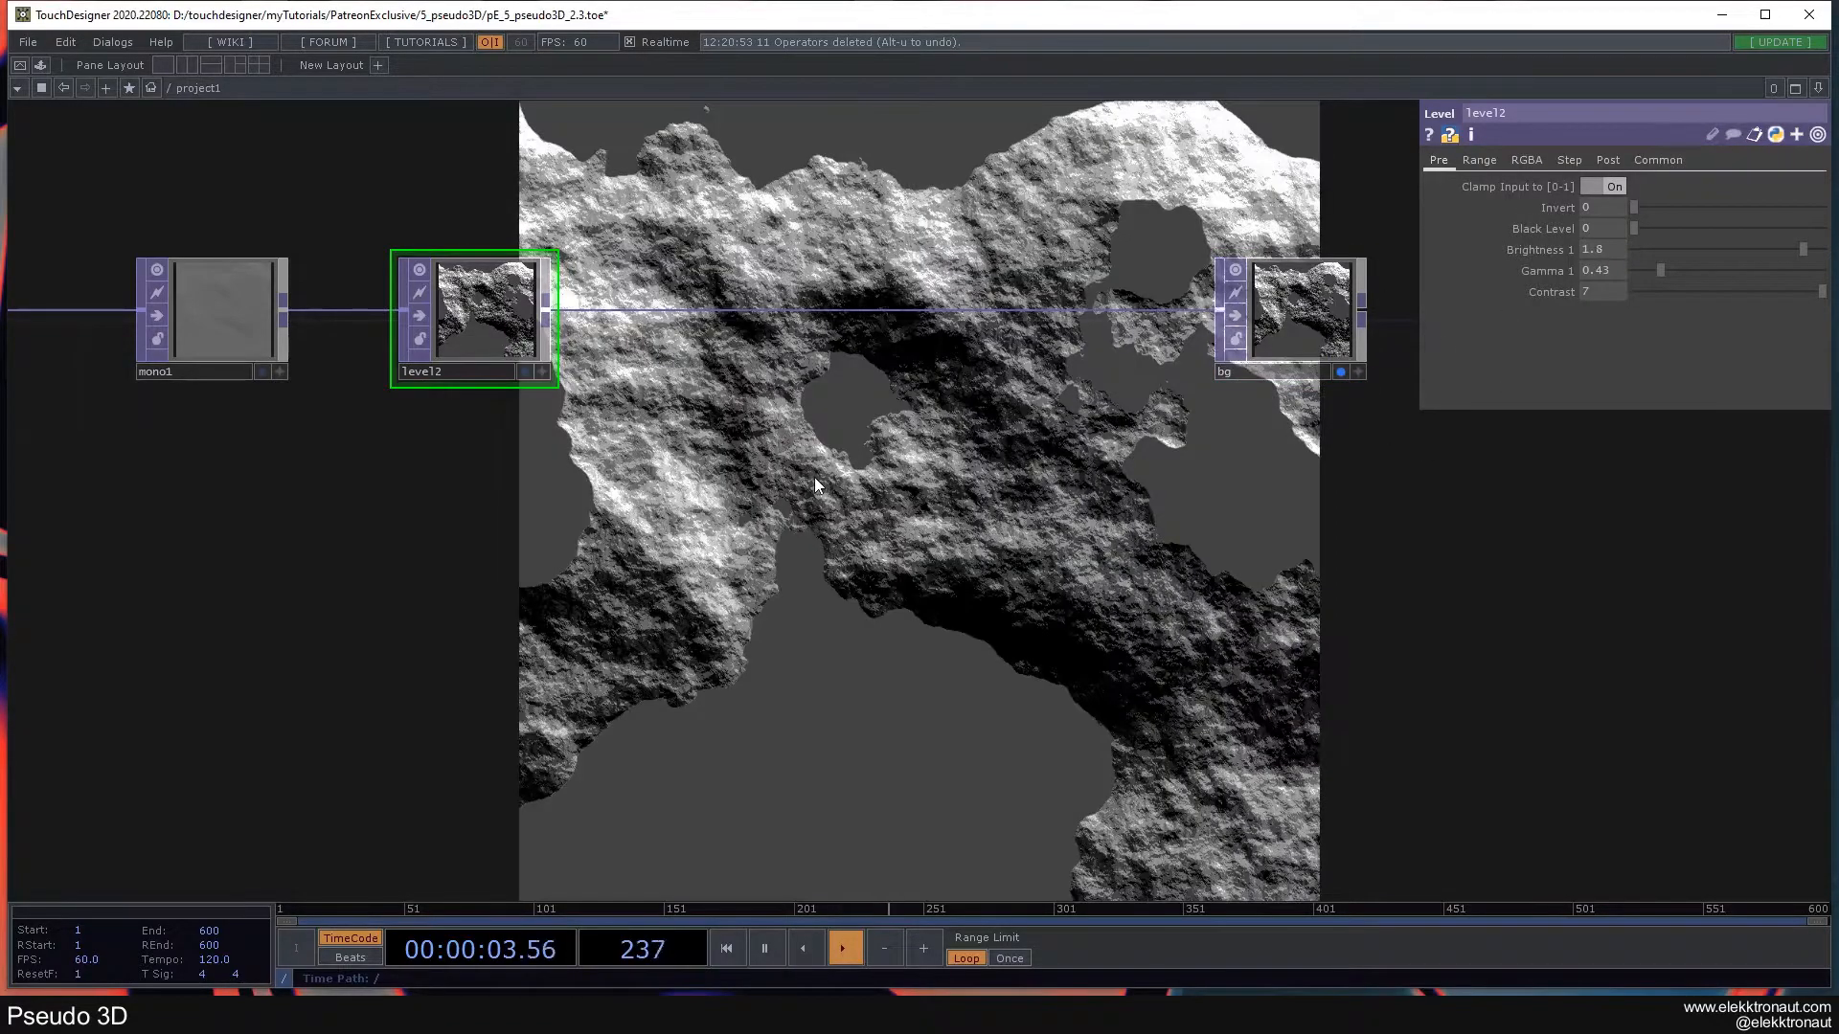
{"action": "key", "text": "ctrl+z"}
- Raise the brightness of the second Level node in 0.01 steps from 1.71 up to 1.74, judging the relief in the background
{"action": "type", "text": "1"}
{"action": "key", "text": "Return"}
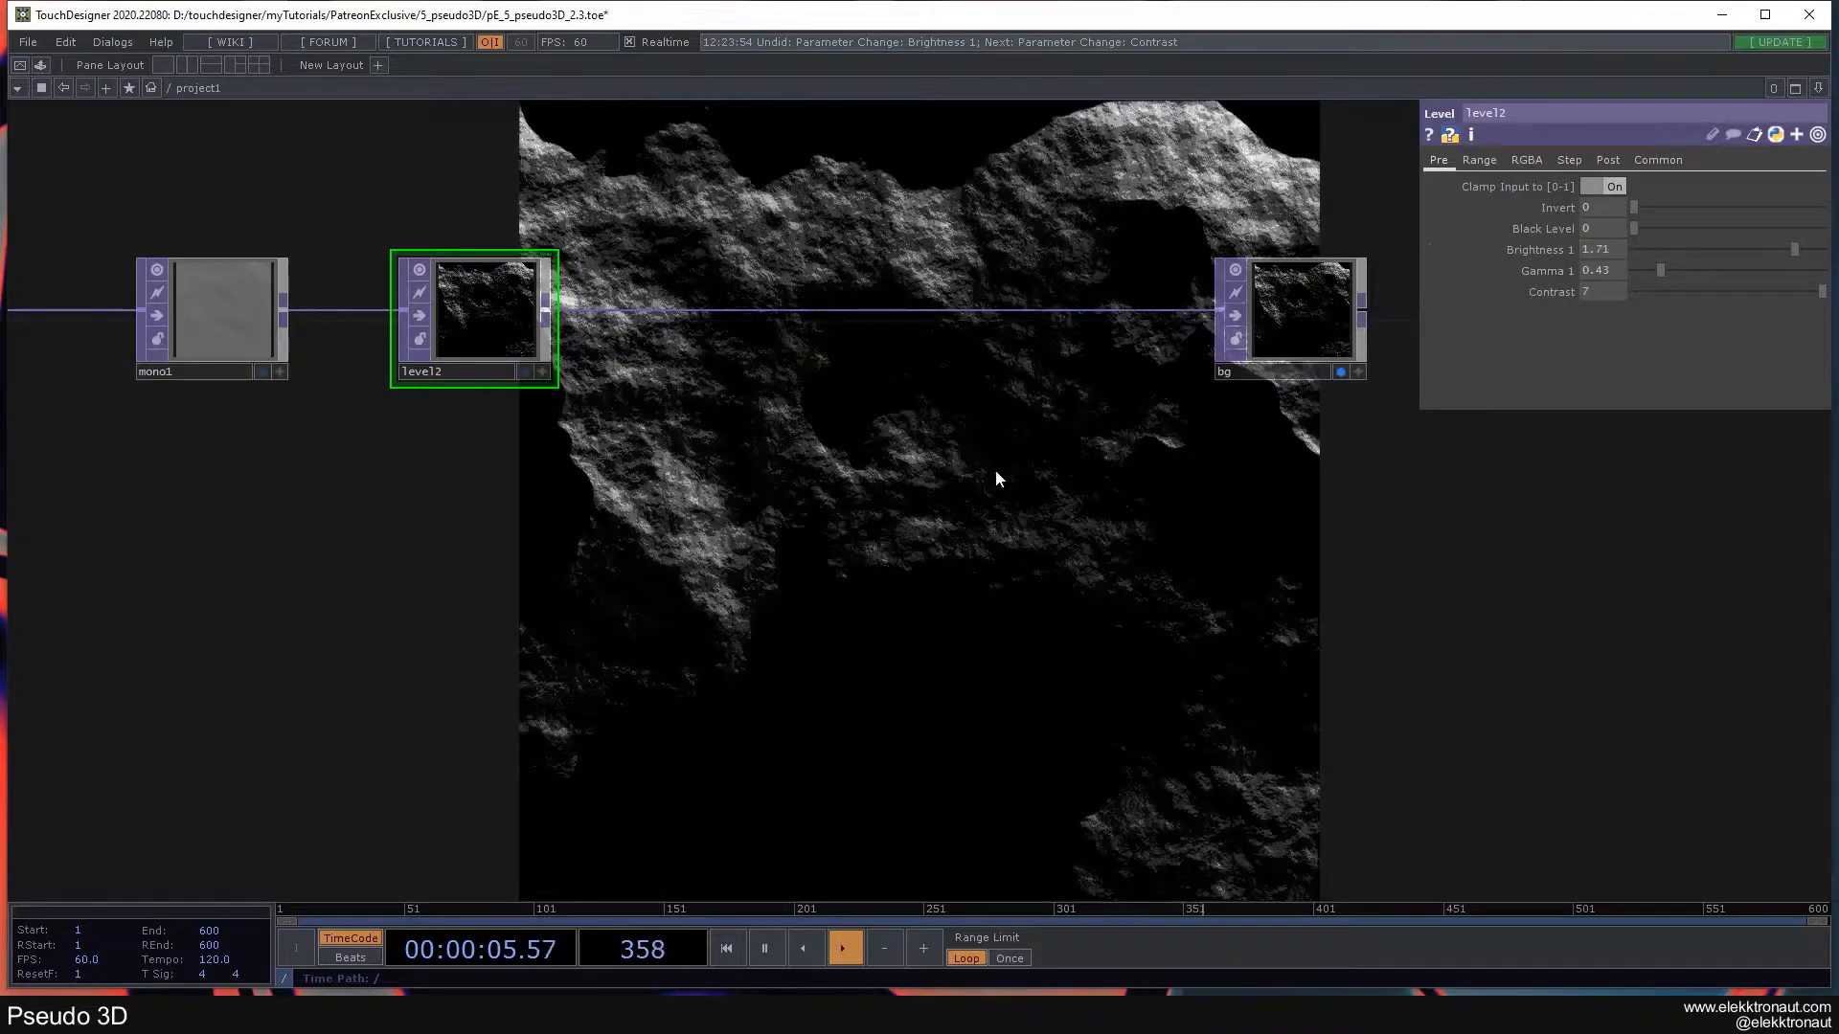
{"action": "left_click", "coordinate": [1607, 250]}
{"action": "key", "text": "BackSpace"}
{"action": "type", "text": "2"}
{"action": "key", "text": "Return"}
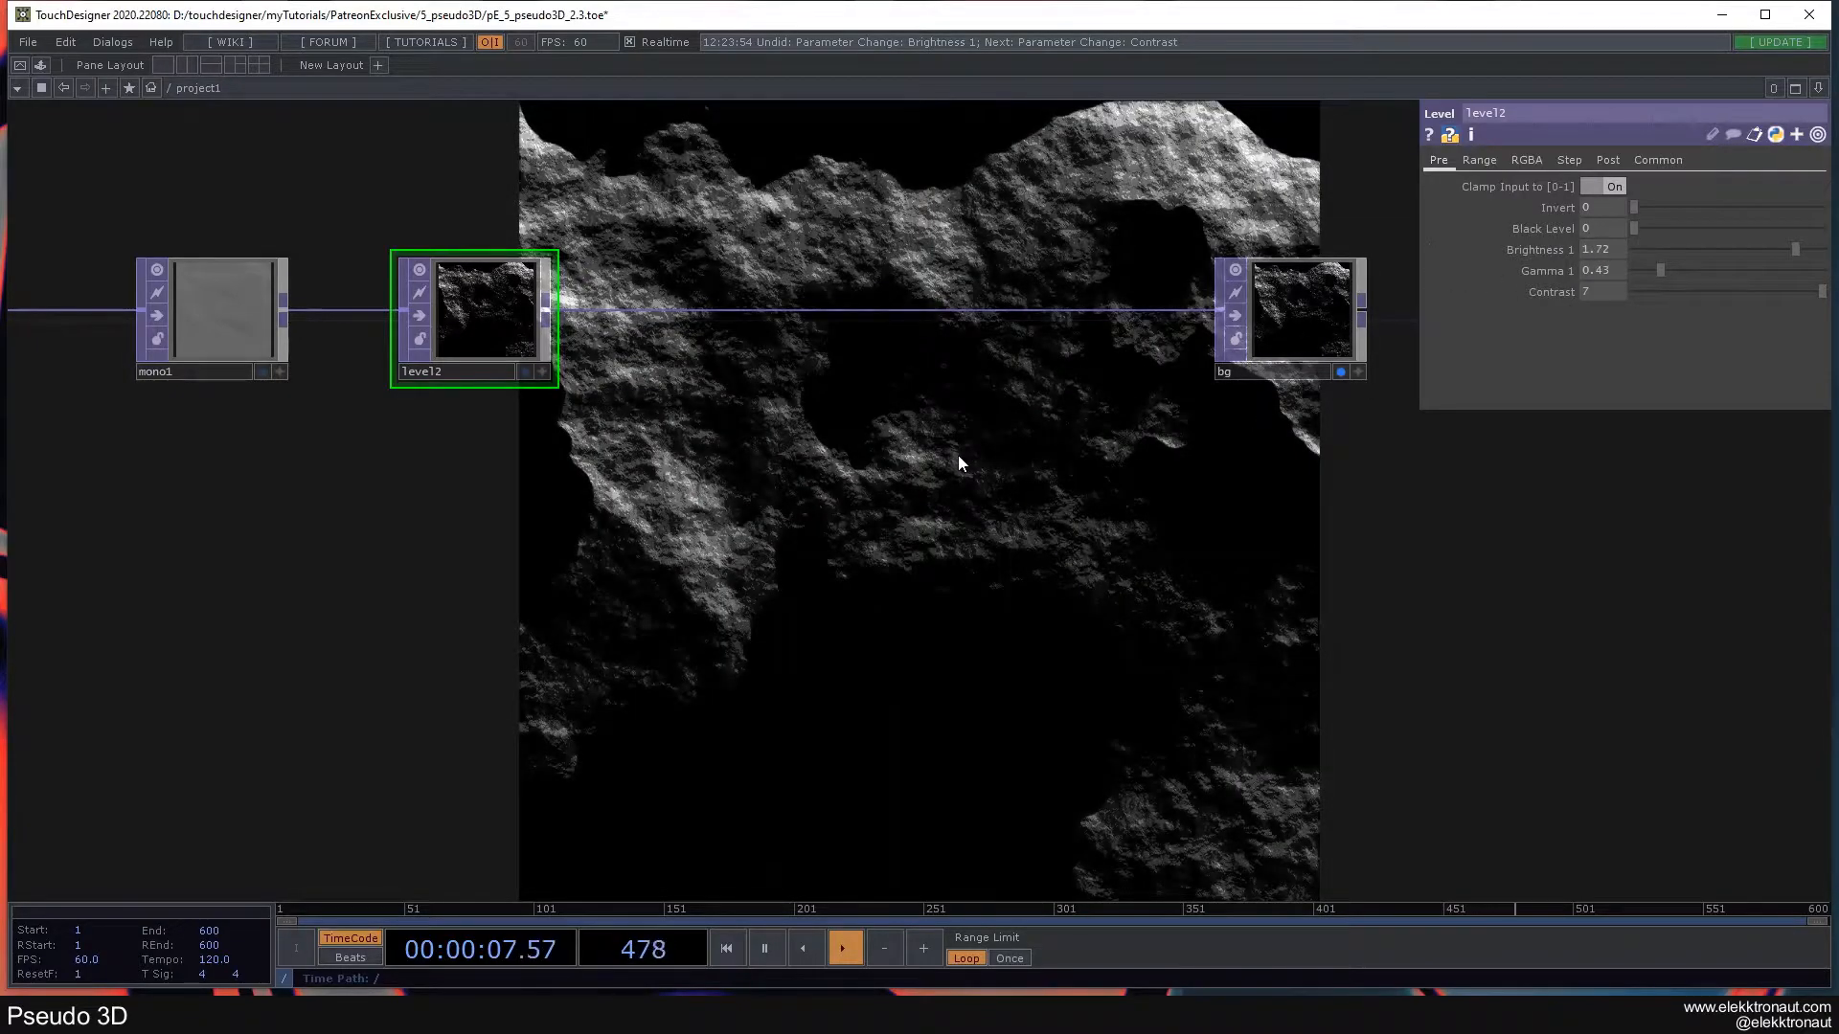
{"action": "scroll", "coordinate": [962, 456], "scroll_direction": "down", "scroll_amount": 3}
{"action": "left_click_drag", "start_coordinate": [833, 450], "coordinate": [1082, 487]}
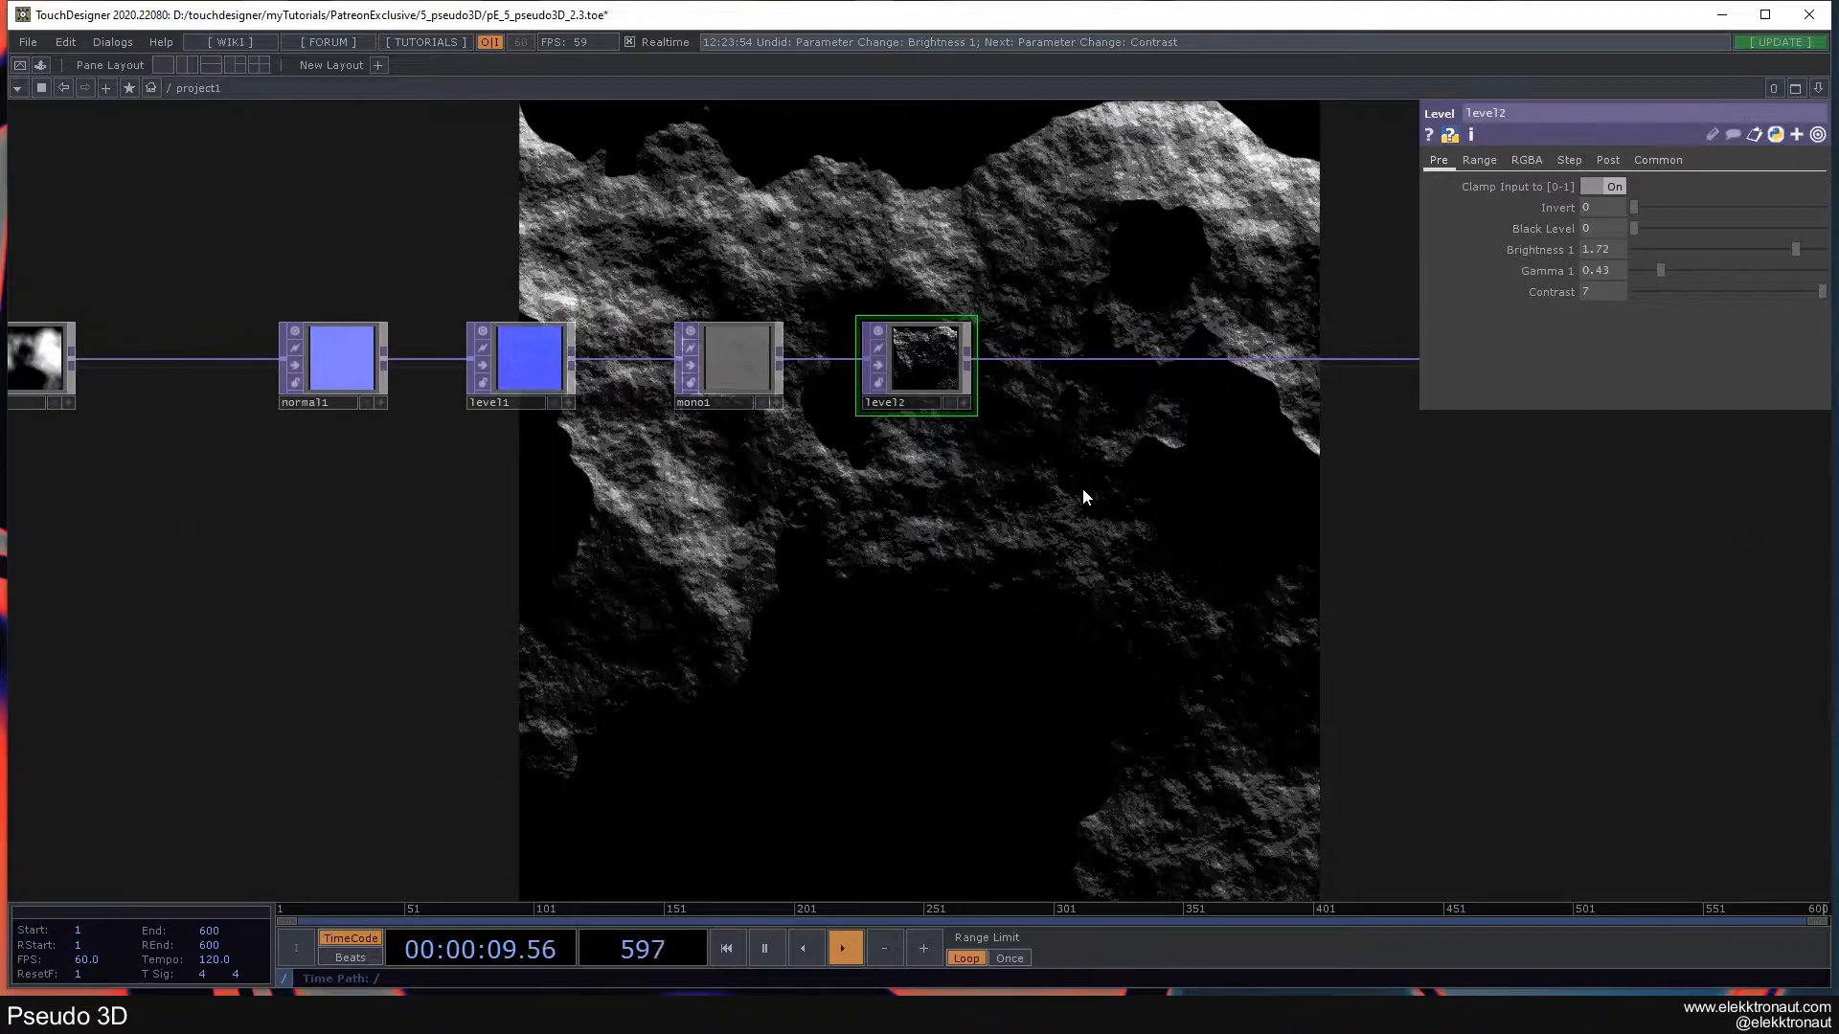
{"action": "scroll", "coordinate": [1082, 487], "scroll_direction": "down", "scroll_amount": 2}
{"action": "left_click", "coordinate": [1601, 248]}
{"action": "key", "text": "BackSpace"}
{"action": "type", "text": "3"}
{"action": "key", "text": "Return"}
{"action": "left_click", "coordinate": [1603, 252]}
{"action": "key", "text": "BackSpace"}
{"action": "type", "text": "4"}
{"action": "key", "text": "Return"}
{"action": "left_click_drag", "start_coordinate": [947, 492], "coordinate": [1062, 454]}
- Change the Noise node's seed to 2843 and on to 4010 to get a different rock formation
{"action": "left_click", "coordinate": [291, 323]}
{"action": "left_click_drag", "start_coordinate": [494, 395], "coordinate": [423, 266]}
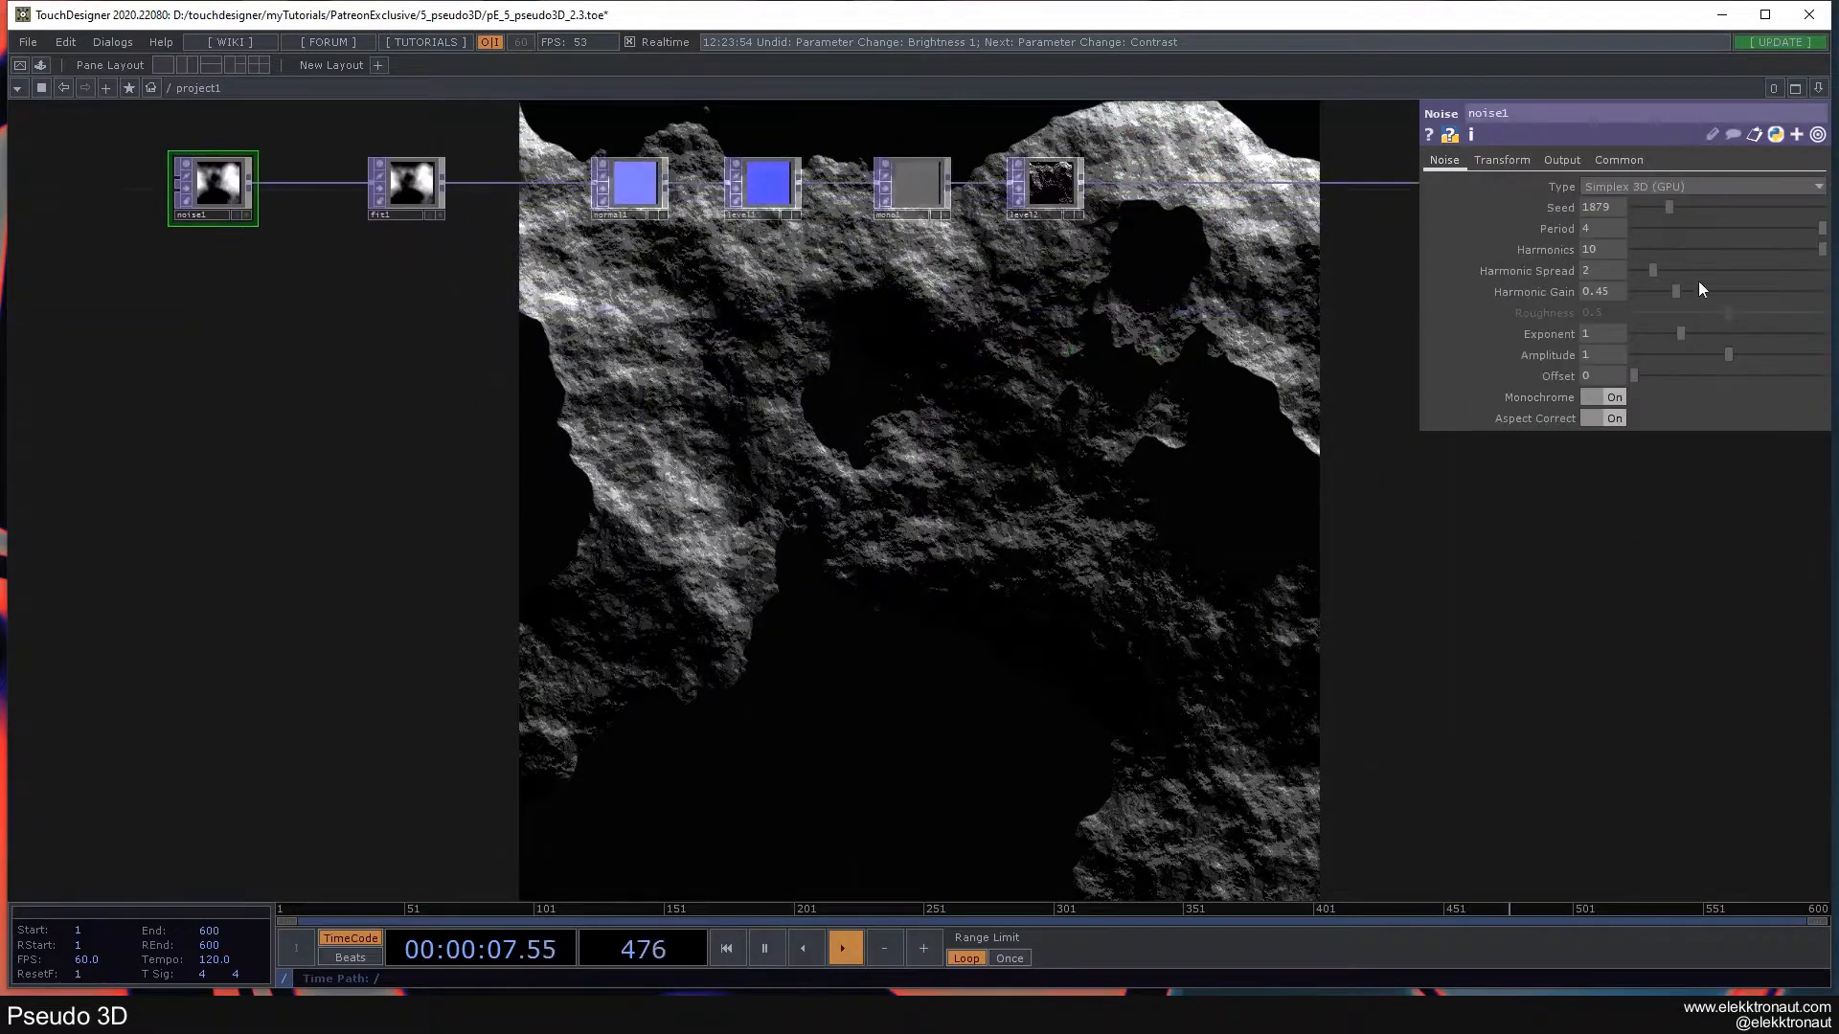
{"action": "mouse_move", "coordinate": [1663, 213]}
{"action": "left_mouse_down"}
{"action": "mouse_move", "coordinate": [1635, 213]}
{"action": "mouse_move", "coordinate": [1687, 216]}
{"action": "left_mouse_up"}
{"action": "left_click_drag", "start_coordinate": [771, 234], "coordinate": [657, 377]}
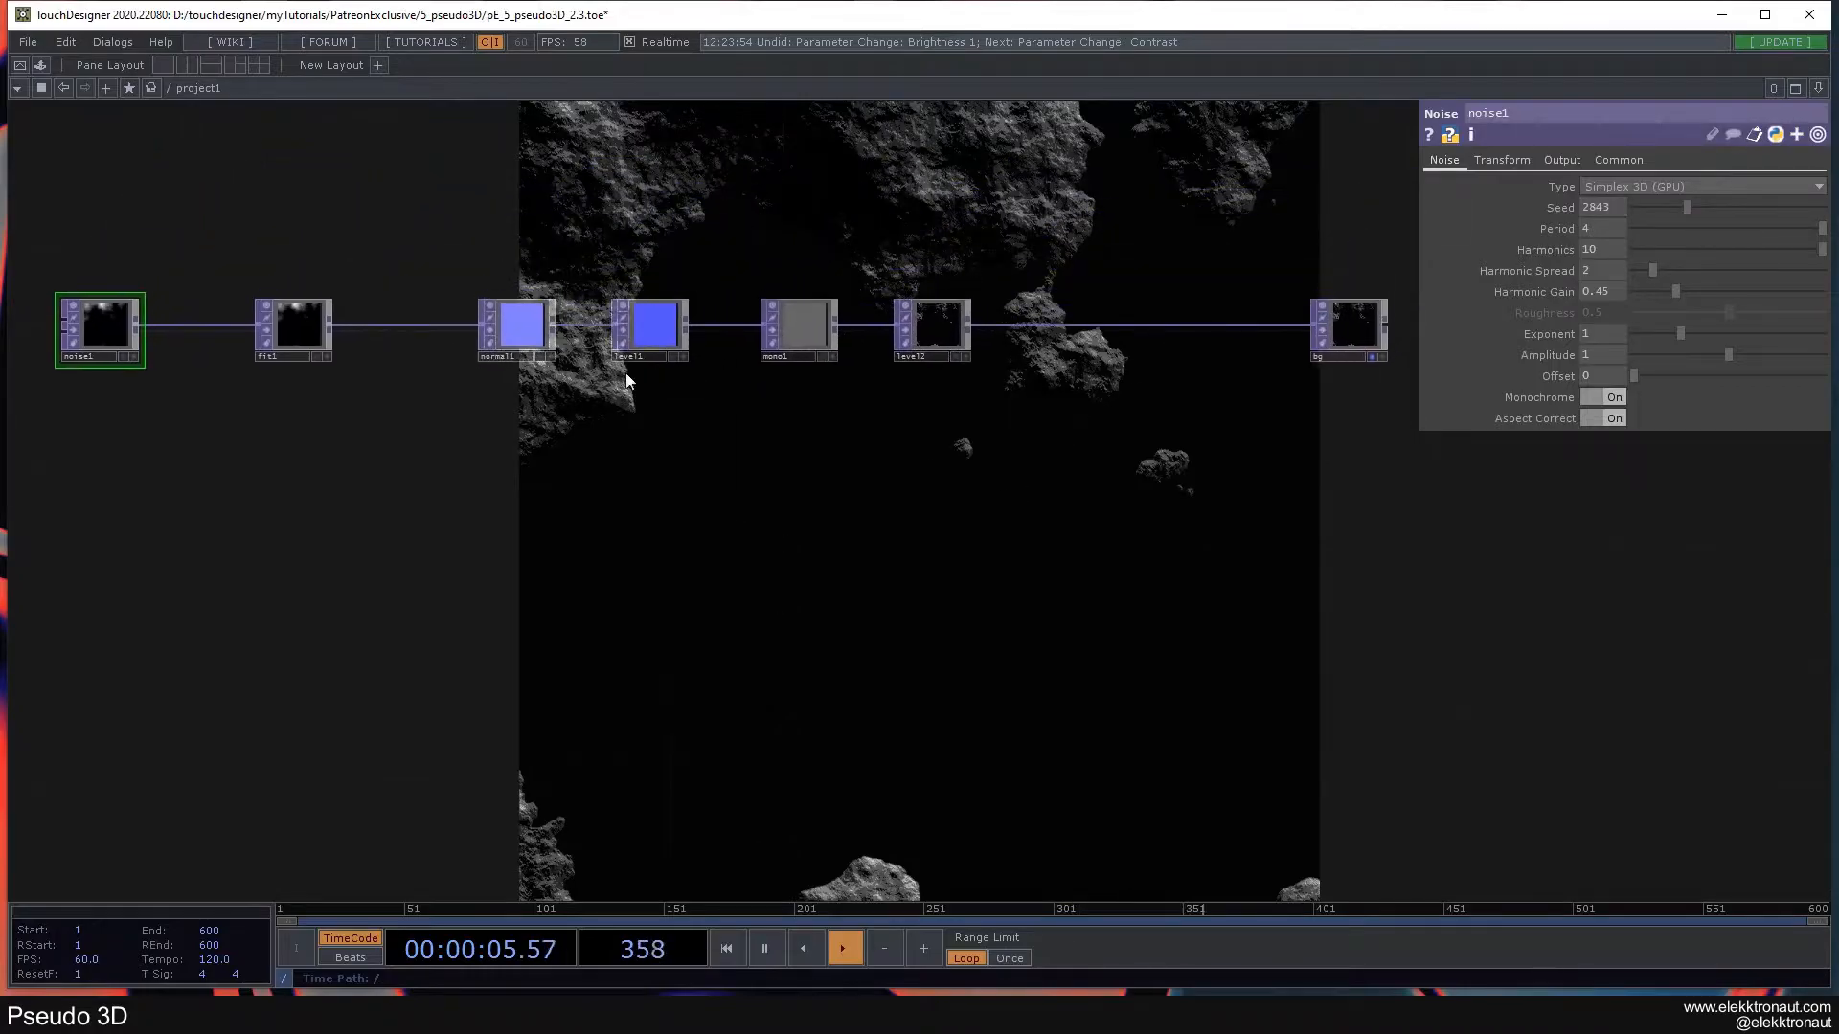
{"action": "left_click_drag", "start_coordinate": [911, 400], "coordinate": [1018, 361]}
{"action": "left_click_drag", "start_coordinate": [1689, 214], "coordinate": [1710, 215]}
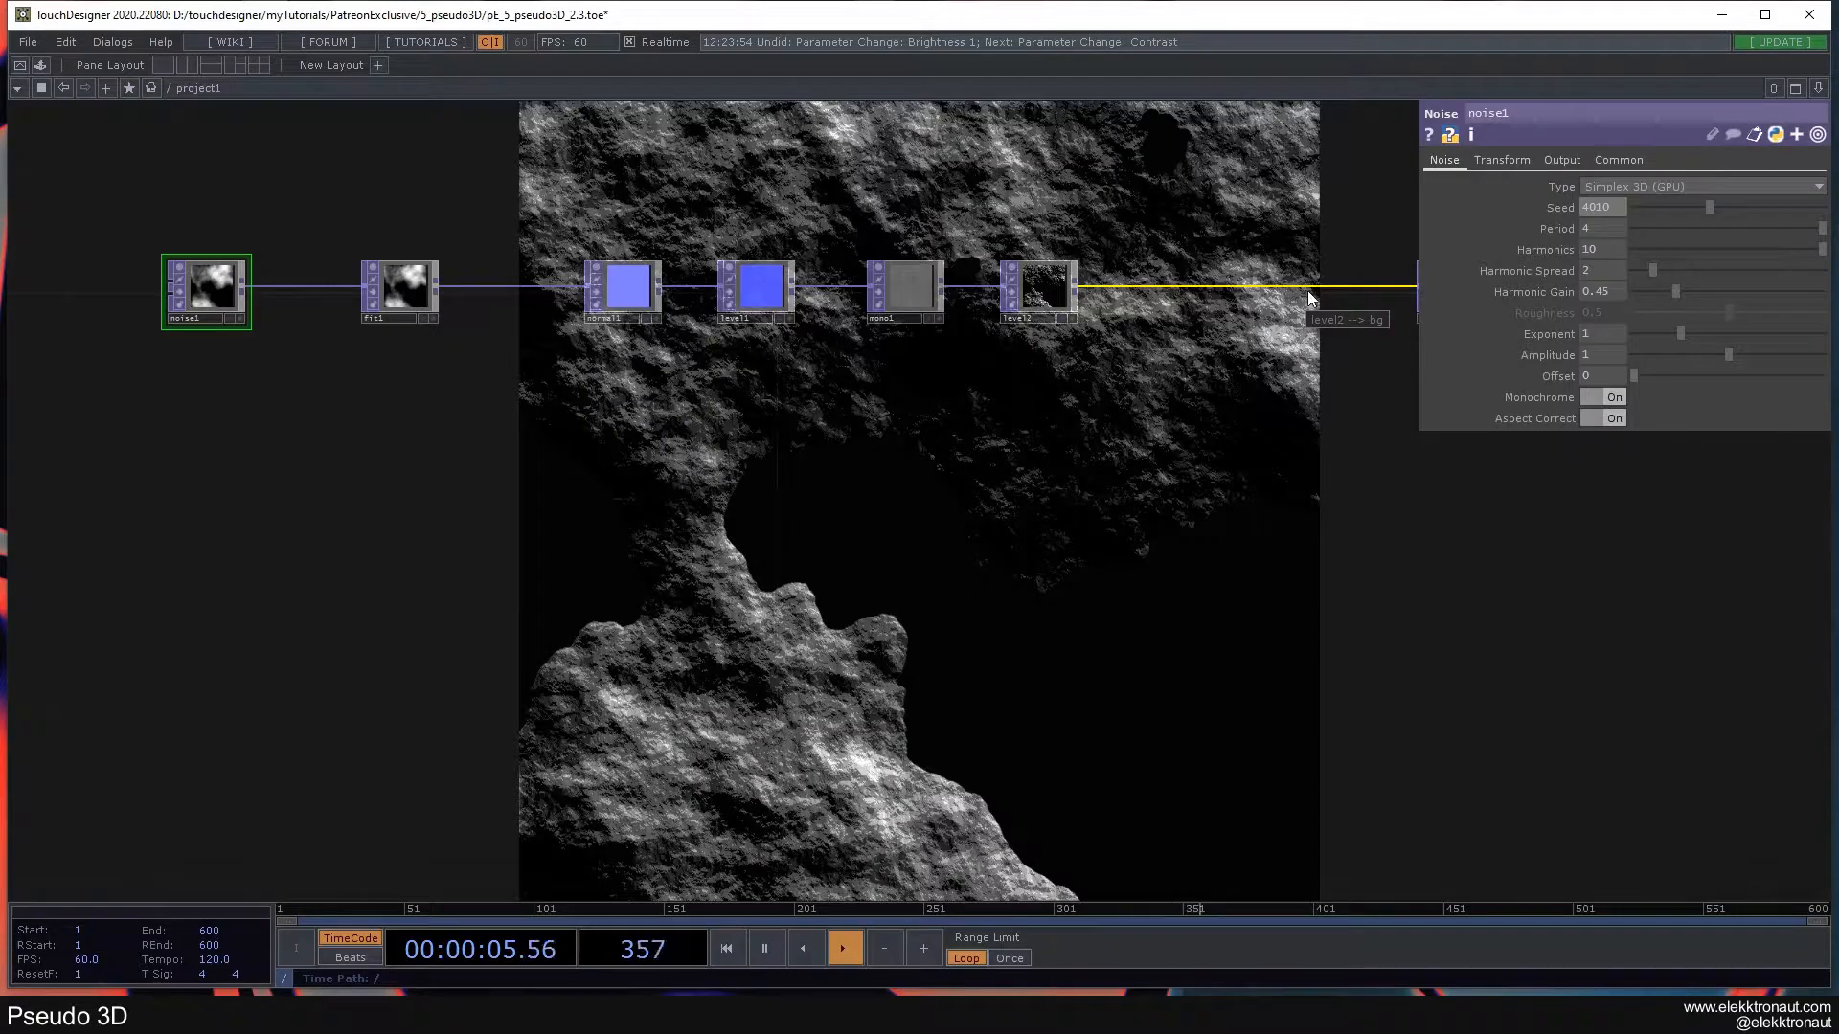
{"action": "left_click_drag", "start_coordinate": [504, 390], "coordinate": [754, 387]}
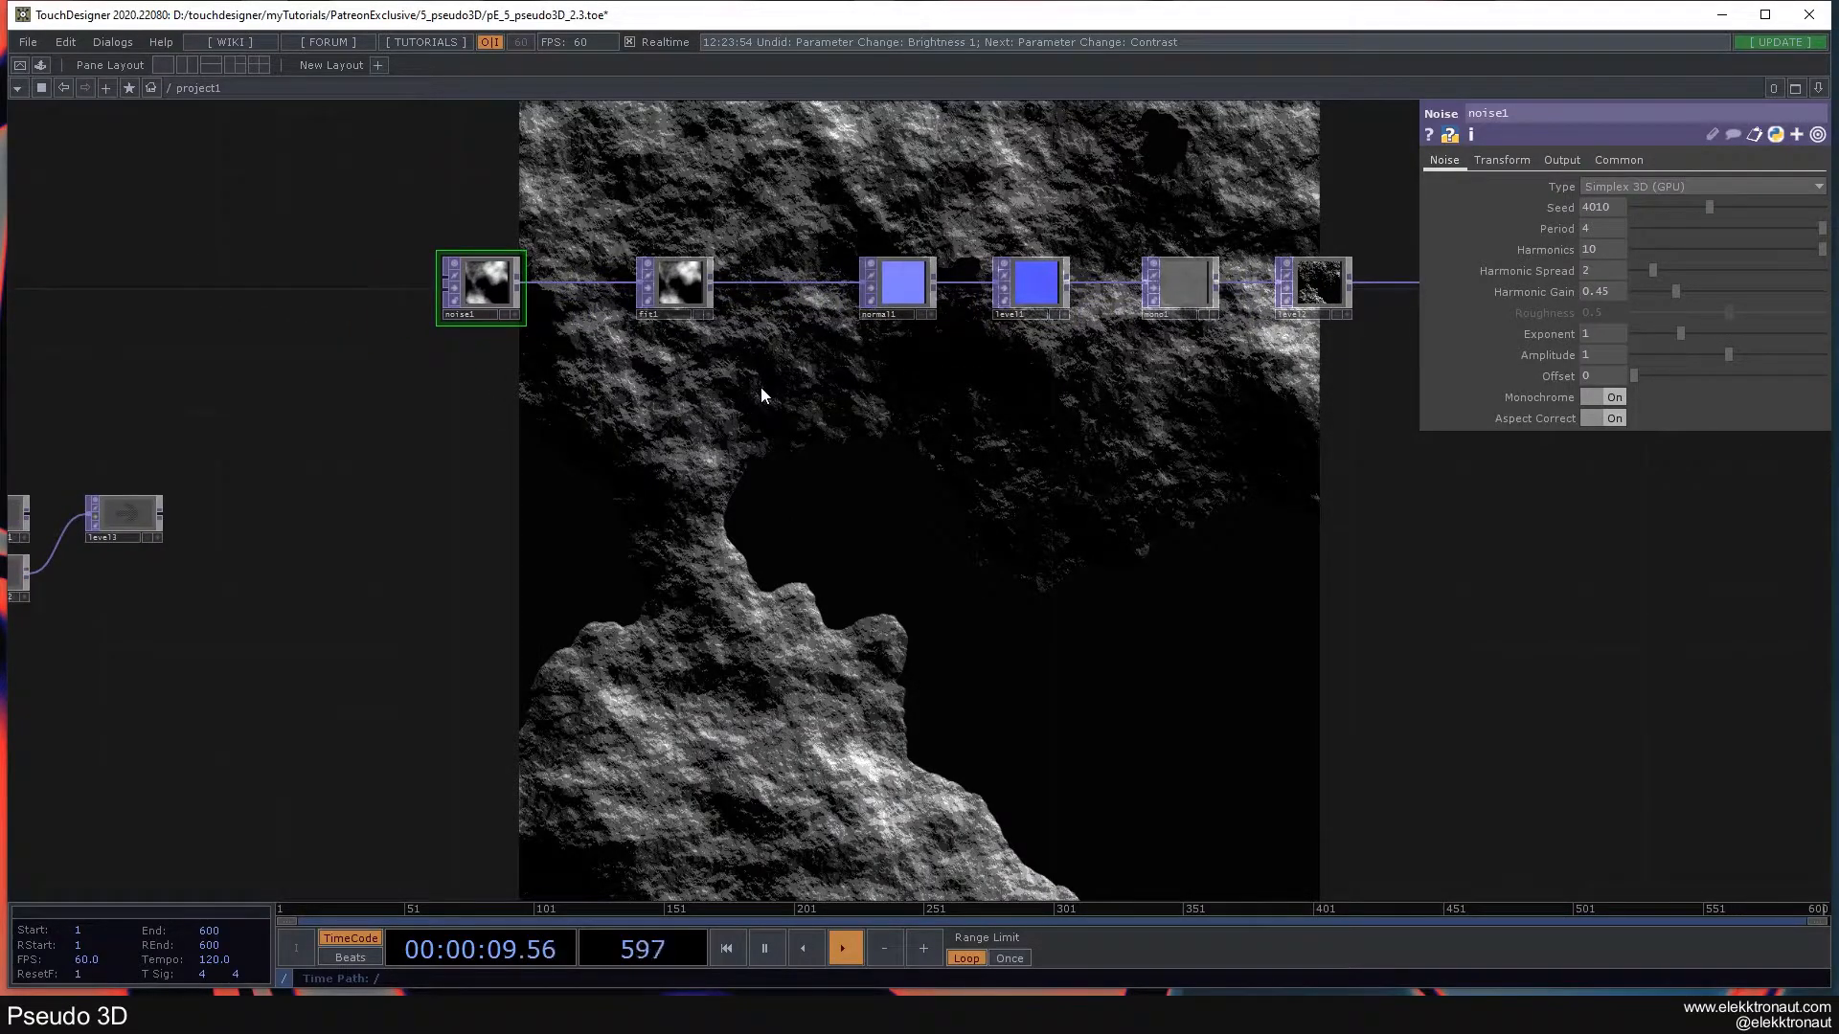
- Turn on dithering in the Noise node's output settings
{"action": "scroll", "coordinate": [502, 291], "scroll_direction": "up", "scroll_amount": 3}
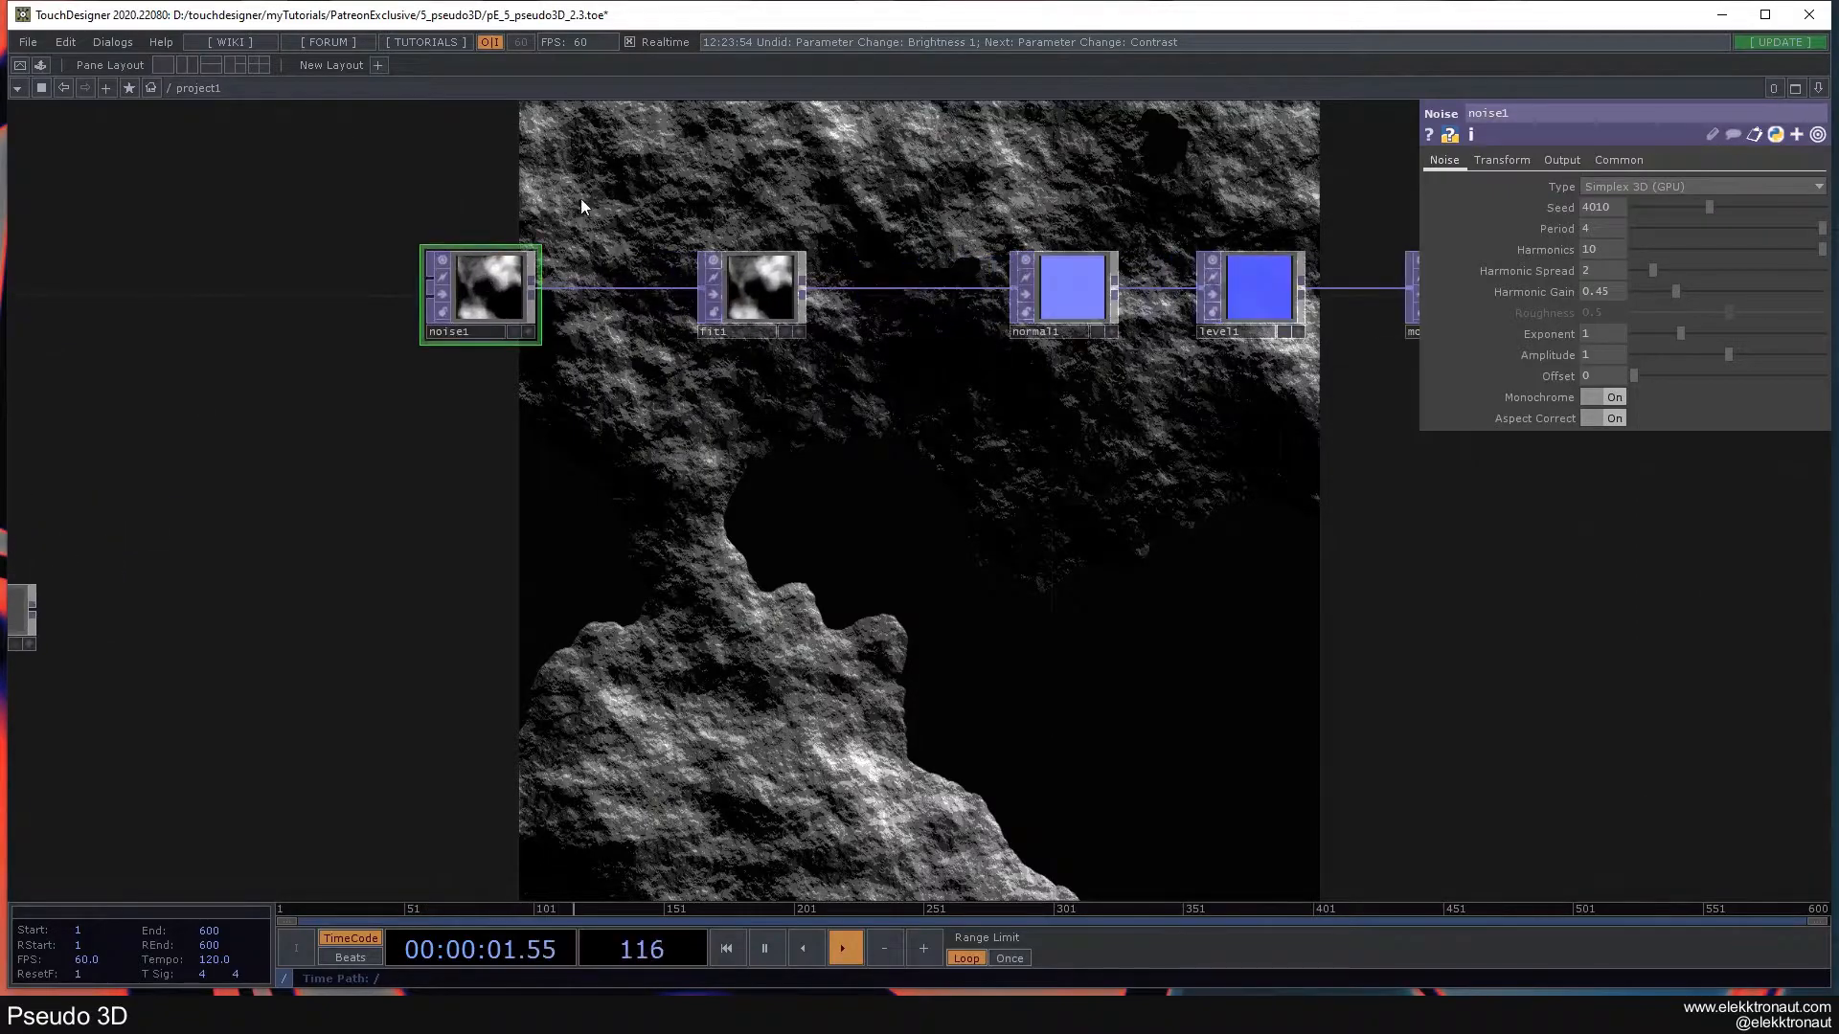
{"action": "left_click", "coordinate": [1565, 160]}
{"action": "left_click", "coordinate": [1605, 274]}
{"action": "left_click_drag", "start_coordinate": [1172, 492], "coordinate": [973, 349]}
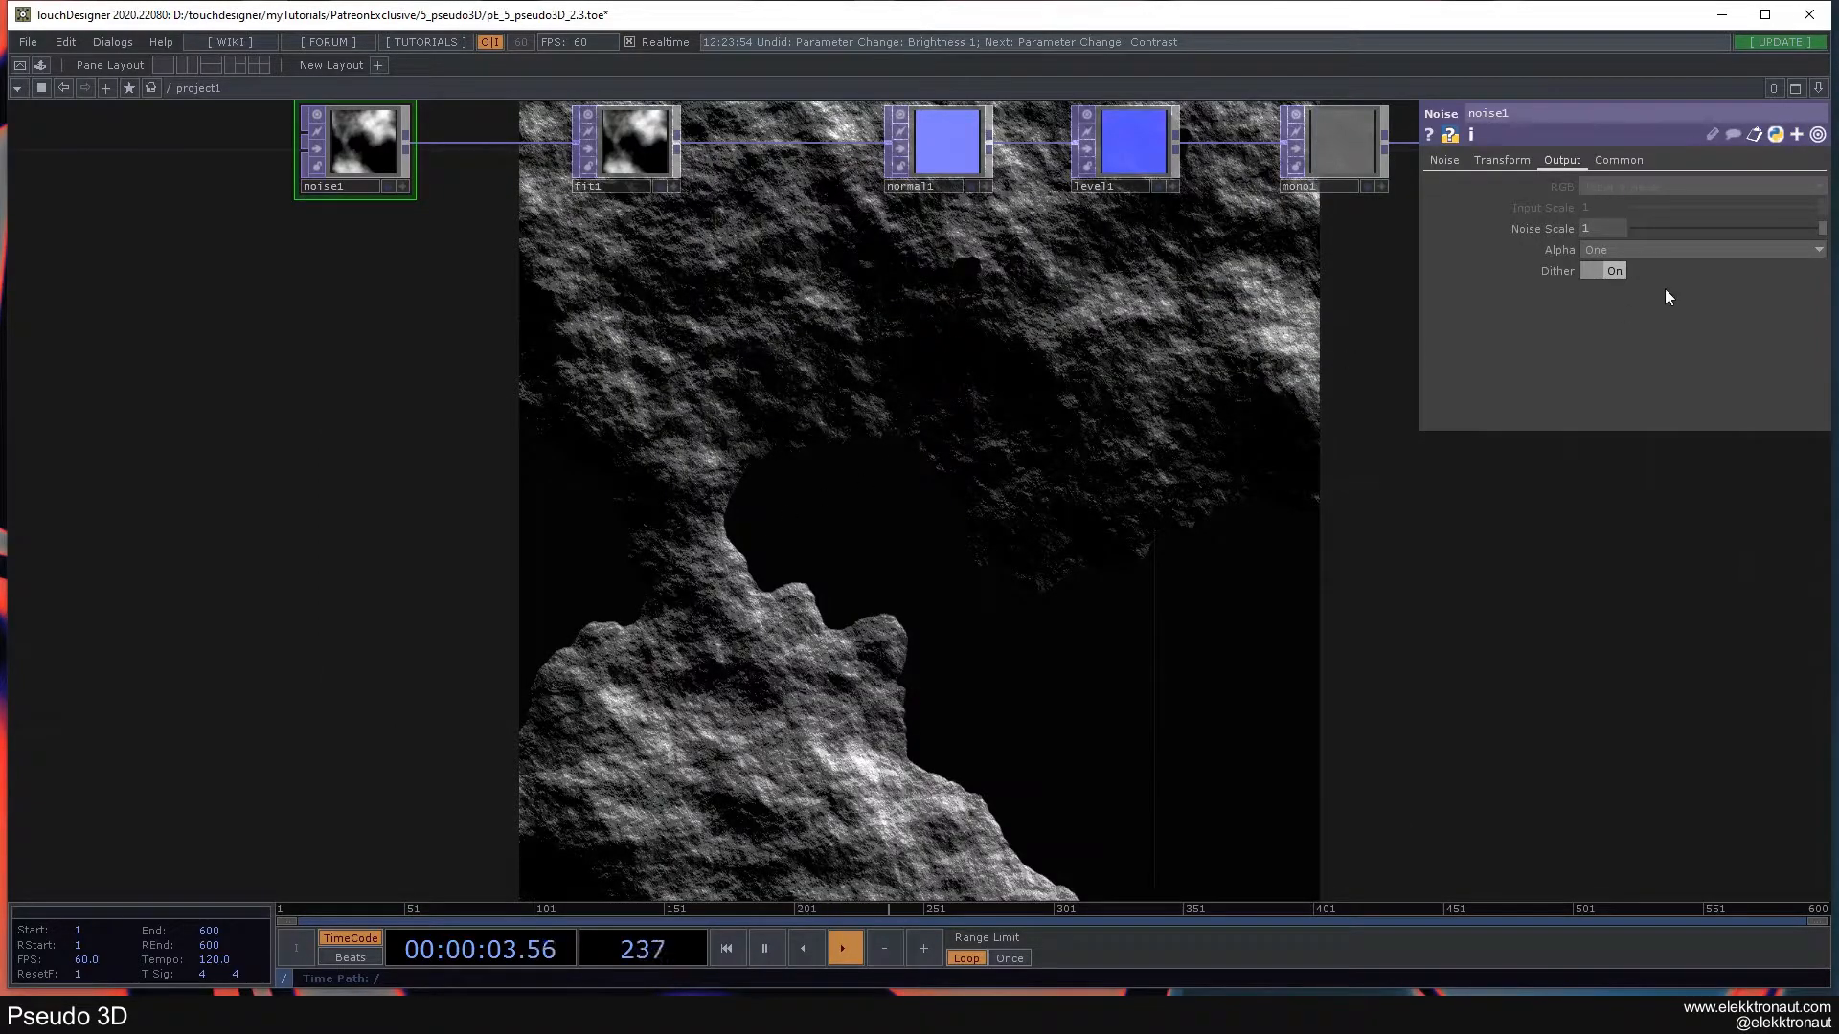
- Switch the Noise node's dithering off, check its resolution and pixel format settings, and switch dithering back on
{"action": "left_click", "coordinate": [1613, 273]}
{"action": "left_click", "coordinate": [1617, 161]}
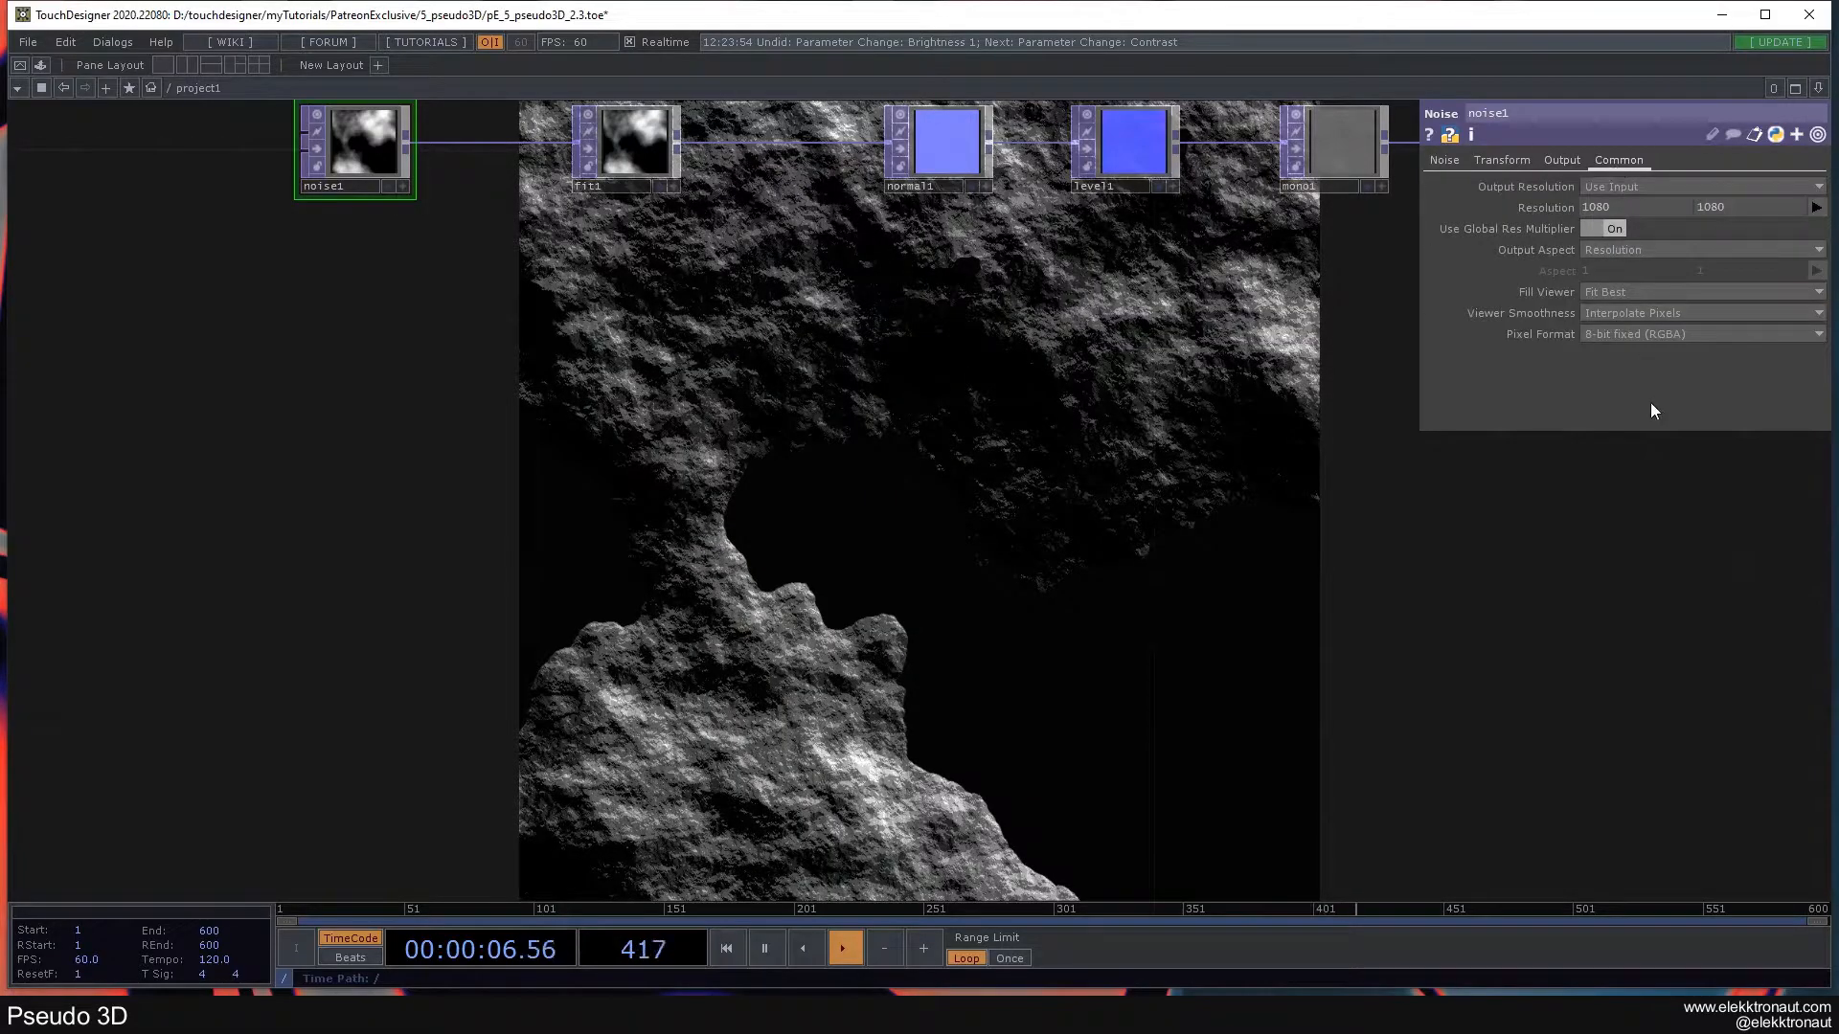
{"action": "left_click", "coordinate": [1559, 160]}
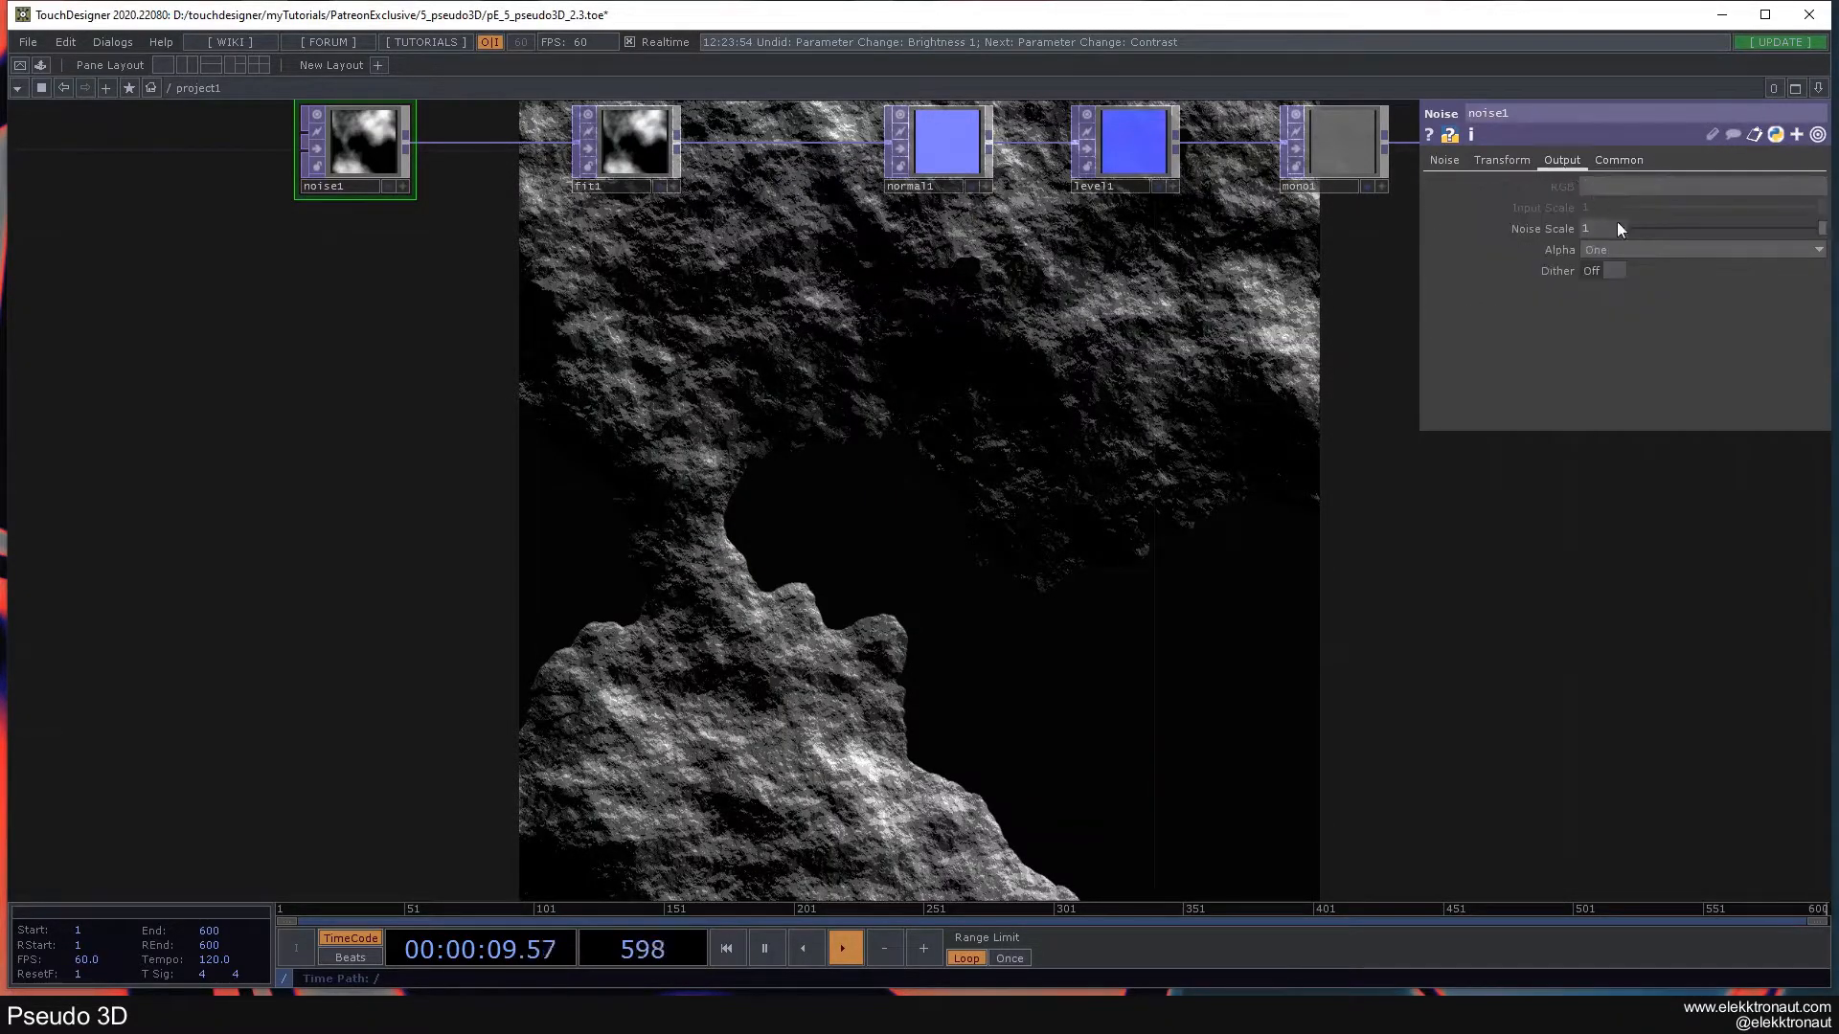
{"action": "left_click", "coordinate": [1615, 272]}
{"action": "left_click_drag", "start_coordinate": [1042, 396], "coordinate": [1036, 316]}
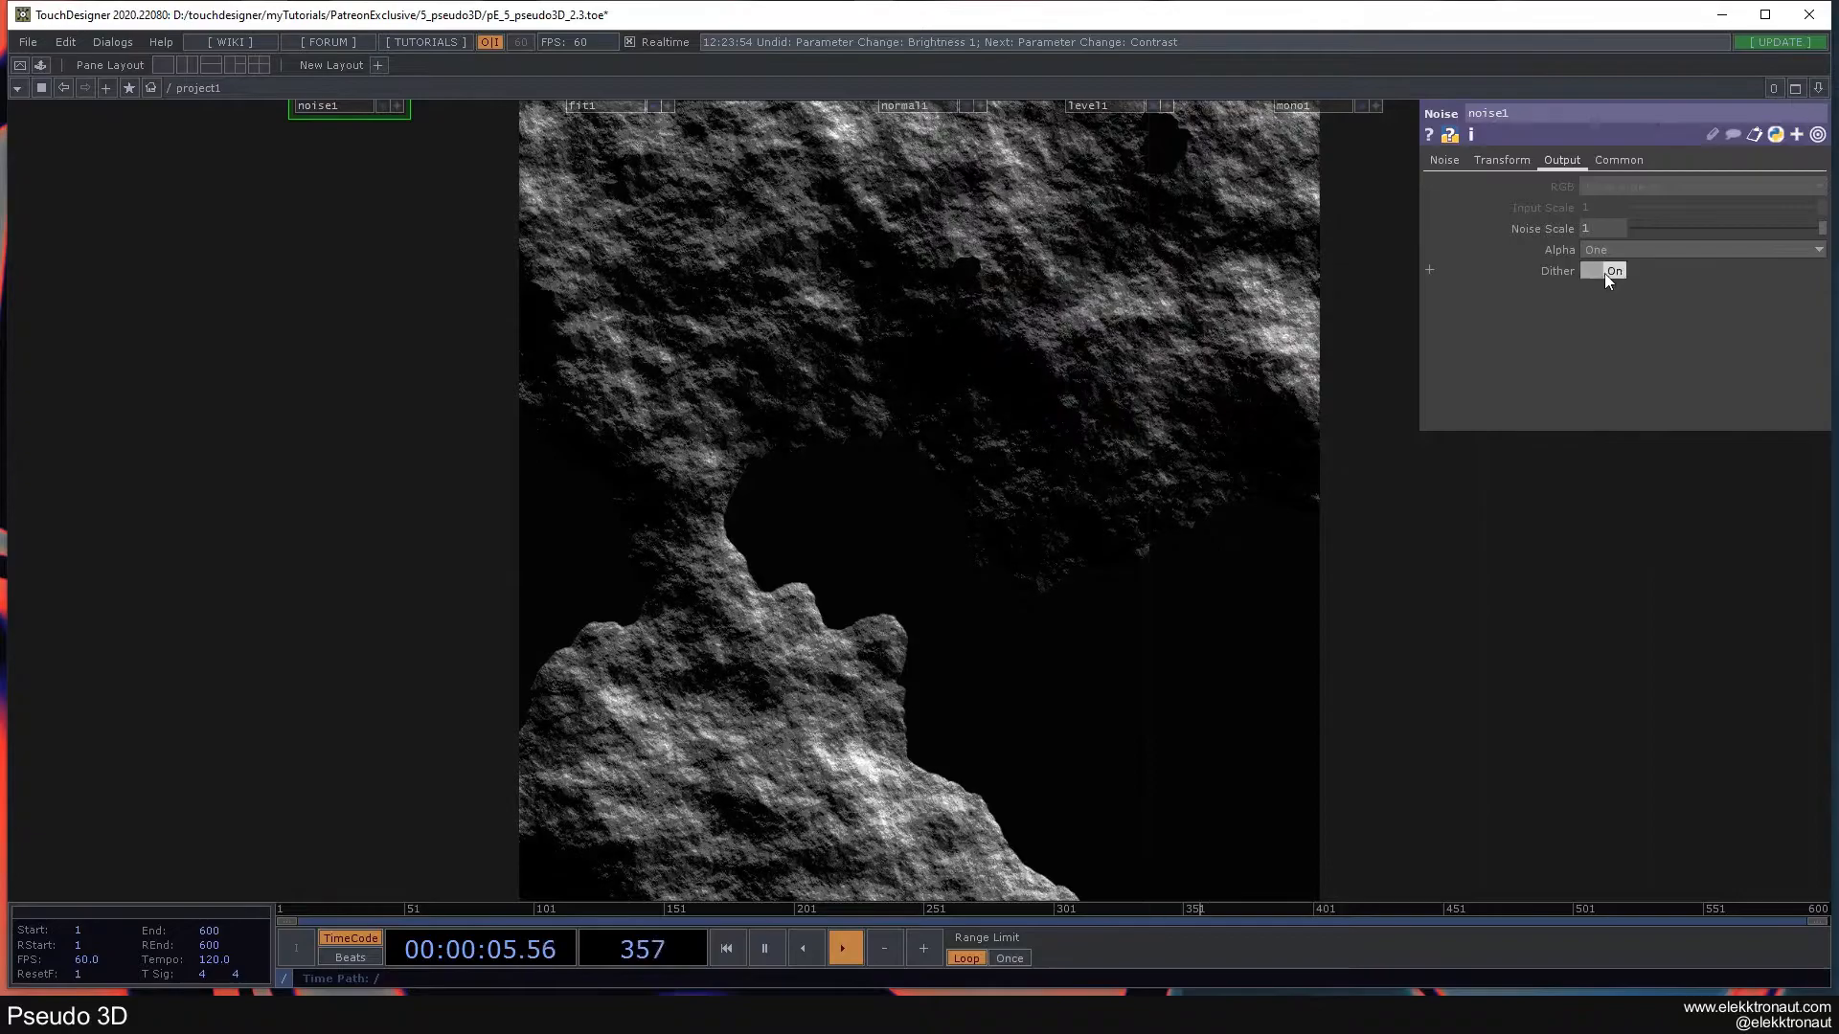
- Review the Noise node's output, common and noise settings along with the rest of the node chain
{"action": "scroll", "coordinate": [1054, 383], "scroll_direction": "down", "scroll_amount": 3}
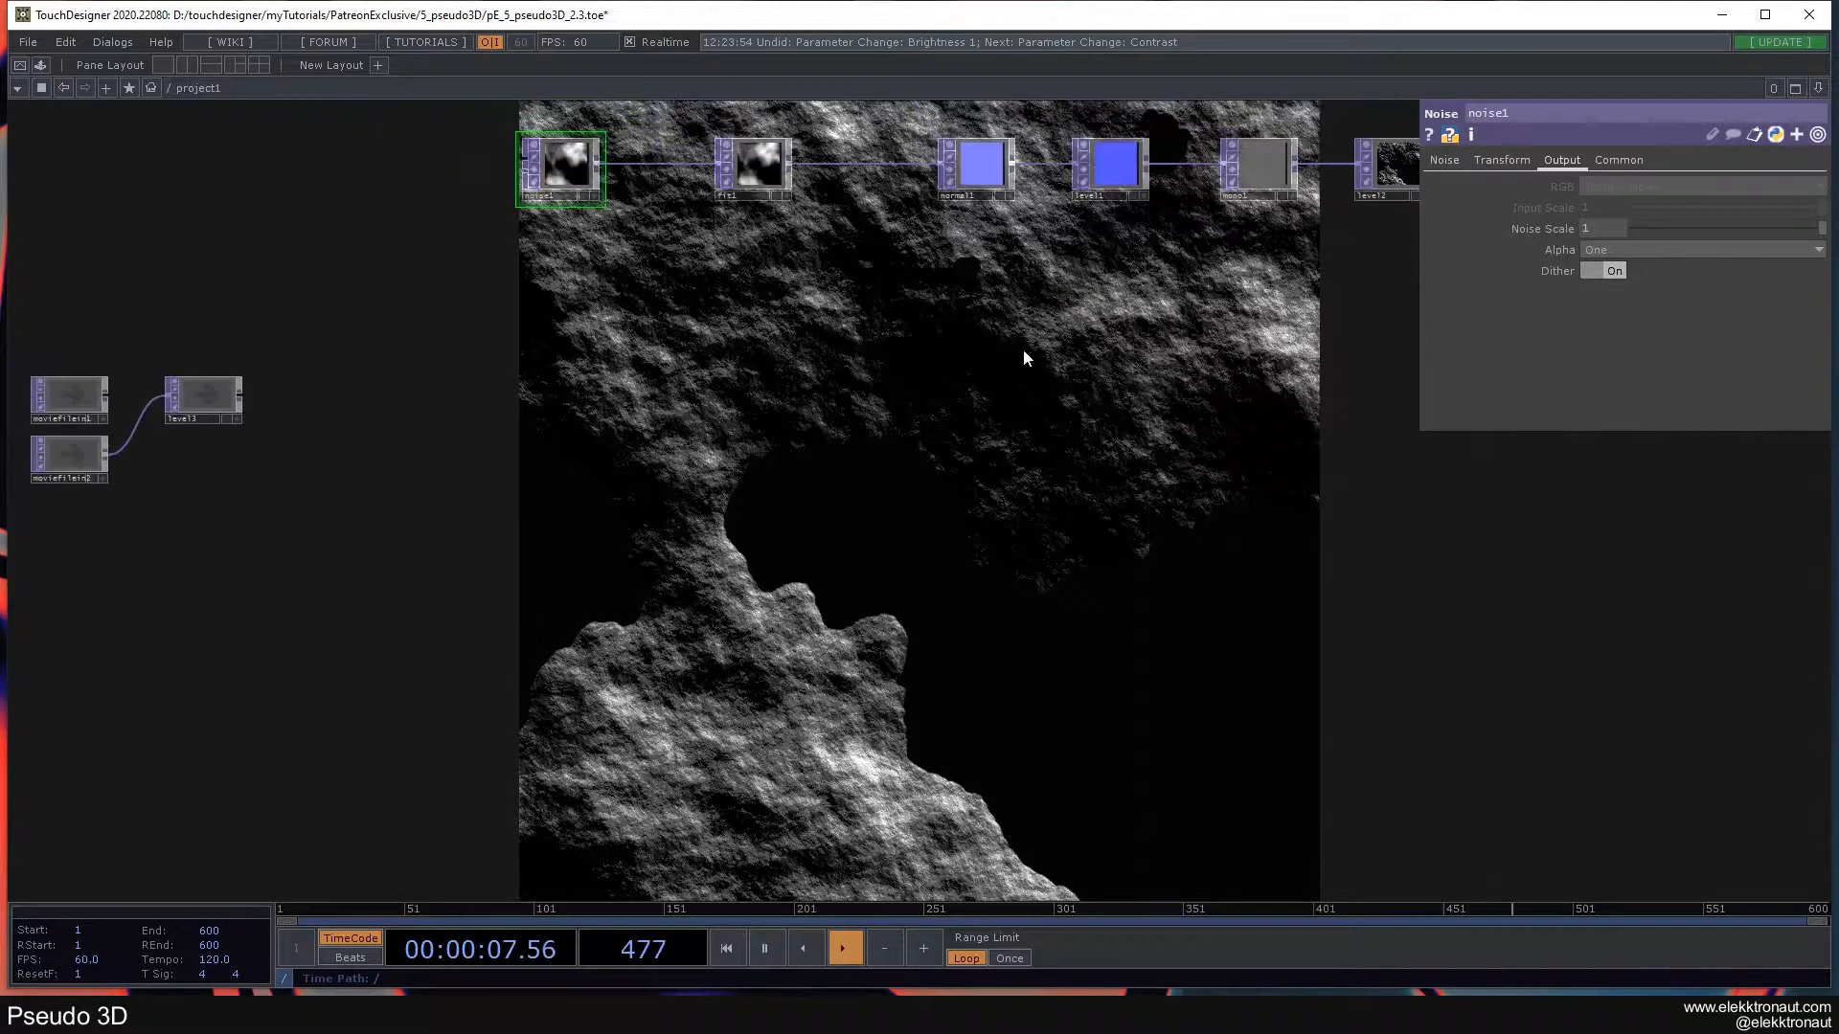
{"action": "left_click_drag", "start_coordinate": [1027, 345], "coordinate": [859, 450]}
{"action": "scroll", "coordinate": [445, 325], "scroll_direction": "up", "scroll_amount": 4}
{"action": "scroll", "coordinate": [447, 335], "scroll_direction": "down", "scroll_amount": 2}
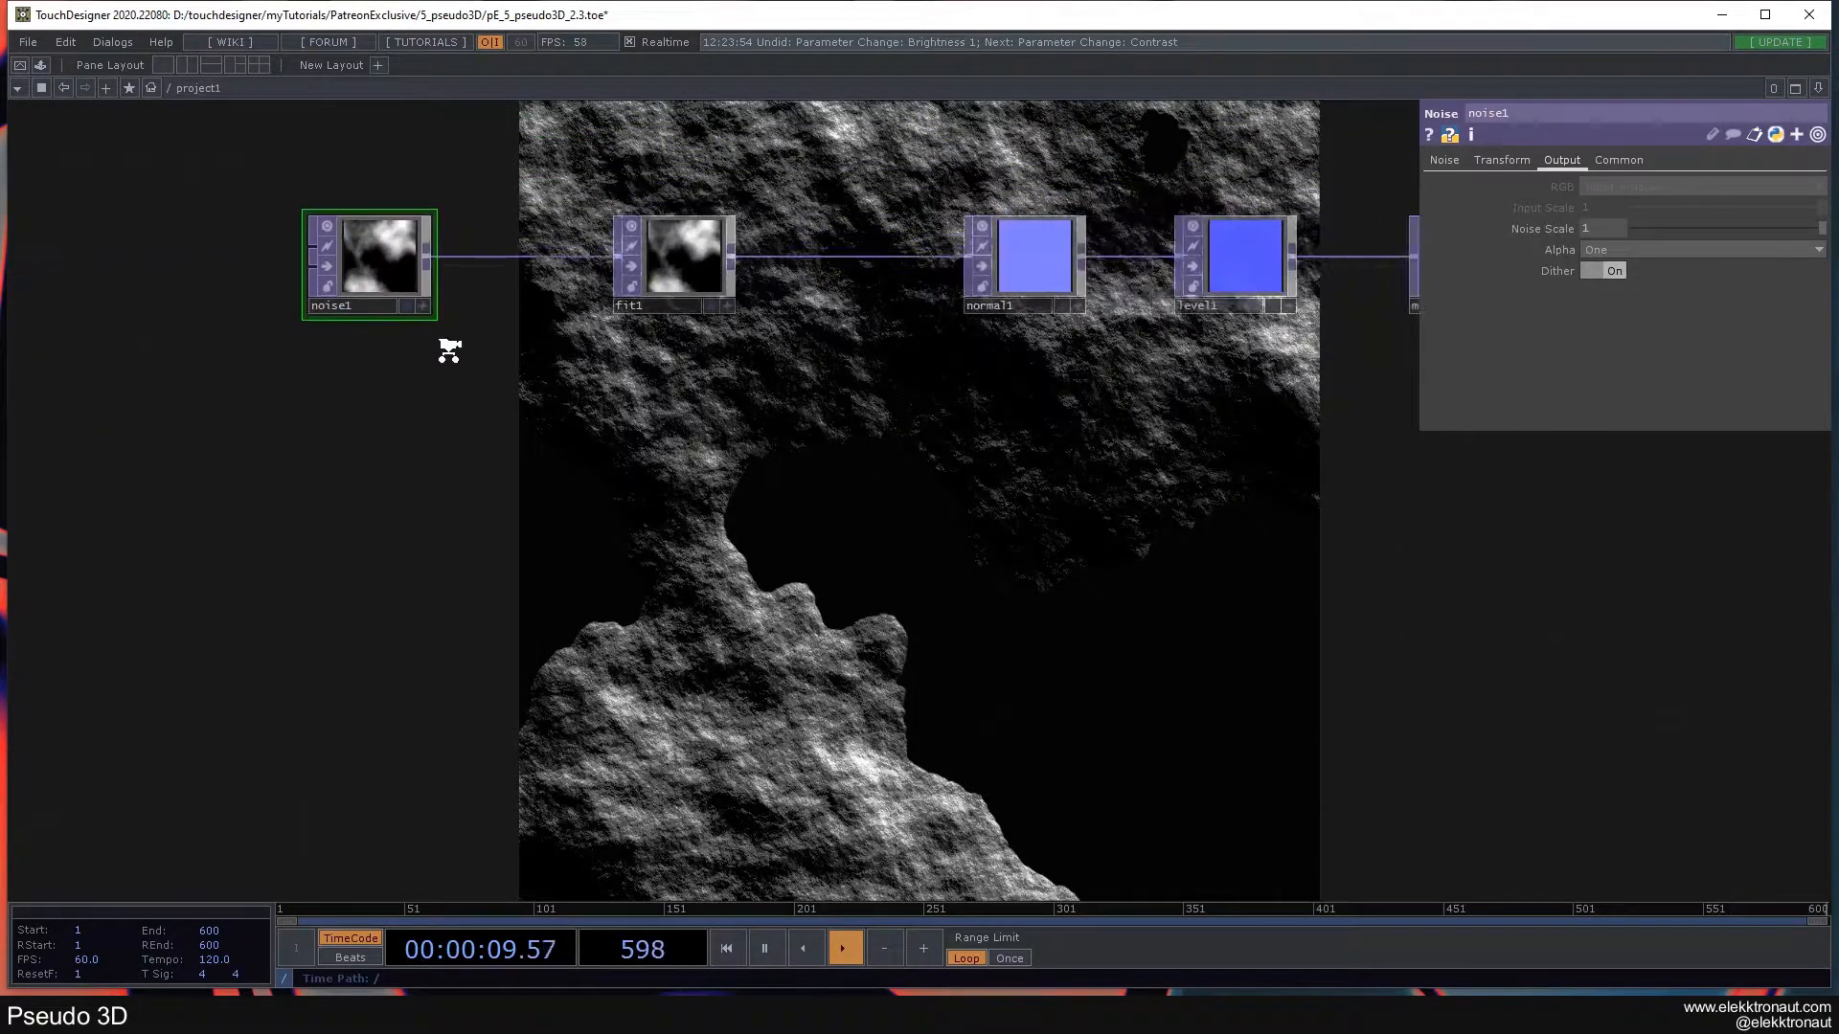
{"action": "left_click_drag", "start_coordinate": [525, 383], "coordinate": [480, 377]}
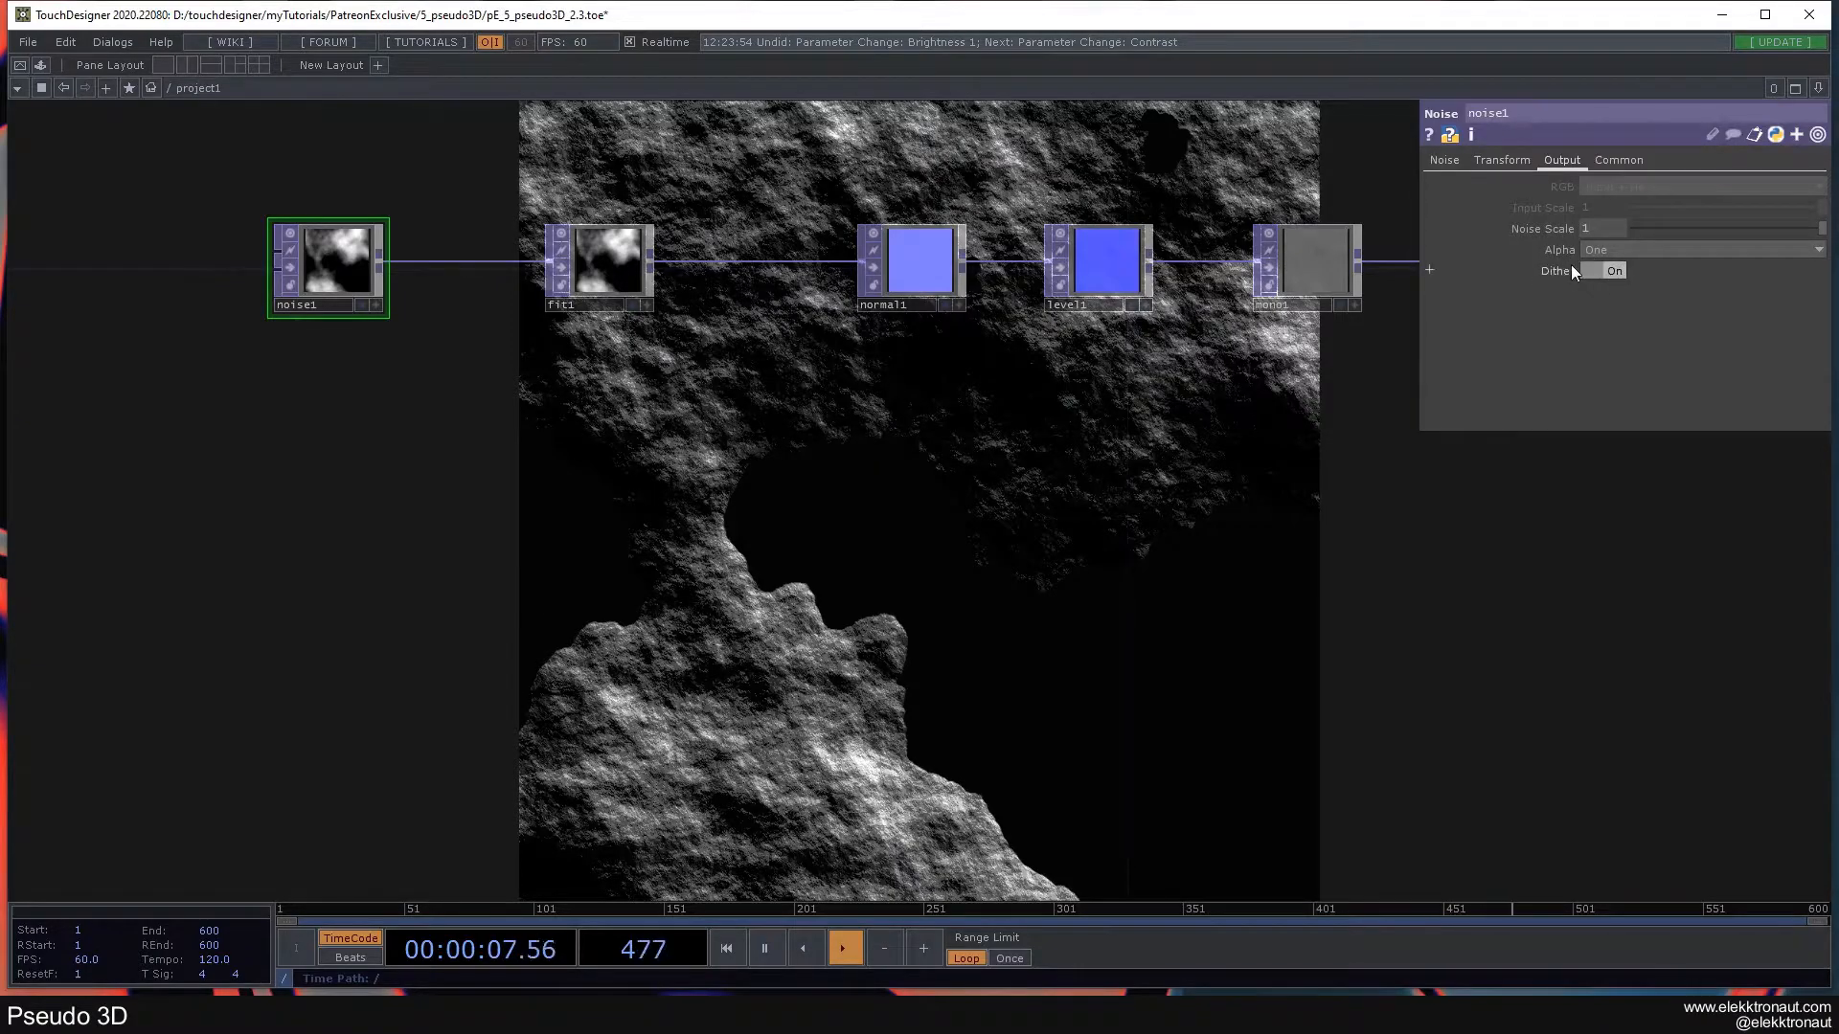
{"action": "left_click", "coordinate": [1601, 161]}
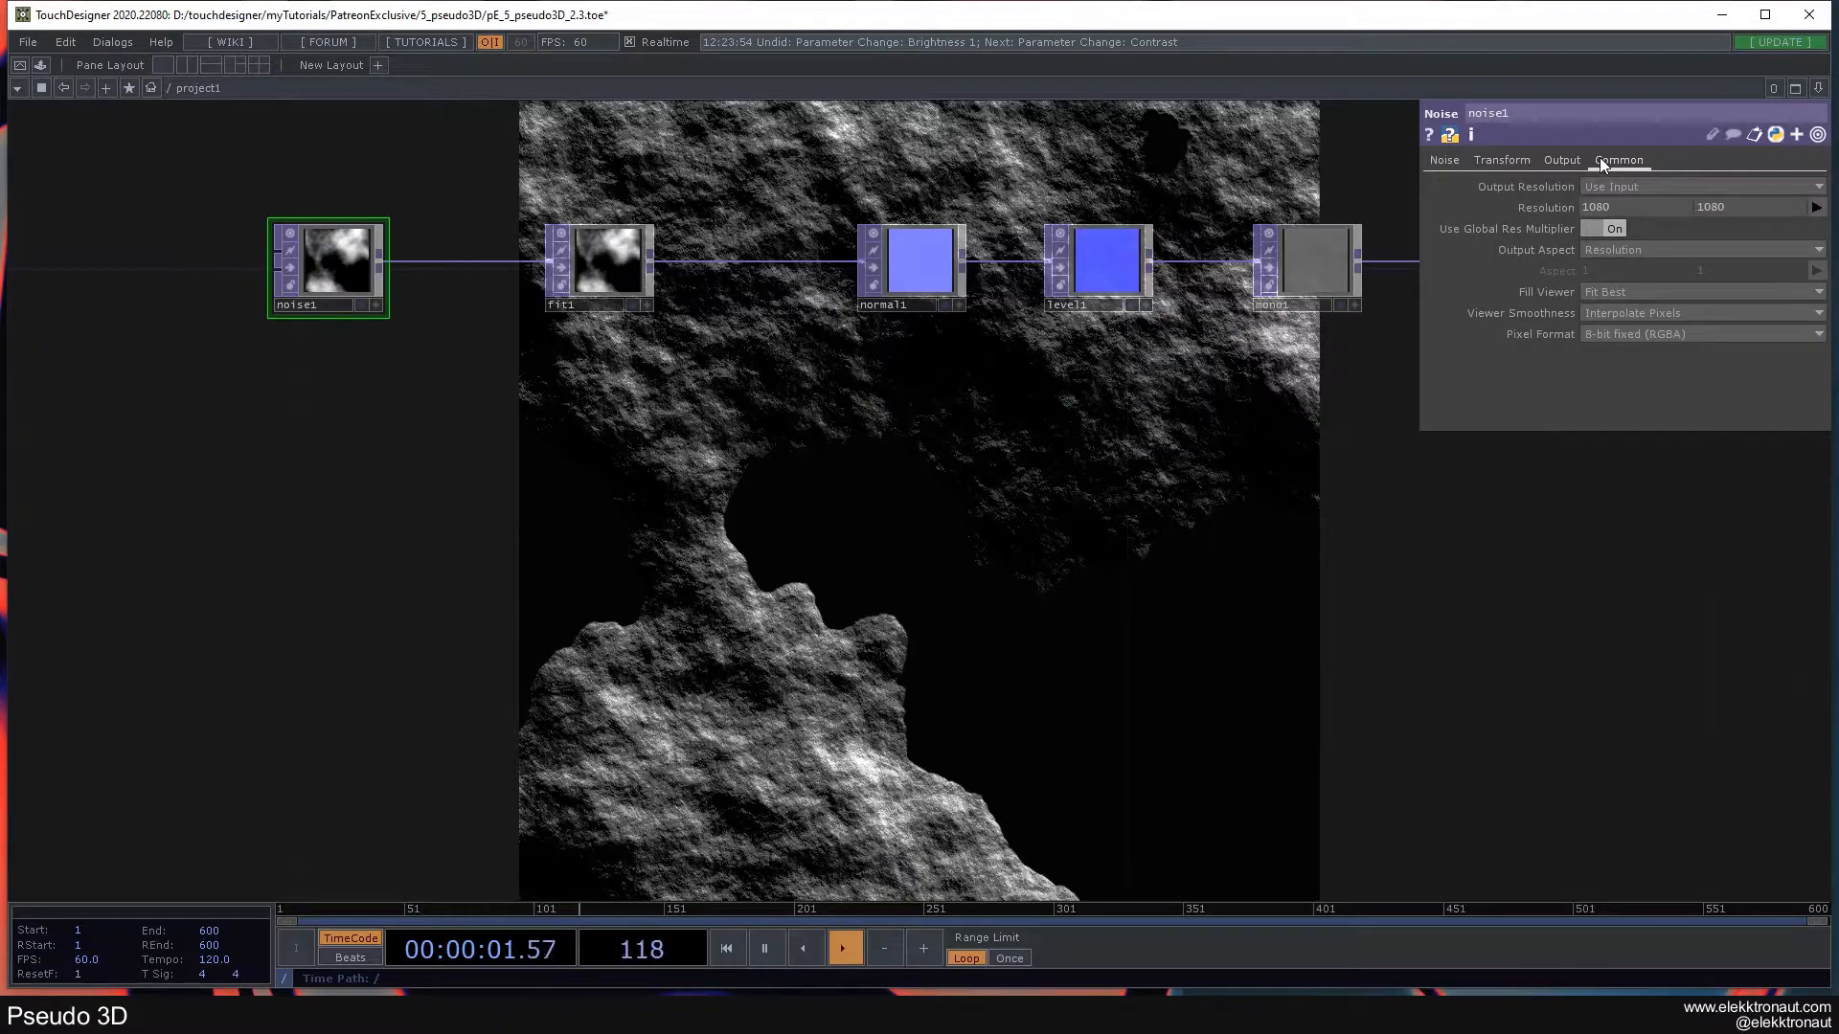
{"action": "left_click", "coordinate": [1442, 160]}
{"action": "left_click_drag", "start_coordinate": [981, 490], "coordinate": [787, 487]}
{"action": "scroll", "coordinate": [786, 487], "scroll_direction": "down", "scroll_amount": 3}
{"action": "left_click_drag", "start_coordinate": [650, 481], "coordinate": [463, 502]}
{"action": "scroll", "coordinate": [365, 436], "scroll_direction": "up", "scroll_amount": 2}
{"action": "right_click", "coordinate": [374, 318]}
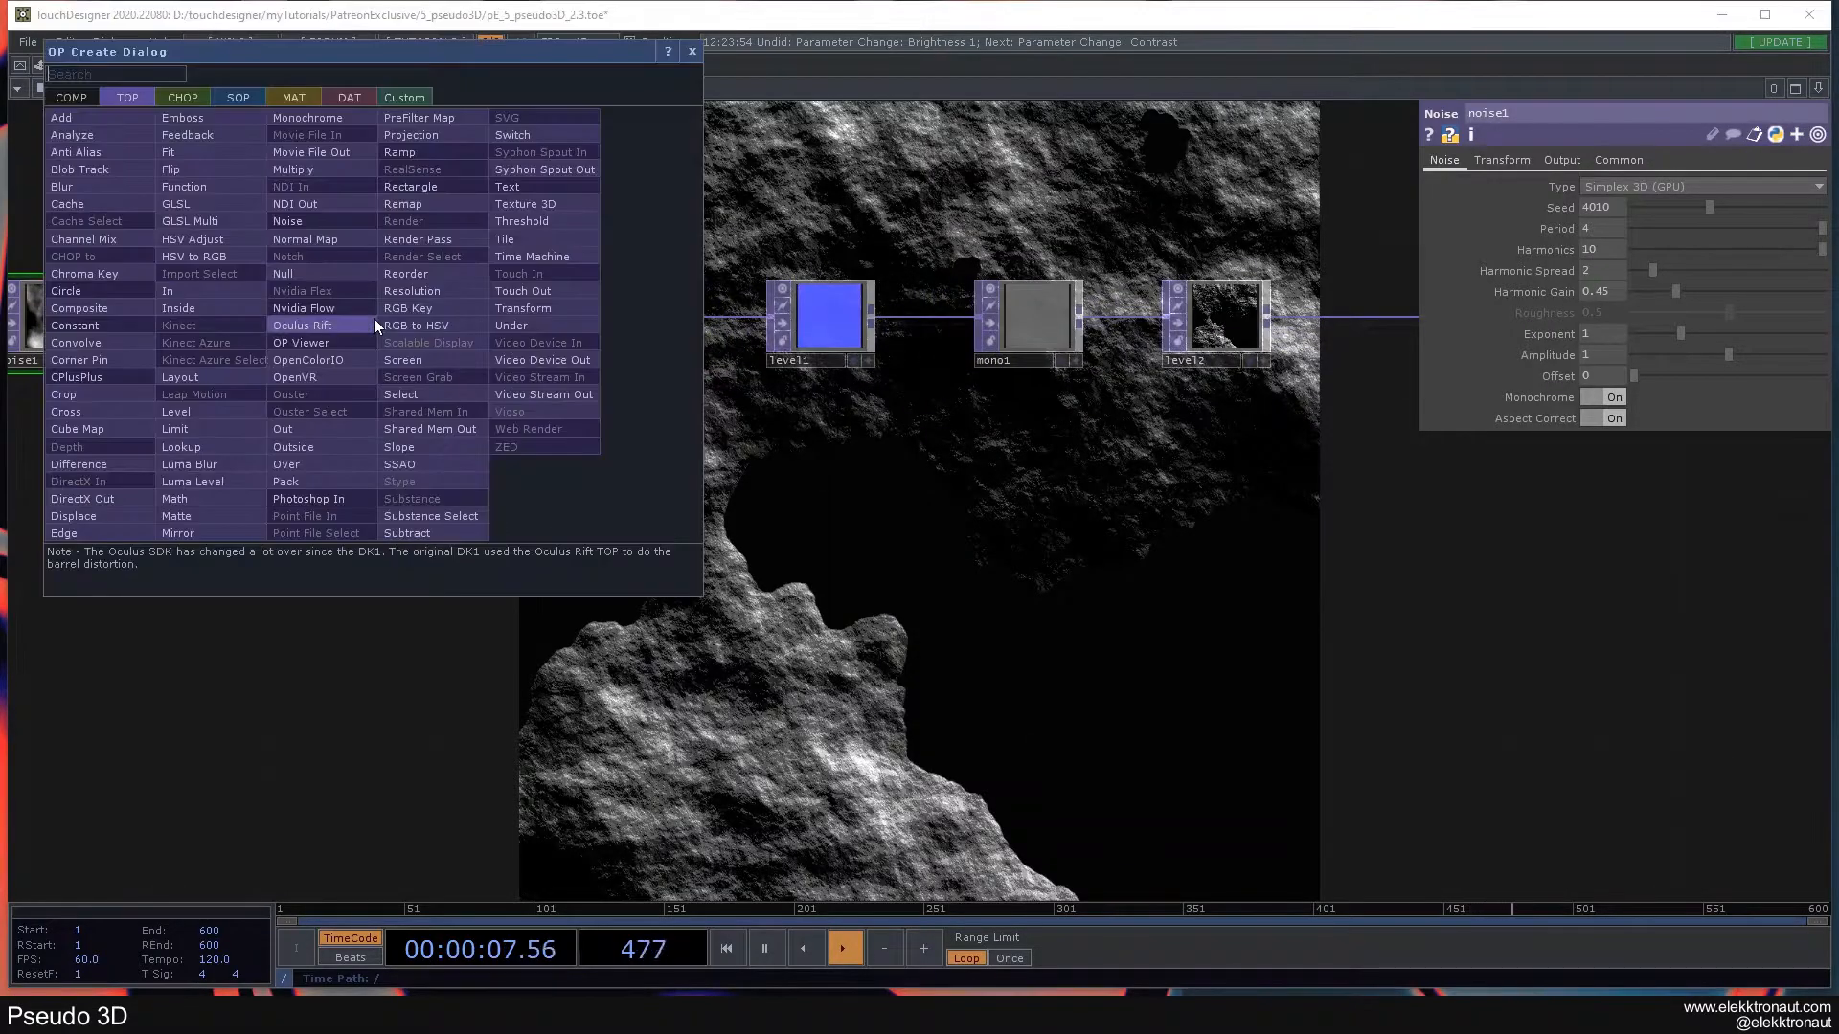
{"action": "left_click", "coordinate": [692, 52]}
{"action": "left_click_drag", "start_coordinate": [803, 465], "coordinate": [814, 284]}
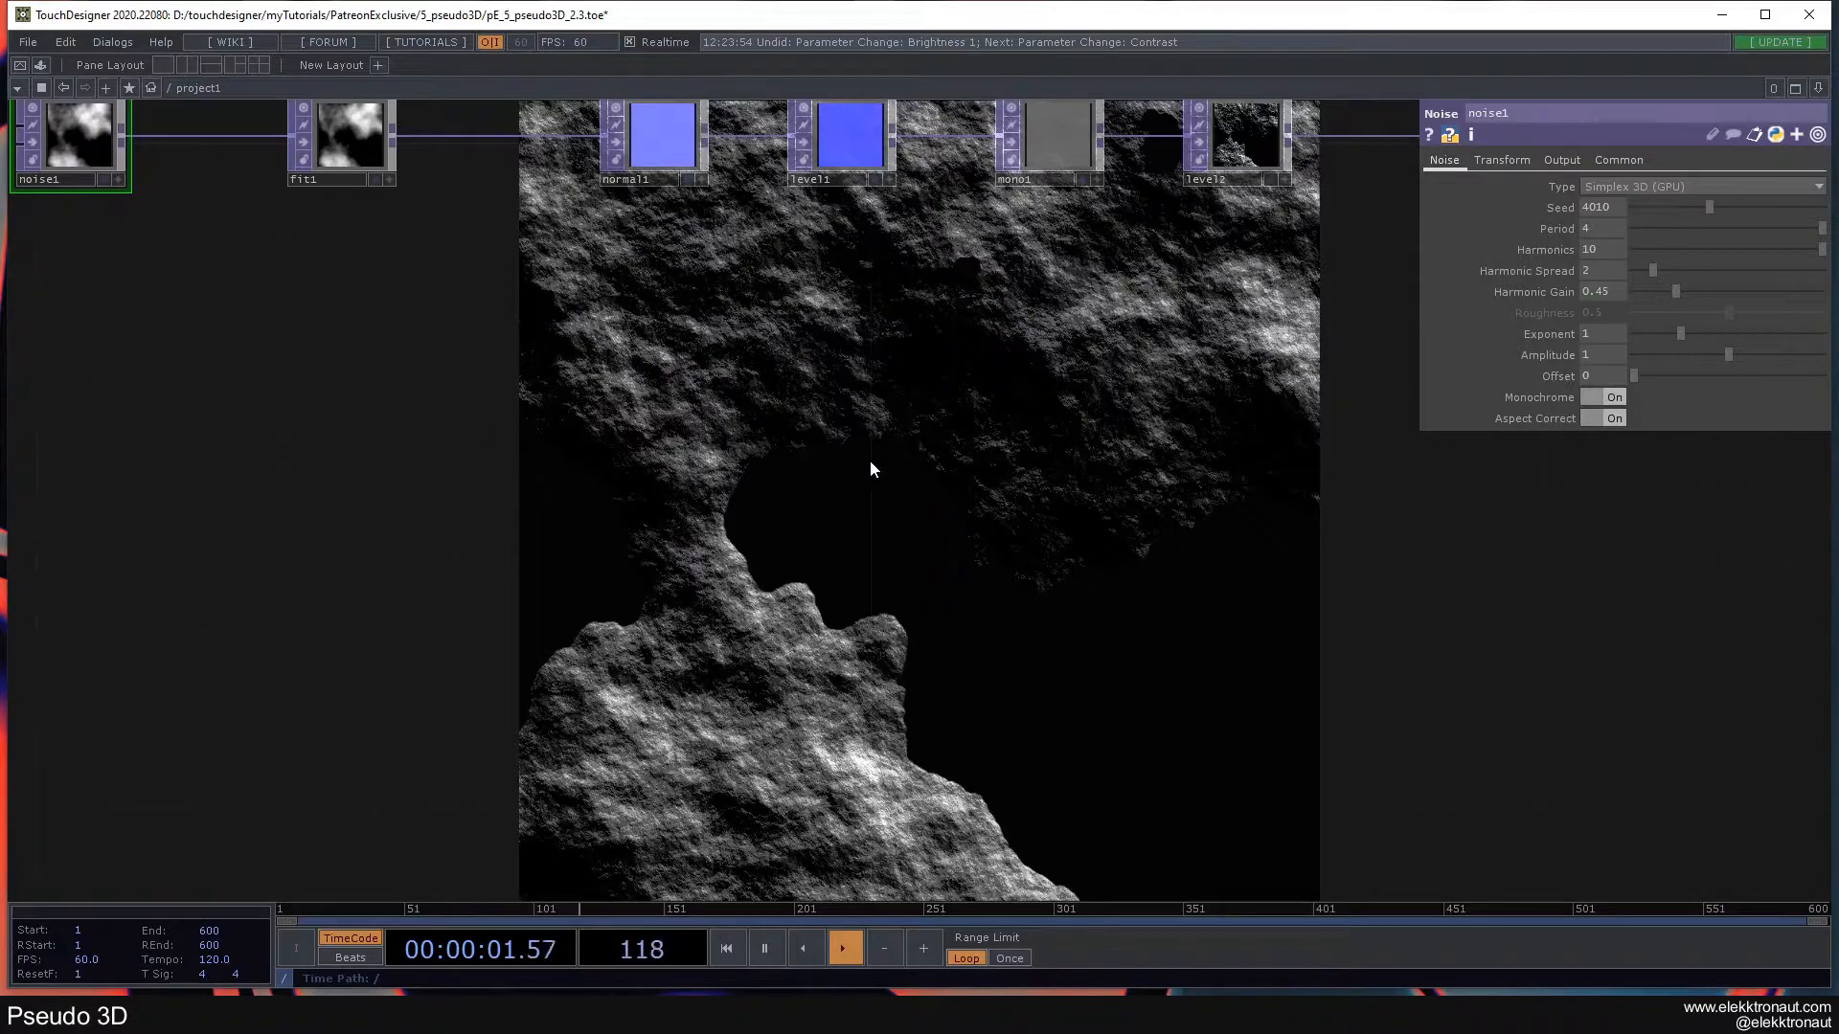
{"action": "left_click_drag", "start_coordinate": [676, 408], "coordinate": [652, 502]}
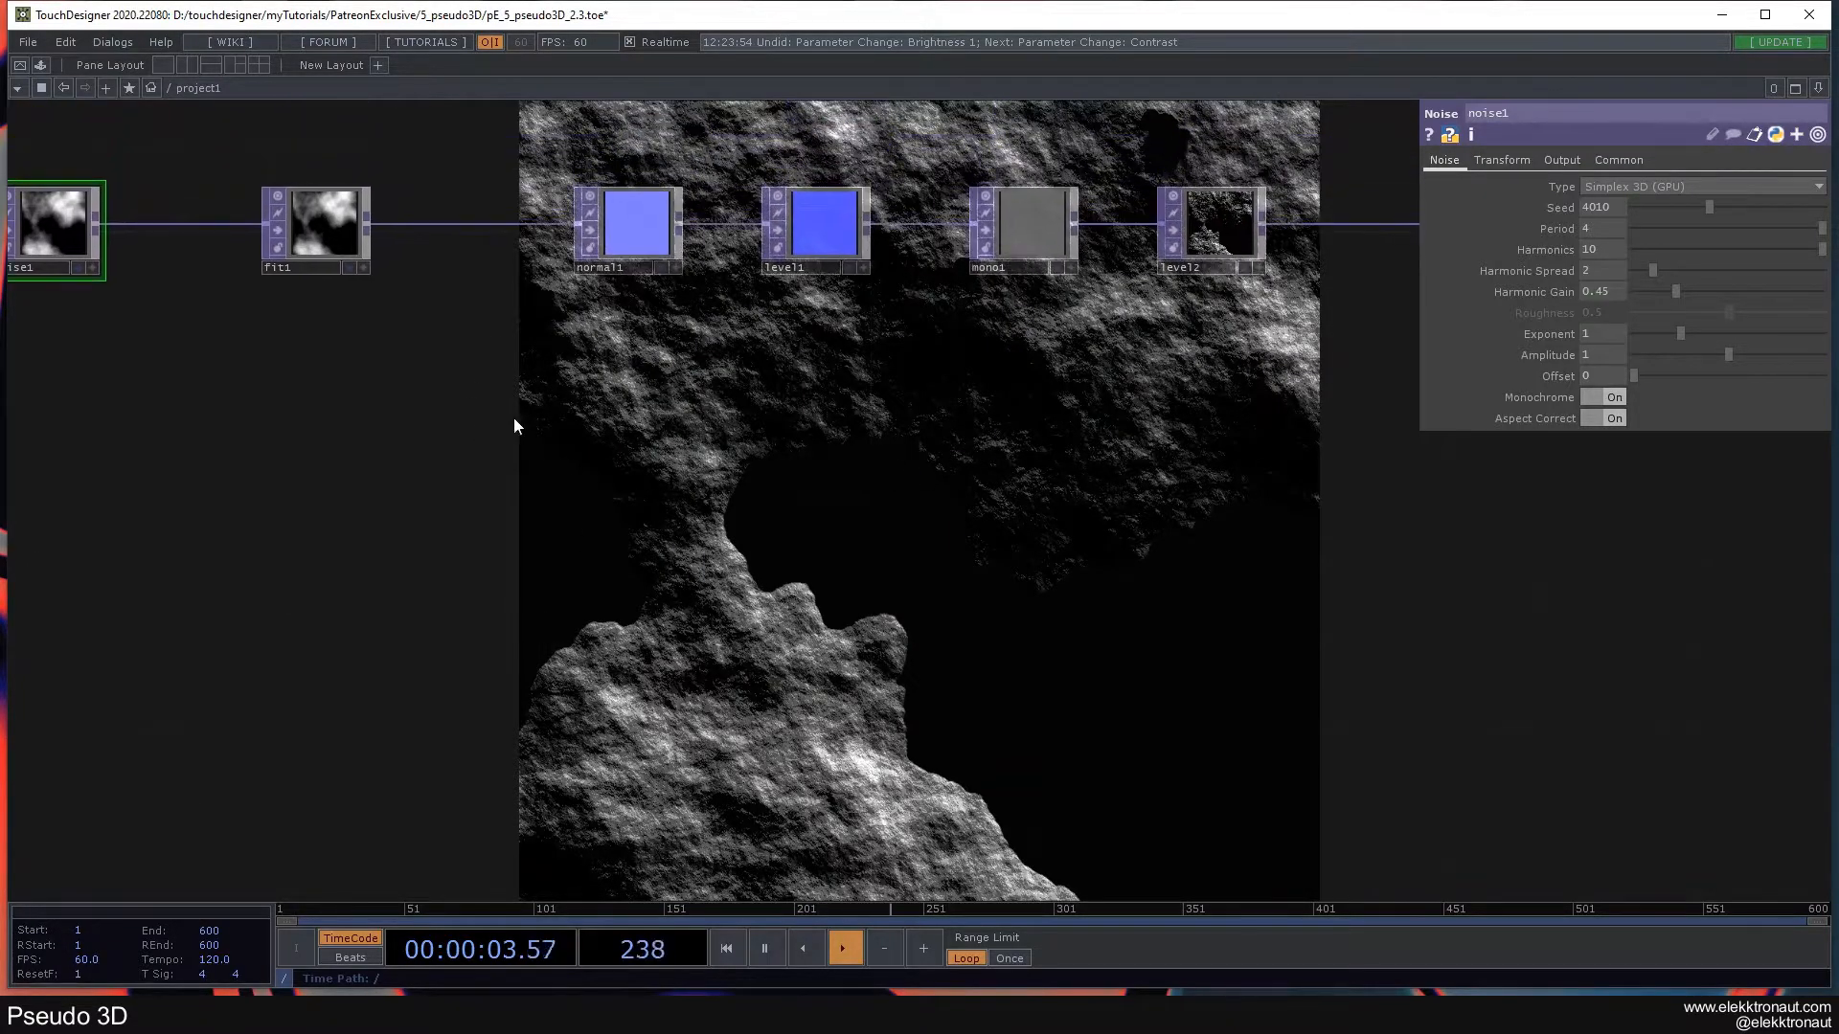
{"action": "left_click_drag", "start_coordinate": [795, 596], "coordinate": [839, 612]}
- Add an Emboss TOP branching off the Fit node's output, below the Normal Map node, and inspect its result up close
{"action": "left_click", "coordinate": [676, 220]}
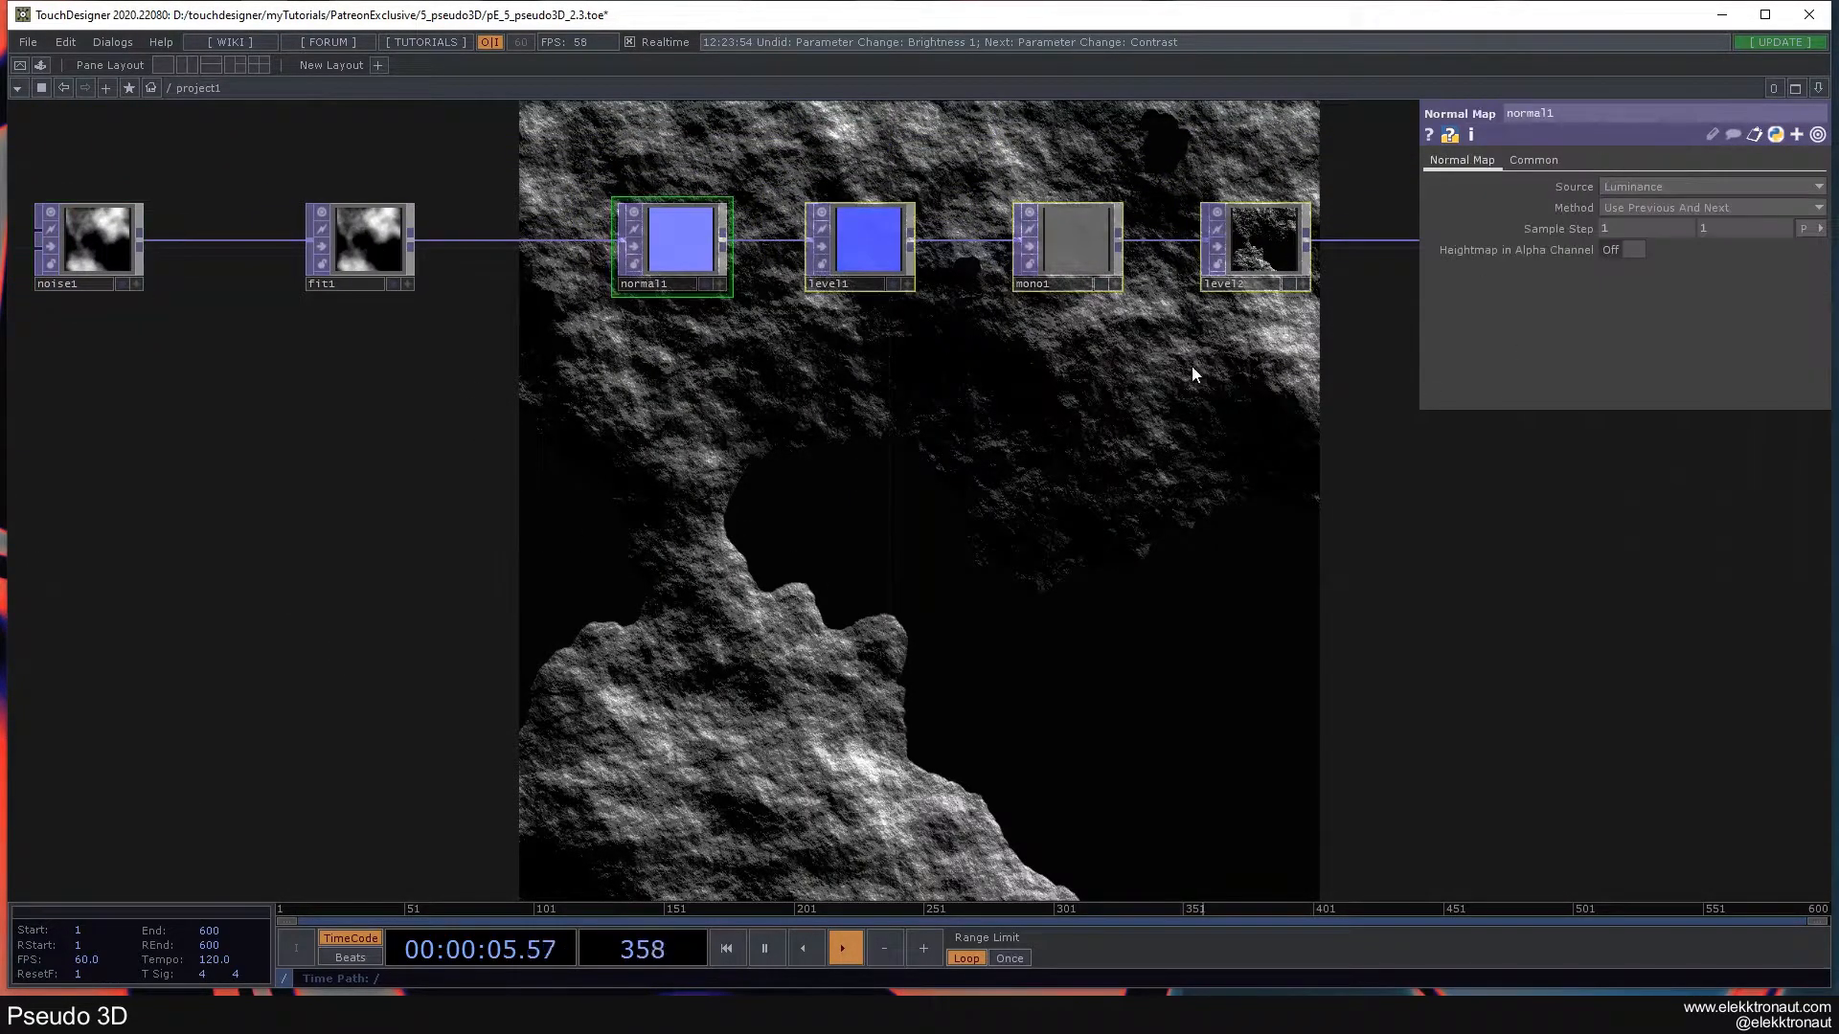
{"action": "right_click", "coordinate": [412, 245]}
{"action": "type", "text": "emb"}
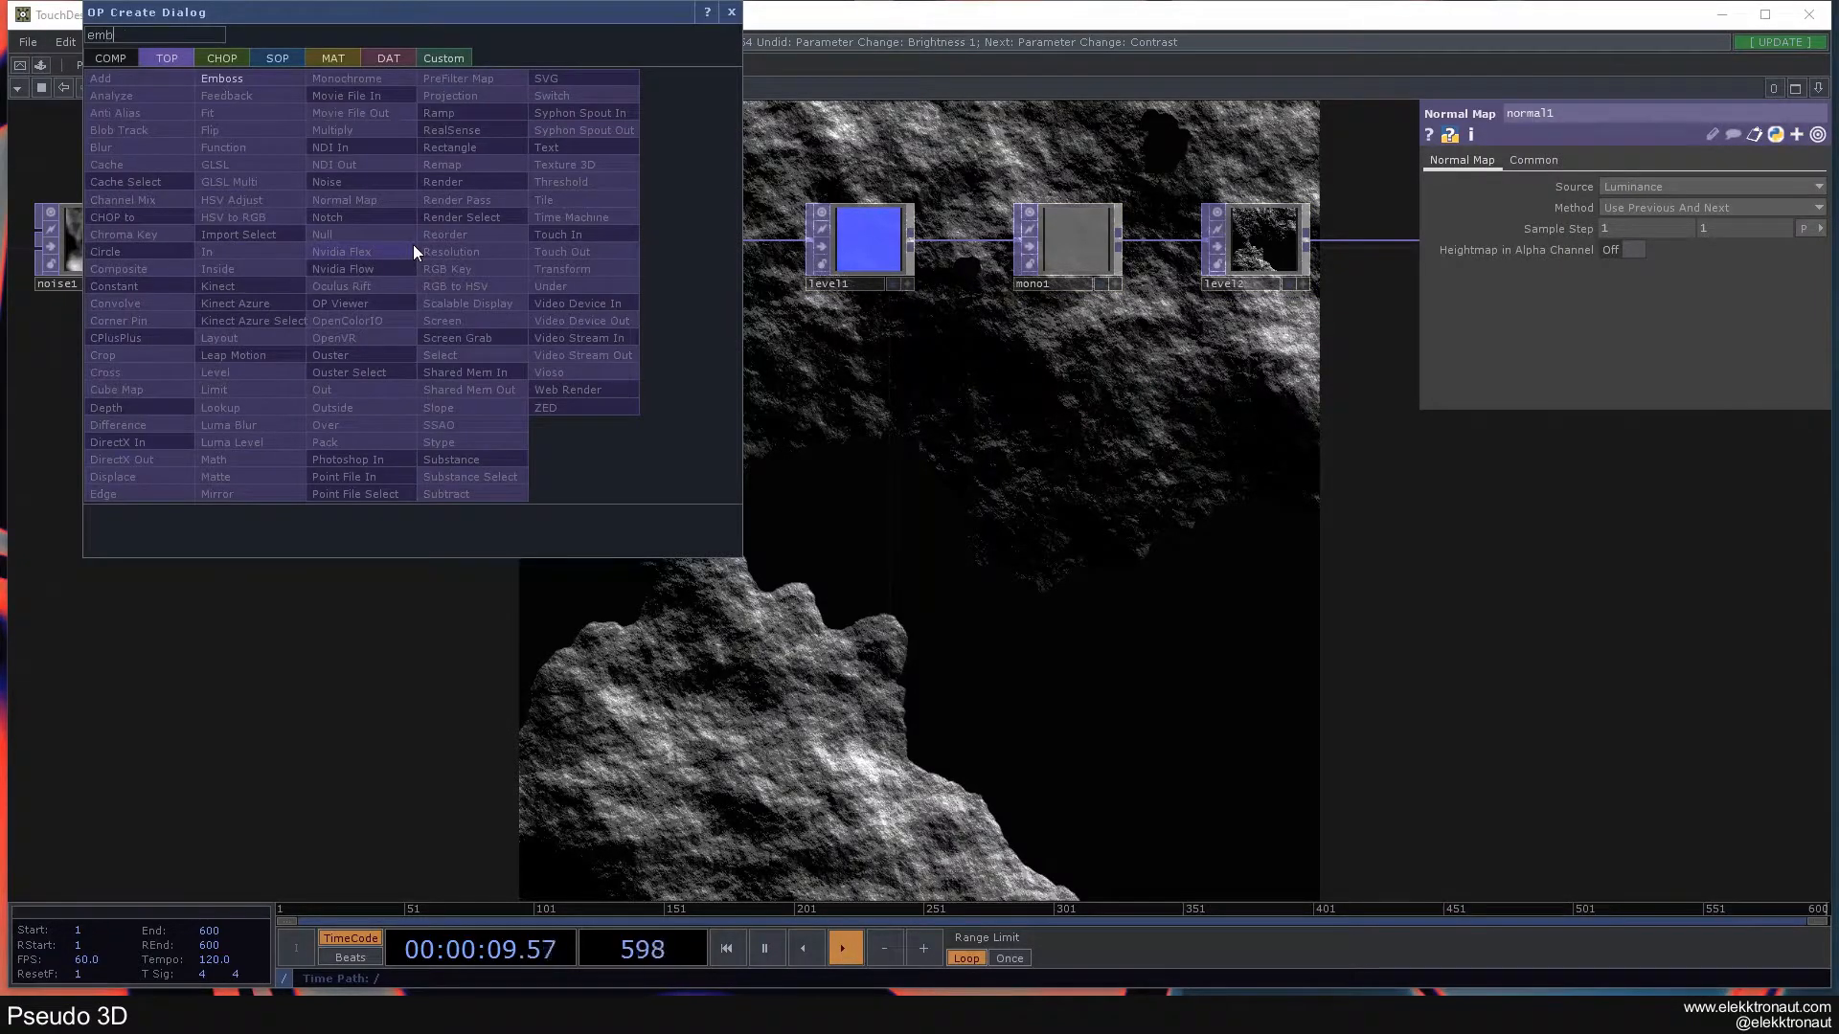
{"action": "left_click", "coordinate": [238, 78]}
{"action": "left_click", "coordinate": [691, 508]}
{"action": "scroll", "coordinate": [676, 518], "scroll_direction": "up", "scroll_amount": 5}
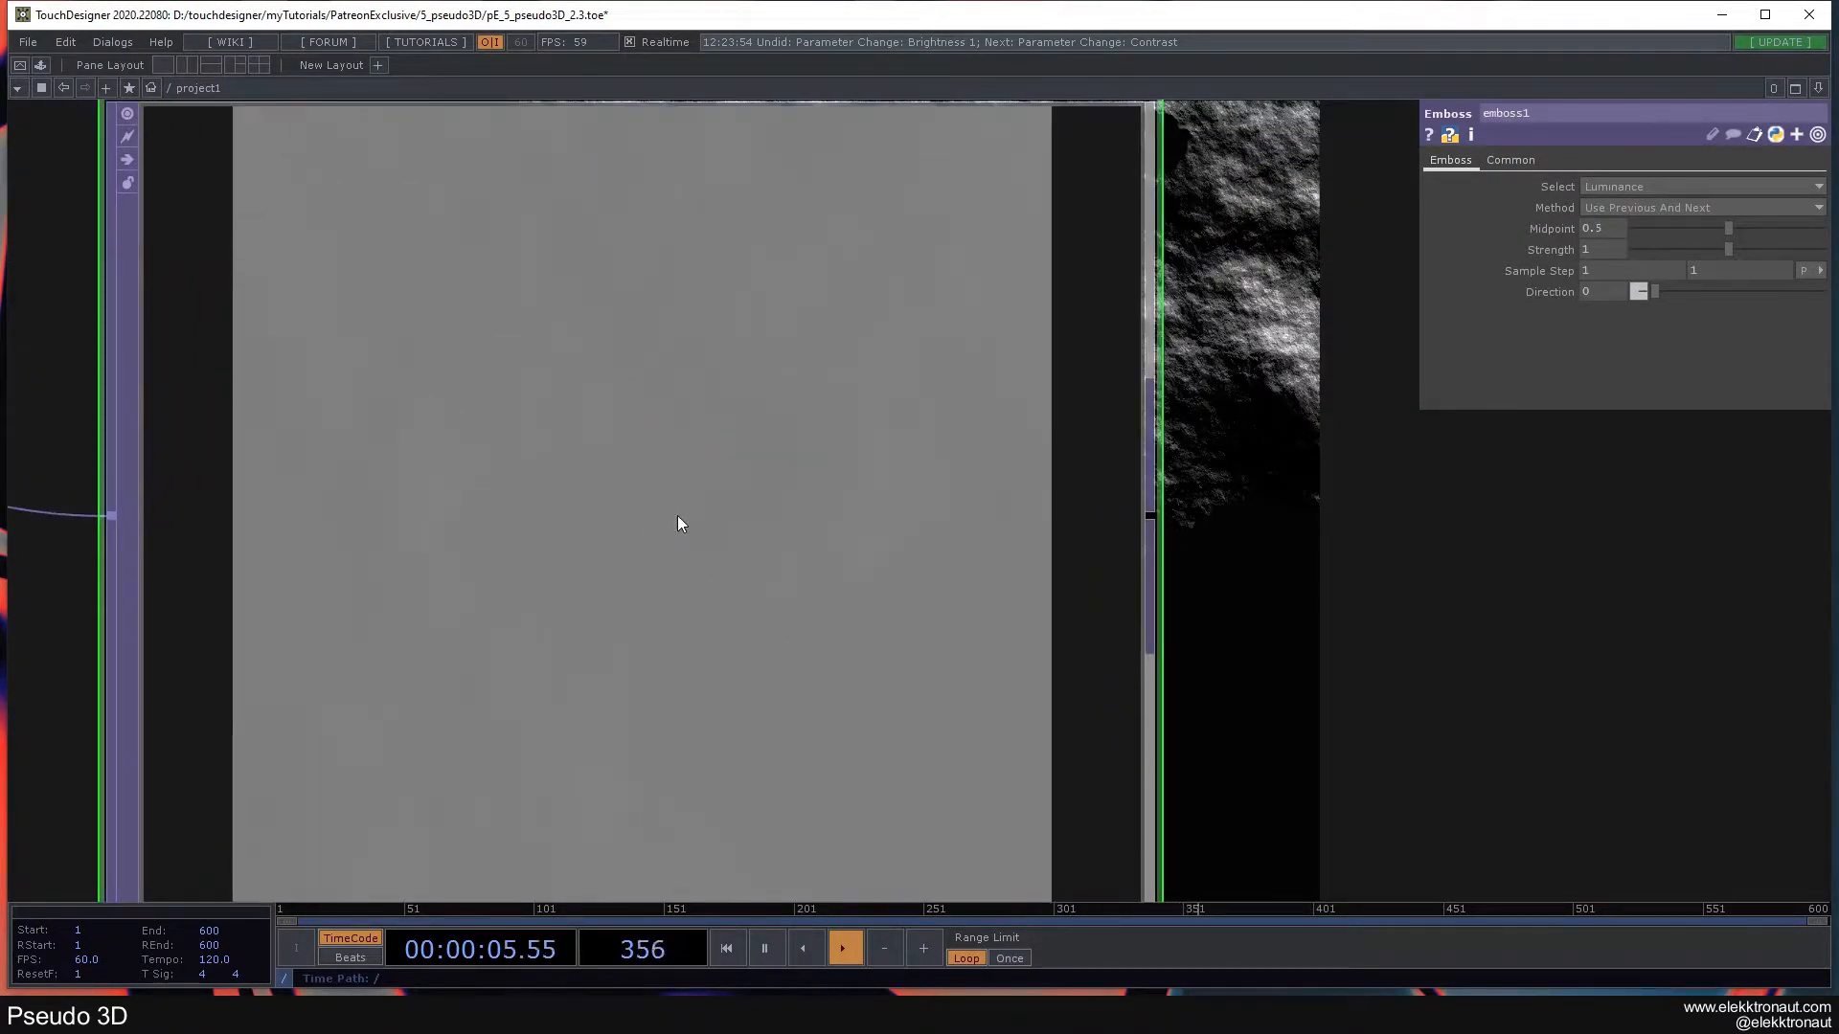
{"action": "scroll", "coordinate": [677, 517], "scroll_direction": "down", "scroll_amount": 5}
{"action": "scroll", "coordinate": [676, 517], "scroll_direction": "down", "scroll_amount": 5}
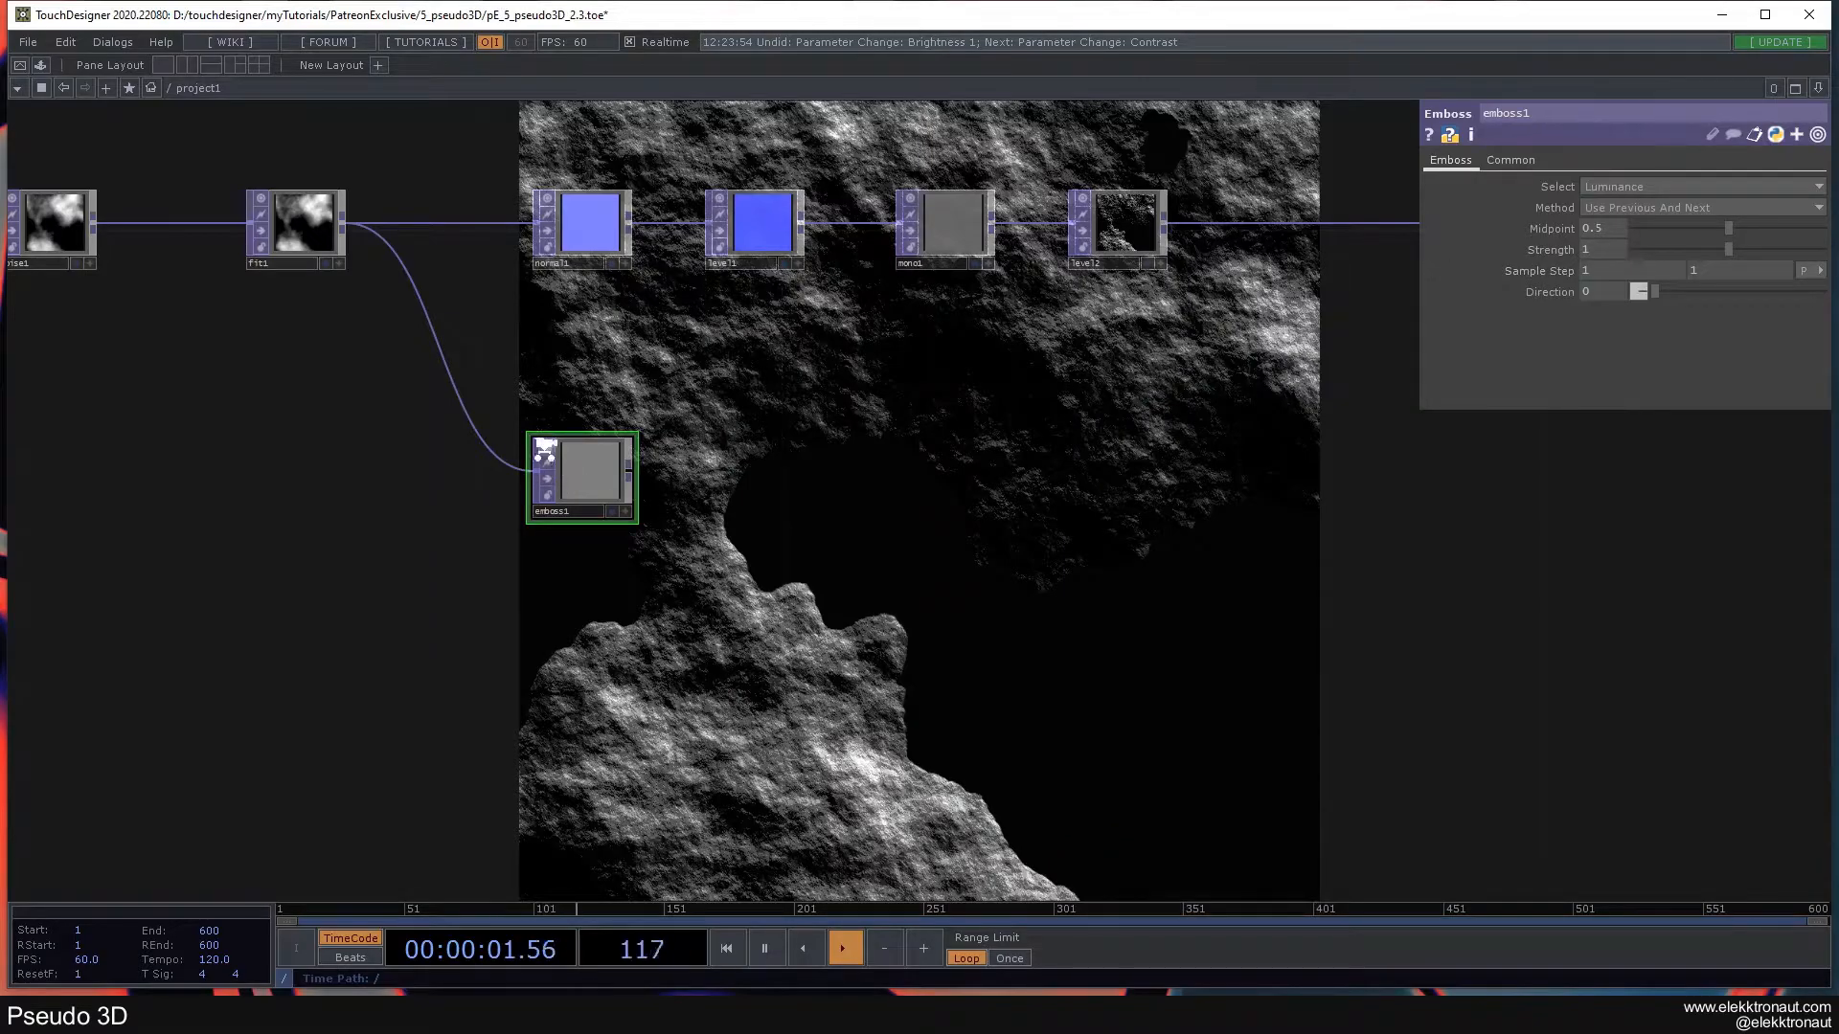
- Preview the Emboss node's output as the network background, and turn the preview off again
{"action": "scroll", "coordinate": [600, 497], "scroll_direction": "up", "scroll_amount": 10}
{"action": "scroll", "coordinate": [620, 538], "scroll_direction": "down", "scroll_amount": 5}
{"action": "left_click", "coordinate": [721, 620]}
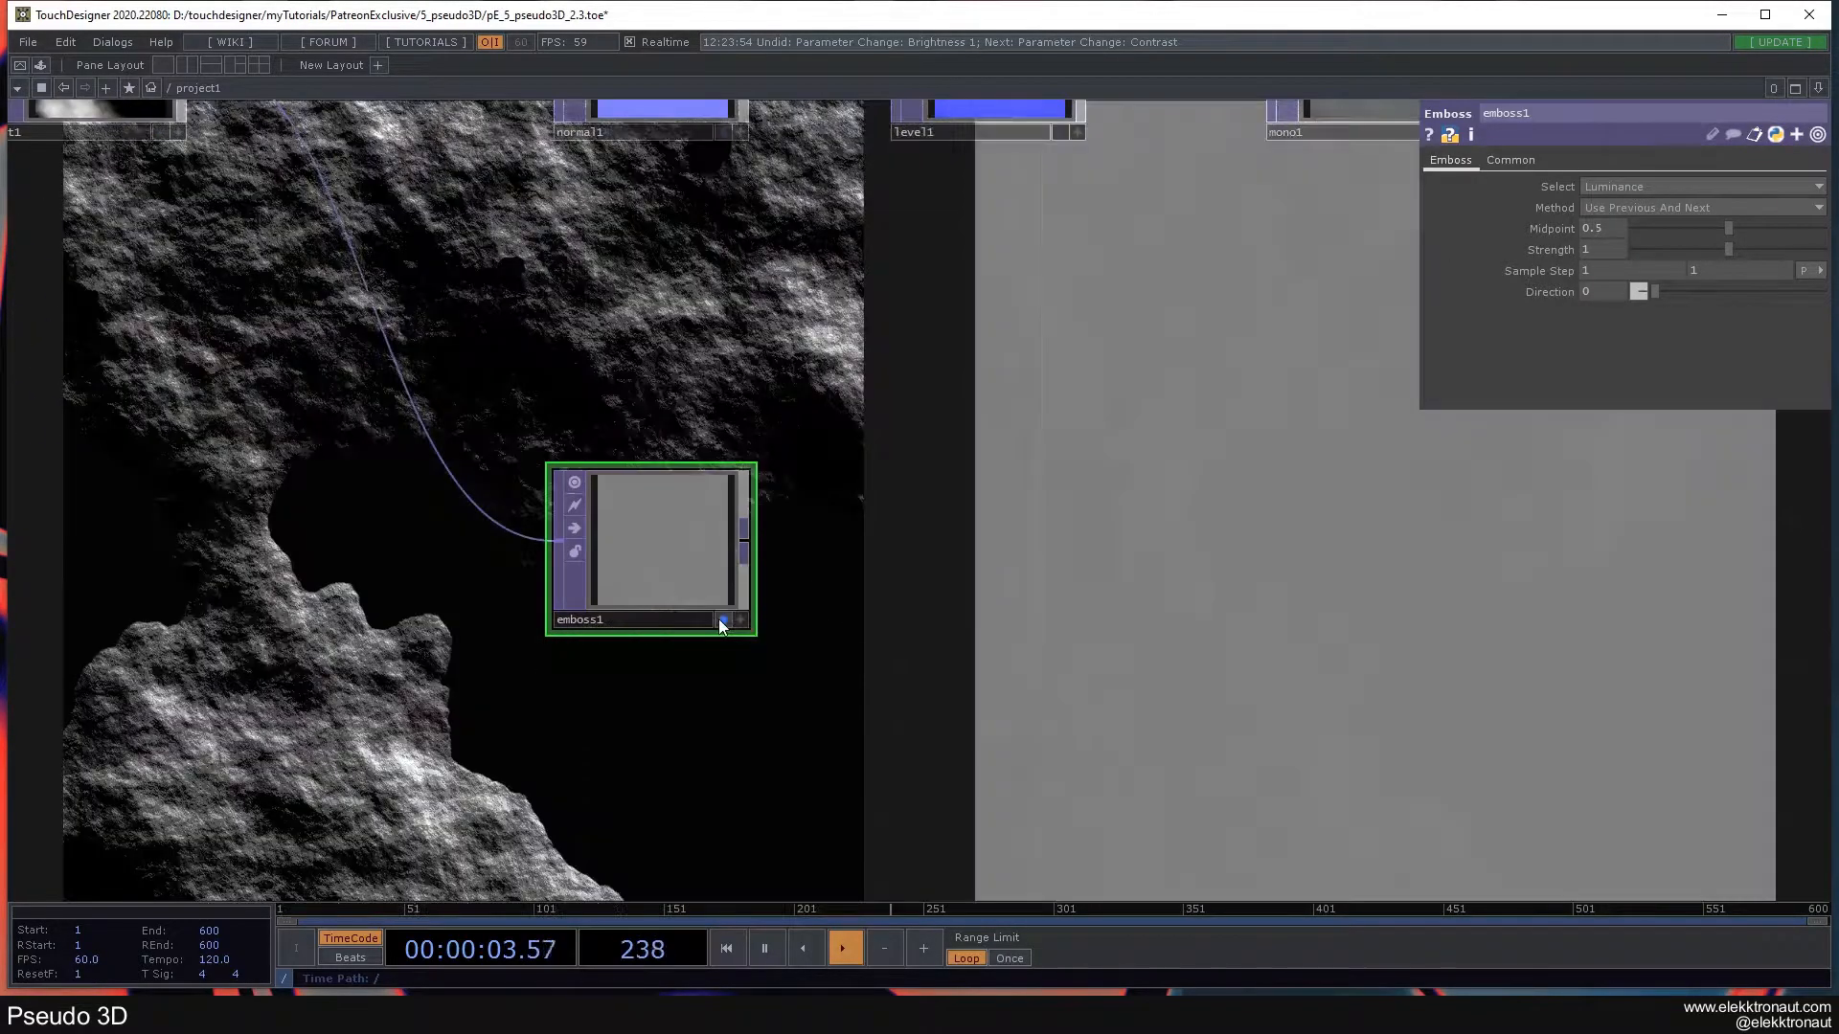
{"action": "left_click", "coordinate": [721, 620]}
- Set the Emboss node's strength to 10, inspect the relief up close, and raise the strength to 150
{"action": "left_click_drag", "start_coordinate": [934, 595], "coordinate": [864, 460]}
{"action": "left_click", "coordinate": [1612, 253]}
{"action": "type", "text": "10"}
{"action": "key", "text": "Return"}
{"action": "scroll", "coordinate": [575, 388], "scroll_direction": "up", "scroll_amount": 5}
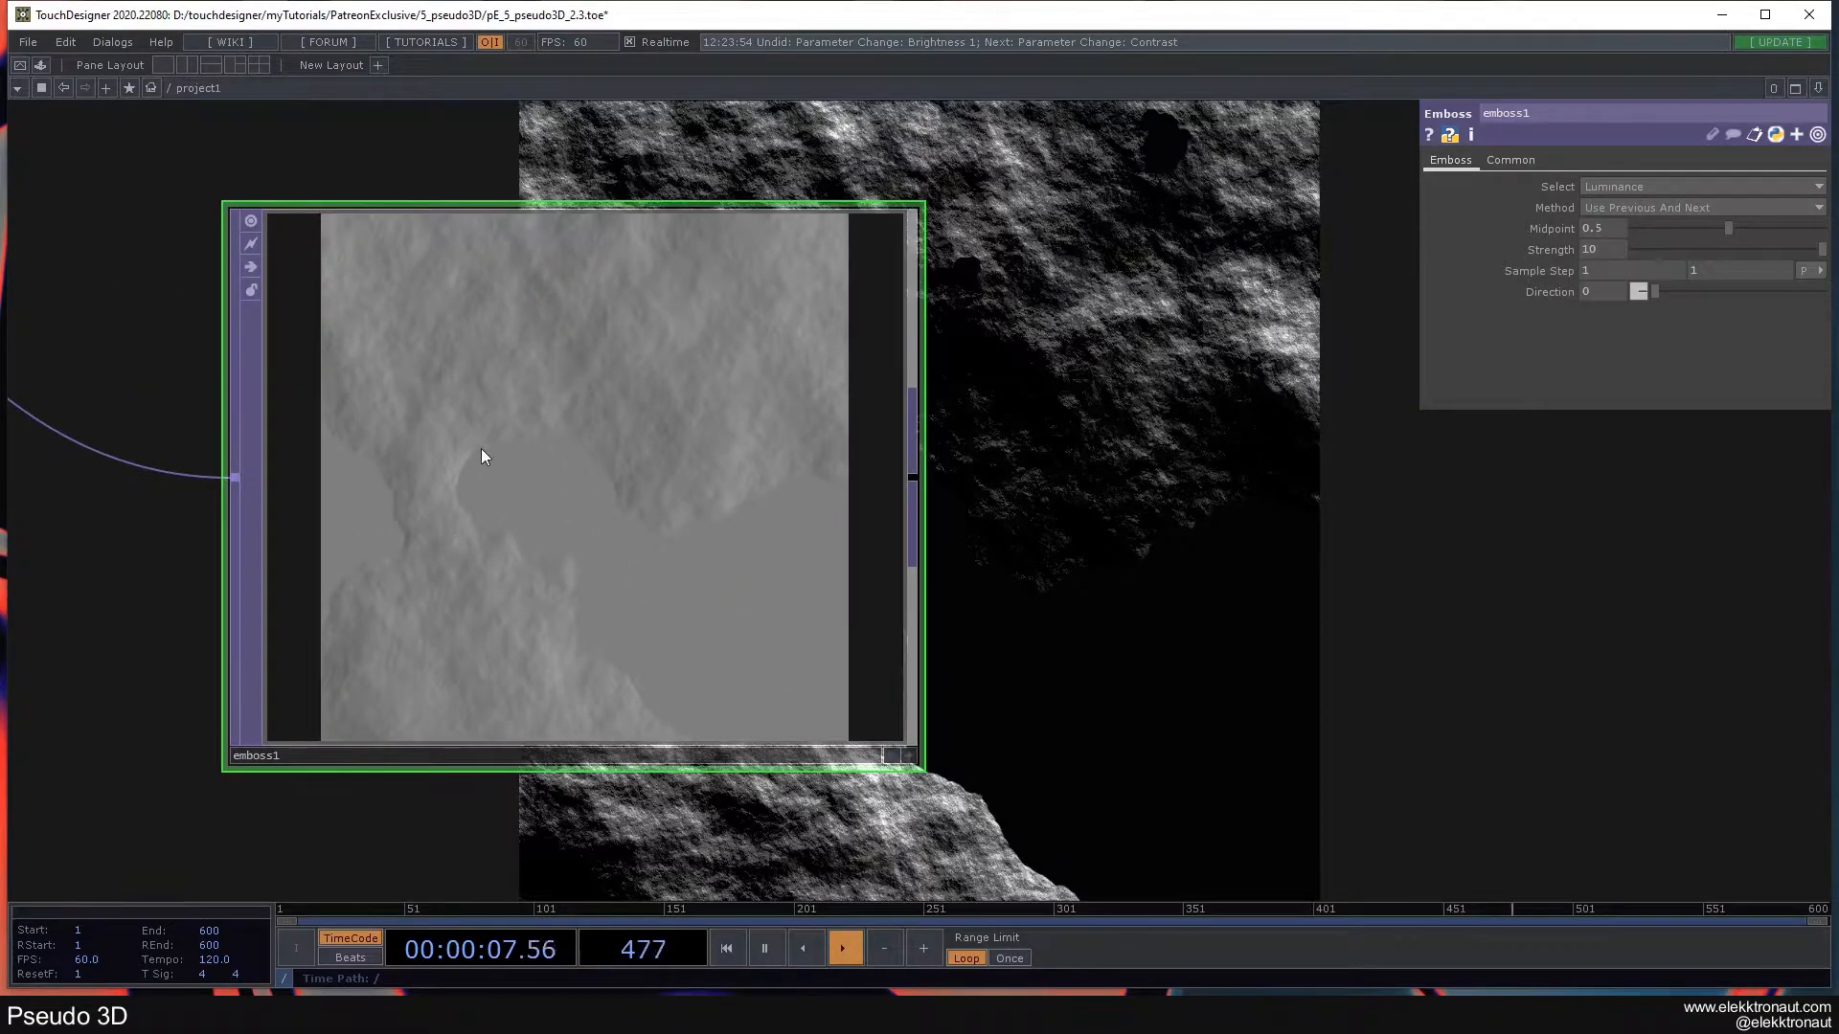
{"action": "scroll", "coordinate": [481, 452], "scroll_direction": "down", "scroll_amount": 6}
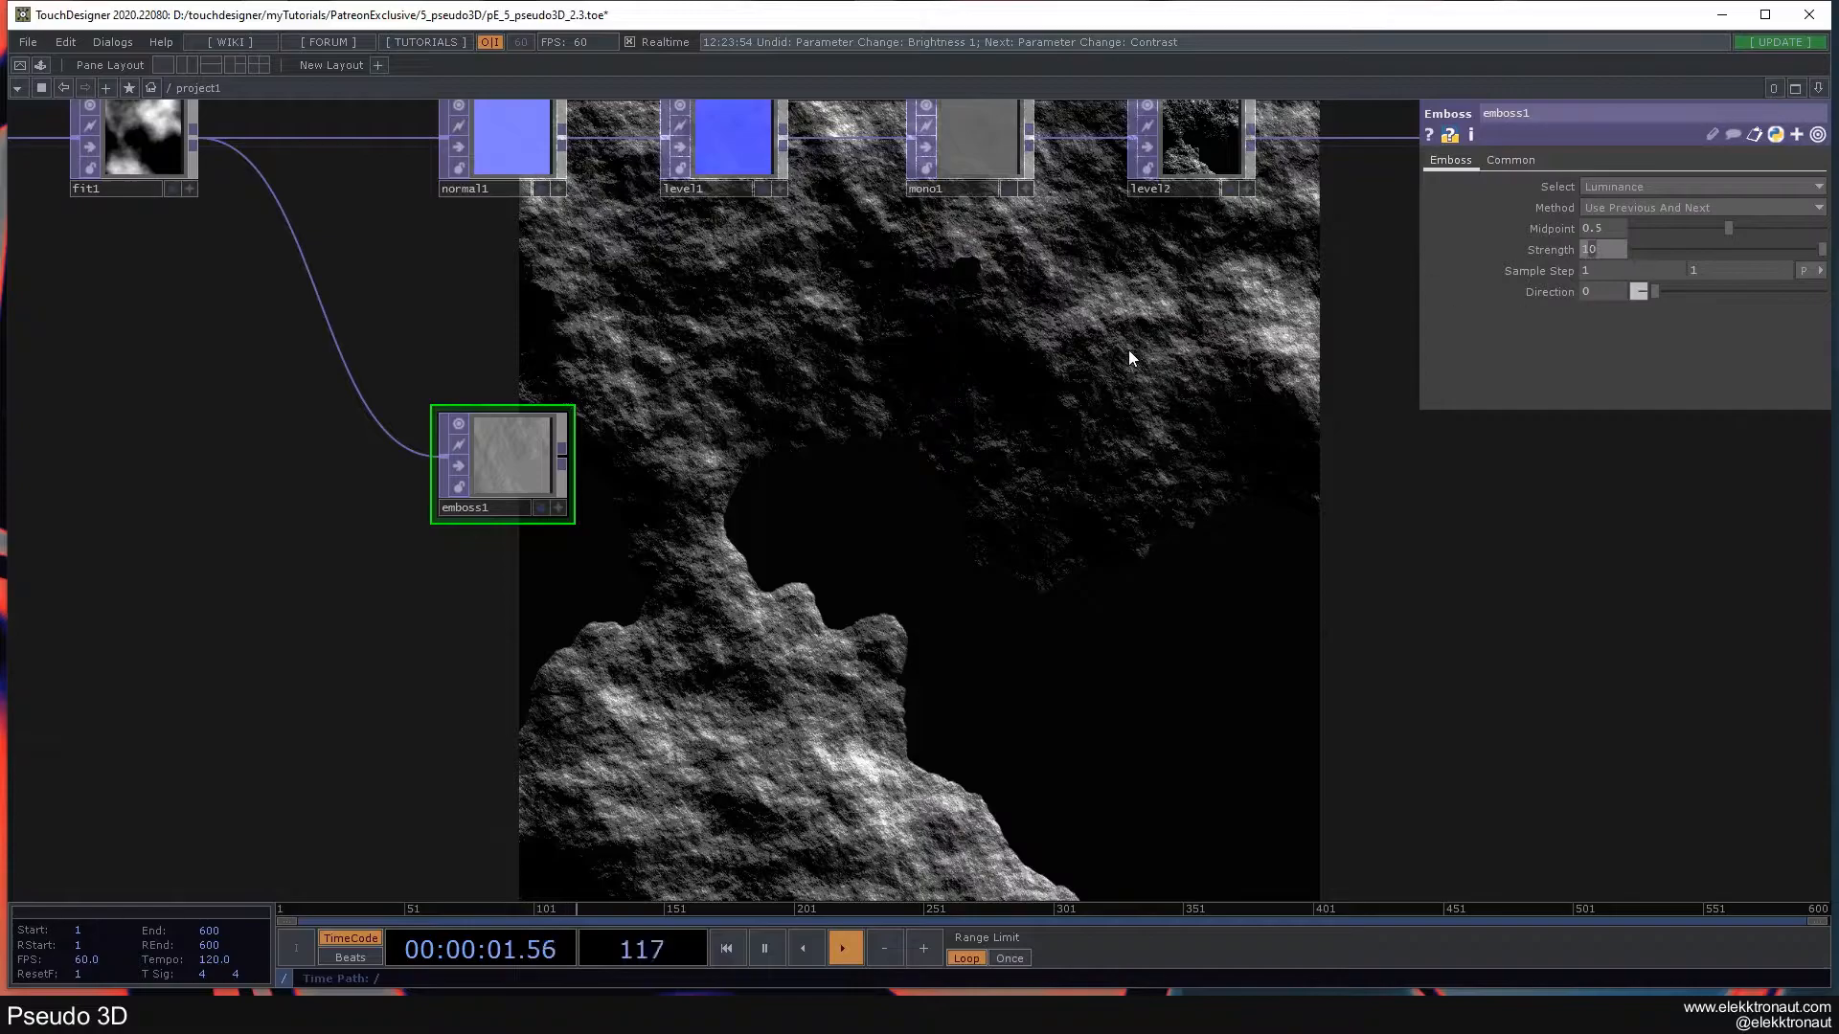
{"action": "type", "text": "150"}
{"action": "key", "text": "Return"}
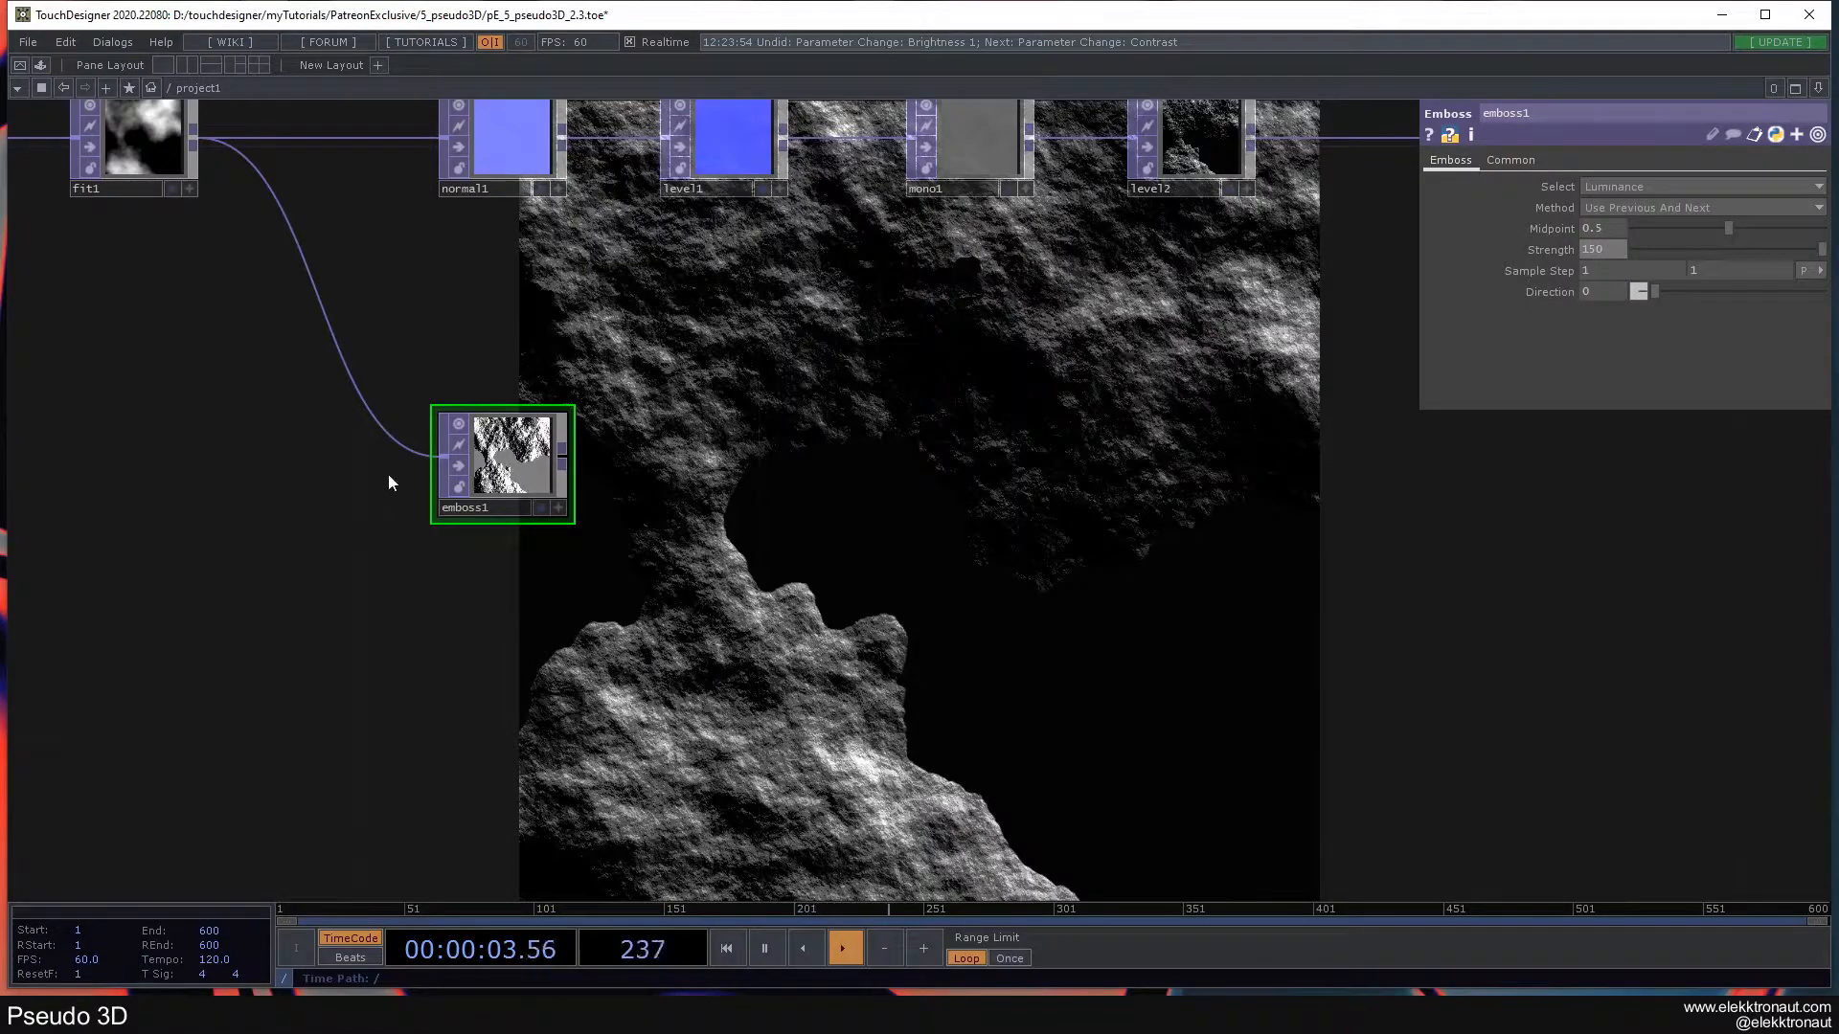
- Inspect the Emboss node's output up close with the raised strength
{"action": "scroll", "coordinate": [484, 448], "scroll_direction": "up", "scroll_amount": 5}
{"action": "scroll", "coordinate": [488, 454], "scroll_direction": "up", "scroll_amount": 5}
{"action": "scroll", "coordinate": [490, 434], "scroll_direction": "down", "scroll_amount": 3}
{"action": "scroll", "coordinate": [486, 435], "scroll_direction": "up", "scroll_amount": 2}
{"action": "scroll", "coordinate": [487, 437], "scroll_direction": "down", "scroll_amount": 8}
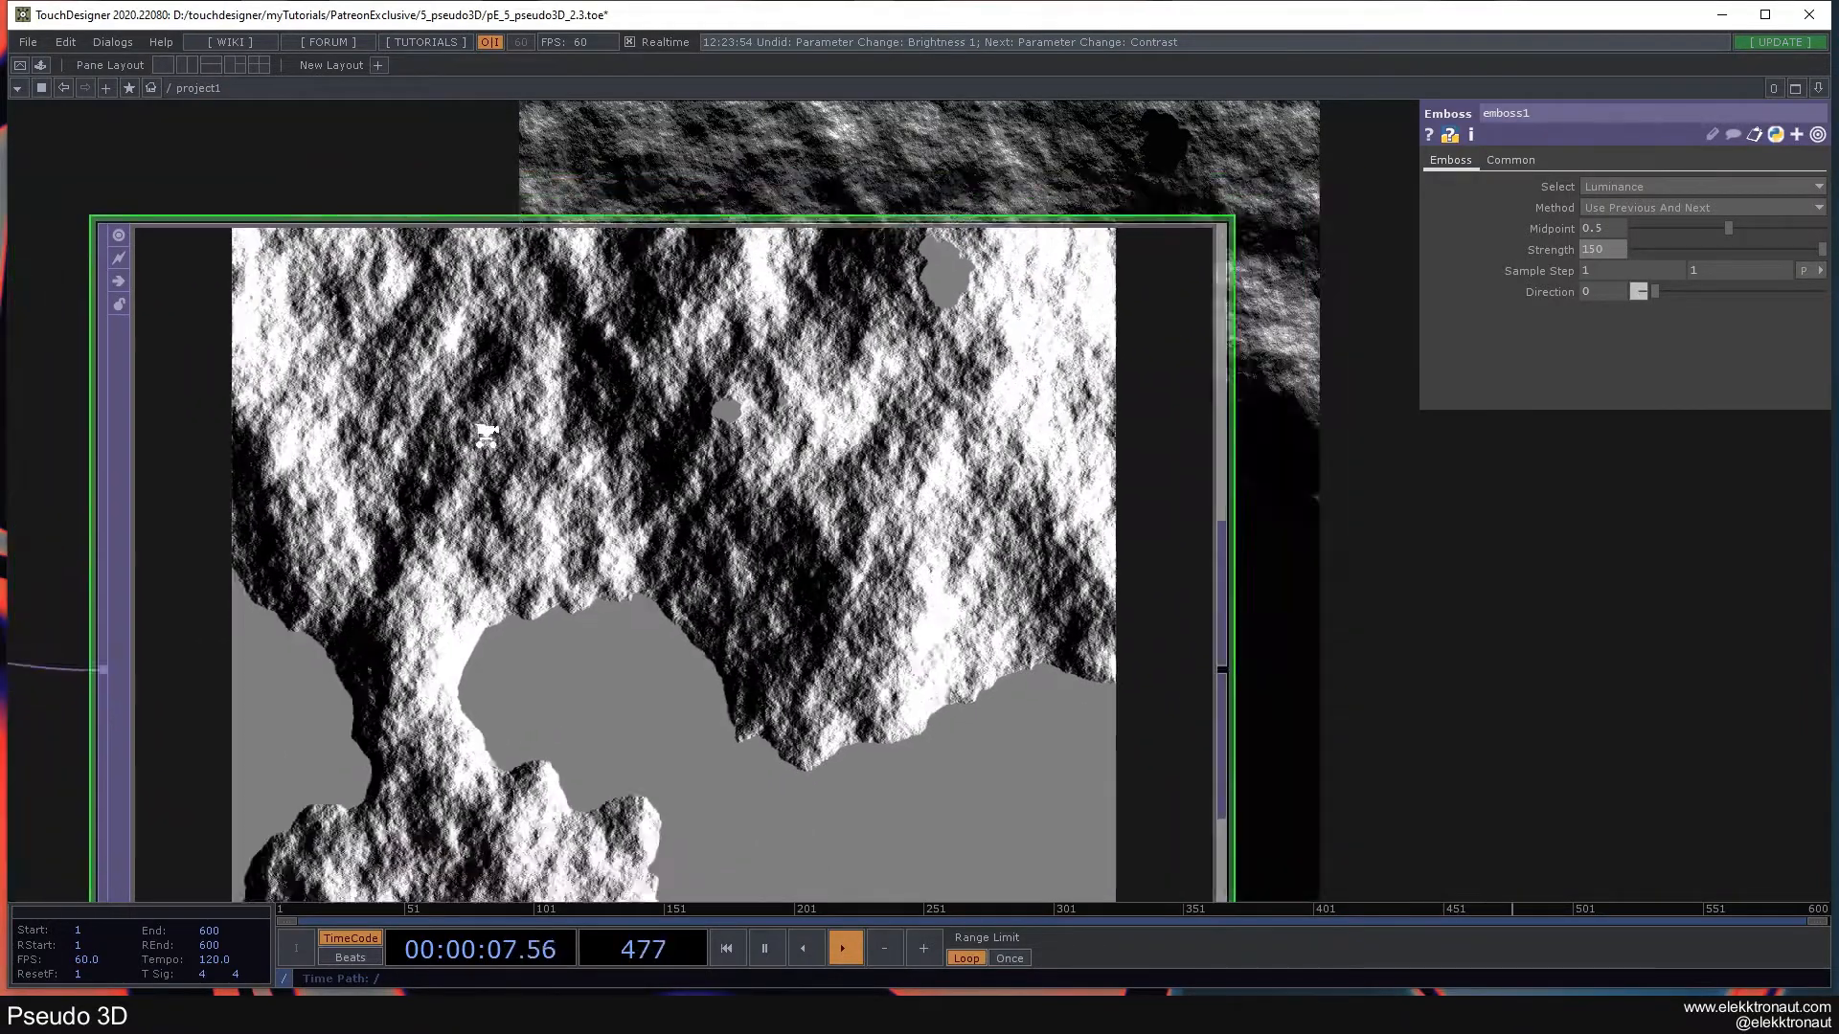
{"action": "scroll", "coordinate": [487, 438], "scroll_direction": "down", "scroll_amount": 2}
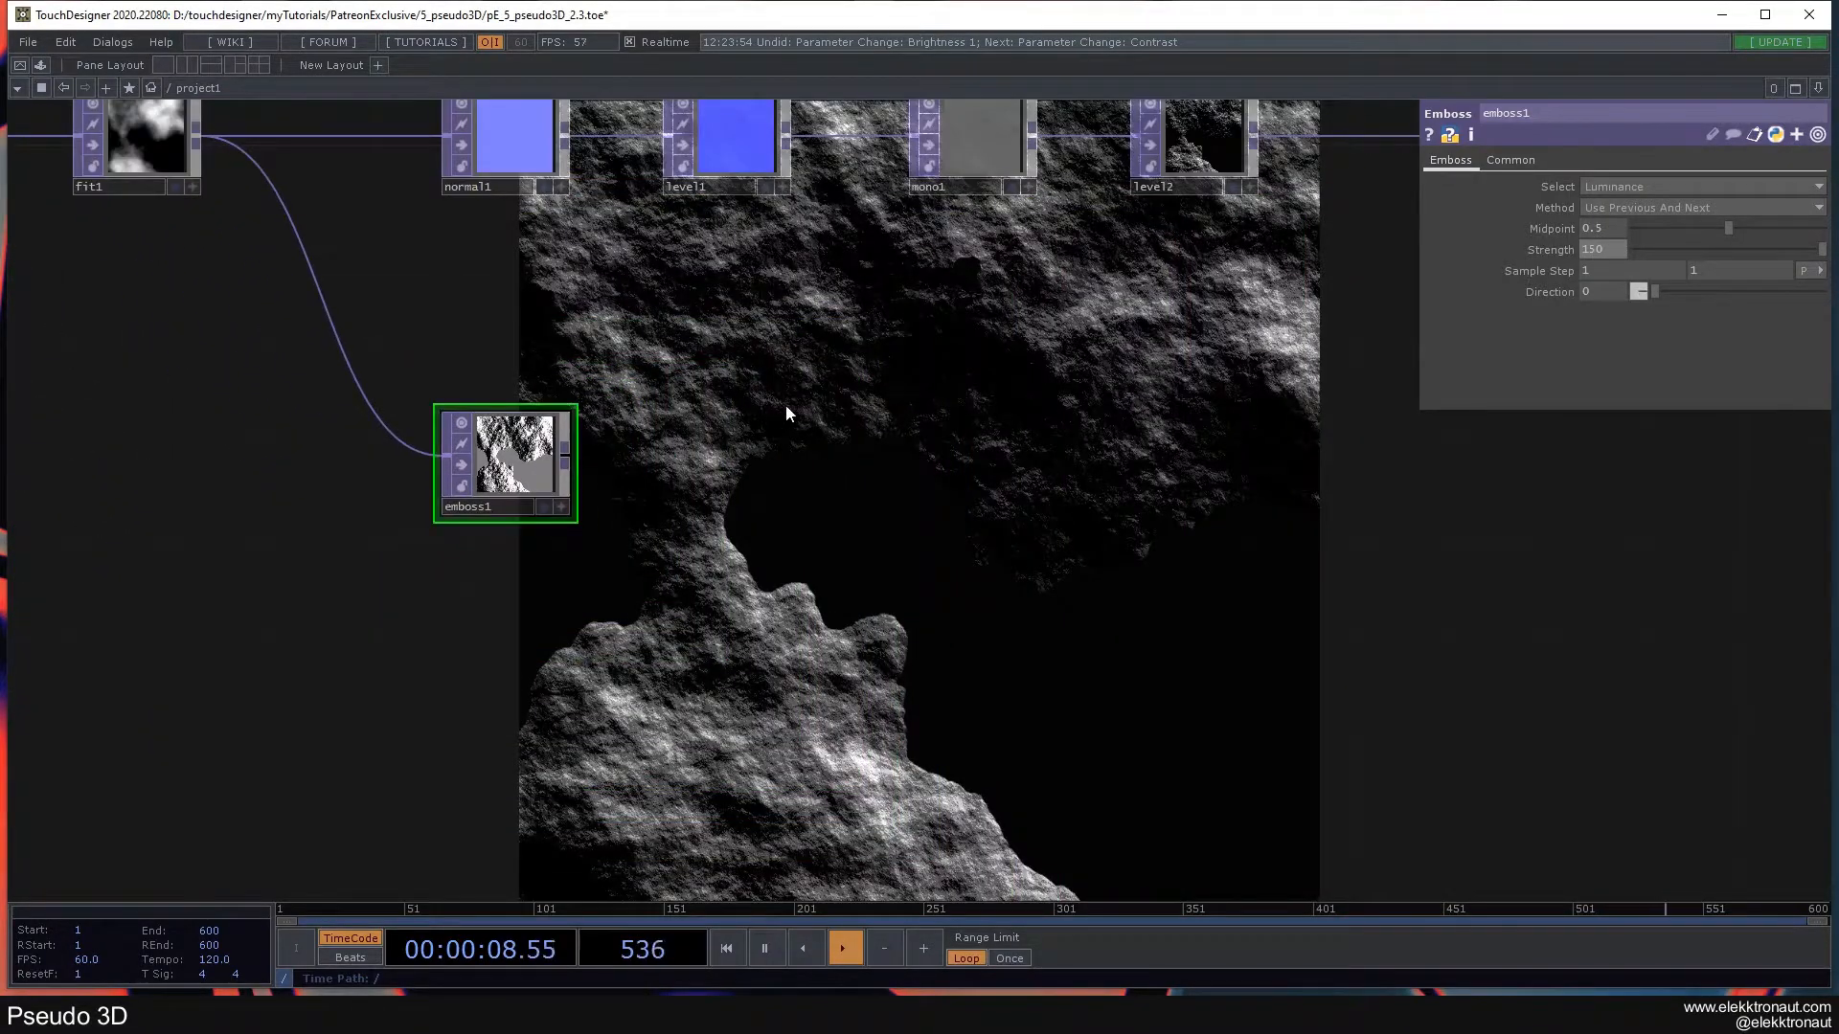
- Add a Level TOP after the Emboss node's output, in line with it
{"action": "right_click", "coordinate": [567, 453]}
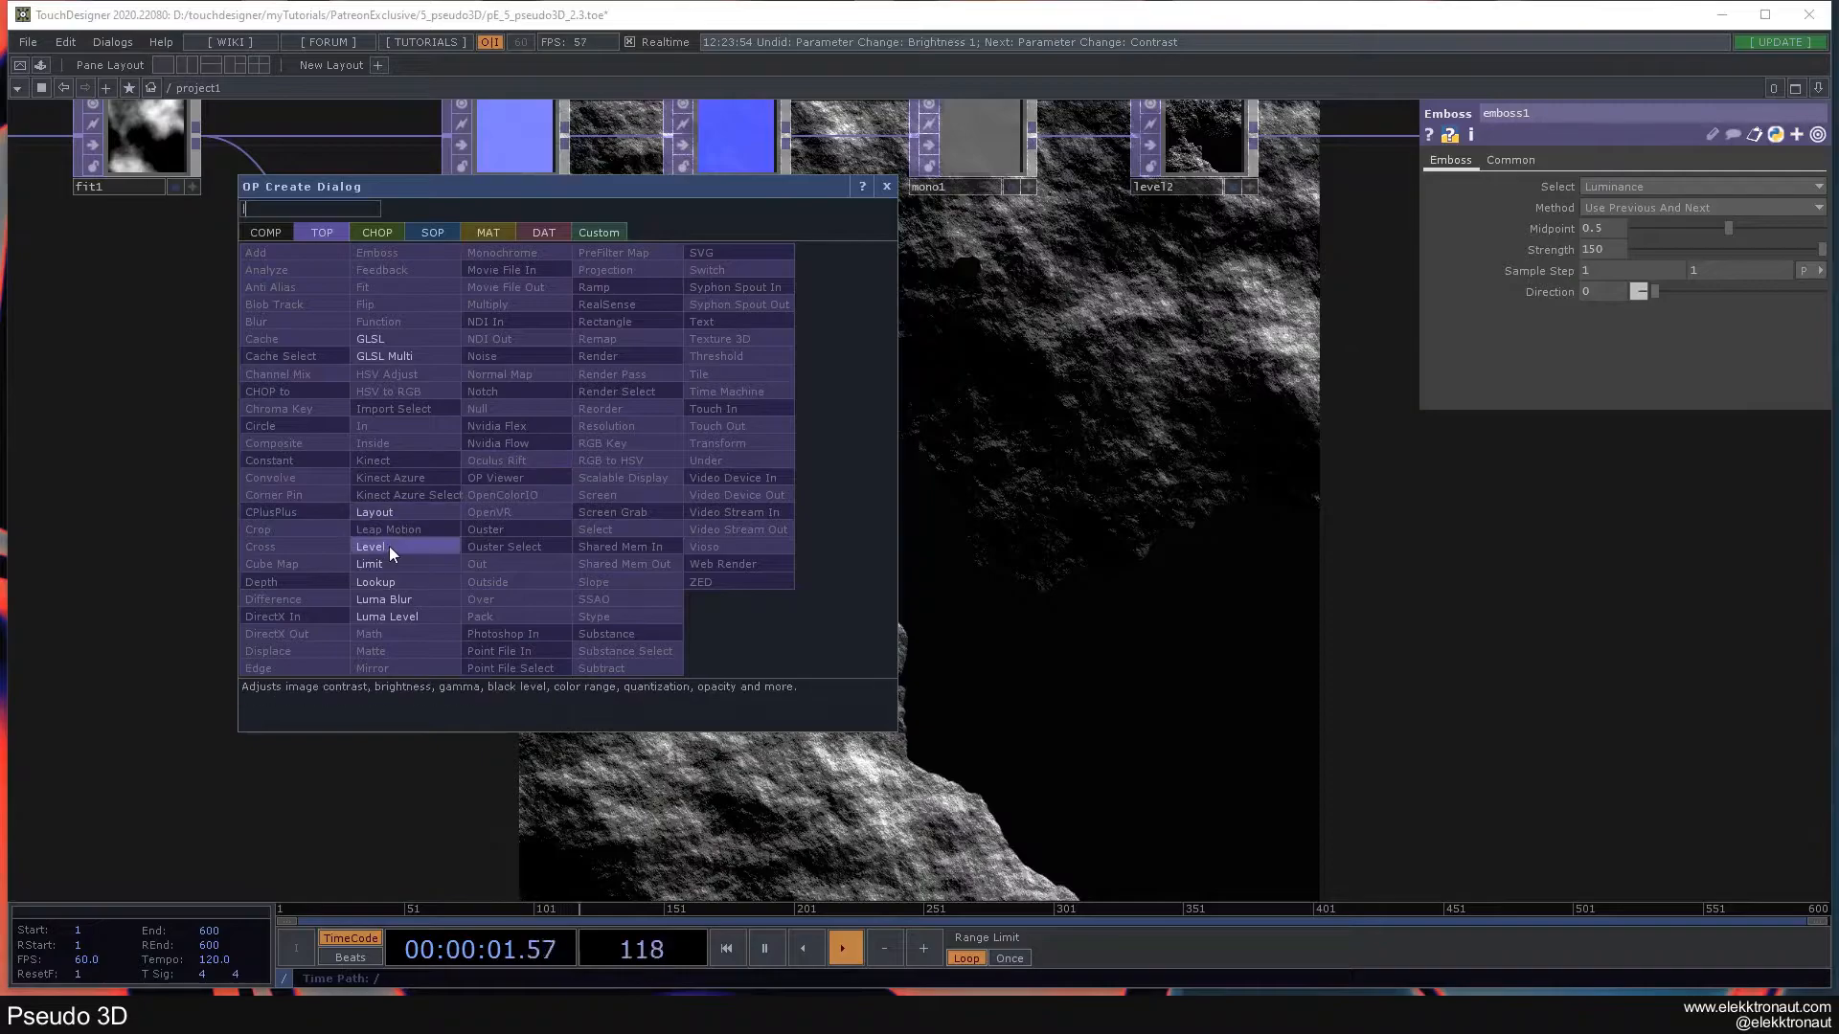
{"action": "left_click", "coordinate": [389, 547]}
{"action": "left_click", "coordinate": [926, 471]}
- Add a Null TOP after the new Level node, align it below the upper chain's output node, and display its result in the background
{"action": "key", "text": "ctrl+alt+n"}
{"action": "left_click", "coordinate": [1318, 476]}
{"action": "left_click_drag", "start_coordinate": [923, 618], "coordinate": [561, 611]}
{"action": "scroll", "coordinate": [561, 610], "scroll_direction": "down", "scroll_amount": 2}
{"action": "left_click_drag", "start_coordinate": [851, 508], "coordinate": [1272, 517]}
{"action": "left_click", "coordinate": [1275, 534]}
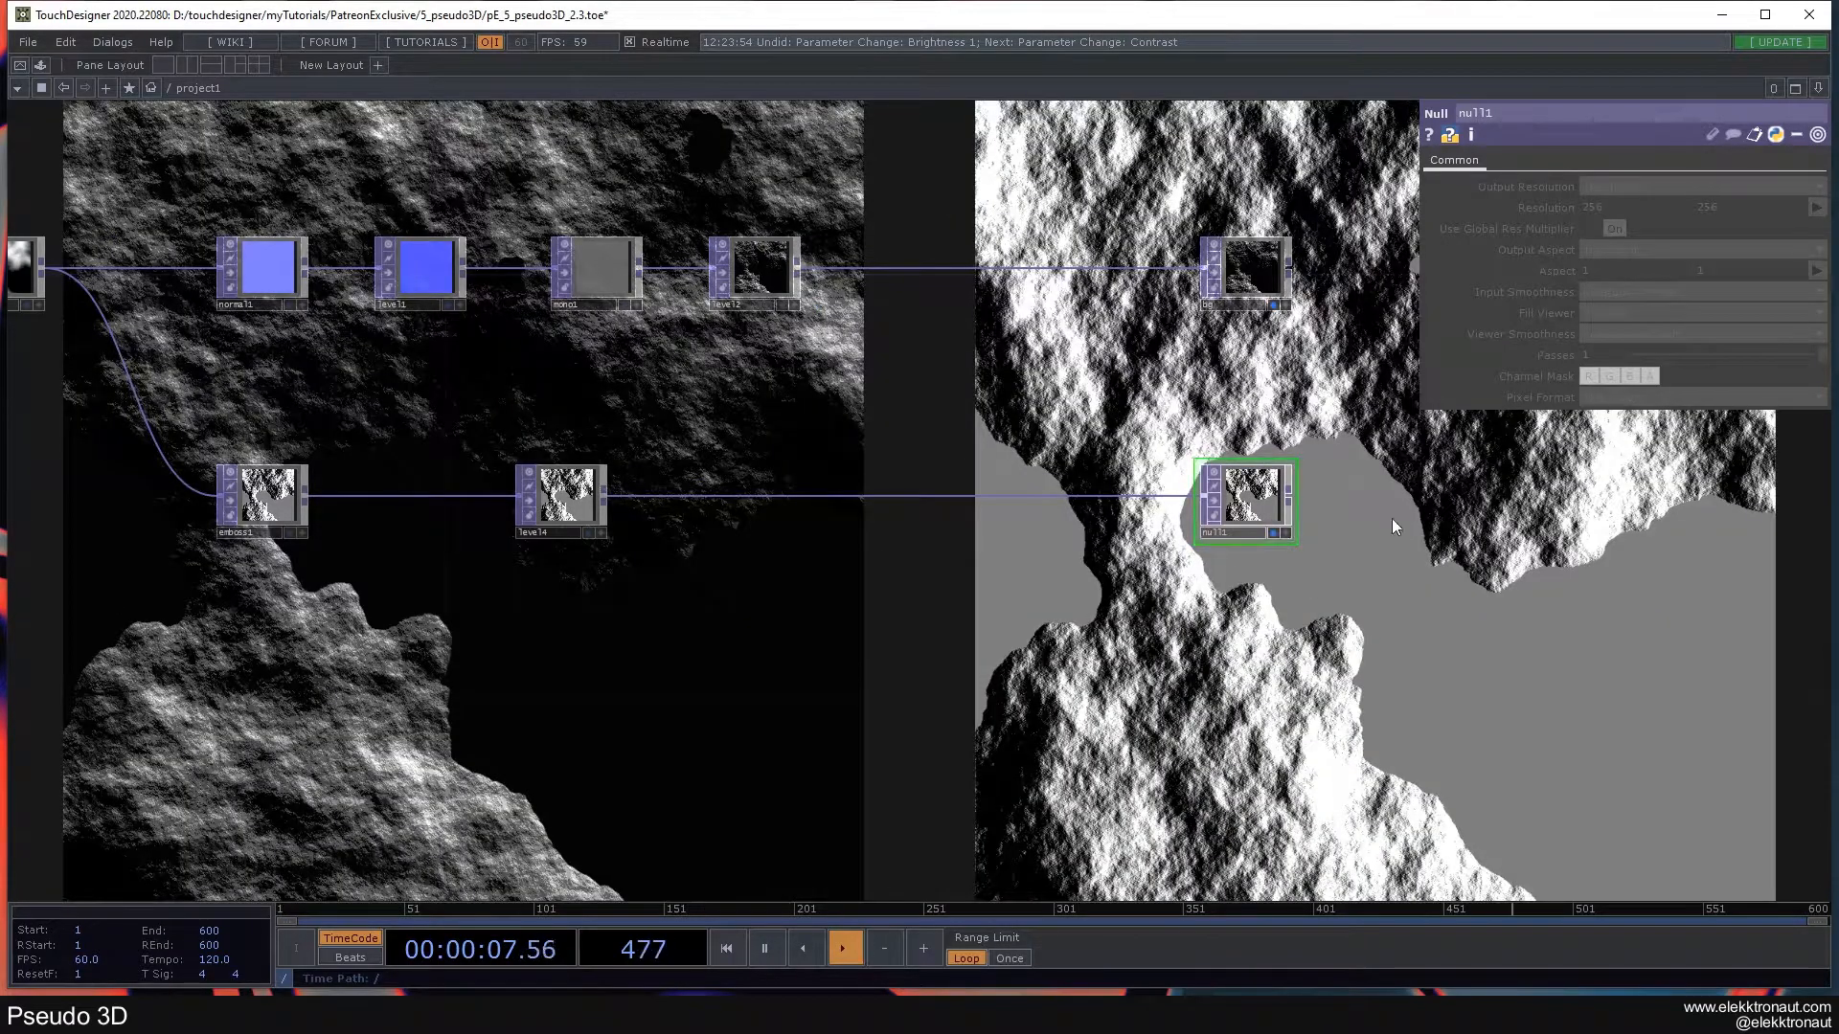
- Set the brightness of the Level node after Emboss to 1.3 and its gamma to 0.27
{"action": "left_click_drag", "start_coordinate": [713, 578], "coordinate": [786, 569]}
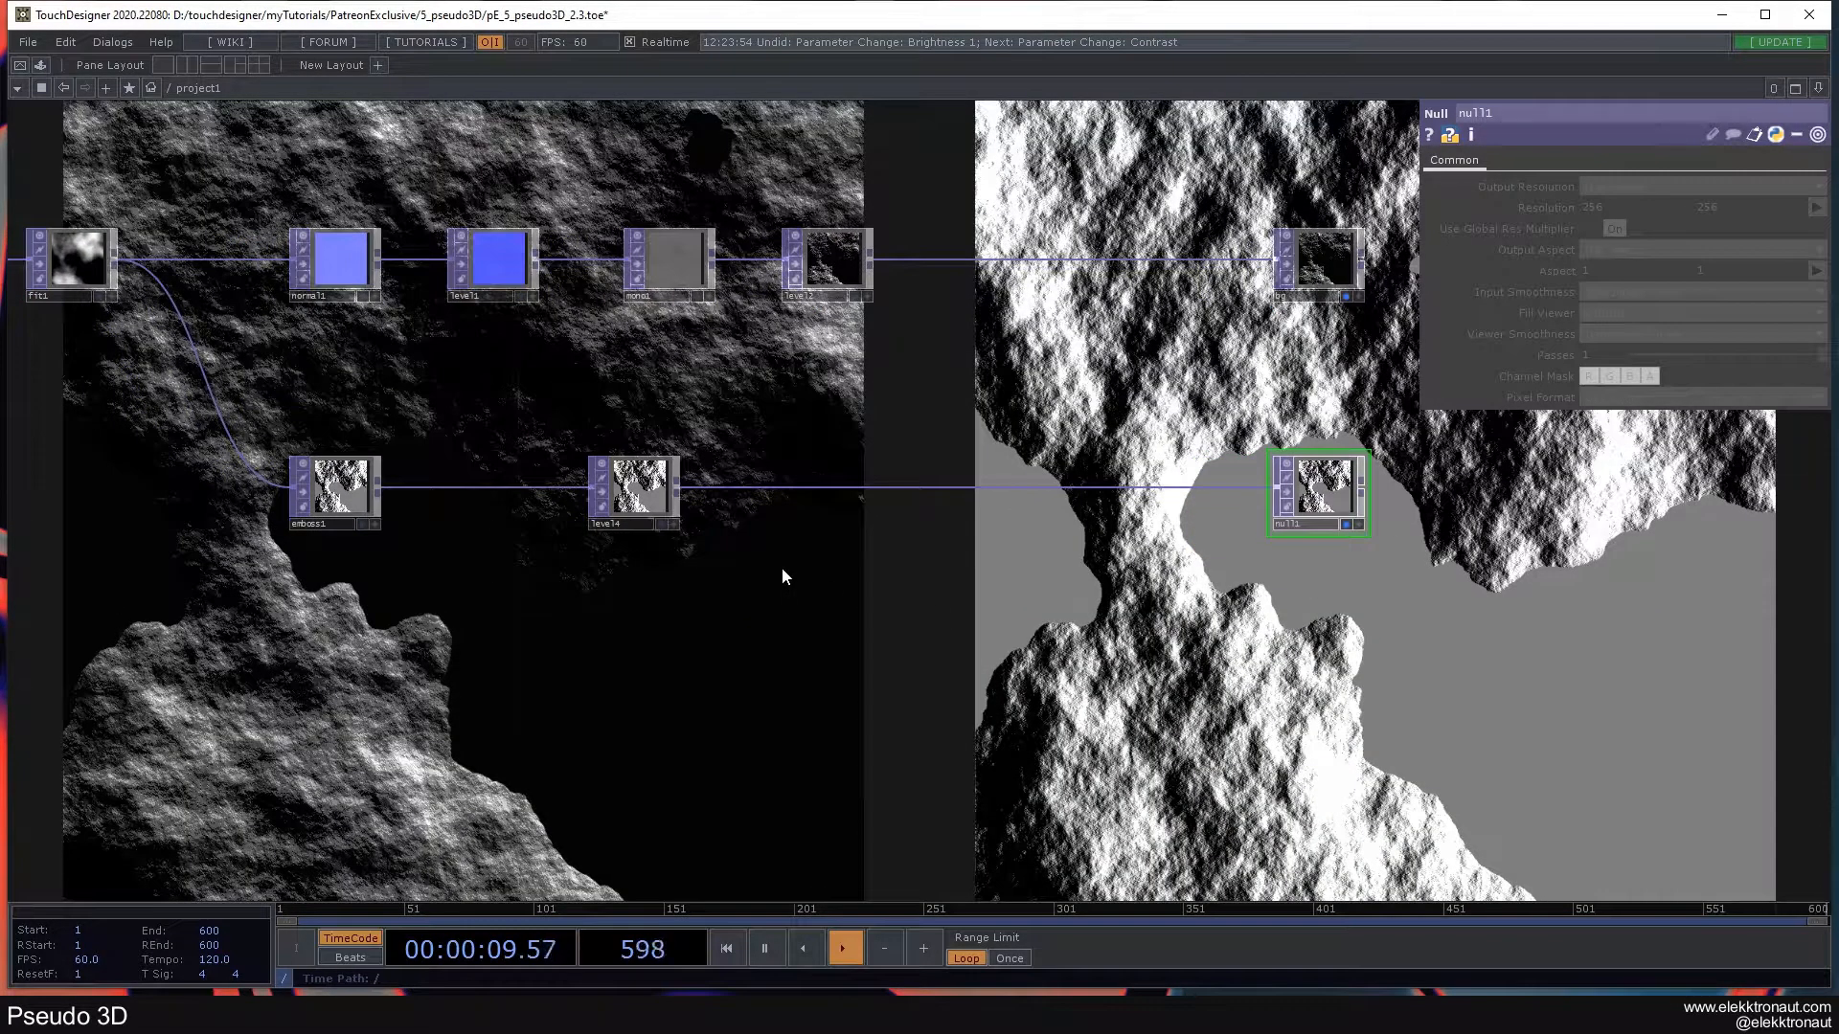
{"action": "scroll", "coordinate": [647, 498], "scroll_direction": "up", "scroll_amount": 2}
{"action": "left_click_drag", "start_coordinate": [735, 631], "coordinate": [778, 550]}
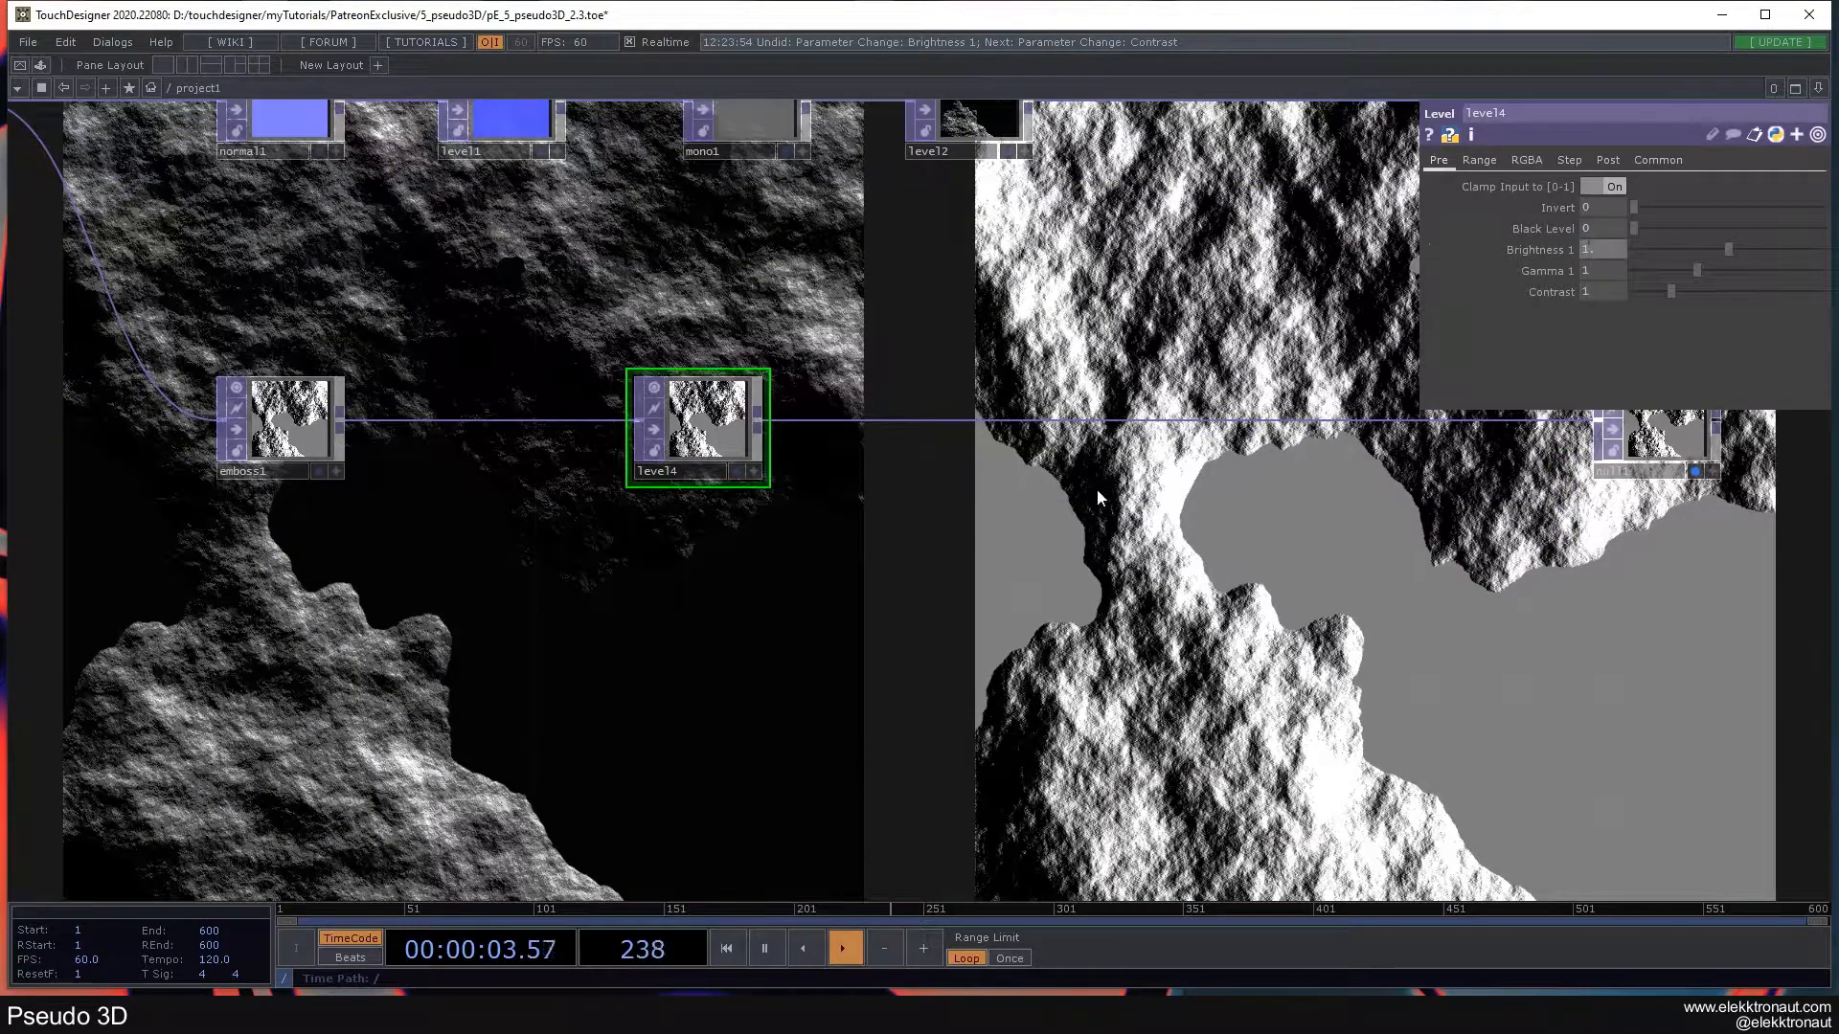
{"action": "type", "text": "3"}
{"action": "key", "text": "Return"}
{"action": "left_click", "coordinate": [1599, 271]}
{"action": "type", "text": "."}
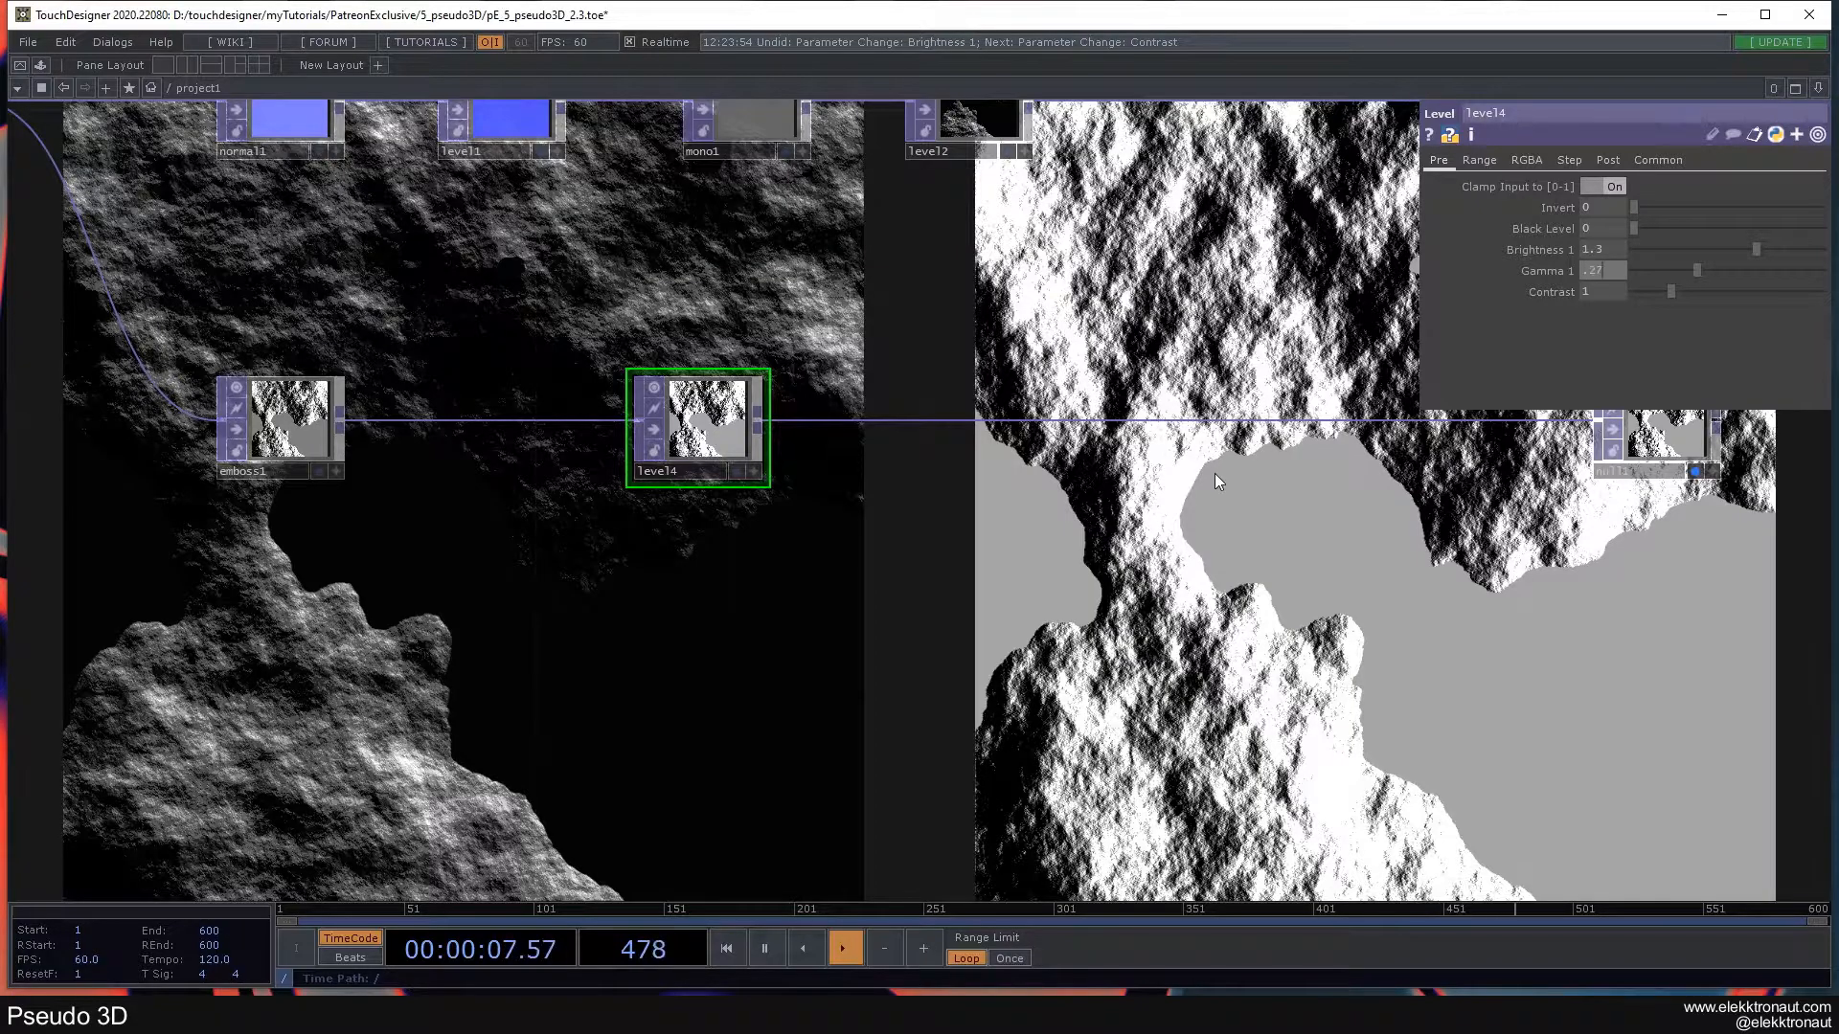
{"action": "type", "text": "27"}
{"action": "key", "text": "Return"}
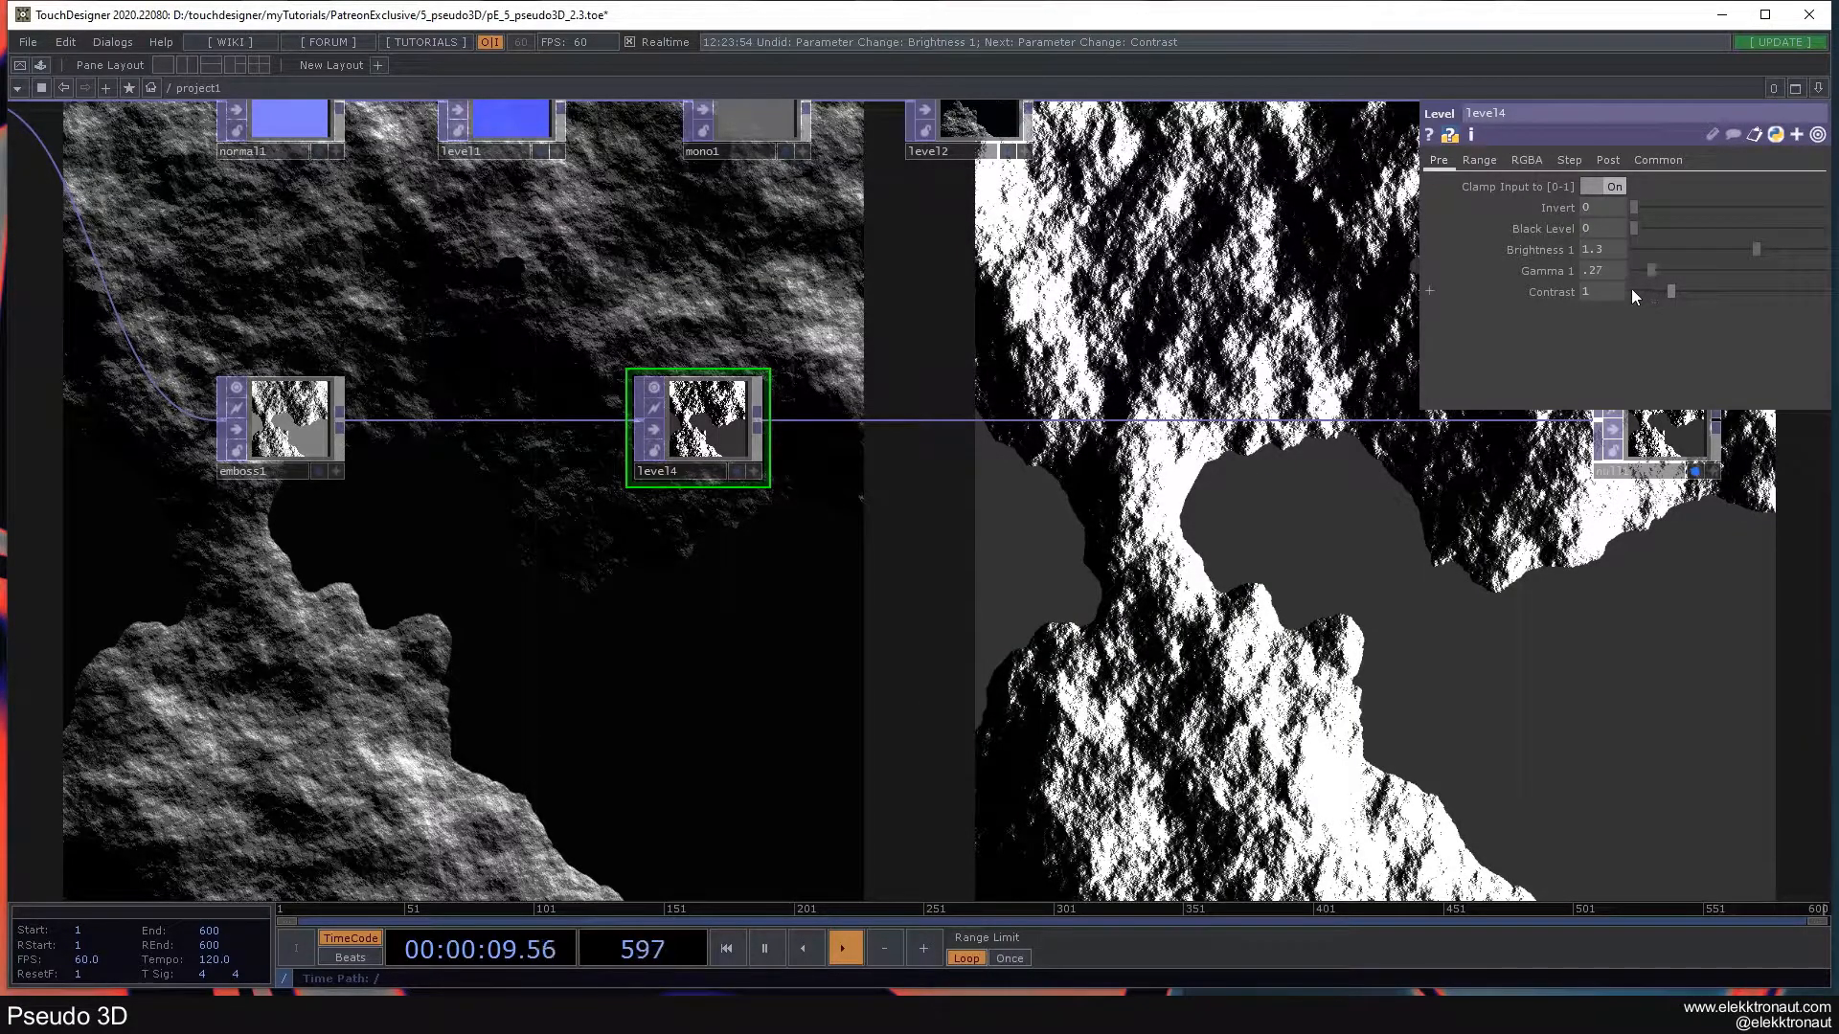
- Try a contrast of 1.22 on the Level node after Emboss, and undo it
{"action": "type", "text": "1.22"}
{"action": "key", "text": "Return"}
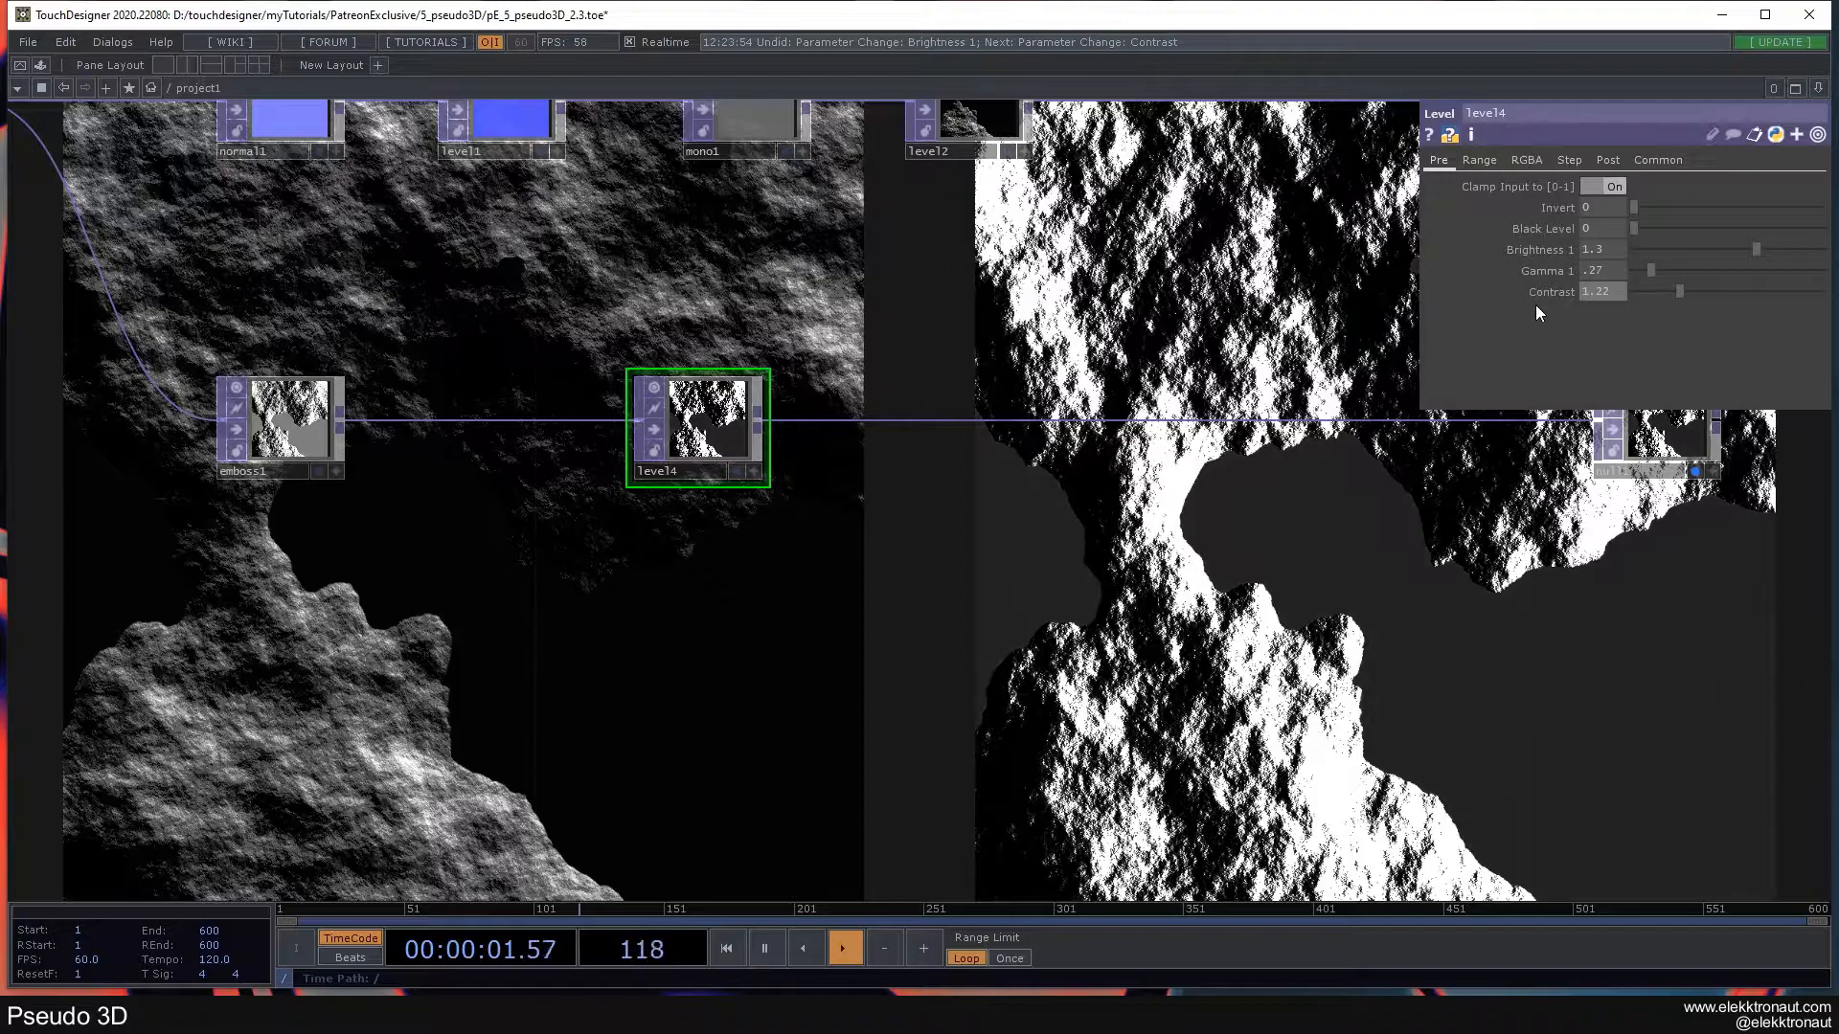
{"action": "left_click_drag", "start_coordinate": [1222, 523], "coordinate": [1203, 491]}
{"action": "key", "text": "ctrl+z"}
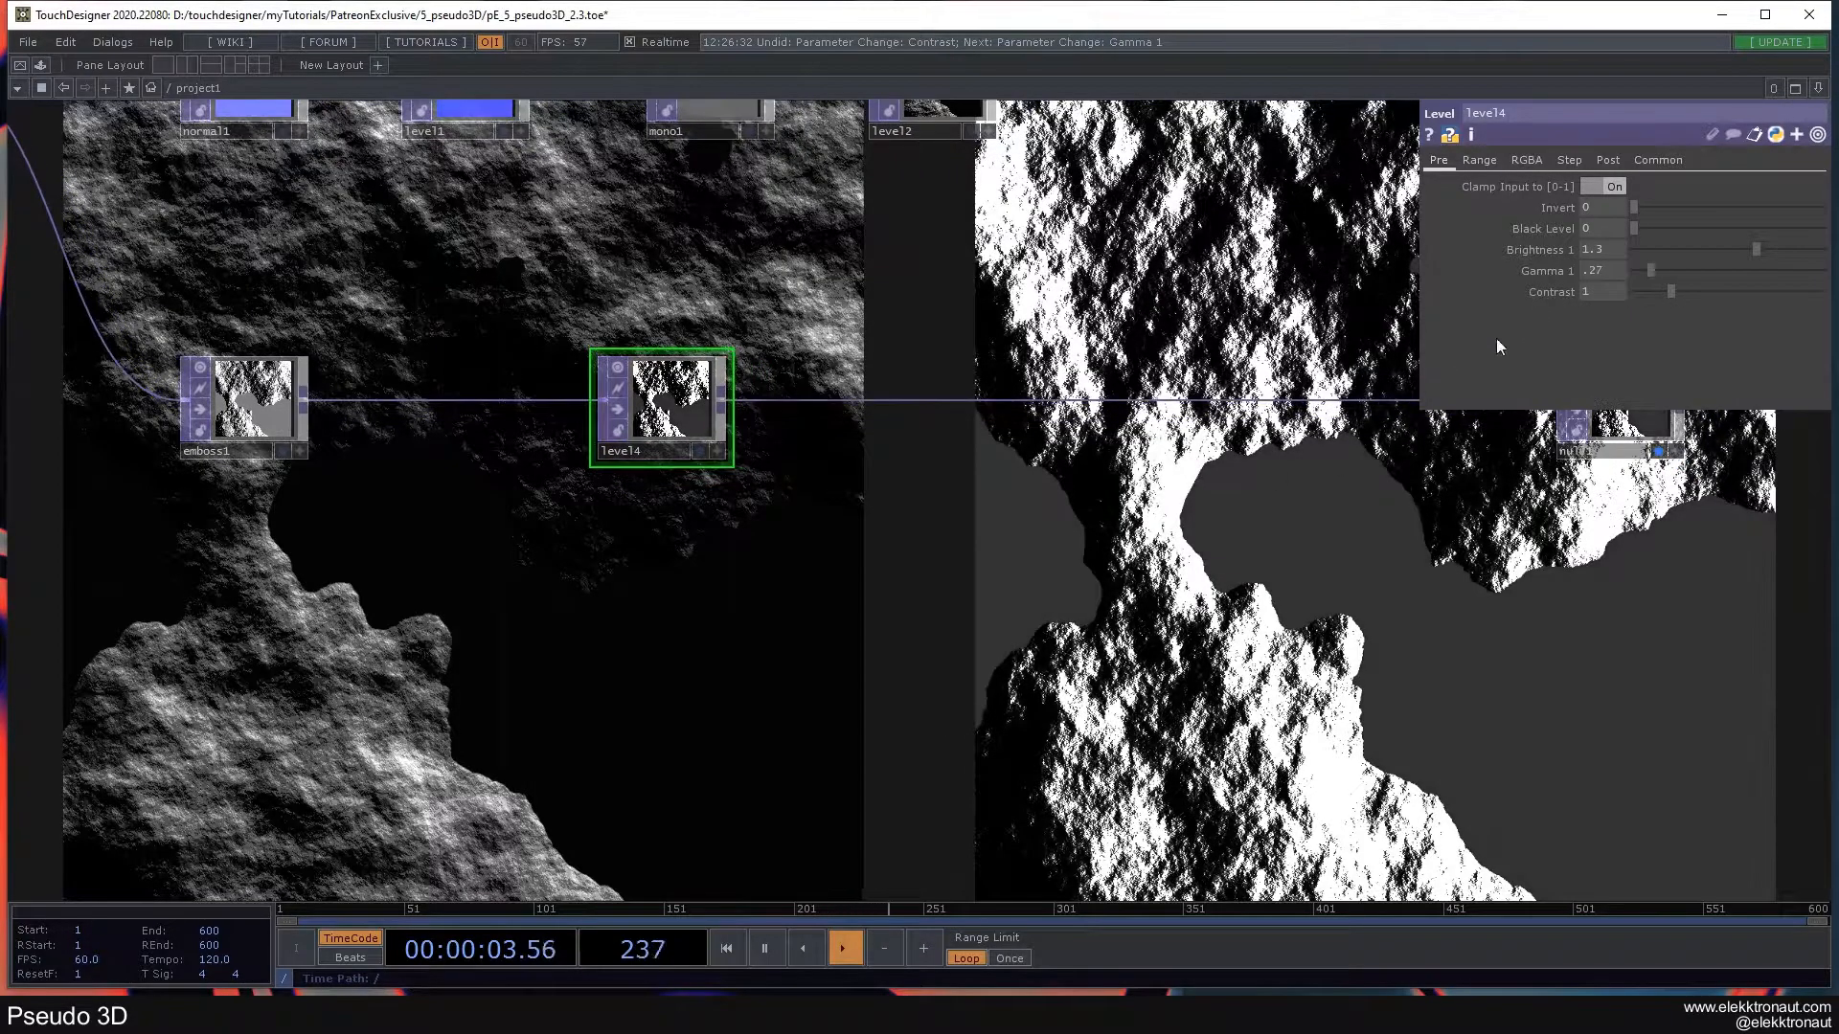
- Set the Level node after Emboss to brightness 1, gamma 0.32 and contrast 1.1
{"action": "left_click_drag", "start_coordinate": [1751, 245], "coordinate": [1674, 297]}
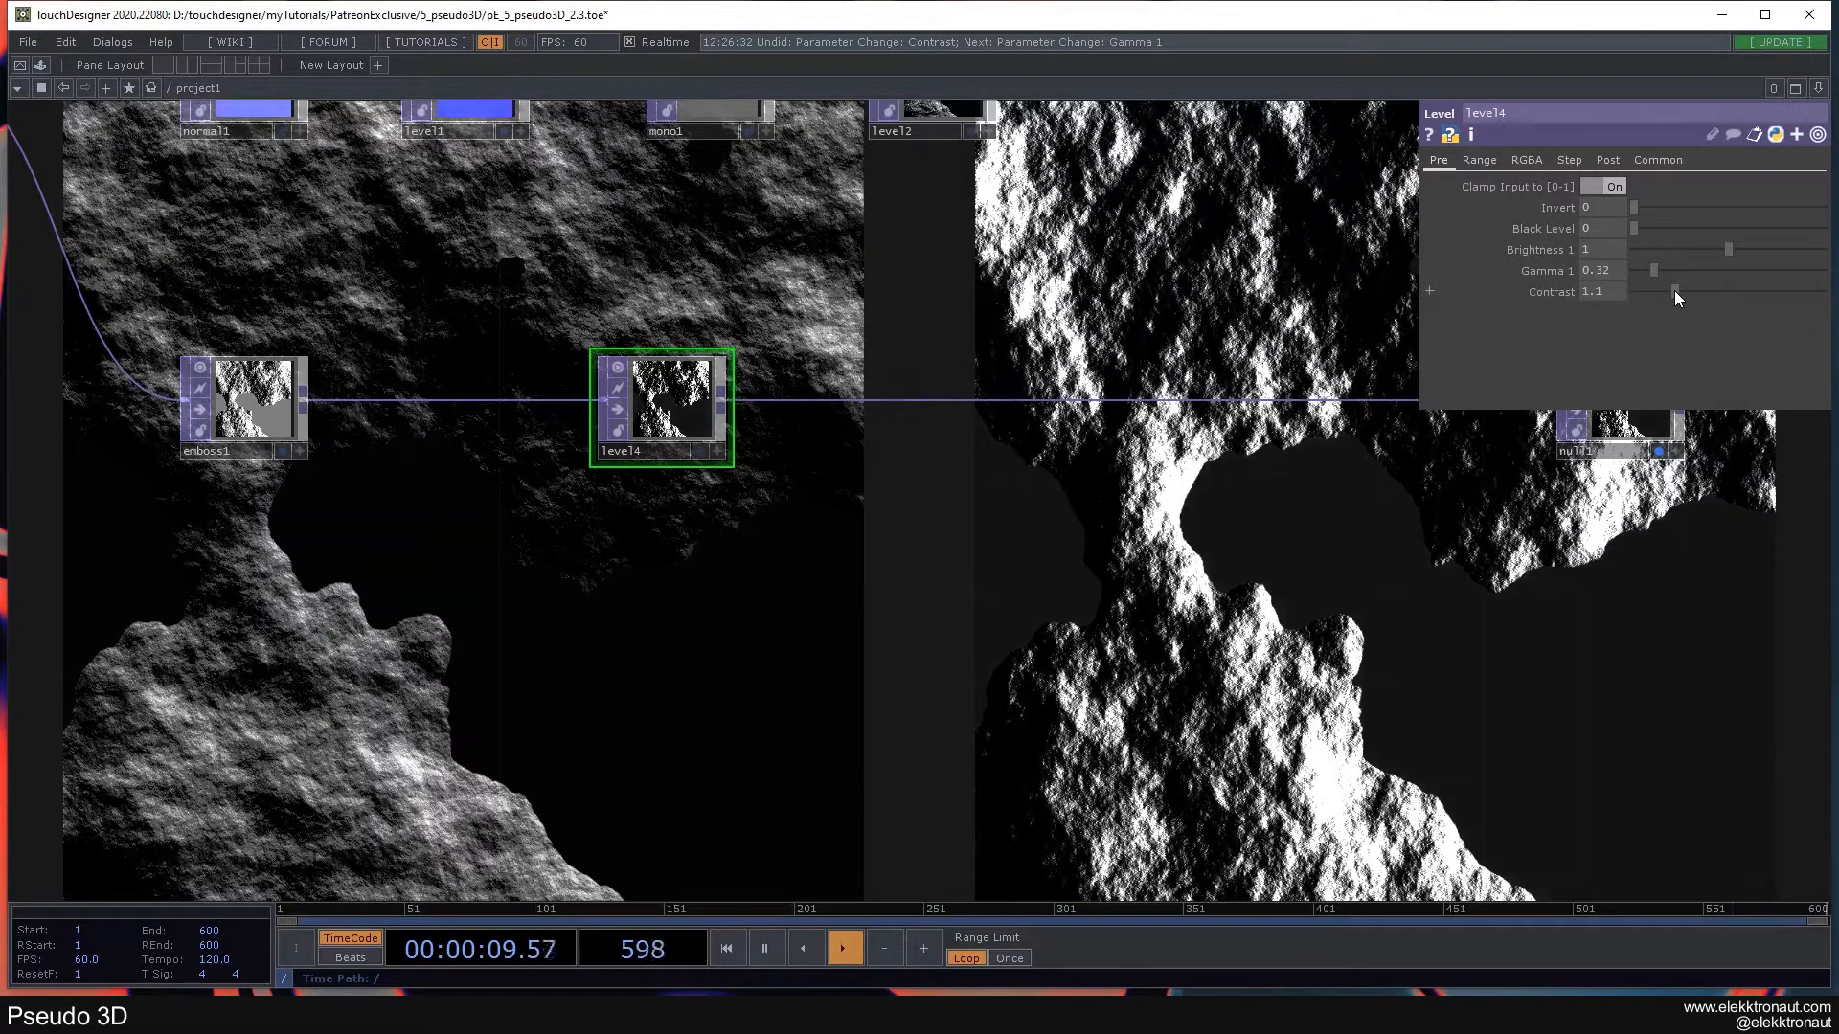
{"action": "scroll", "coordinate": [230, 392], "scroll_direction": "up", "scroll_amount": 4}
{"action": "scroll", "coordinate": [498, 519], "scroll_direction": "down", "scroll_amount": 2}
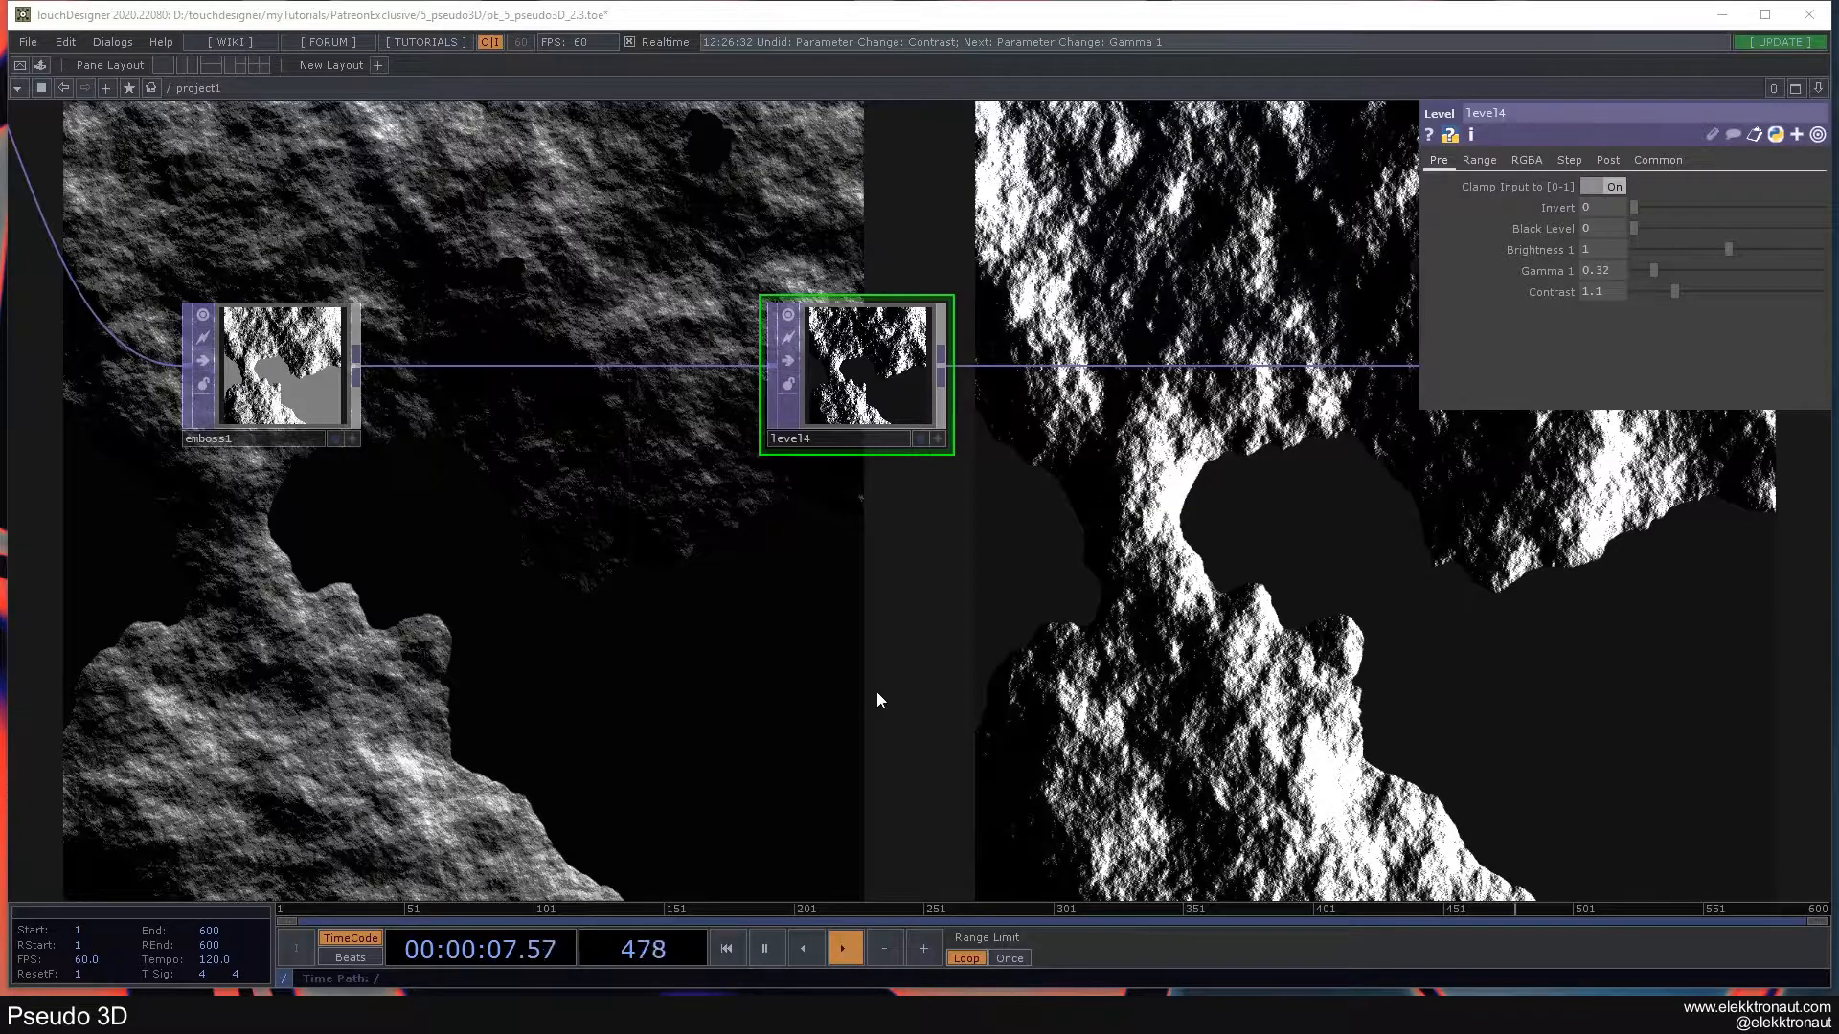
- Try an Emboss strength of 120, and settle on a strength of 100
{"action": "scroll", "coordinate": [876, 670], "scroll_direction": "down", "scroll_amount": 4}
{"action": "left_click_drag", "start_coordinate": [874, 595], "coordinate": [638, 527]}
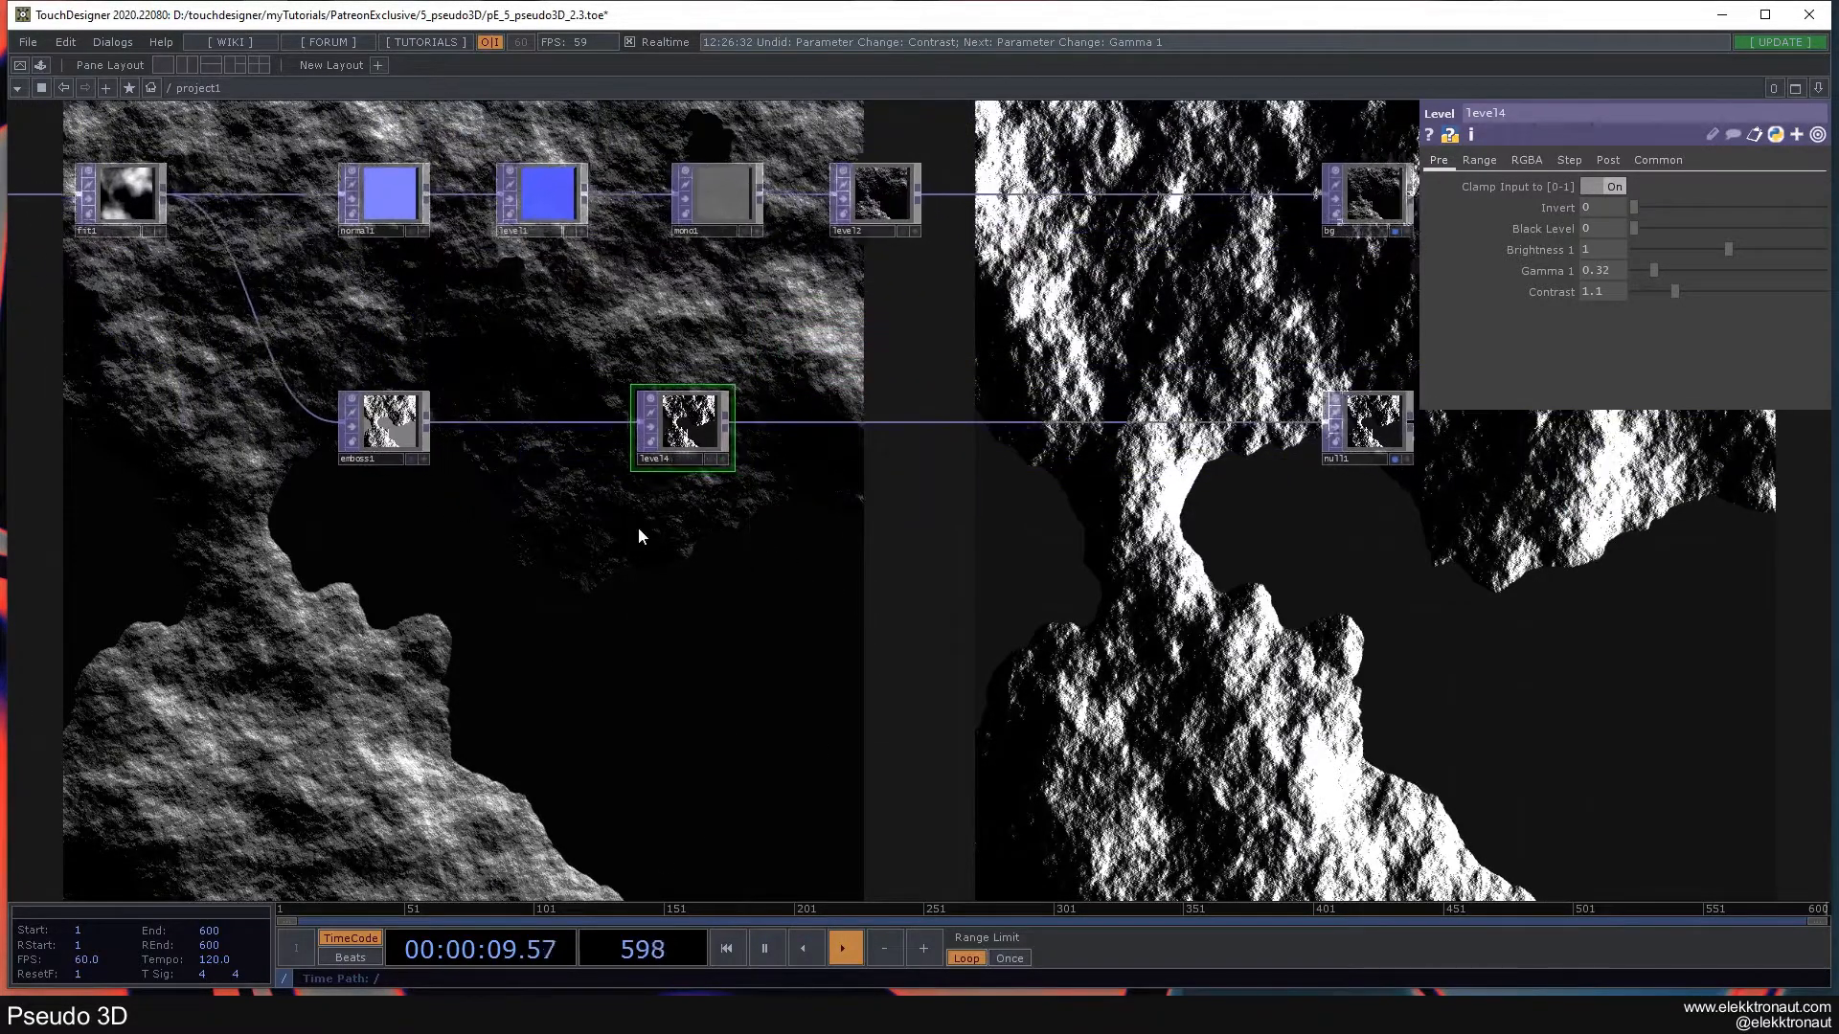
{"action": "scroll", "coordinate": [574, 470], "scroll_direction": "up", "scroll_amount": 3}
{"action": "left_click_drag", "start_coordinate": [402, 585], "coordinate": [637, 415]}
{"action": "left_click", "coordinate": [537, 235]}
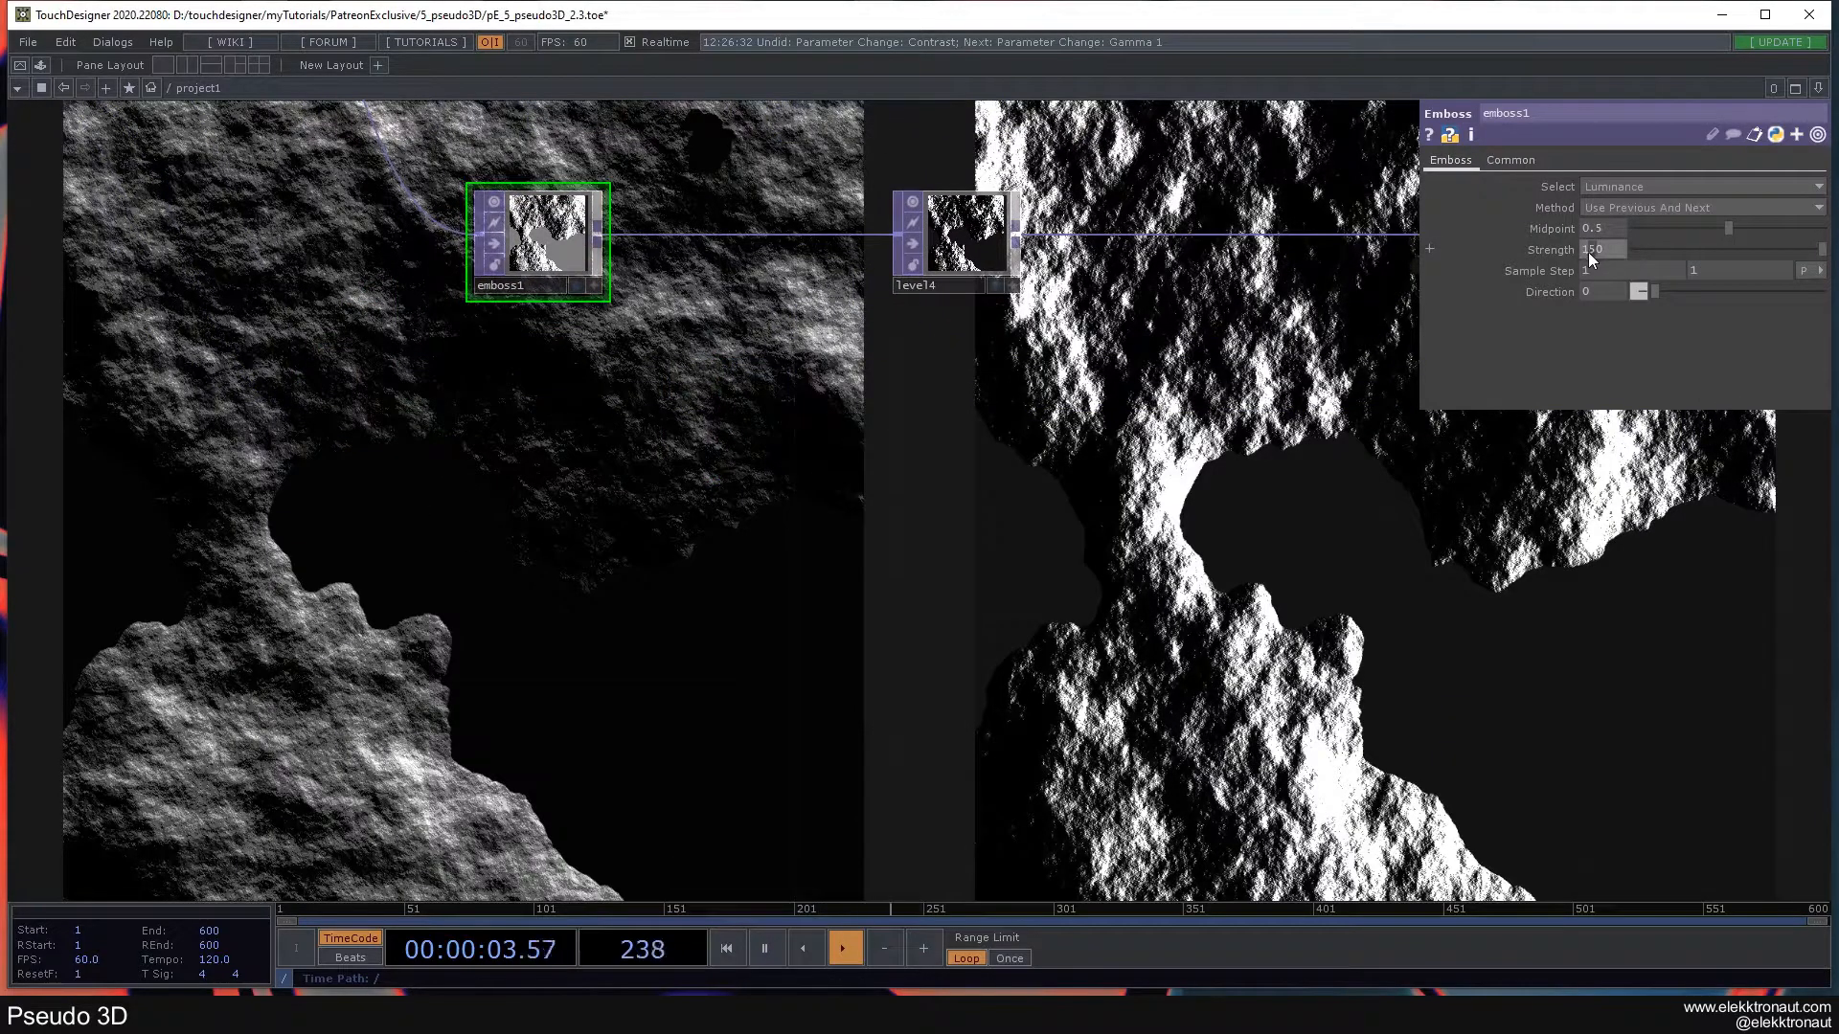
{"action": "type", "text": "120"}
{"action": "key", "text": "Return"}
{"action": "left_click", "coordinate": [1591, 251]}
{"action": "type", "text": "100"}
{"action": "key", "text": "Return"}
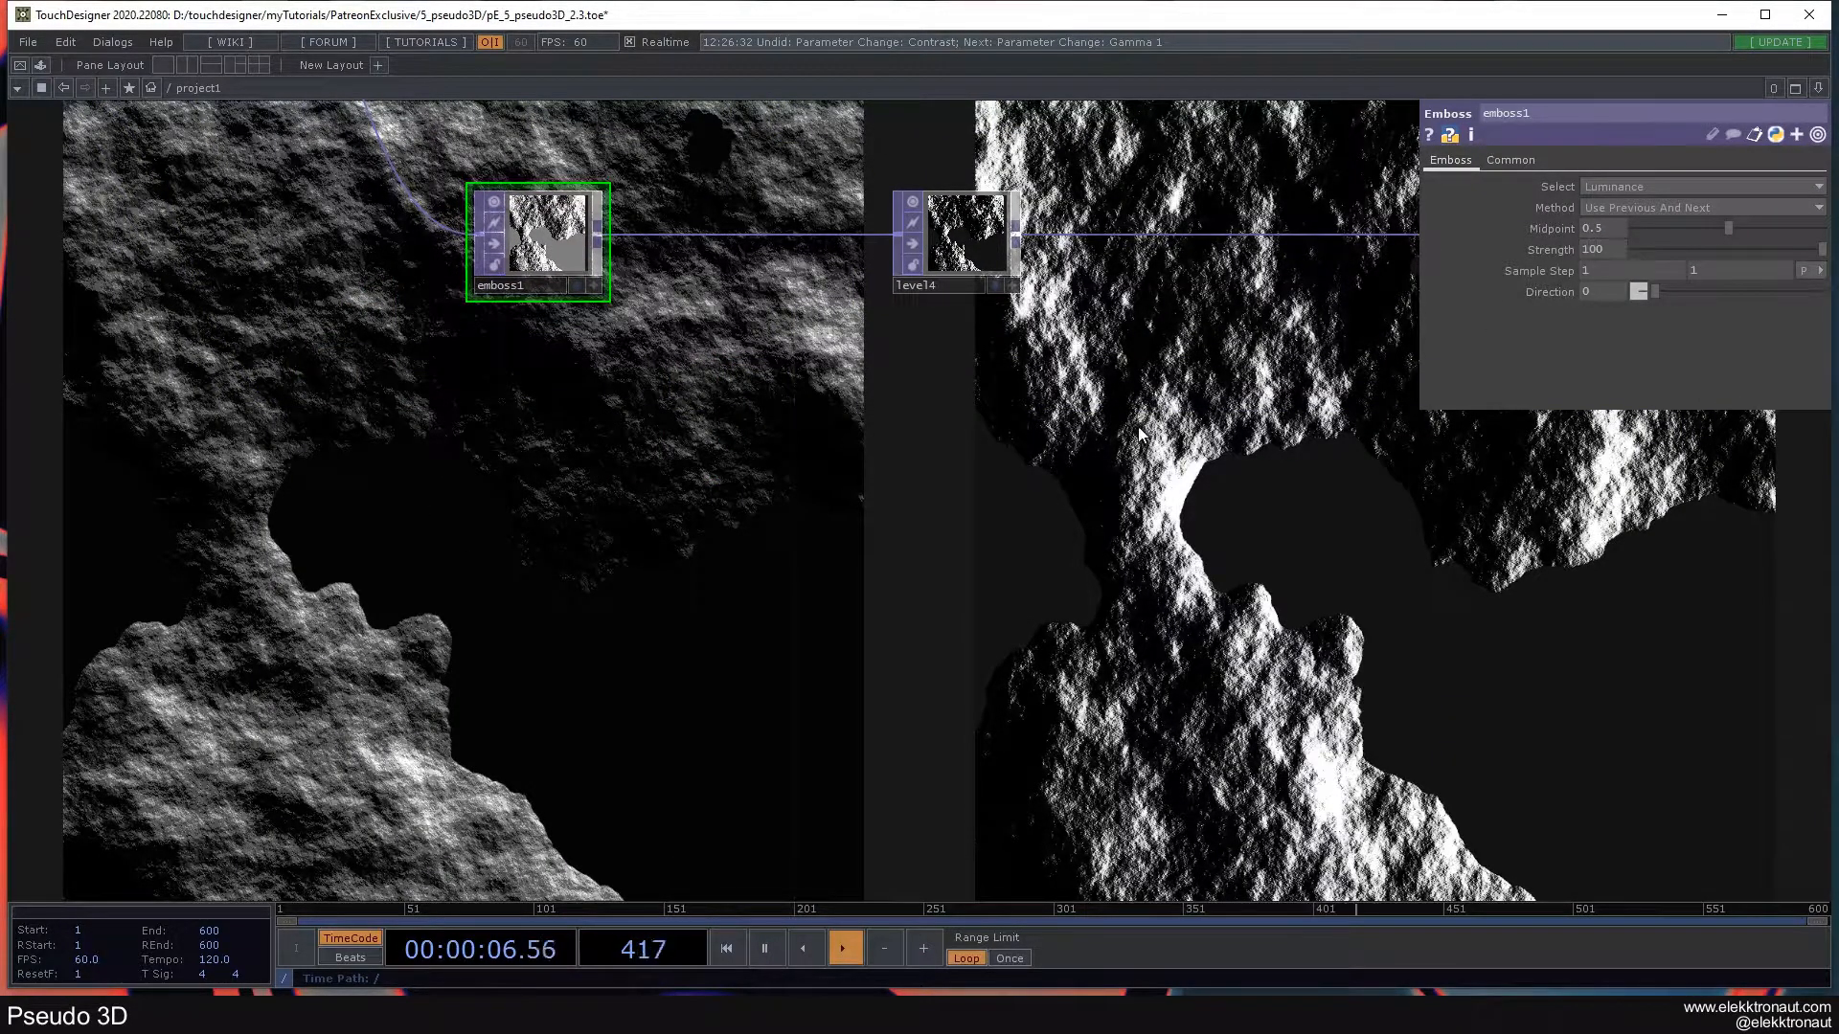
- Fine-tune the gamma of the Level node after Emboss to 0.34
{"action": "left_click", "coordinate": [965, 235]}
{"action": "left_click_drag", "start_coordinate": [1042, 299], "coordinate": [914, 239]}
{"action": "left_click_drag", "start_coordinate": [1663, 272], "coordinate": [1657, 272]}
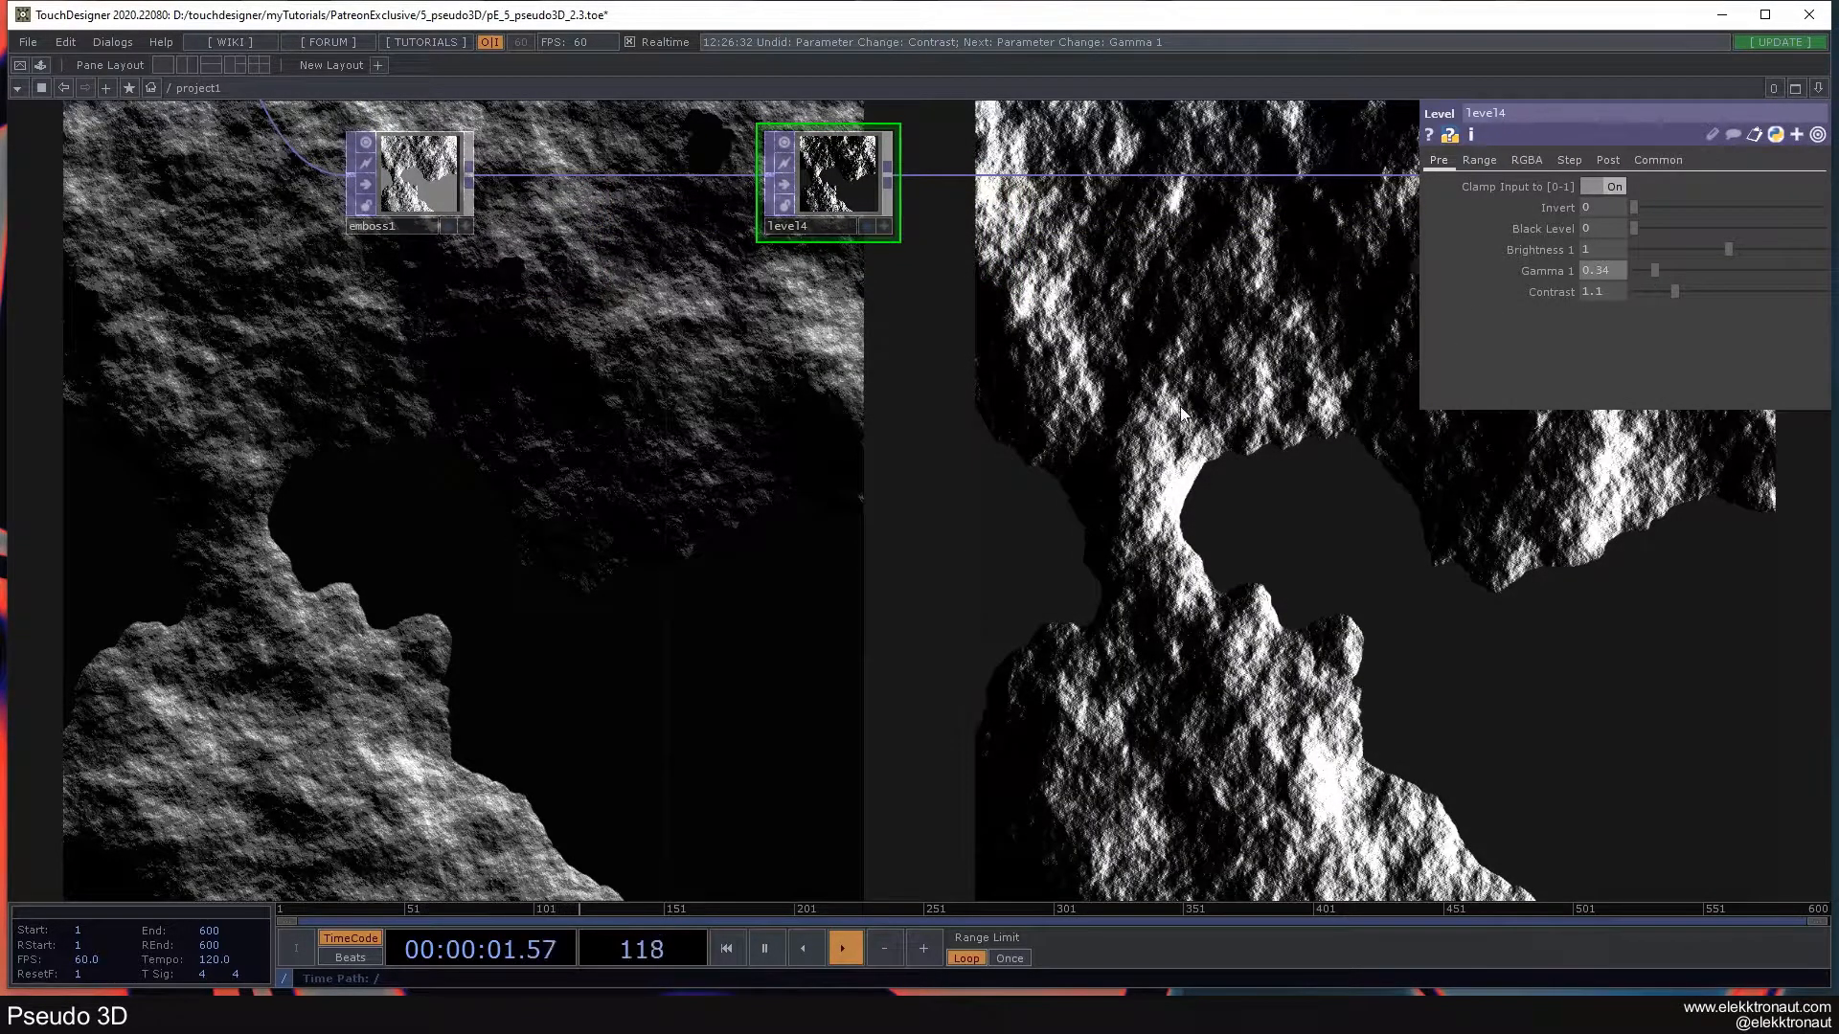
- Compare the Normal Map and Emboss branches, examining the parameters of both nodes
{"action": "scroll", "coordinate": [1013, 487], "scroll_direction": "down", "scroll_amount": 3}
{"action": "scroll", "coordinate": [1013, 487], "scroll_direction": "down", "scroll_amount": 4}
{"action": "scroll", "coordinate": [1014, 485], "scroll_direction": "up", "scroll_amount": 2}
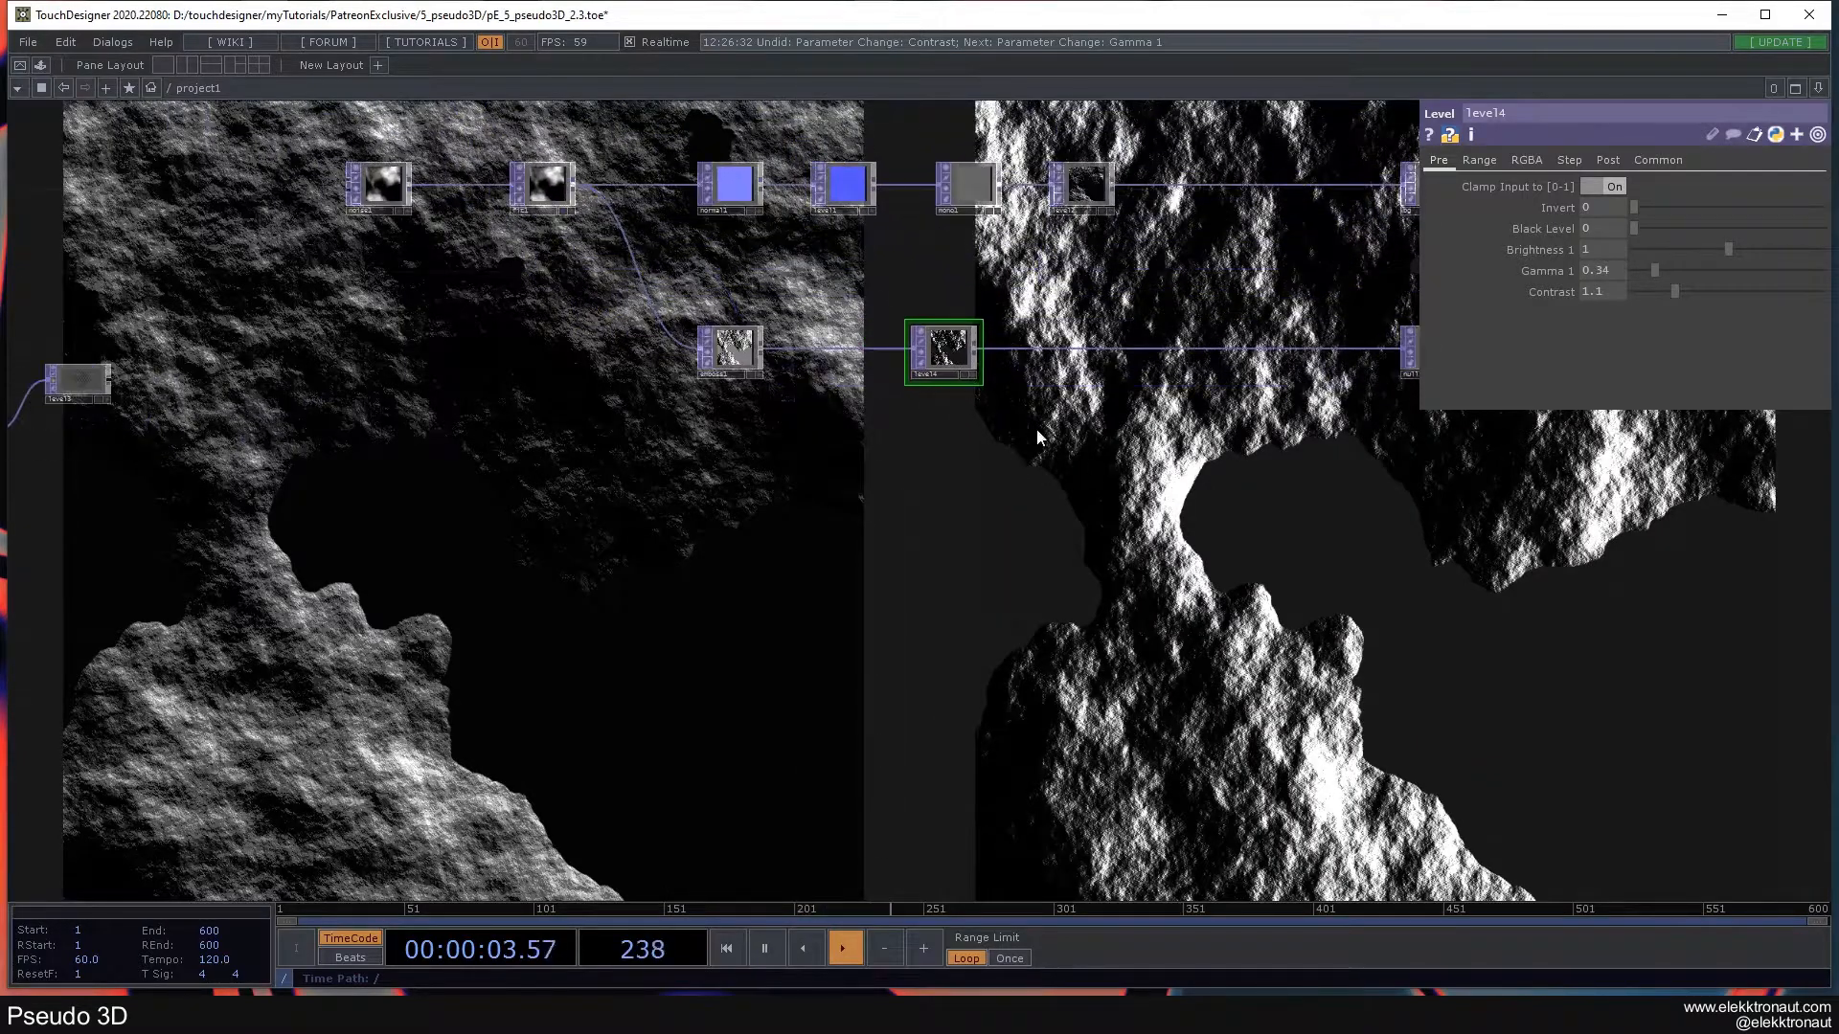
{"action": "left_click_drag", "start_coordinate": [907, 176], "coordinate": [736, 245]}
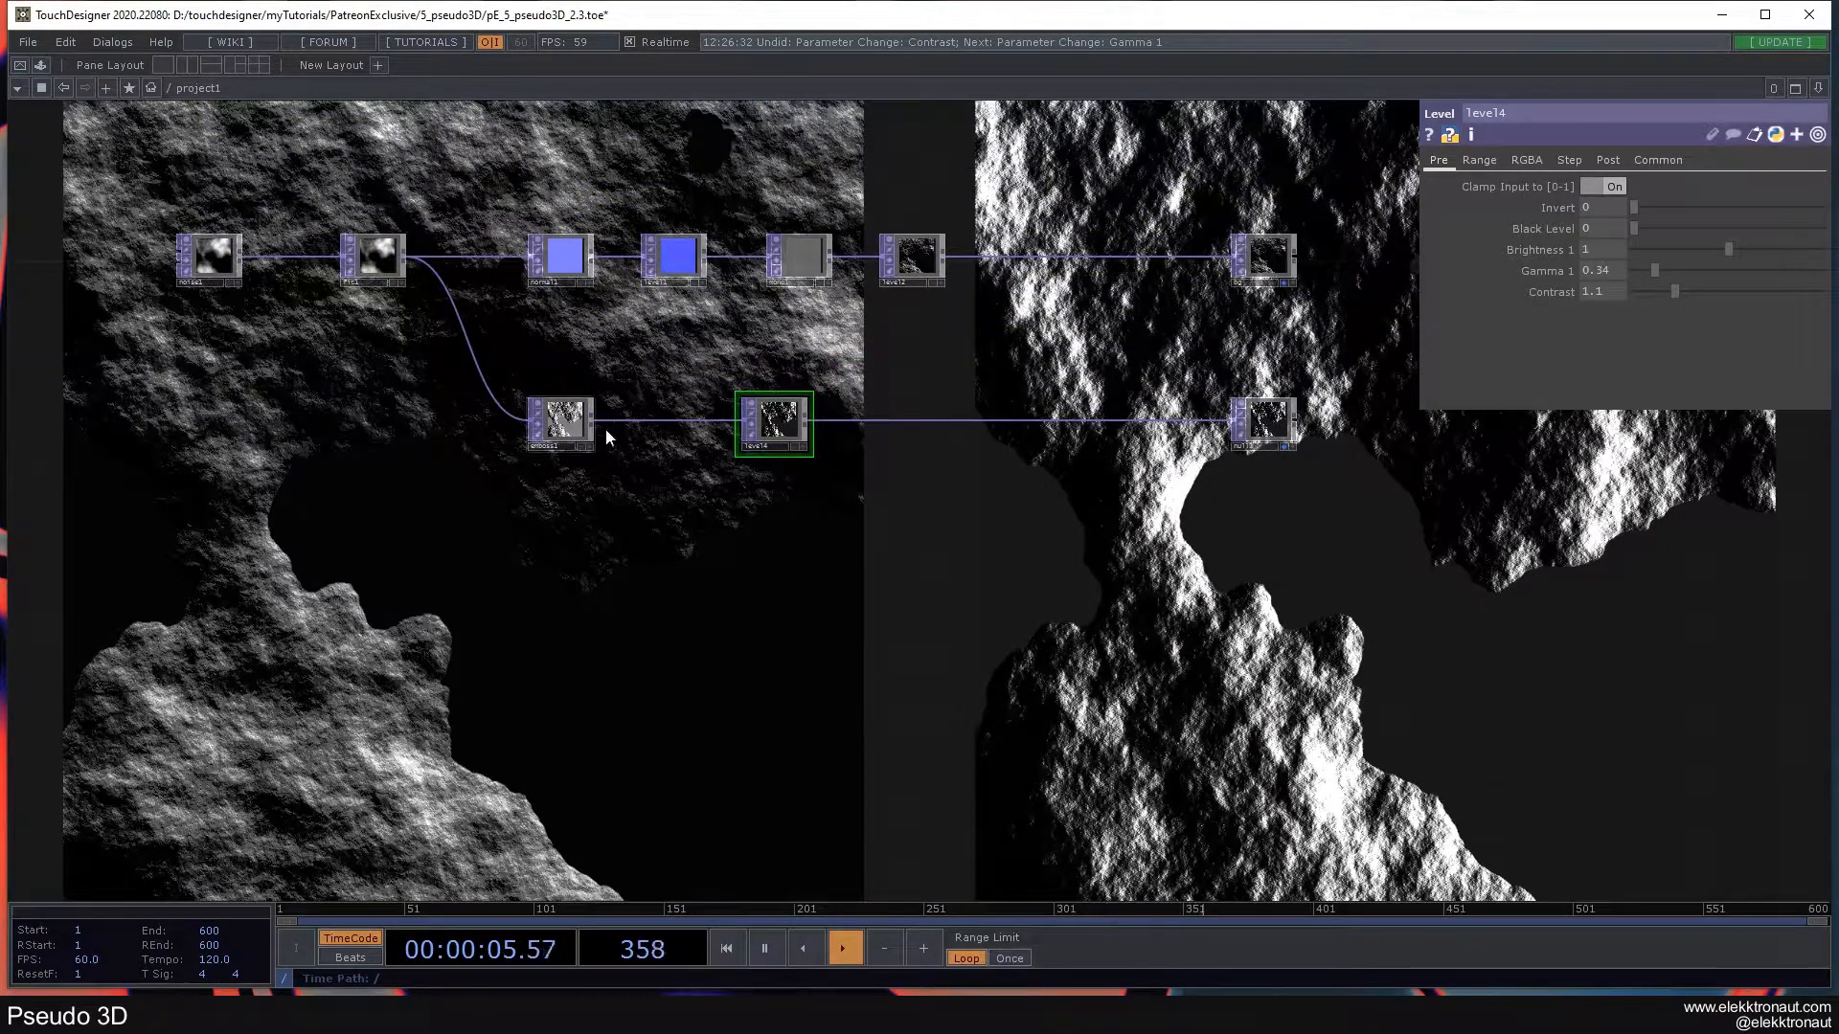
{"action": "right_click_drag", "start_coordinate": [526, 167], "coordinate": [929, 325]}
{"action": "left_click_drag", "start_coordinate": [946, 257], "coordinate": [979, 259]}
{"action": "scroll", "coordinate": [906, 316], "scroll_direction": "up", "scroll_amount": 3}
{"action": "scroll", "coordinate": [876, 394], "scroll_direction": "down", "scroll_amount": 3}
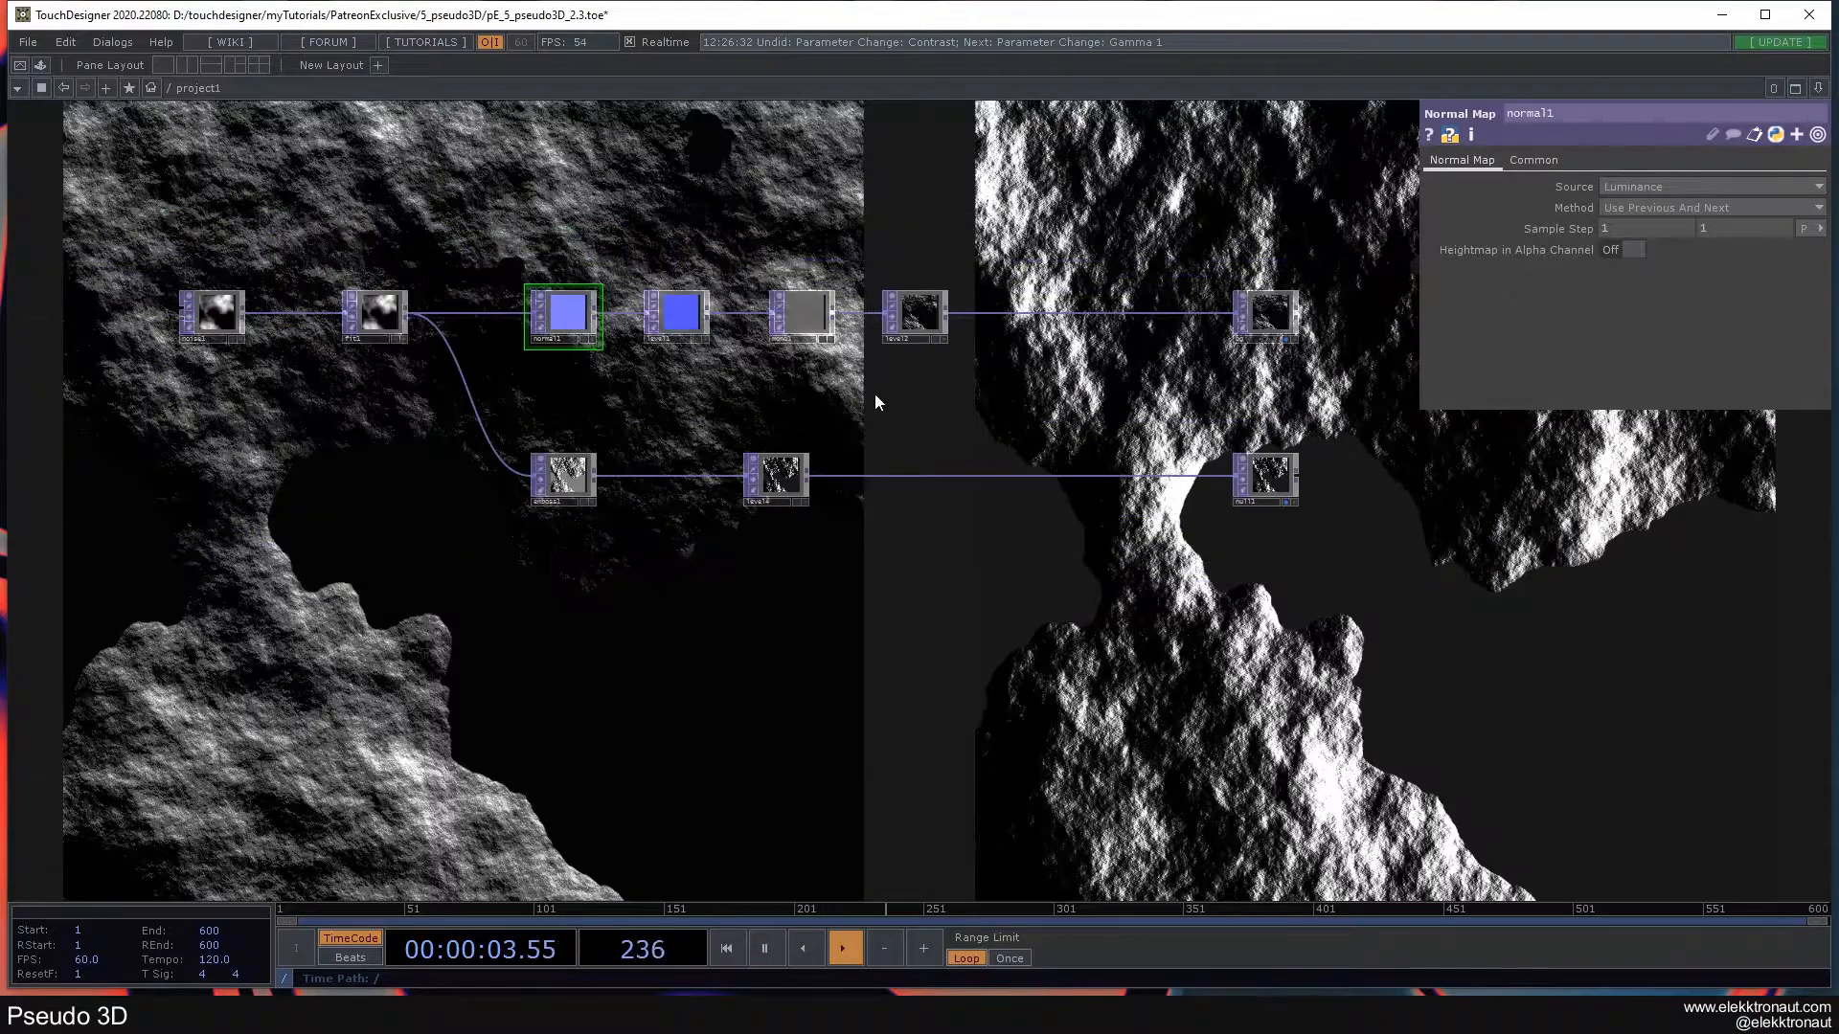
{"action": "left_click", "coordinate": [568, 479]}
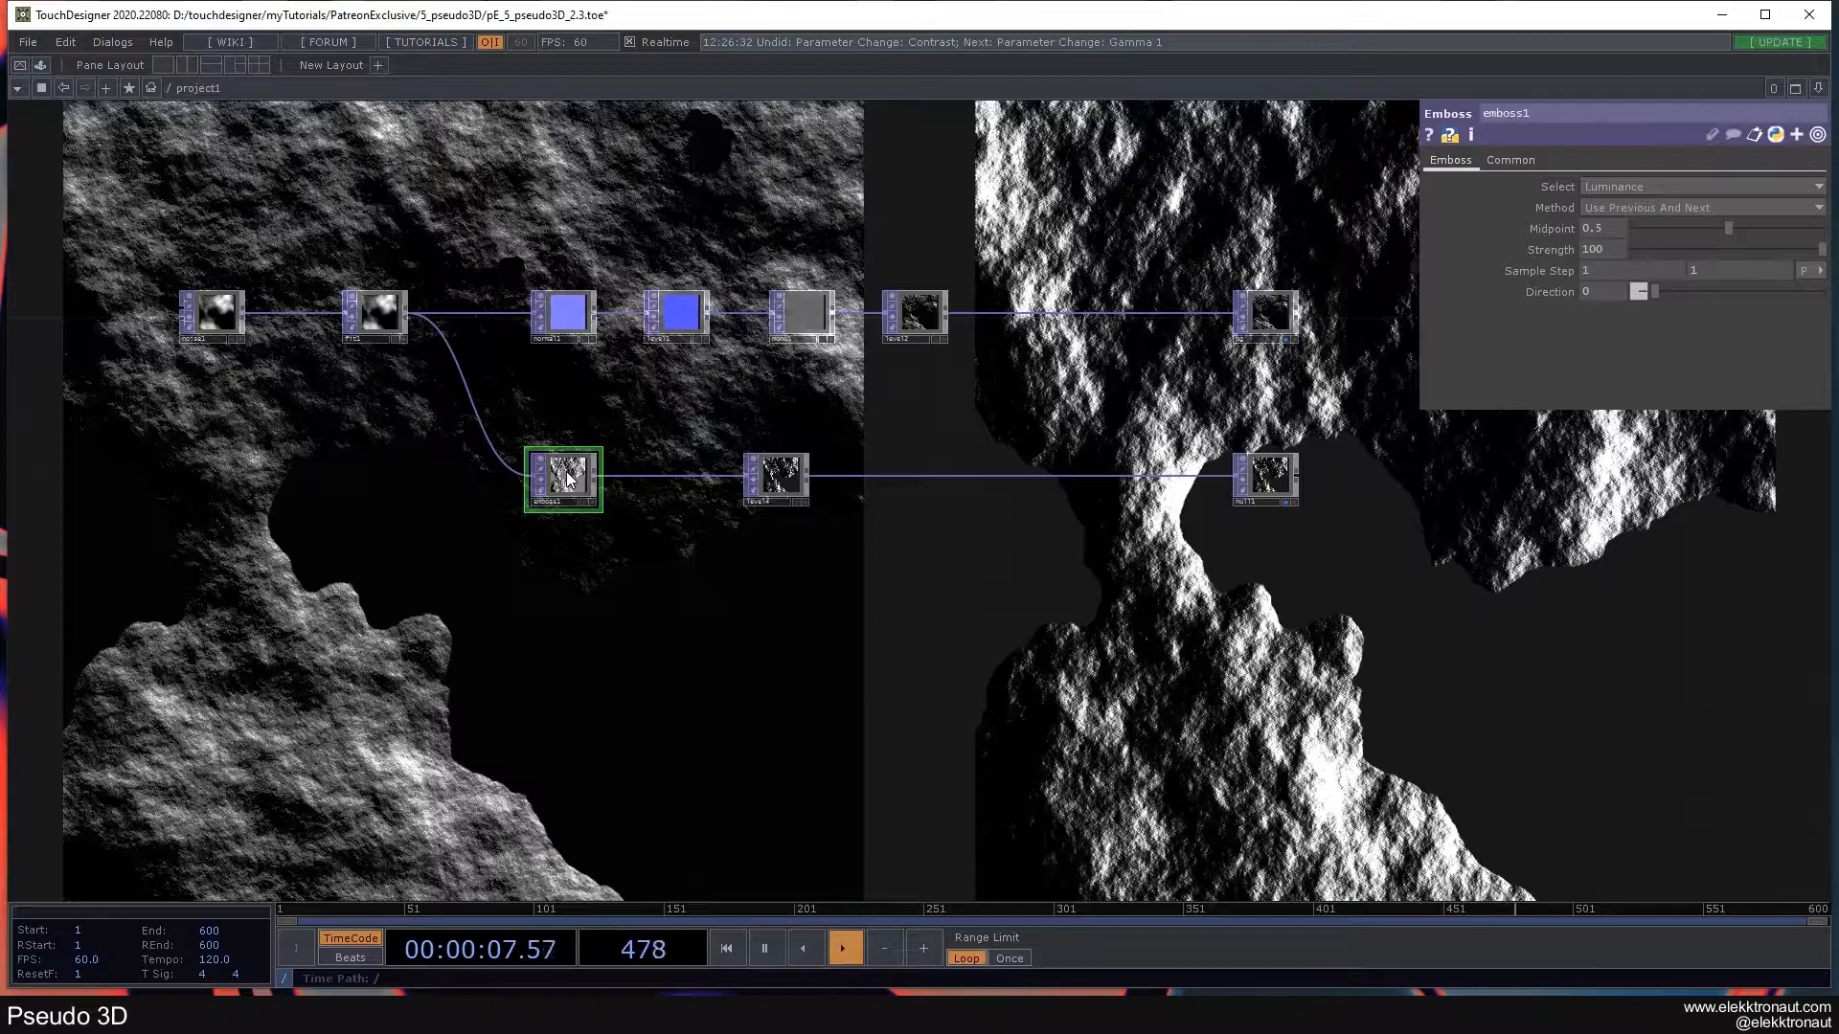
{"action": "scroll", "coordinate": [539, 497], "scroll_direction": "up", "scroll_amount": 2}
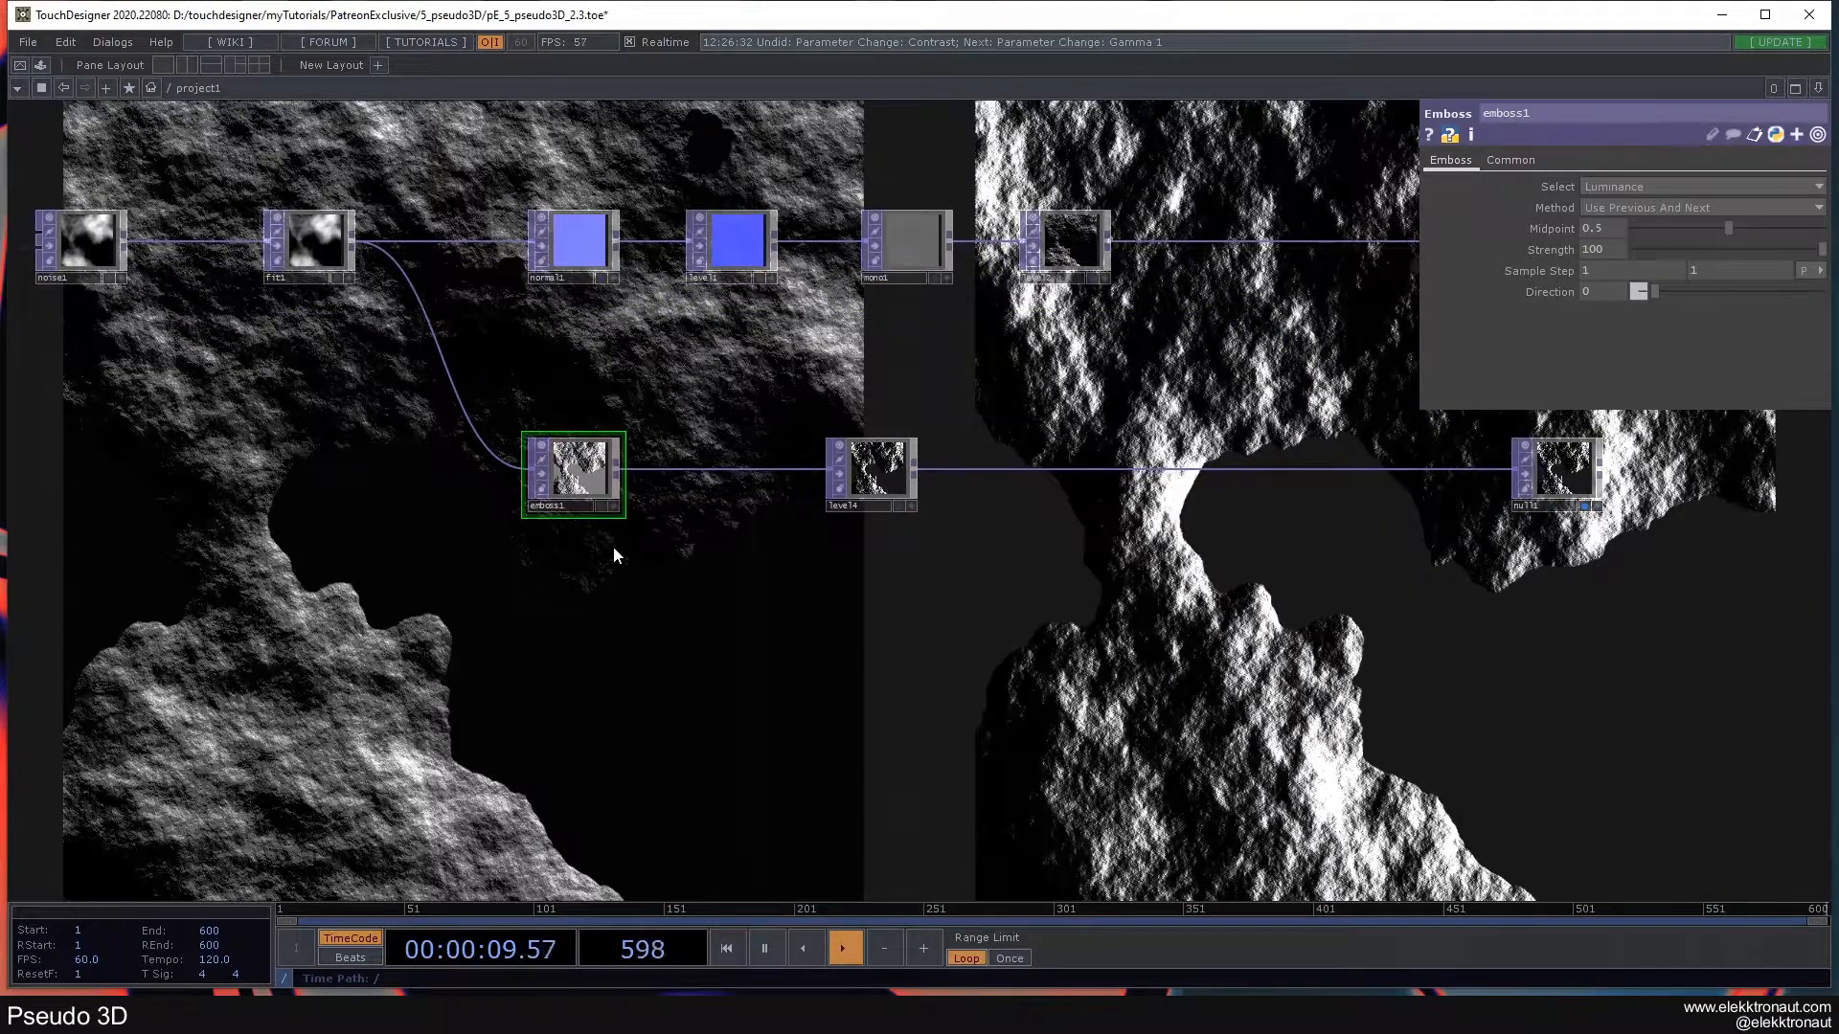
- Set the Emboss node's midpoint to 0.391 and its direction to 251
{"action": "left_click_drag", "start_coordinate": [552, 592], "coordinate": [526, 424]}
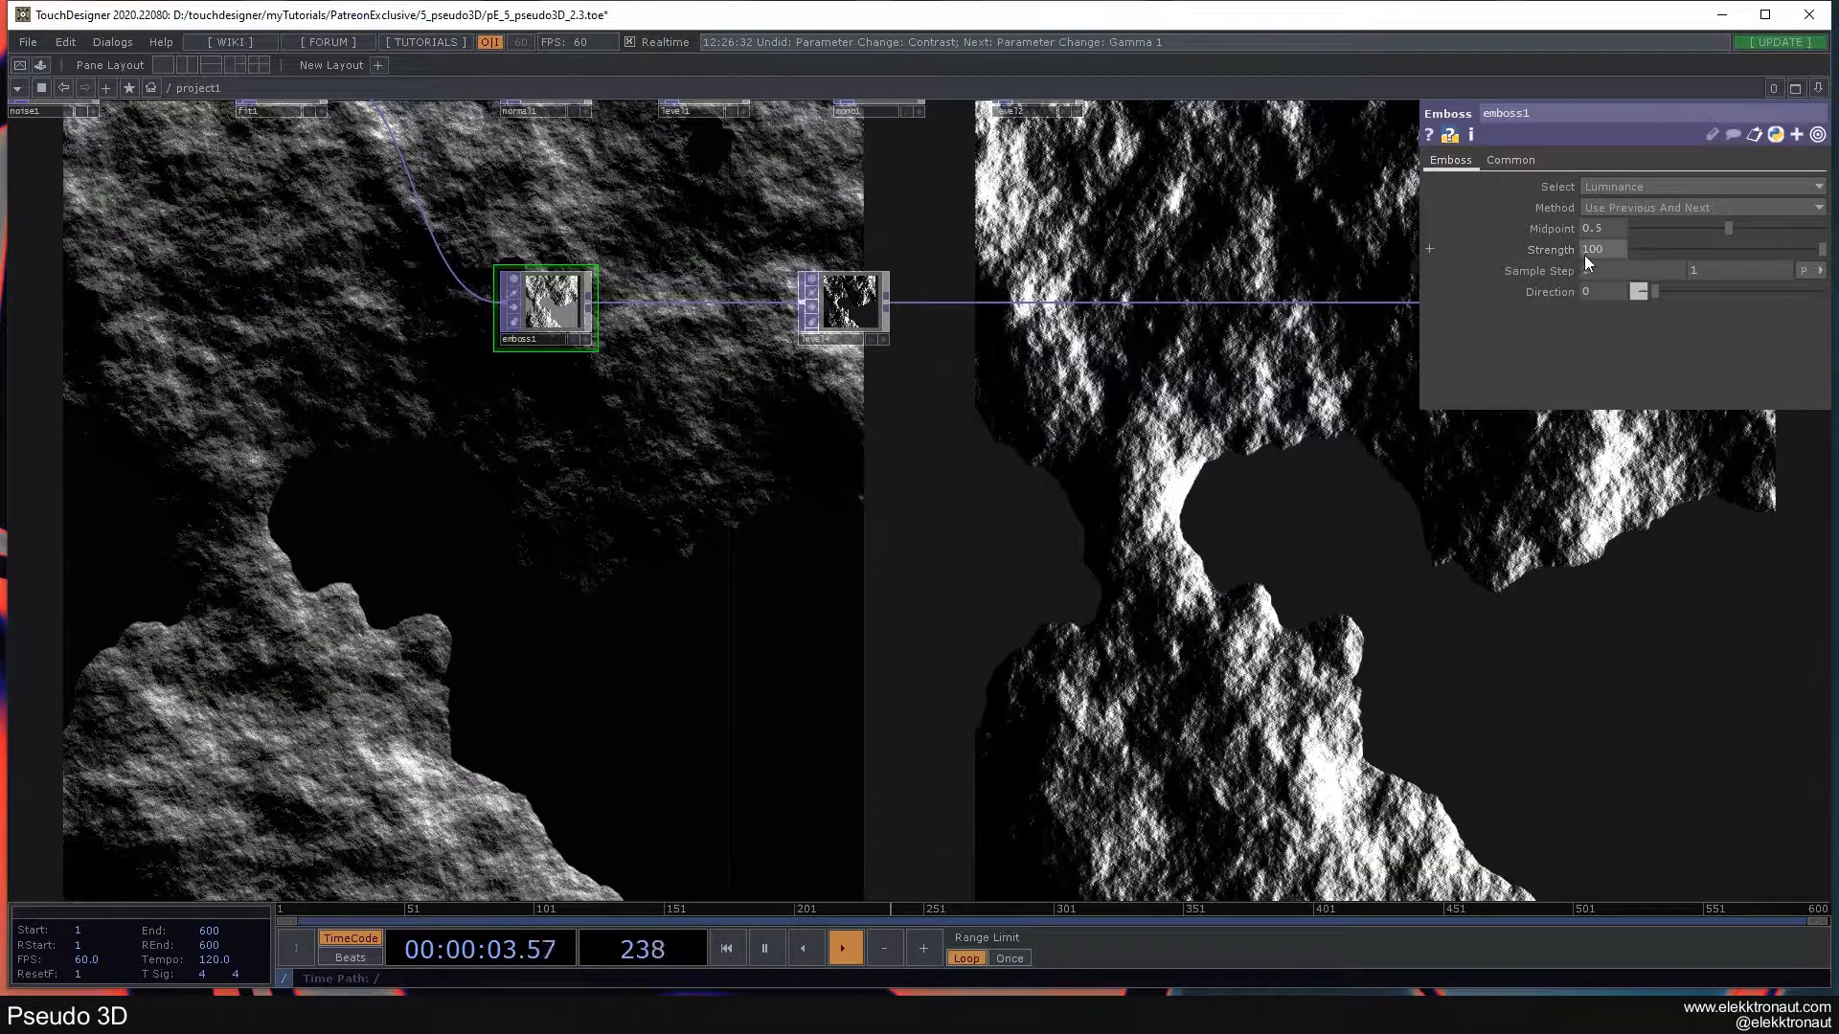
{"action": "left_click_drag", "start_coordinate": [1722, 228], "coordinate": [1772, 303]}
{"action": "left_click_drag", "start_coordinate": [1169, 661], "coordinate": [1220, 539]}
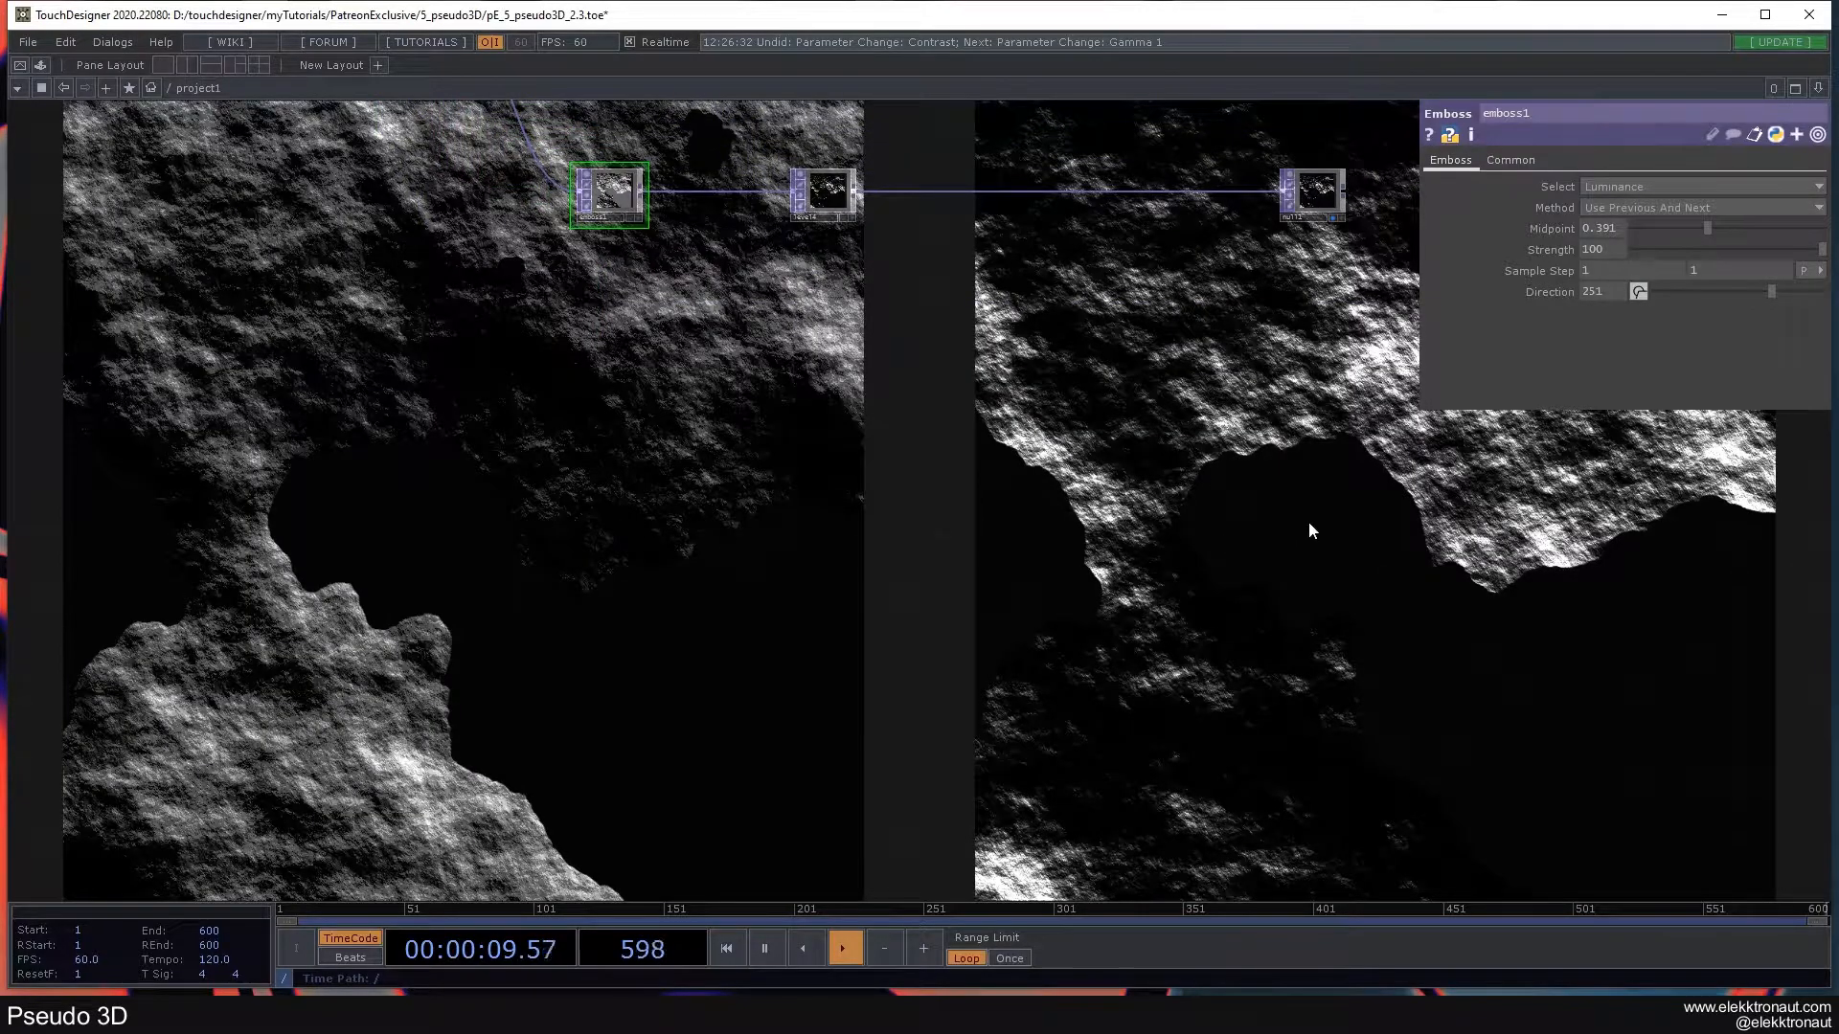
- Set the Noise node's pixel format to 16-bit float (RGB)
{"action": "scroll", "coordinate": [1049, 498], "scroll_direction": "down", "scroll_amount": 3}
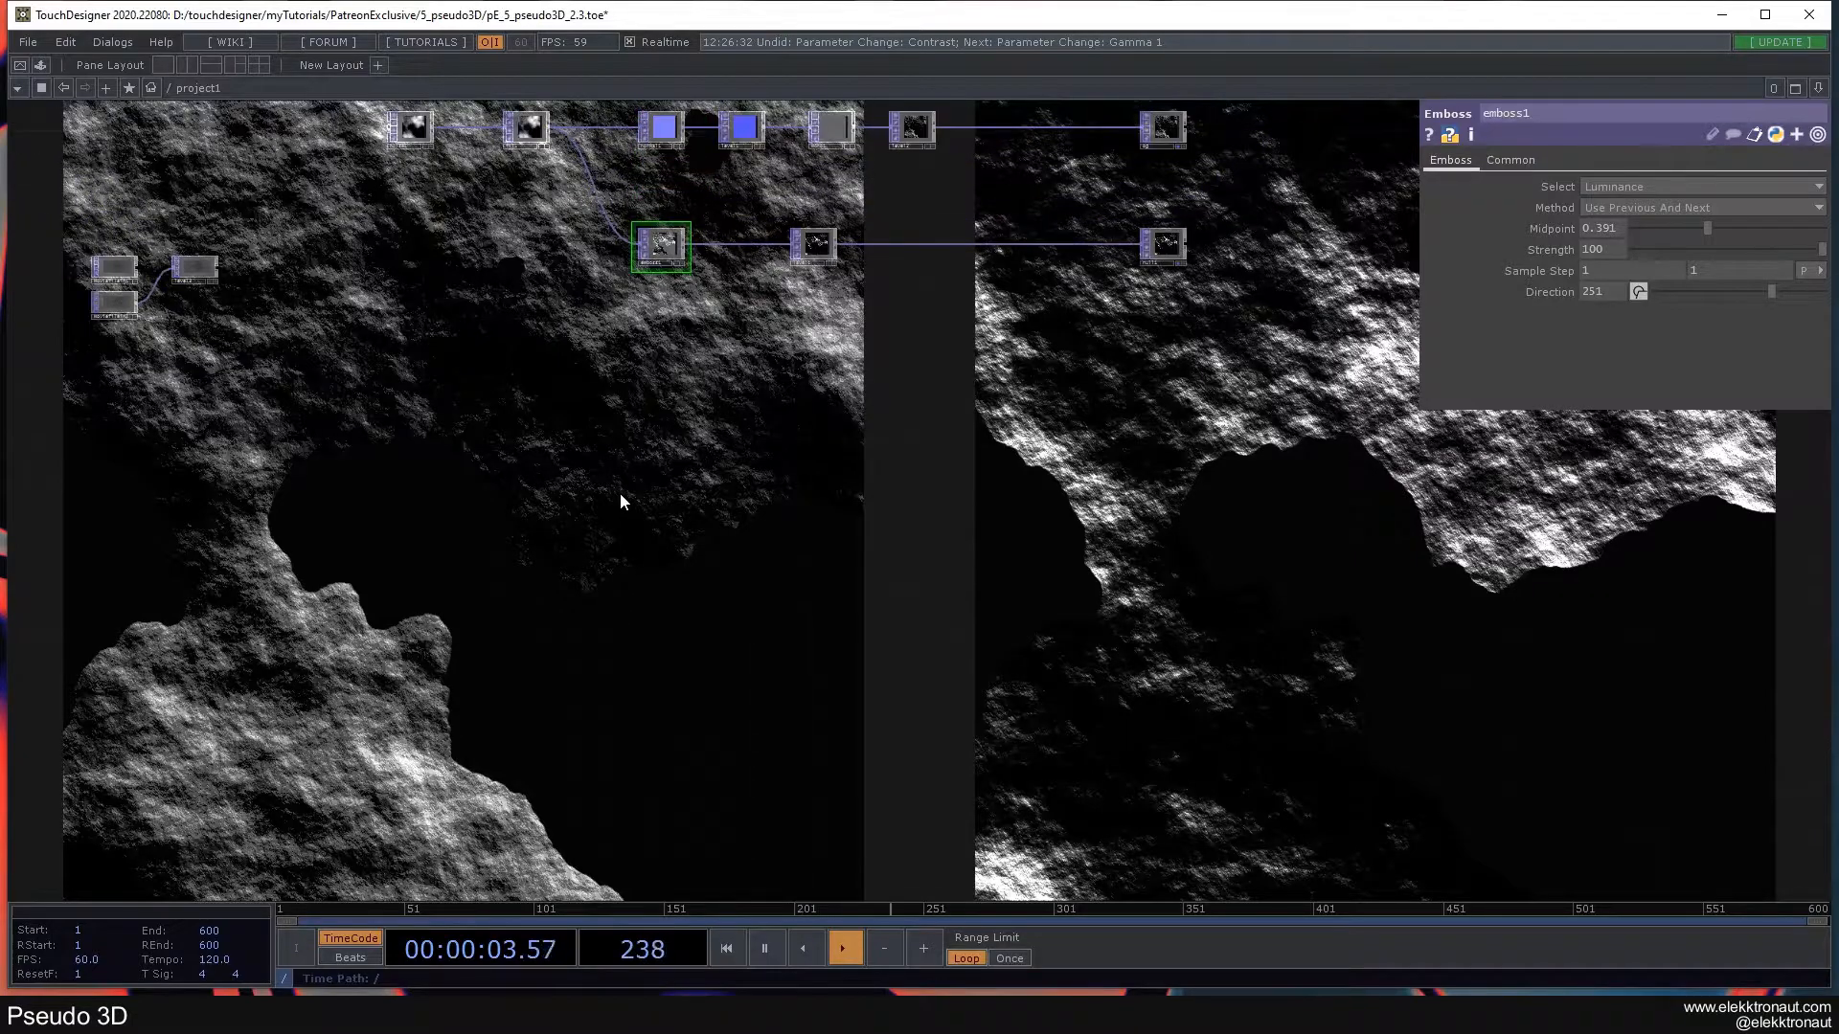
{"action": "left_click_drag", "start_coordinate": [620, 501], "coordinate": [640, 609]}
{"action": "scroll", "coordinate": [773, 523], "scroll_direction": "up", "scroll_amount": 3}
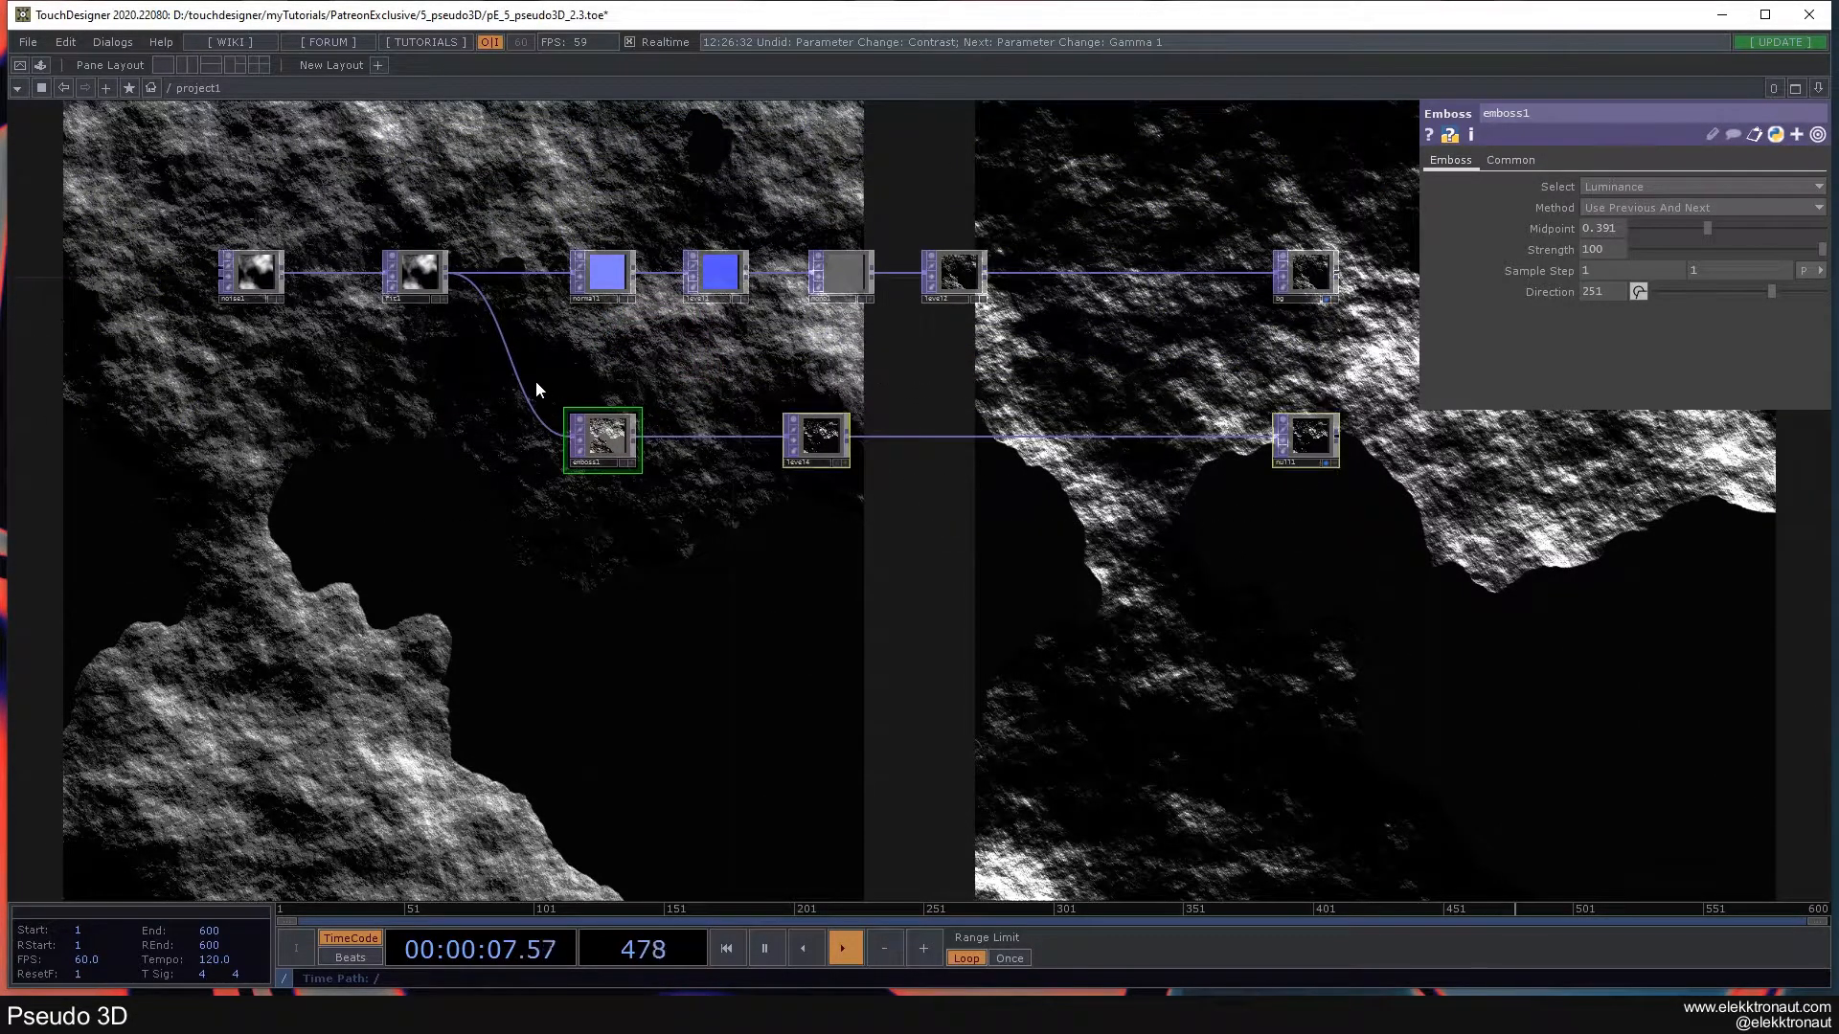
{"action": "left_click", "coordinate": [245, 288]}
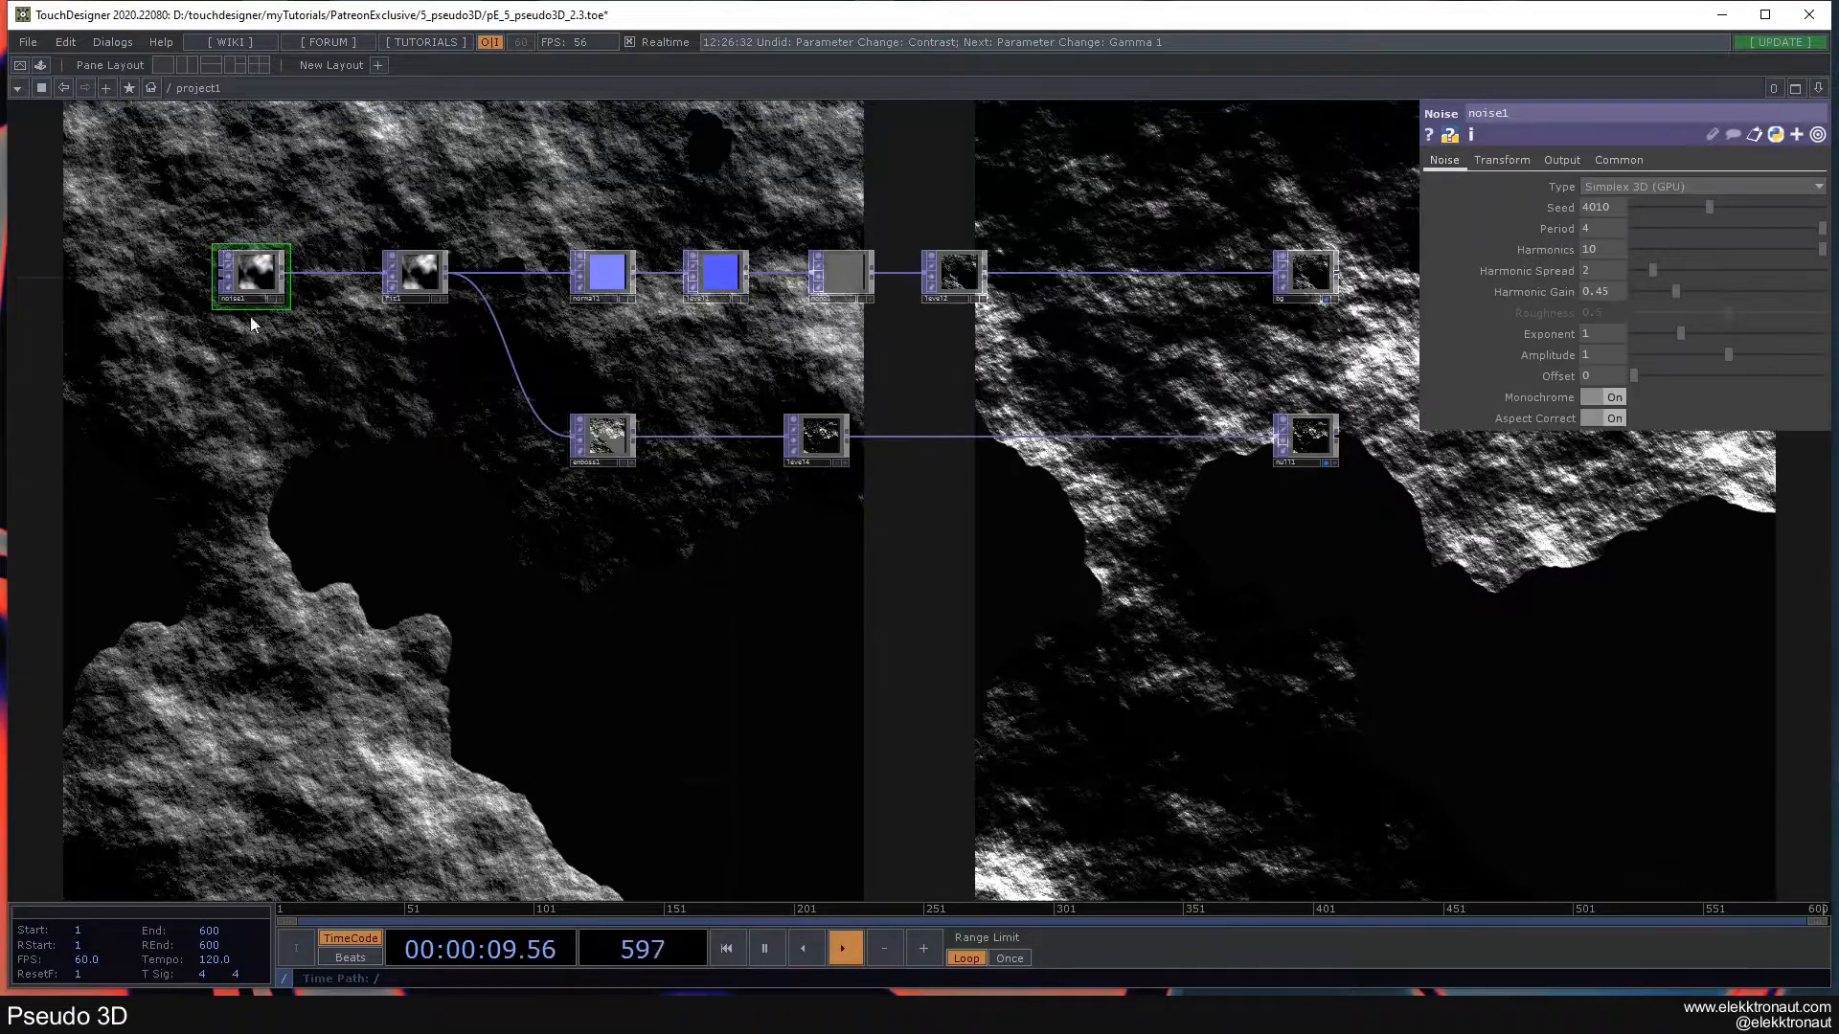
{"action": "left_click", "coordinate": [1633, 160]}
{"action": "left_click", "coordinate": [1657, 333]}
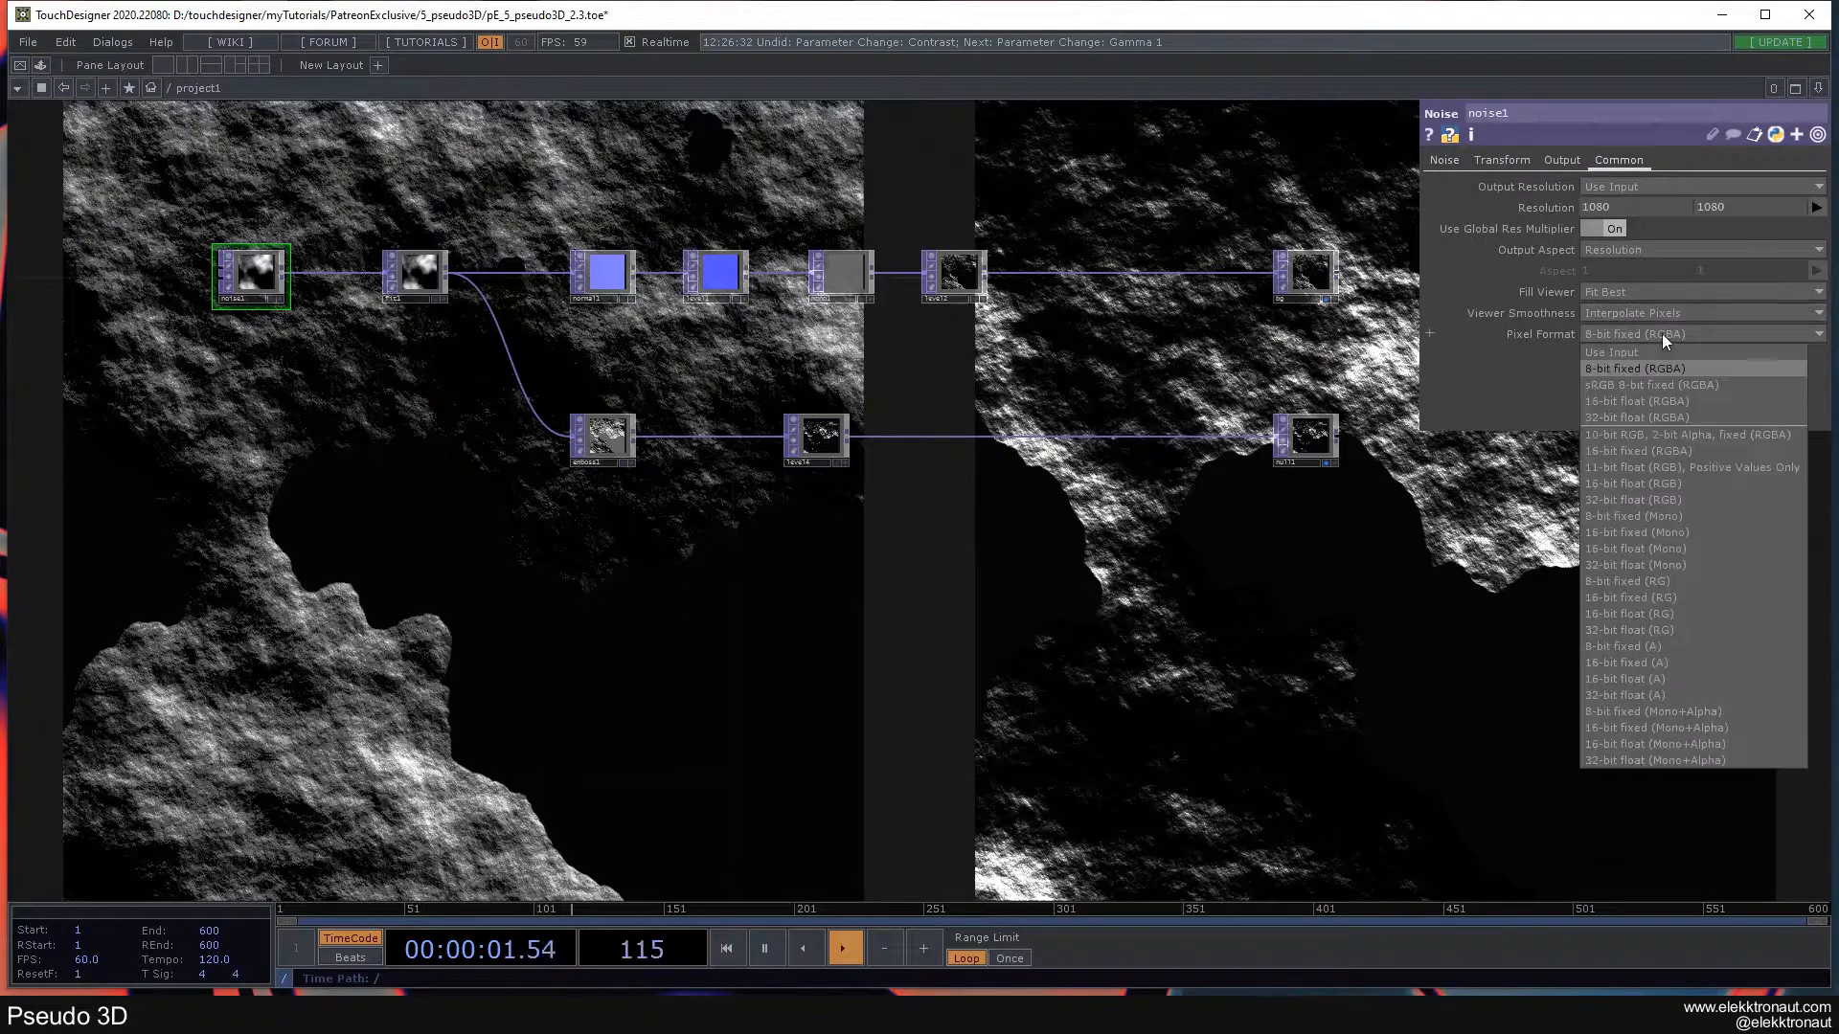
{"action": "left_click", "coordinate": [1671, 484]}
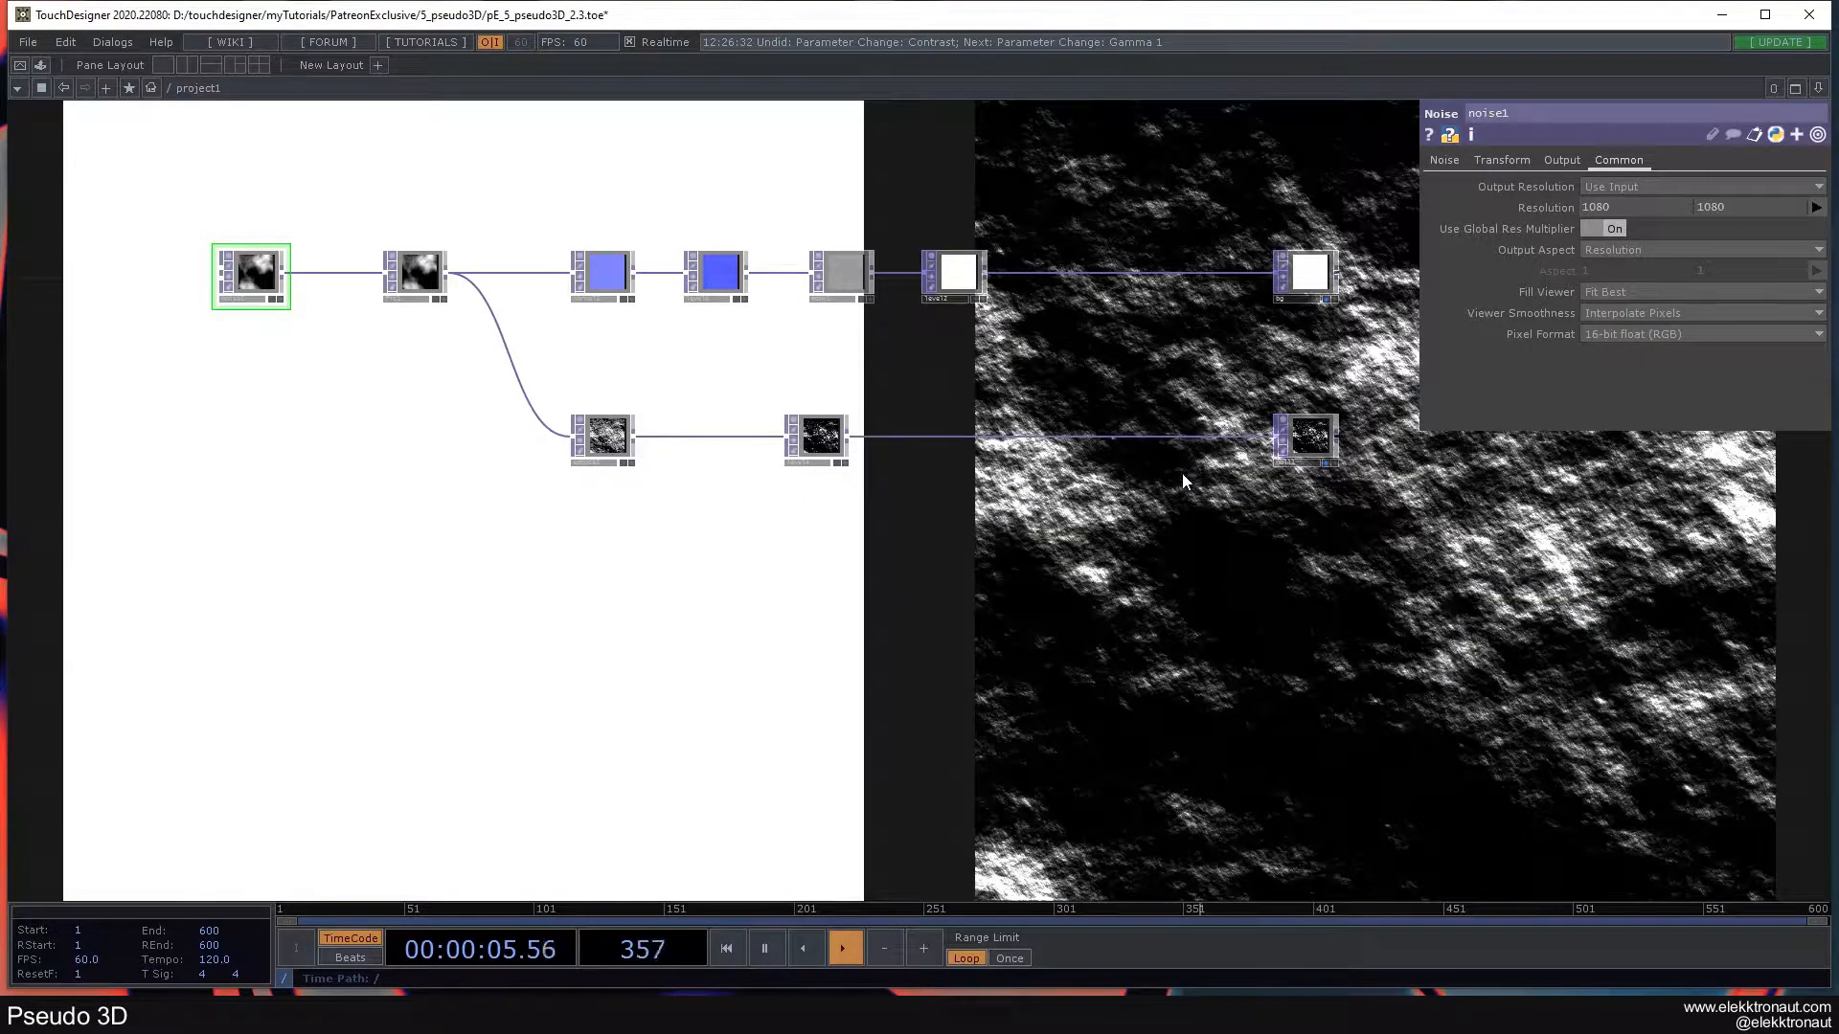
- Try the 8-bit fixed (Mono) pixel format on the Noise node, and switch it to 32-bit float (RGB)
{"action": "left_click", "coordinate": [1722, 334]}
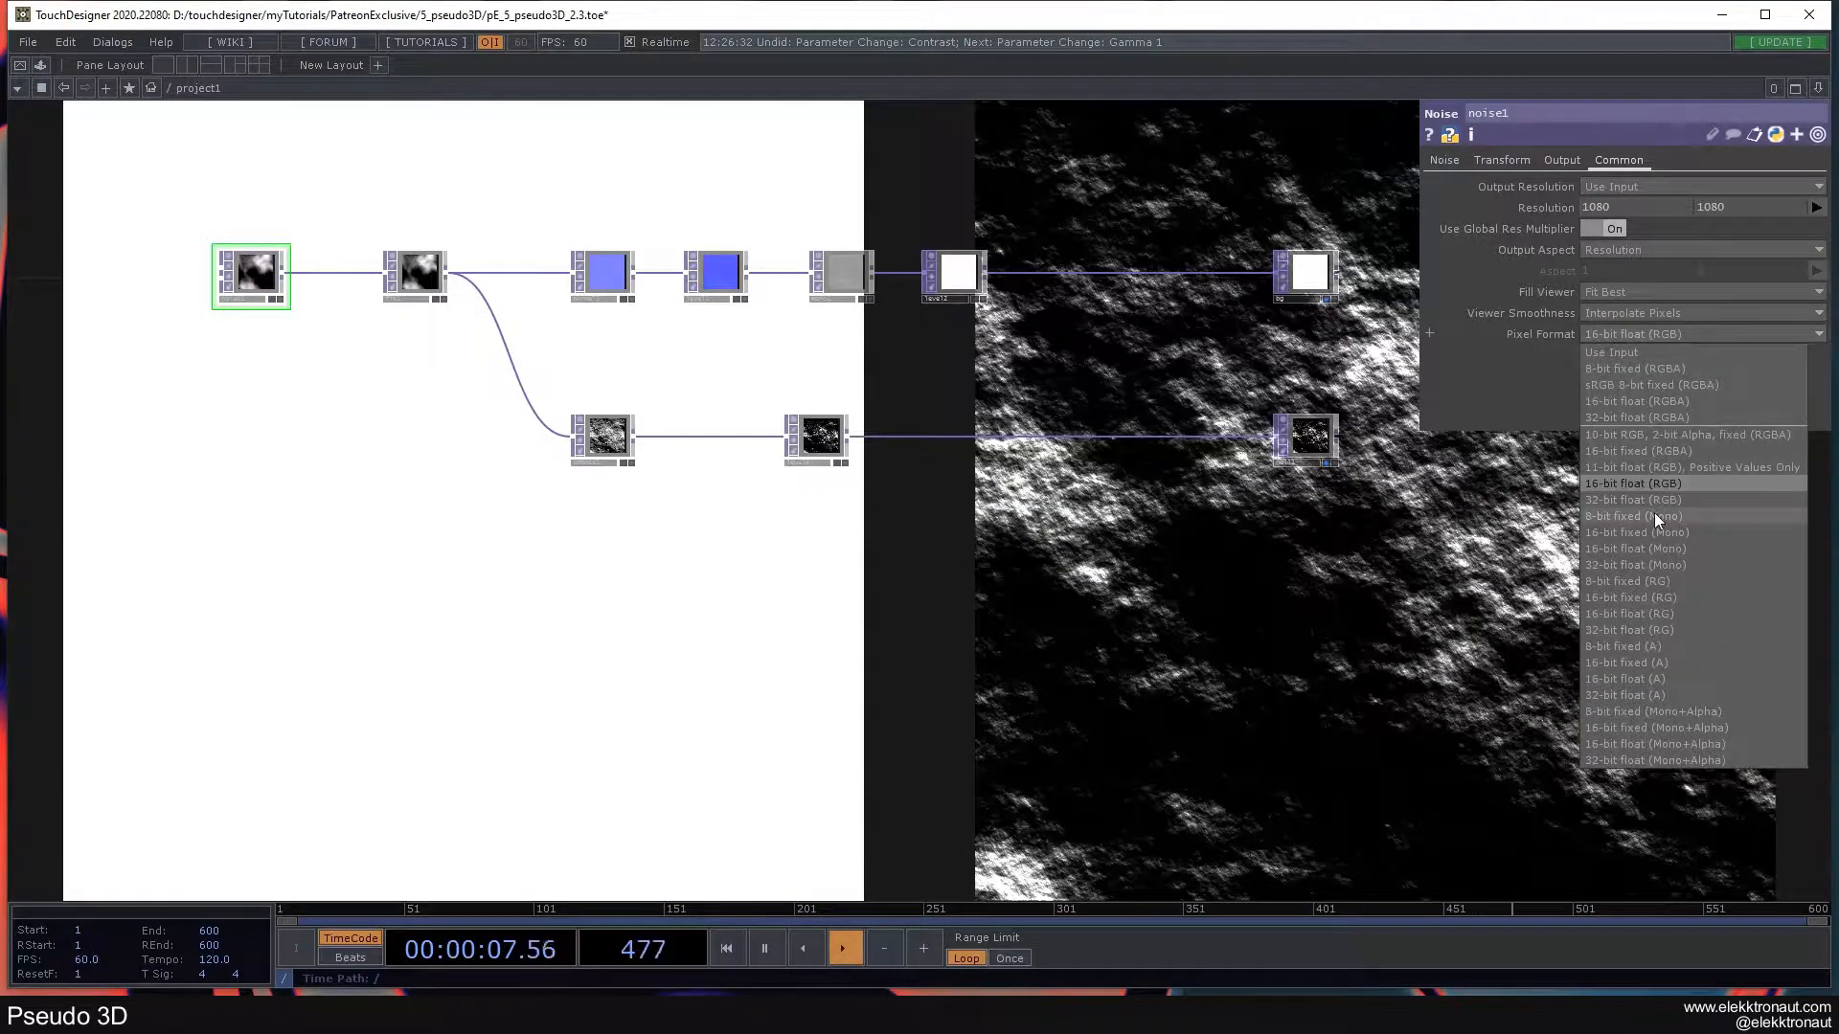
{"action": "left_click", "coordinate": [1653, 514]}
{"action": "left_click", "coordinate": [1650, 338]}
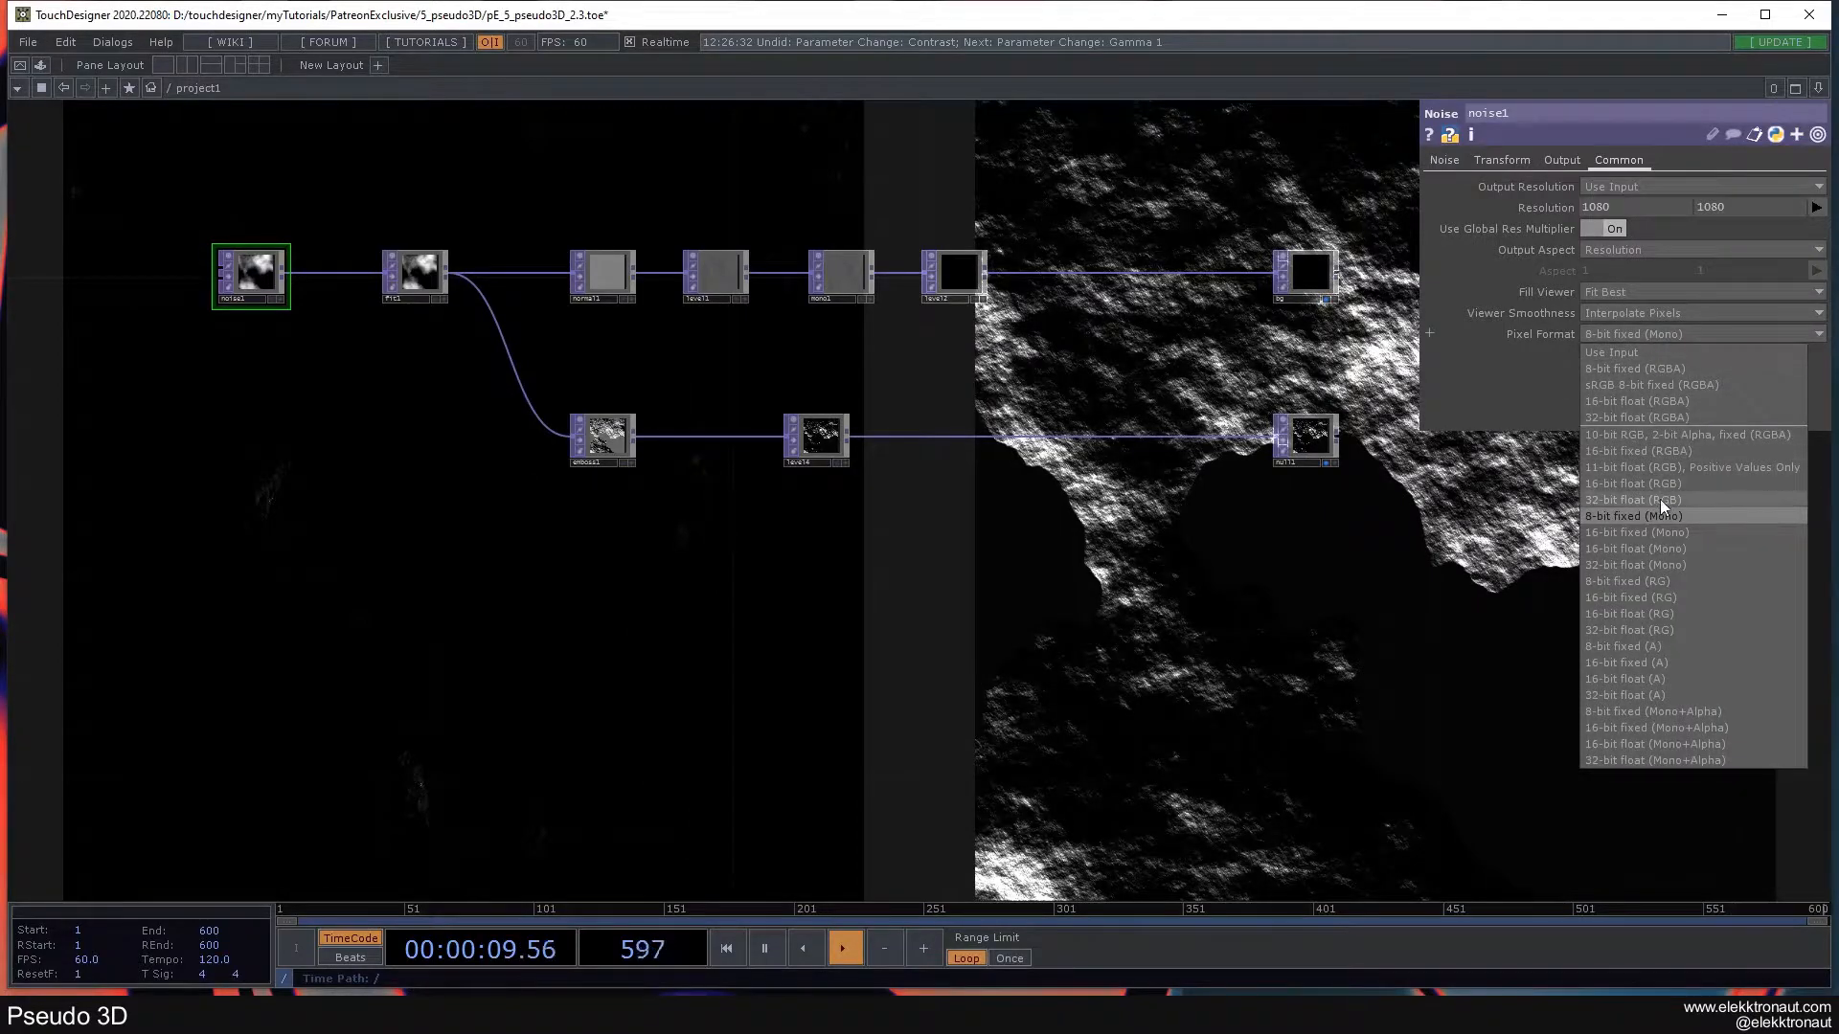
{"action": "left_click", "coordinate": [1661, 494]}
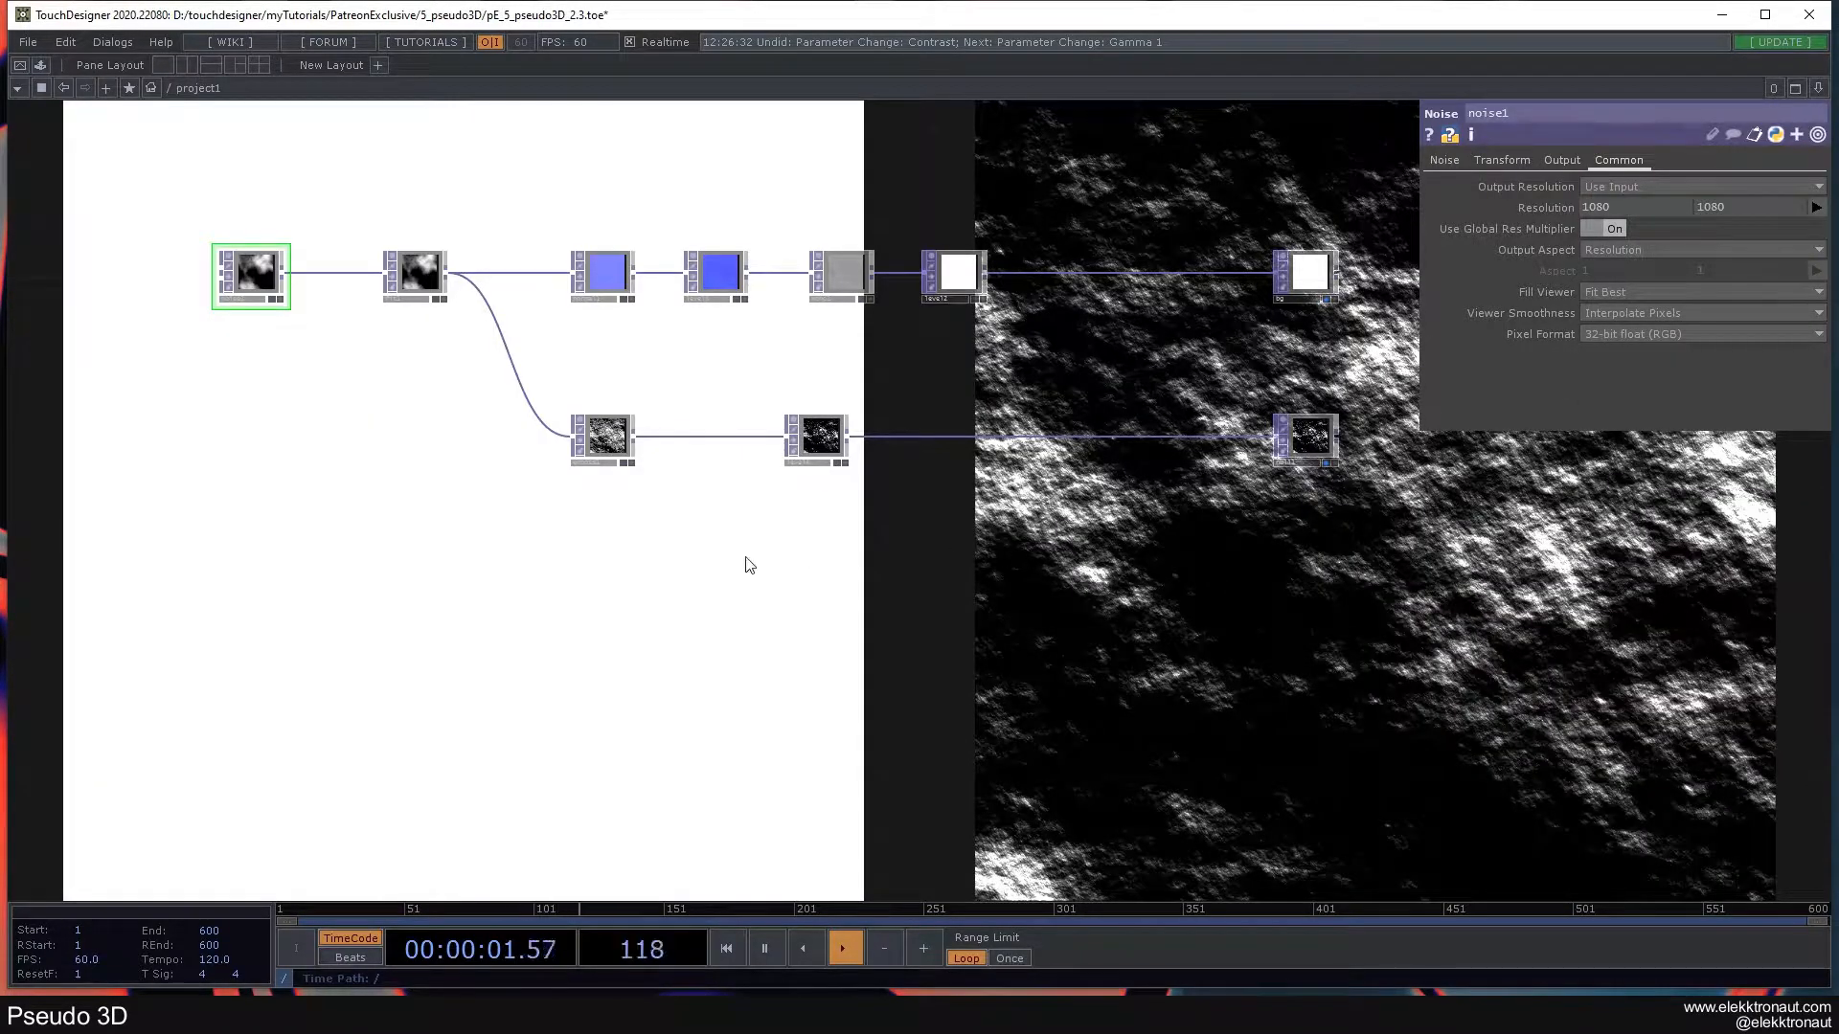
- Inspect the nodes up close, bypass the level2 node, and switch the level1 node's bypass on and off
{"action": "left_click_drag", "start_coordinate": [728, 558], "coordinate": [678, 642]}
{"action": "scroll", "coordinate": [815, 363], "scroll_direction": "up", "scroll_amount": 10}
{"action": "scroll", "coordinate": [894, 402], "scroll_direction": "down", "scroll_amount": 10}
{"action": "left_click", "coordinate": [917, 377]}
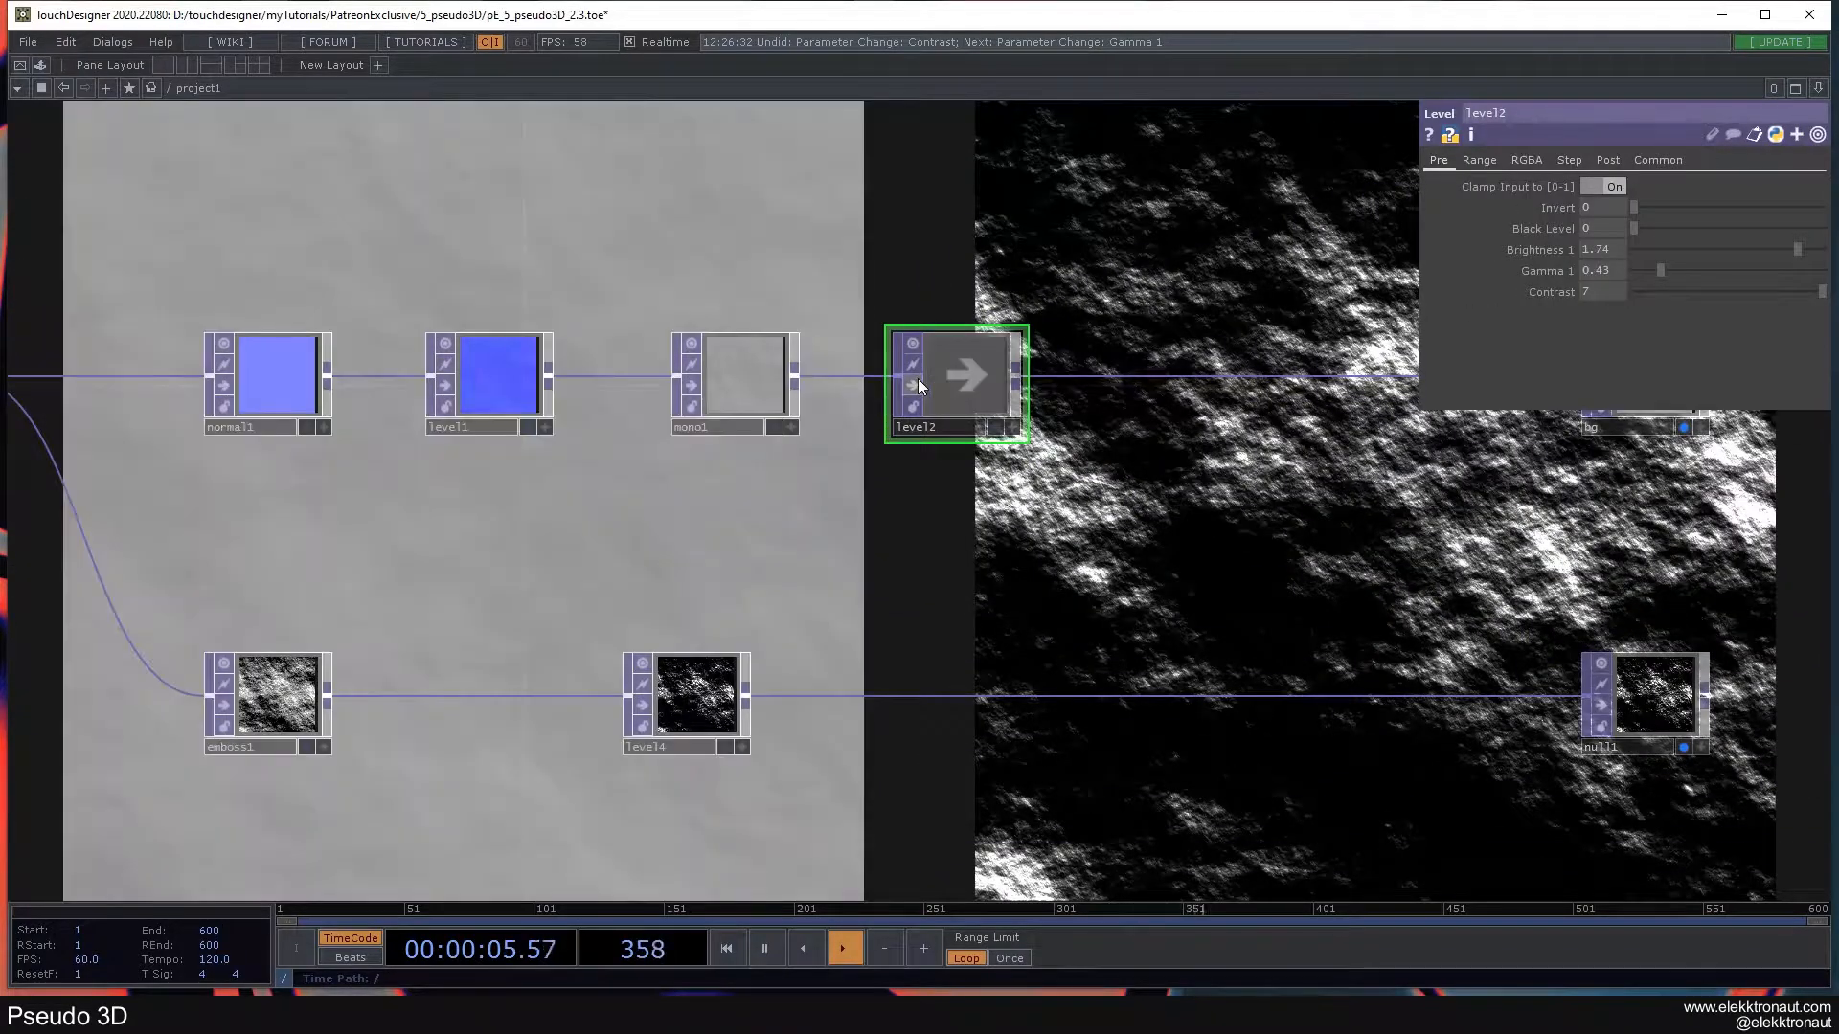
{"action": "left_click", "coordinate": [446, 387]}
{"action": "left_click", "coordinate": [446, 387]}
- Try a contrast of 10 on the level1 node, and undo it along with the node's last bypass change
{"action": "left_click", "coordinate": [457, 387]}
{"action": "type", "text": "10"}
{"action": "key", "text": "Return"}
{"action": "left_click_drag", "start_coordinate": [779, 480], "coordinate": [860, 413]}
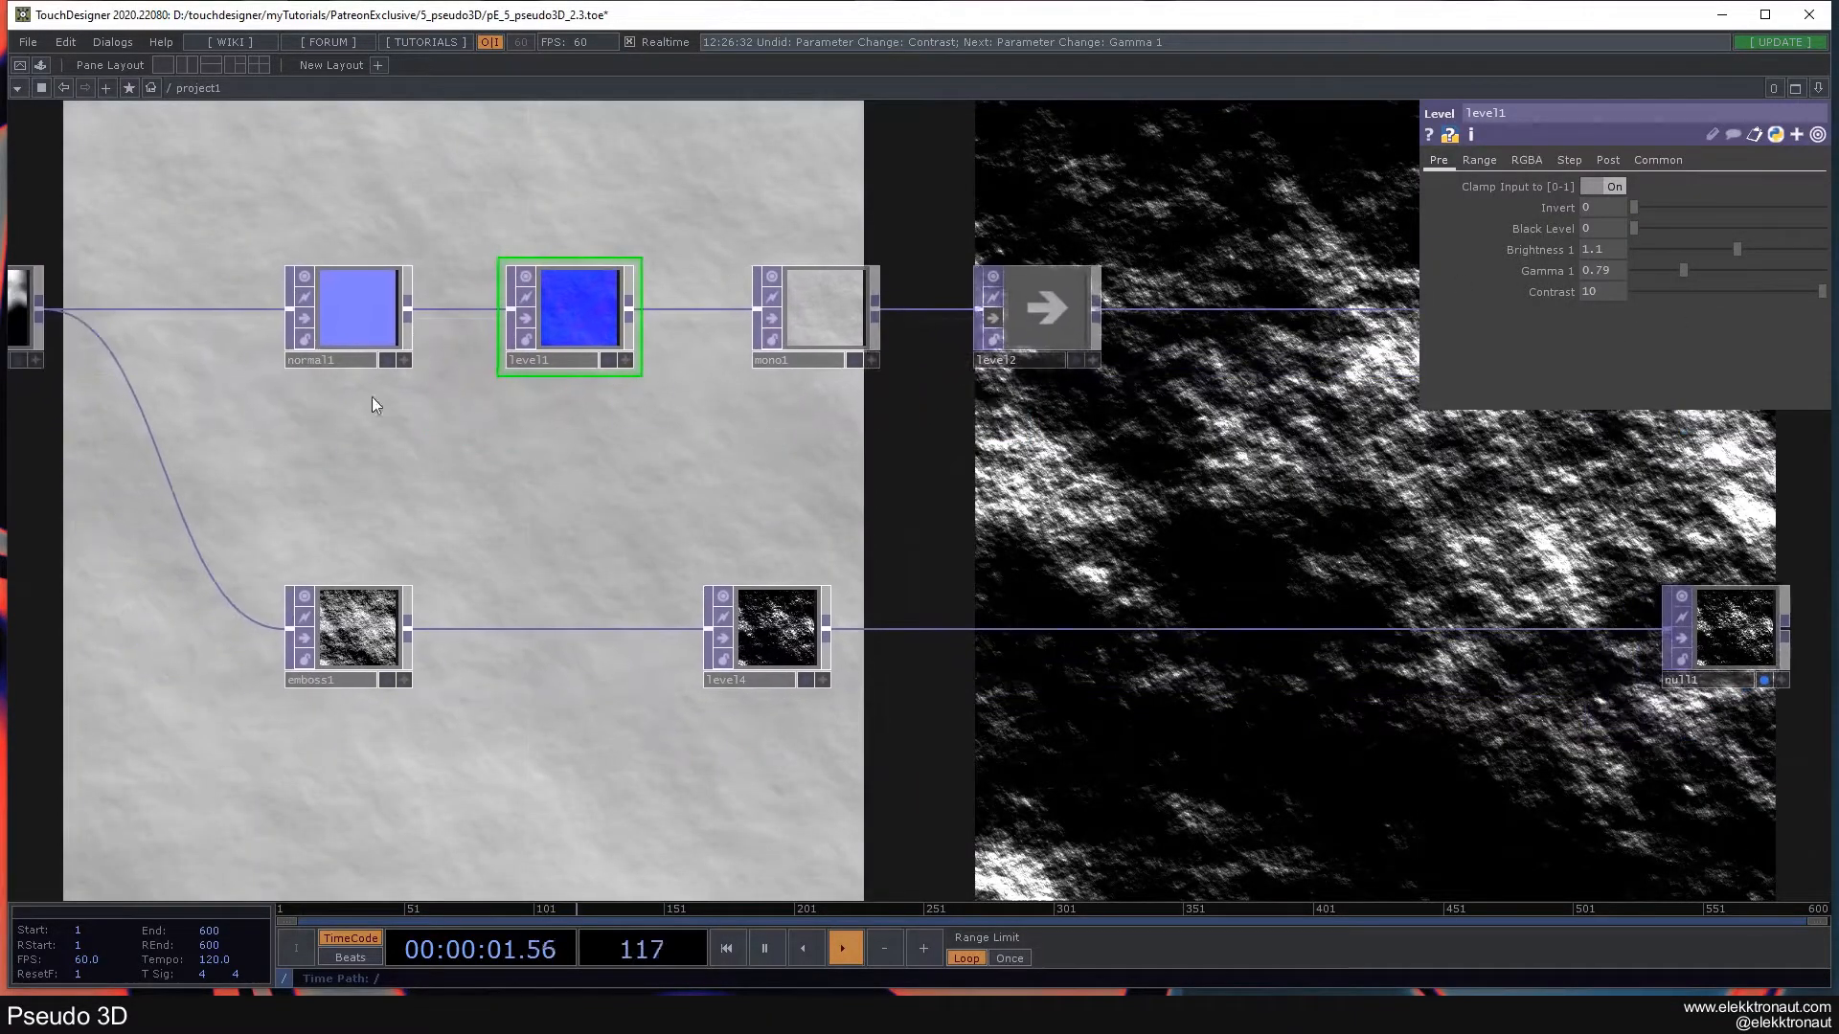
{"action": "key", "text": "ctrl+z"}
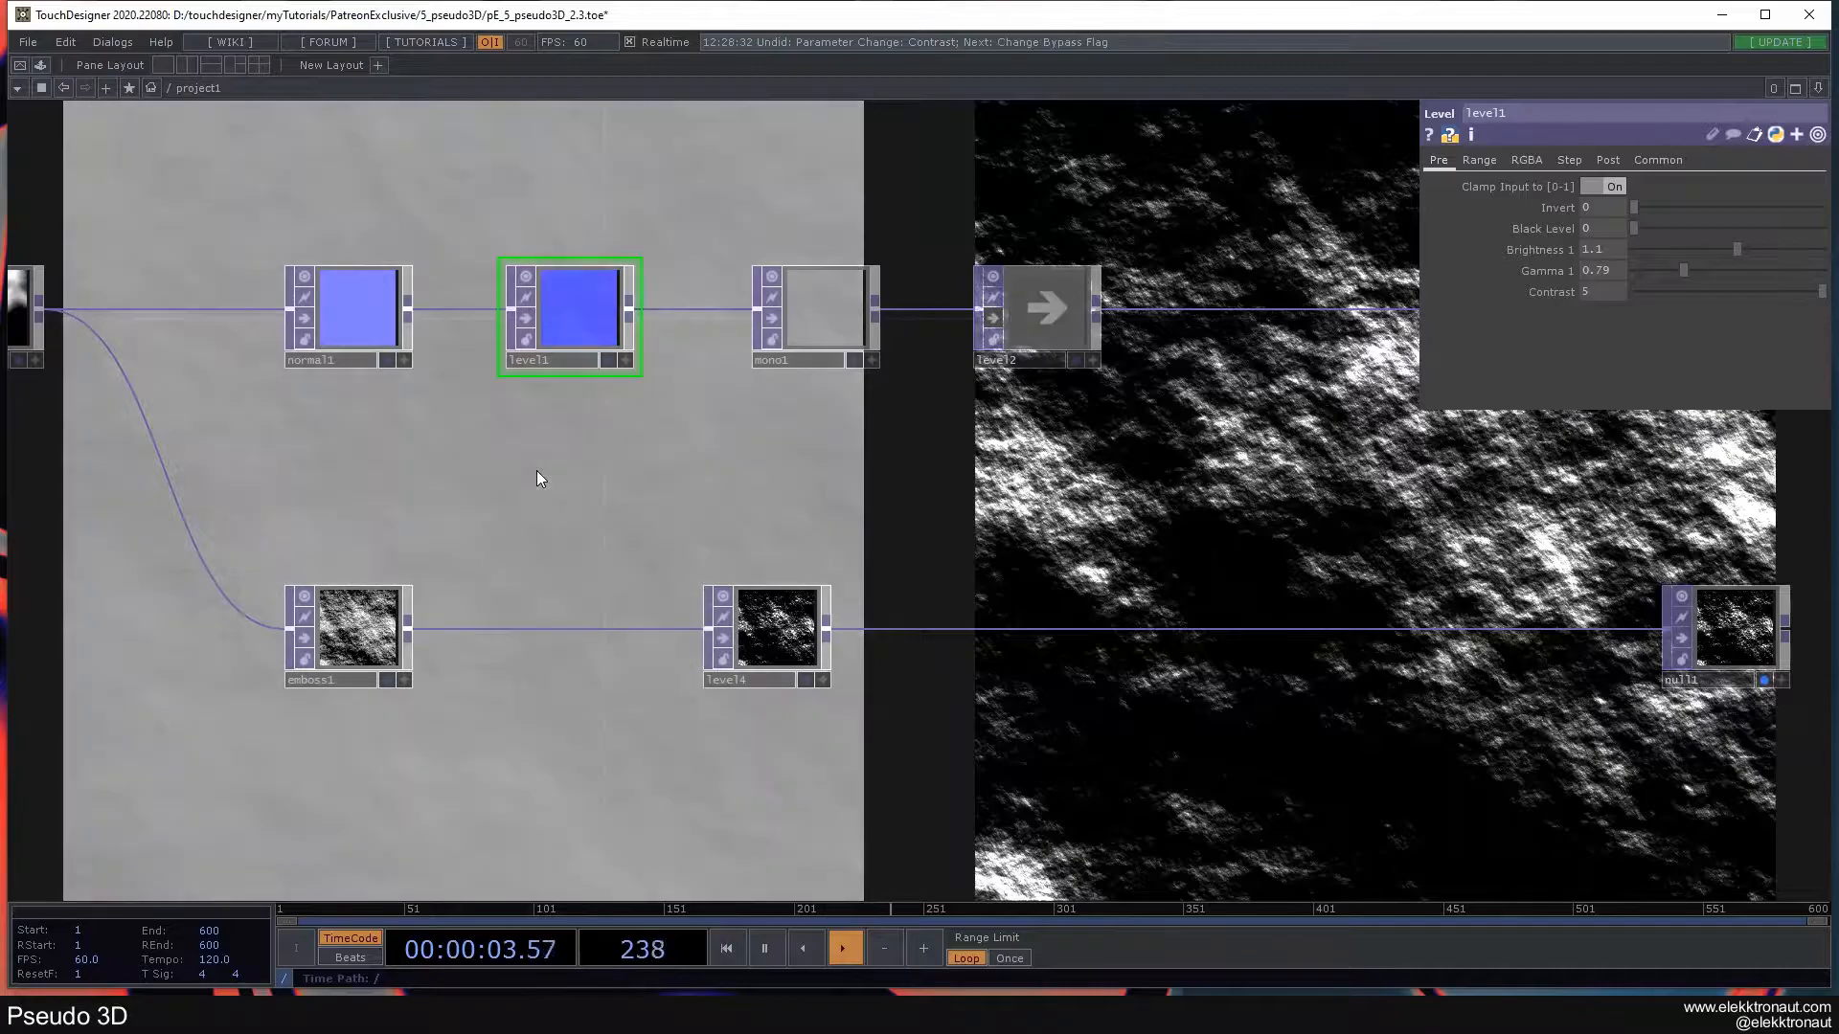
{"action": "key", "text": "ctrl+z"}
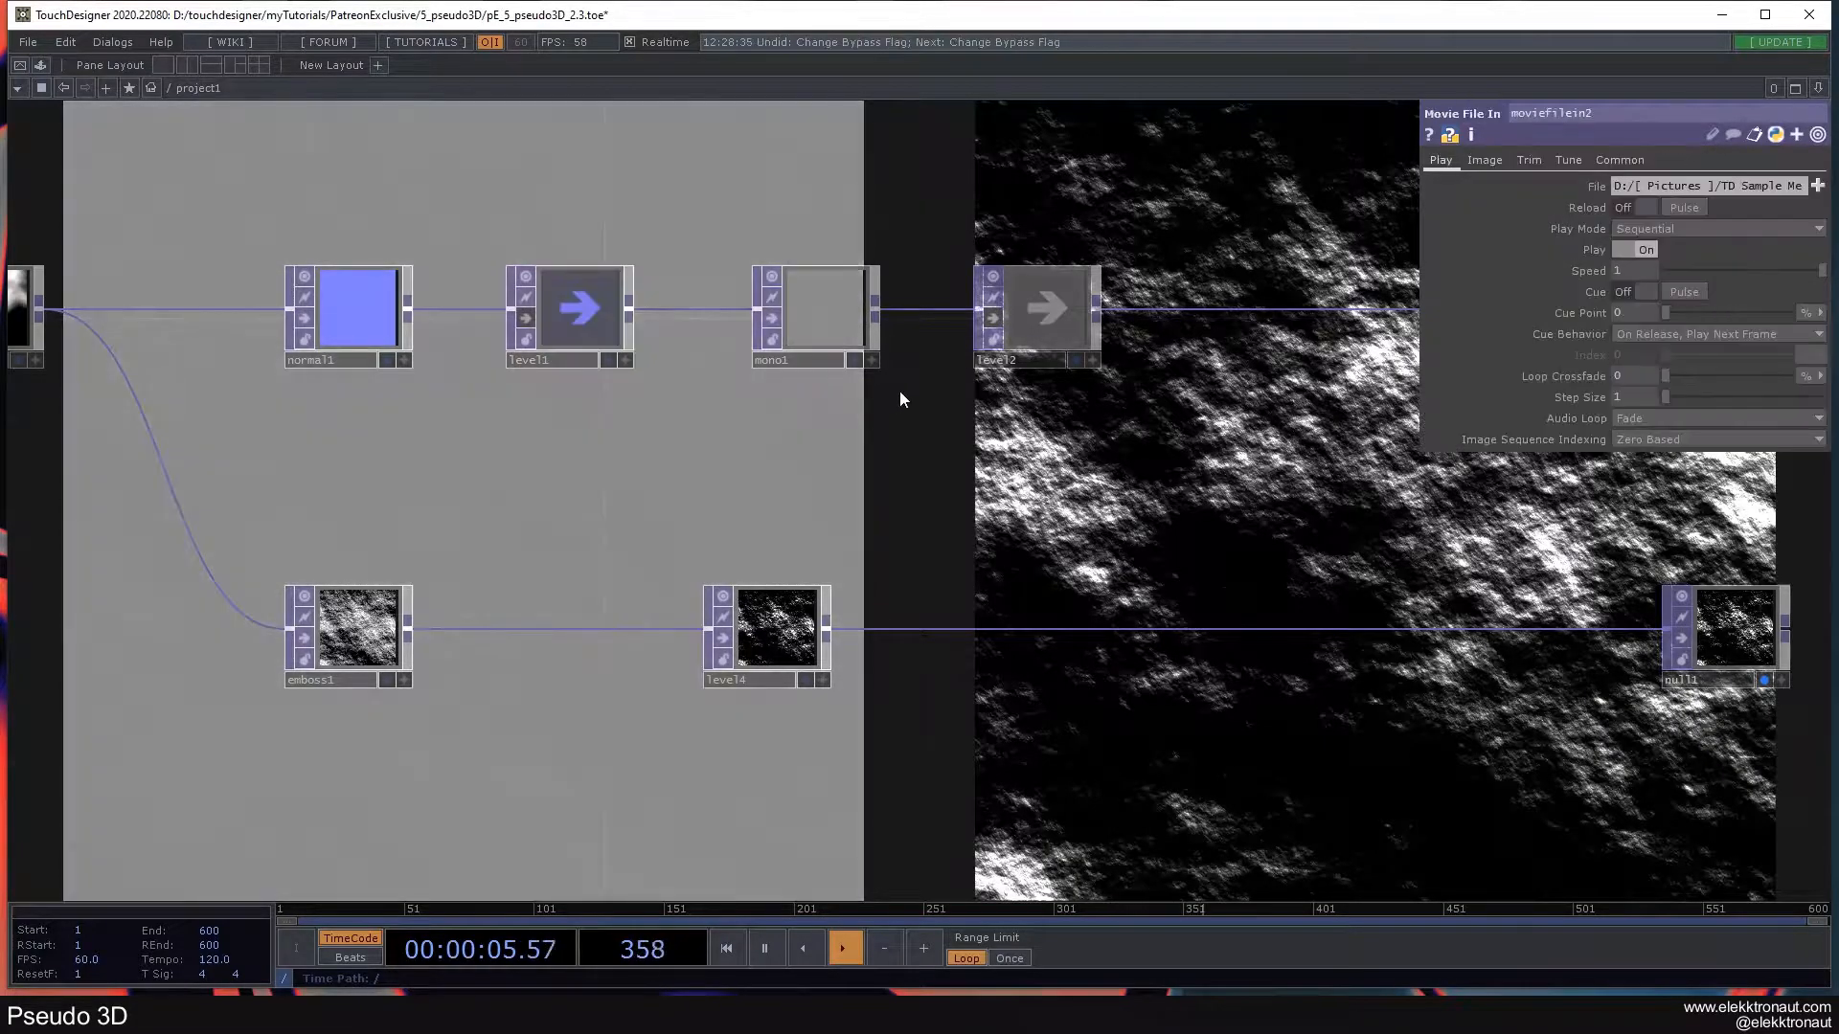
- Try an extra Level node after level2 with brightness 1.53, gamma 0.43 and contrast 2.06, and delete it
{"action": "left_click_drag", "start_coordinate": [1221, 371], "coordinate": [872, 370]}
{"action": "right_click", "coordinate": [904, 309]}
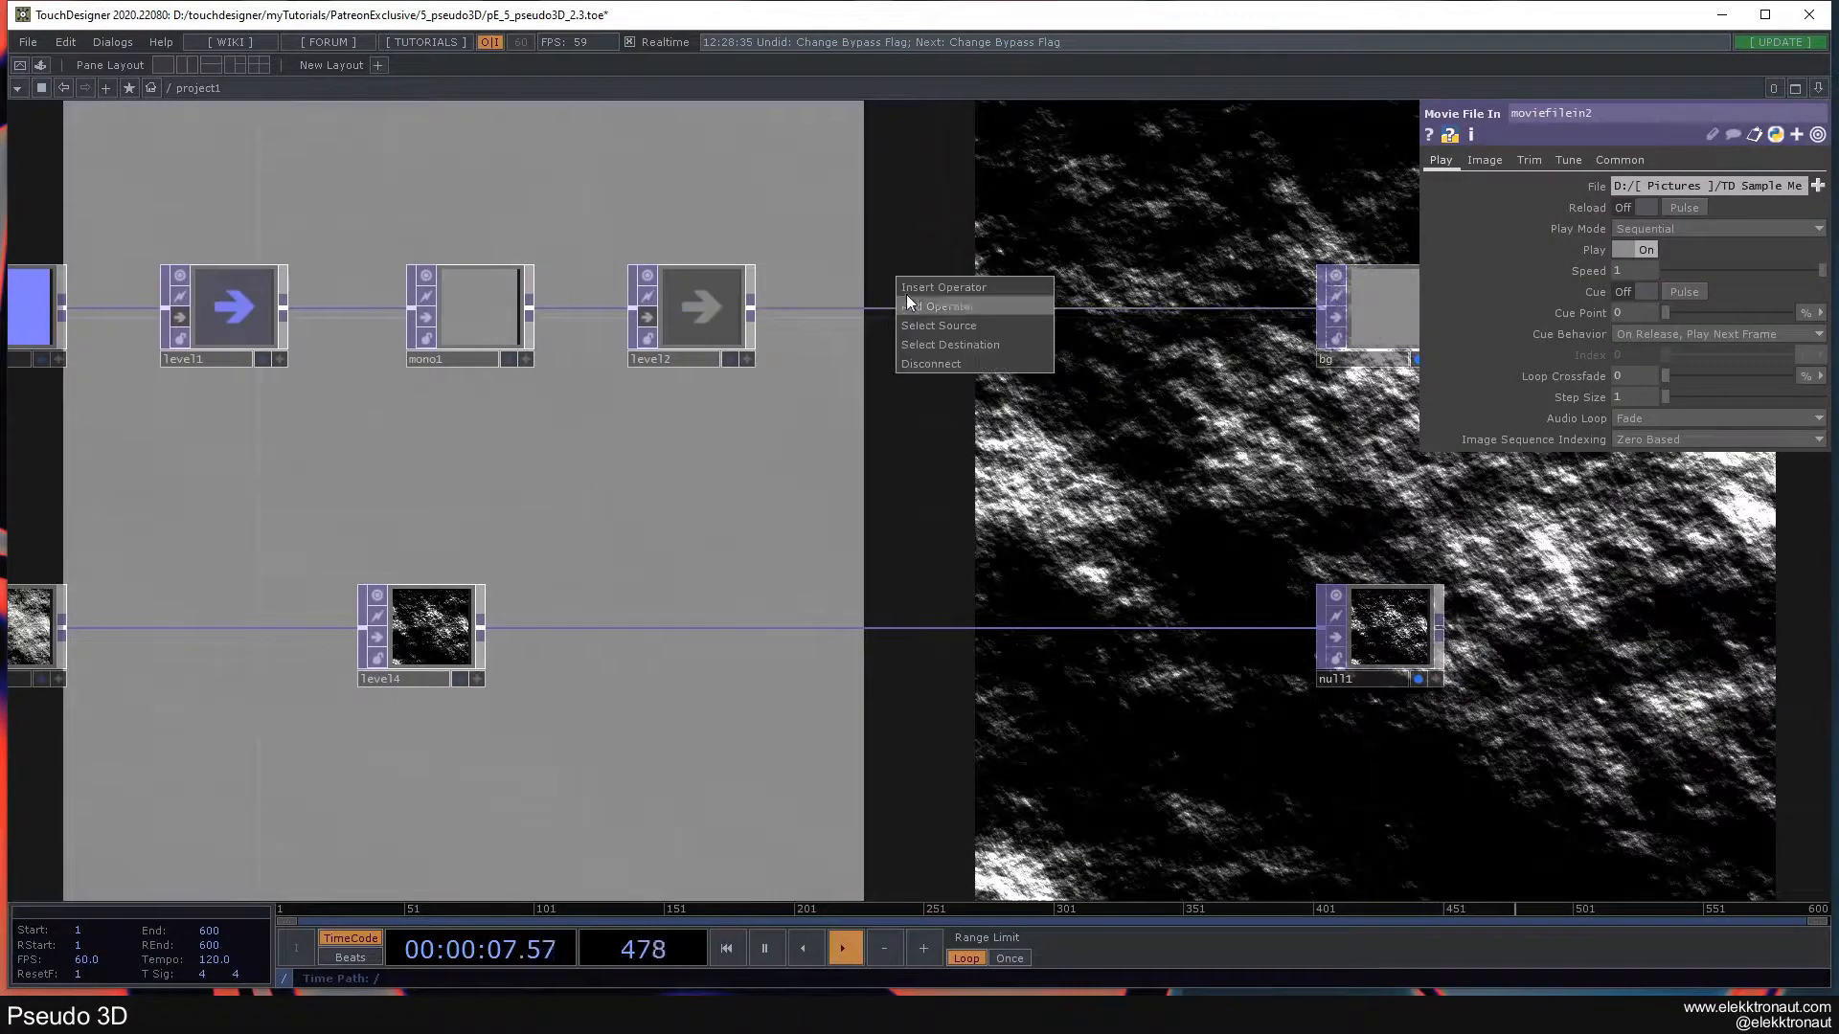
{"action": "left_click", "coordinate": [910, 290]}
{"action": "left_click", "coordinate": [712, 384]}
{"action": "left_click", "coordinate": [905, 326]}
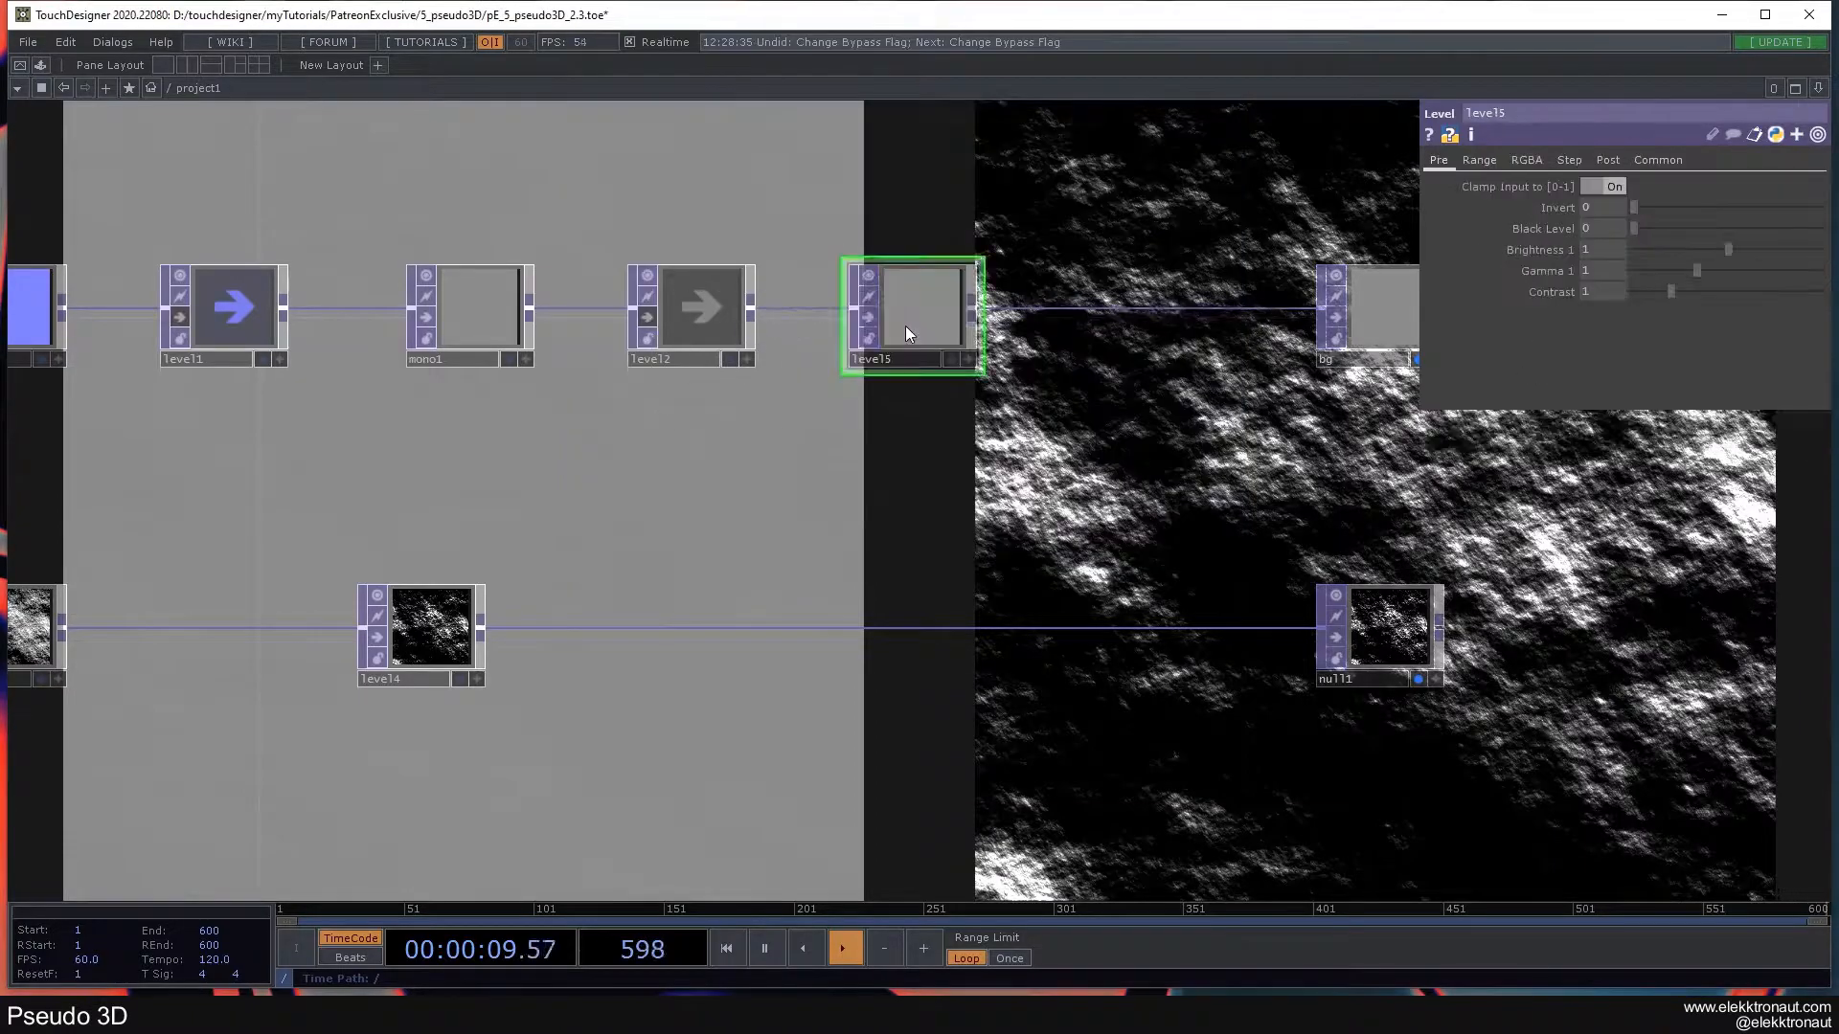
{"action": "mouse_move", "coordinate": [1697, 270]}
{"action": "left_mouse_down"}
{"action": "mouse_move", "coordinate": [1663, 272]}
{"action": "mouse_move", "coordinate": [1778, 251]}
{"action": "mouse_move", "coordinate": [1705, 291]}
{"action": "mouse_move", "coordinate": [1786, 302]}
{"action": "mouse_move", "coordinate": [1705, 304]}
{"action": "left_mouse_up"}
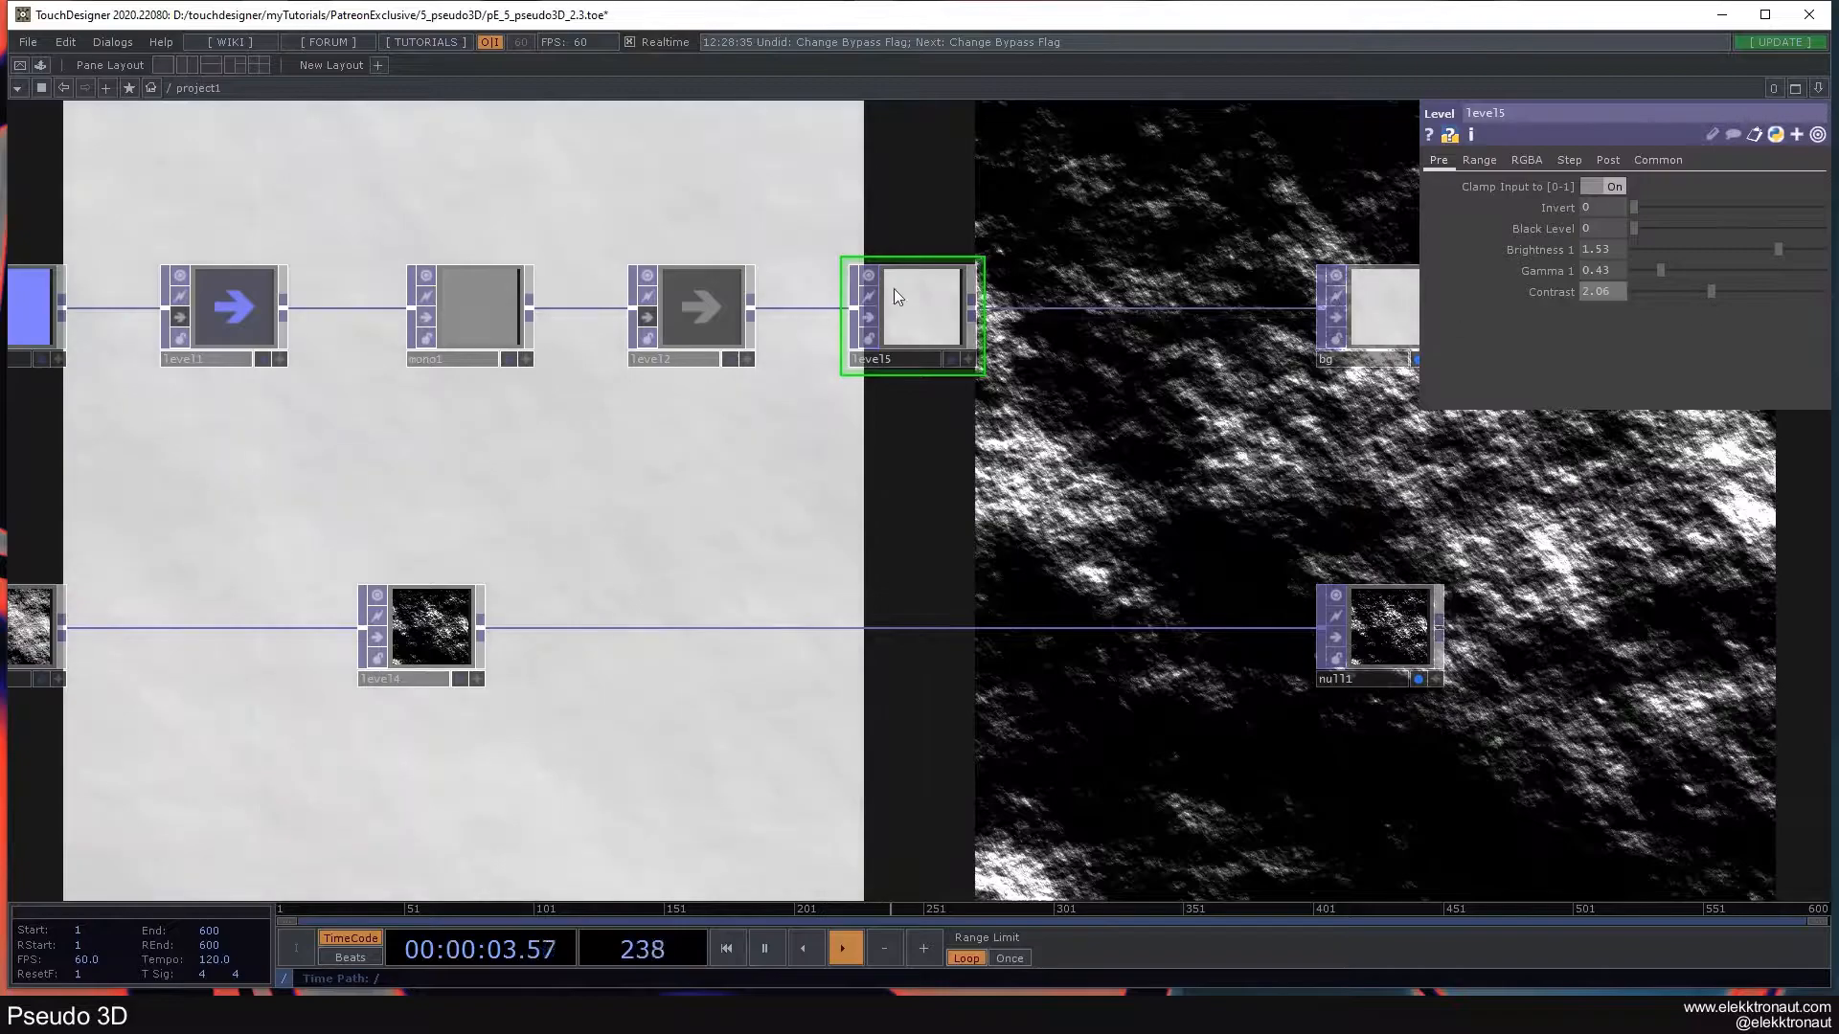
{"action": "key", "text": "Delete"}
{"action": "key", "text": "h"}
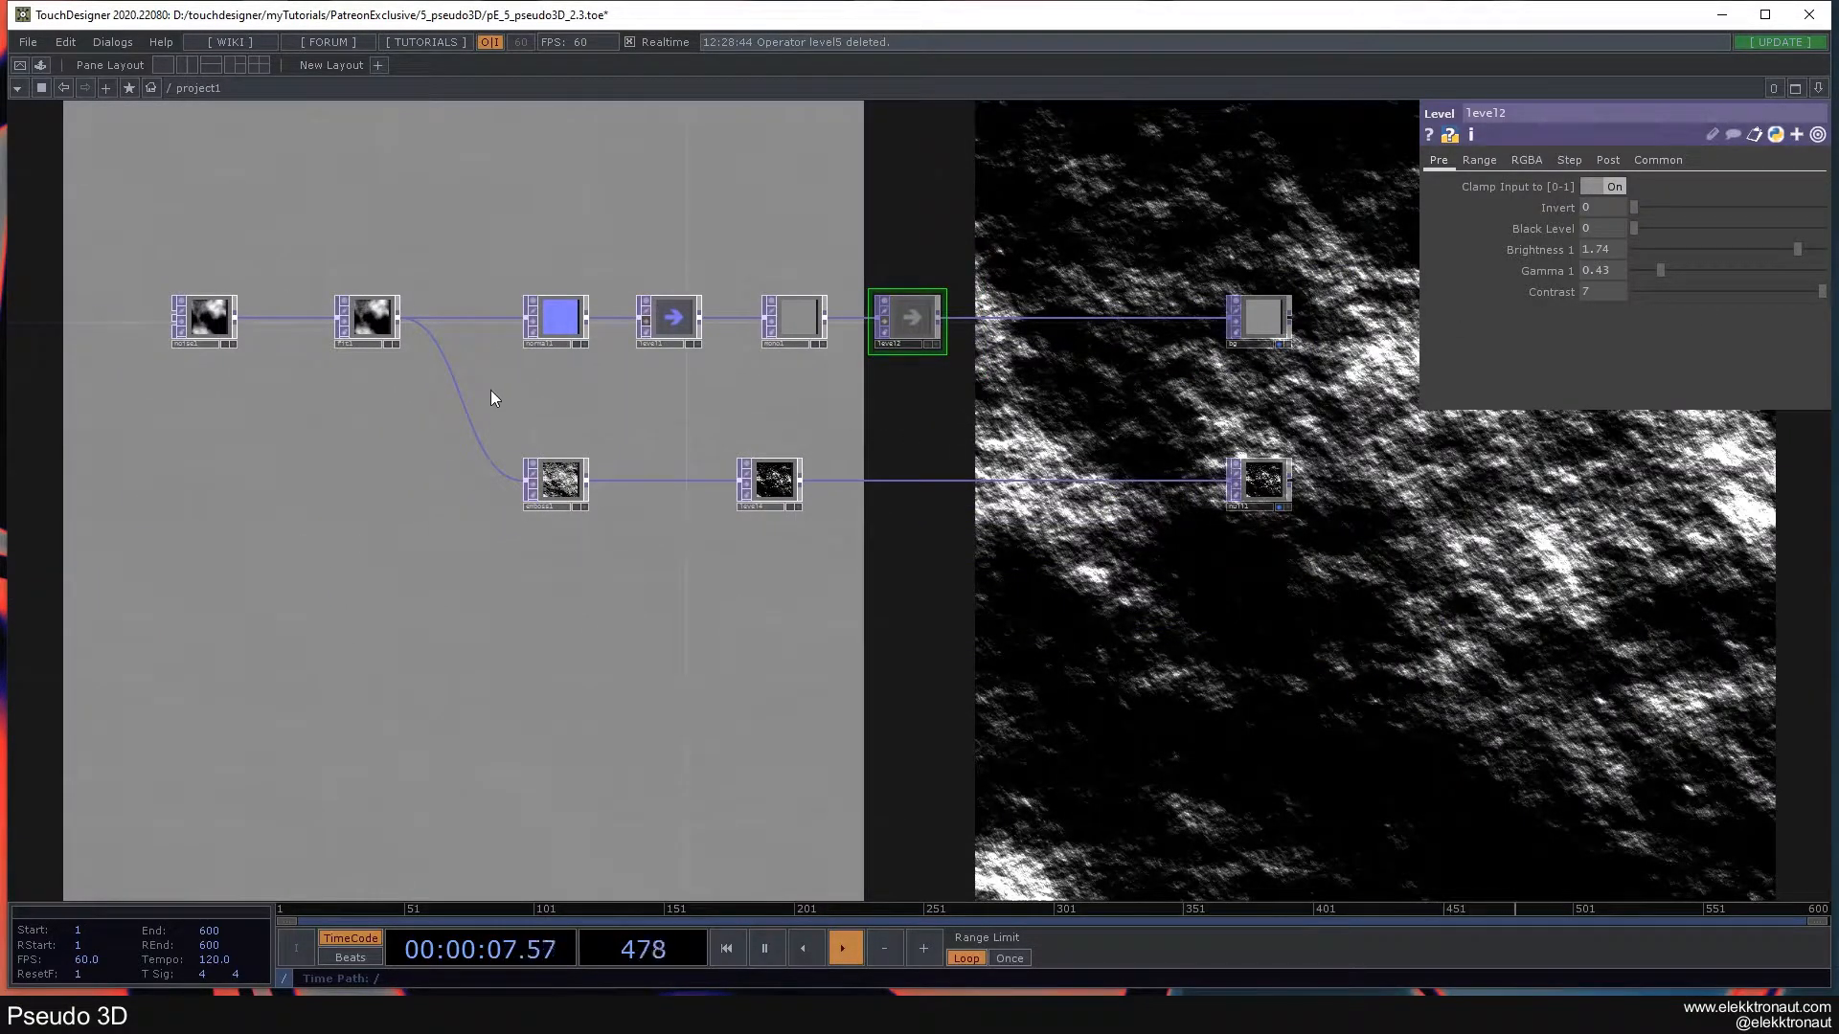
- Check the emboss1 node and try the 16-bit fixed (RGBA) pixel format on the Noise node
{"action": "scroll", "coordinate": [557, 487], "scroll_direction": "up", "scroll_amount": 3}
{"action": "left_click", "coordinate": [553, 486]}
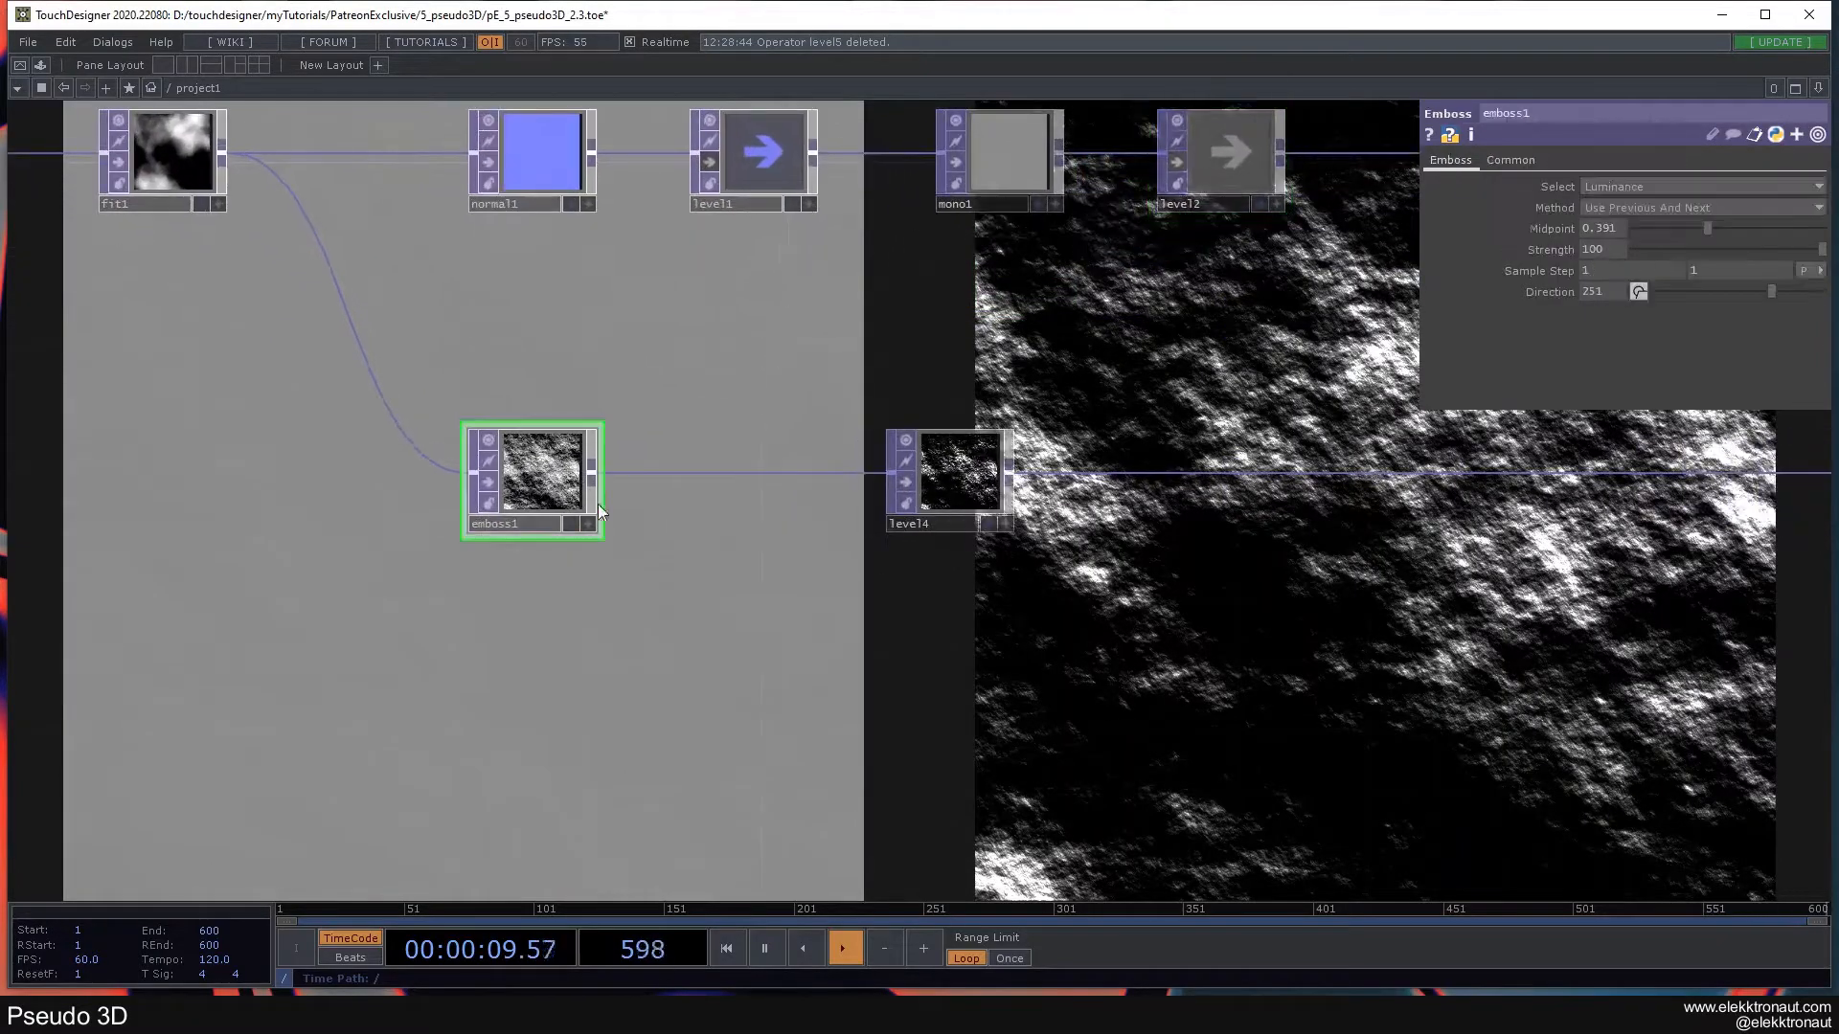
{"action": "scroll", "coordinate": [590, 500], "scroll_direction": "down", "scroll_amount": 2}
{"action": "left_click", "coordinate": [215, 336]}
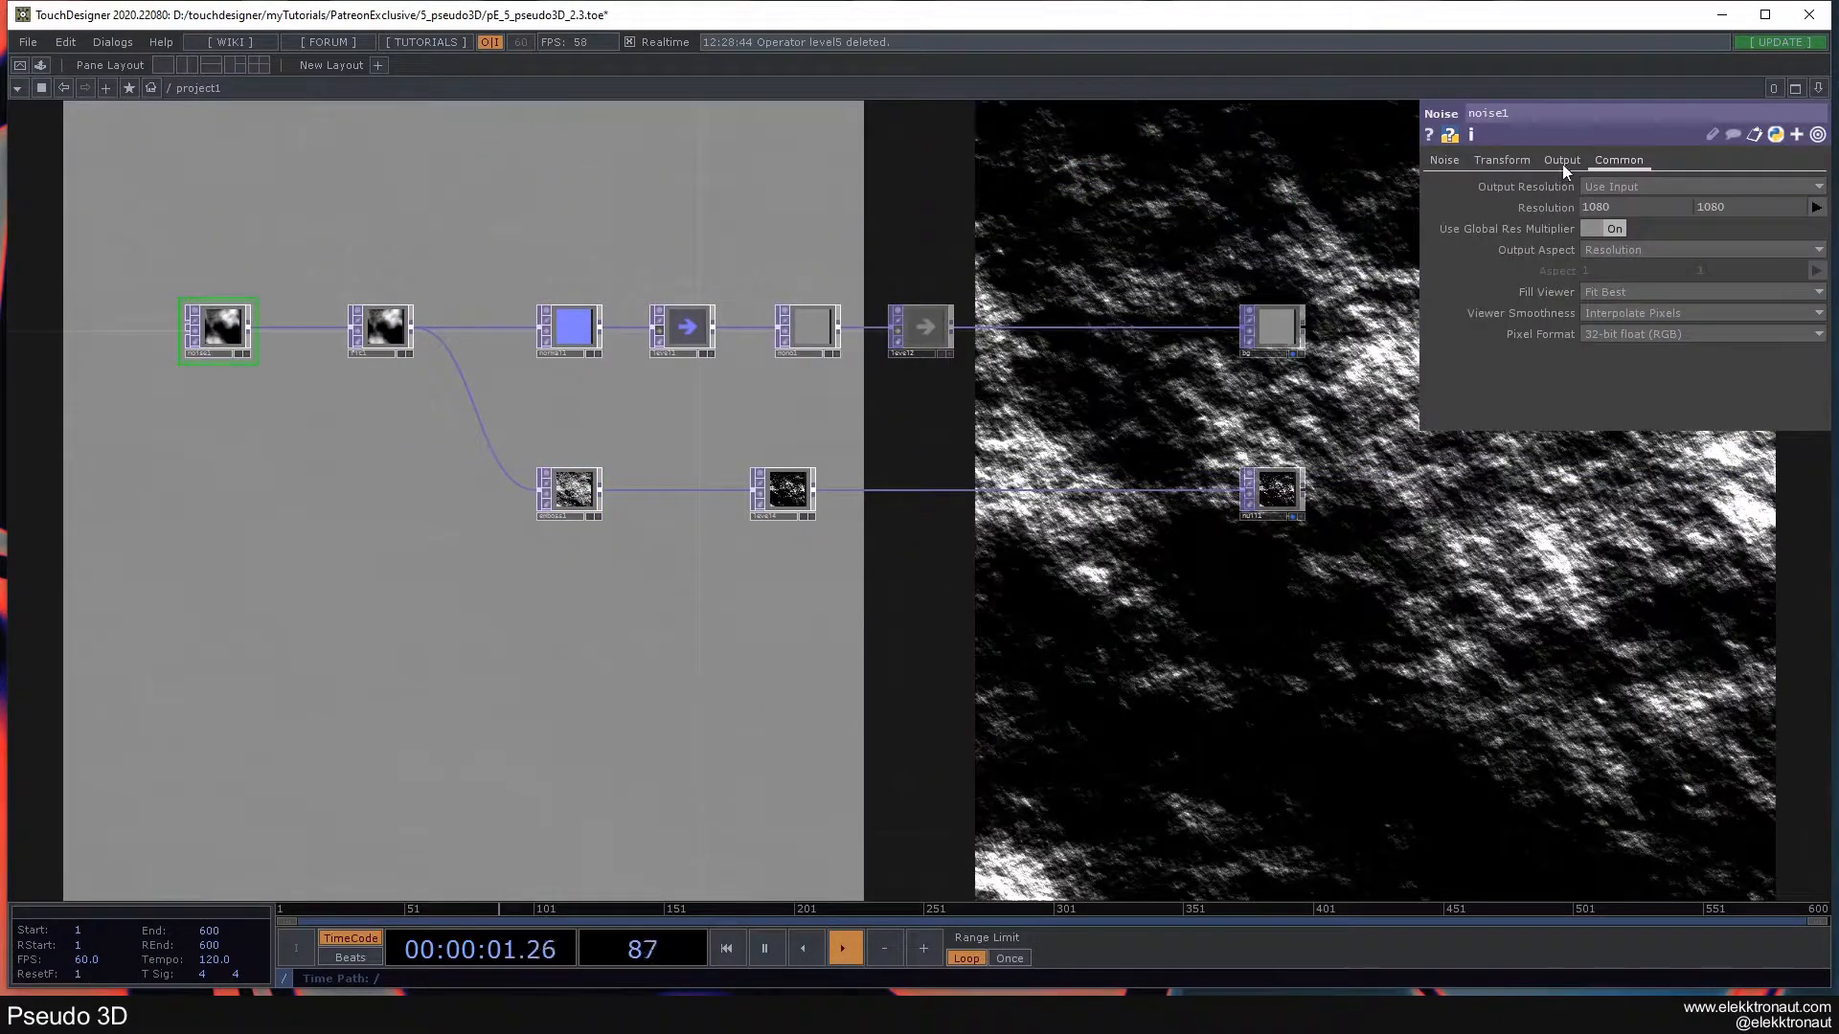
{"action": "left_click", "coordinate": [1651, 328]}
{"action": "left_click", "coordinate": [1645, 452]}
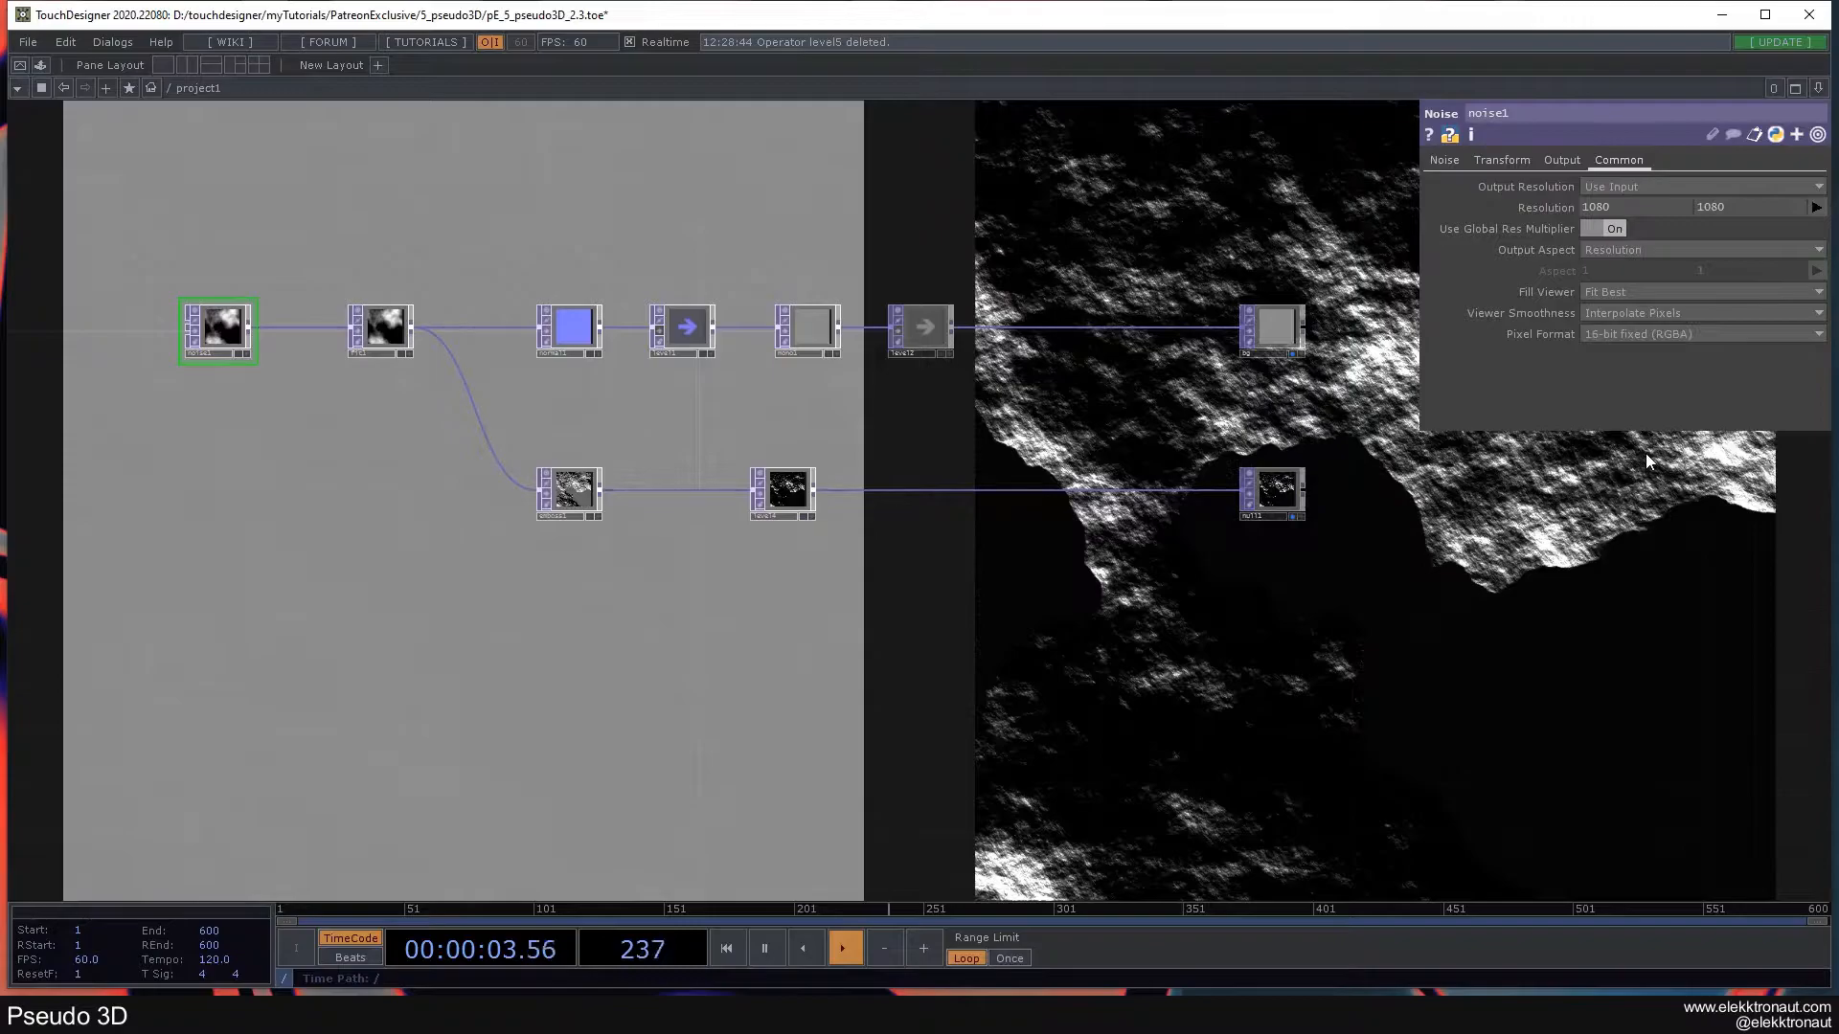
{"action": "left_click_drag", "start_coordinate": [1327, 663], "coordinate": [1122, 453]}
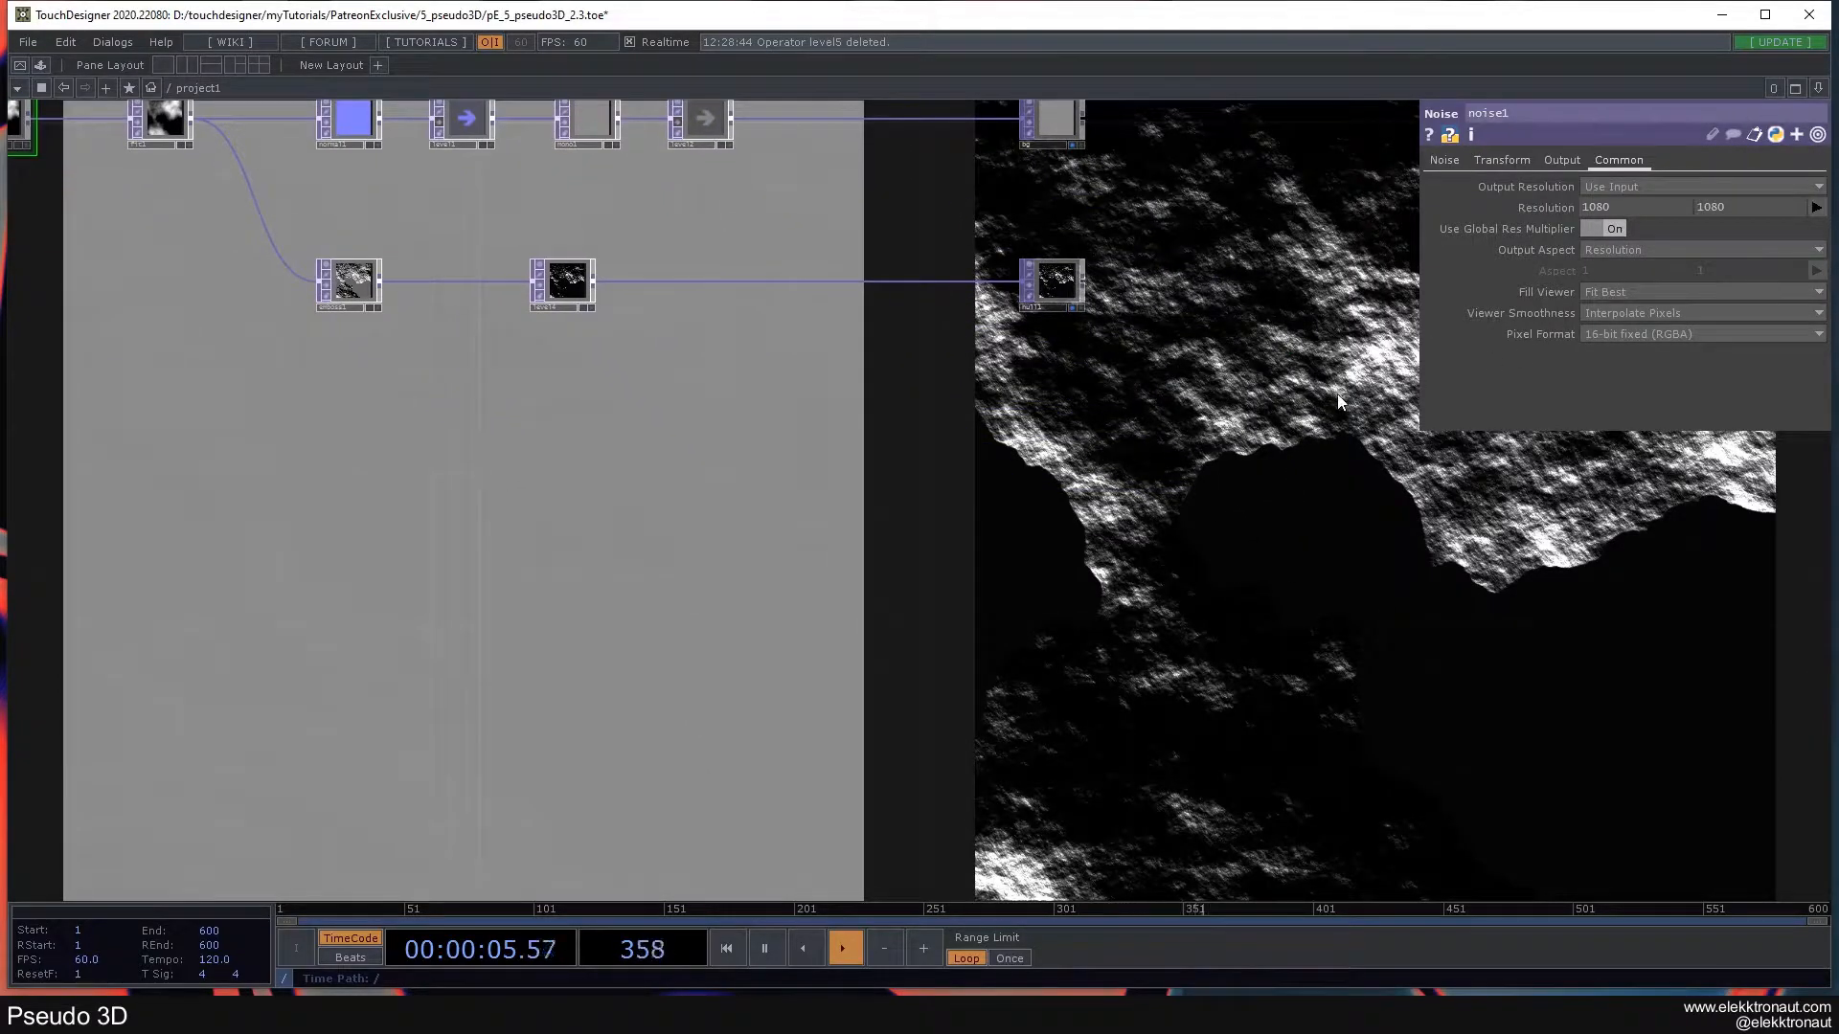
- Try 32-bit float (RGB) on the Noise node, and switch its pixel format to 8-bit fixed (RGBA)
{"action": "left_click", "coordinate": [1642, 339]}
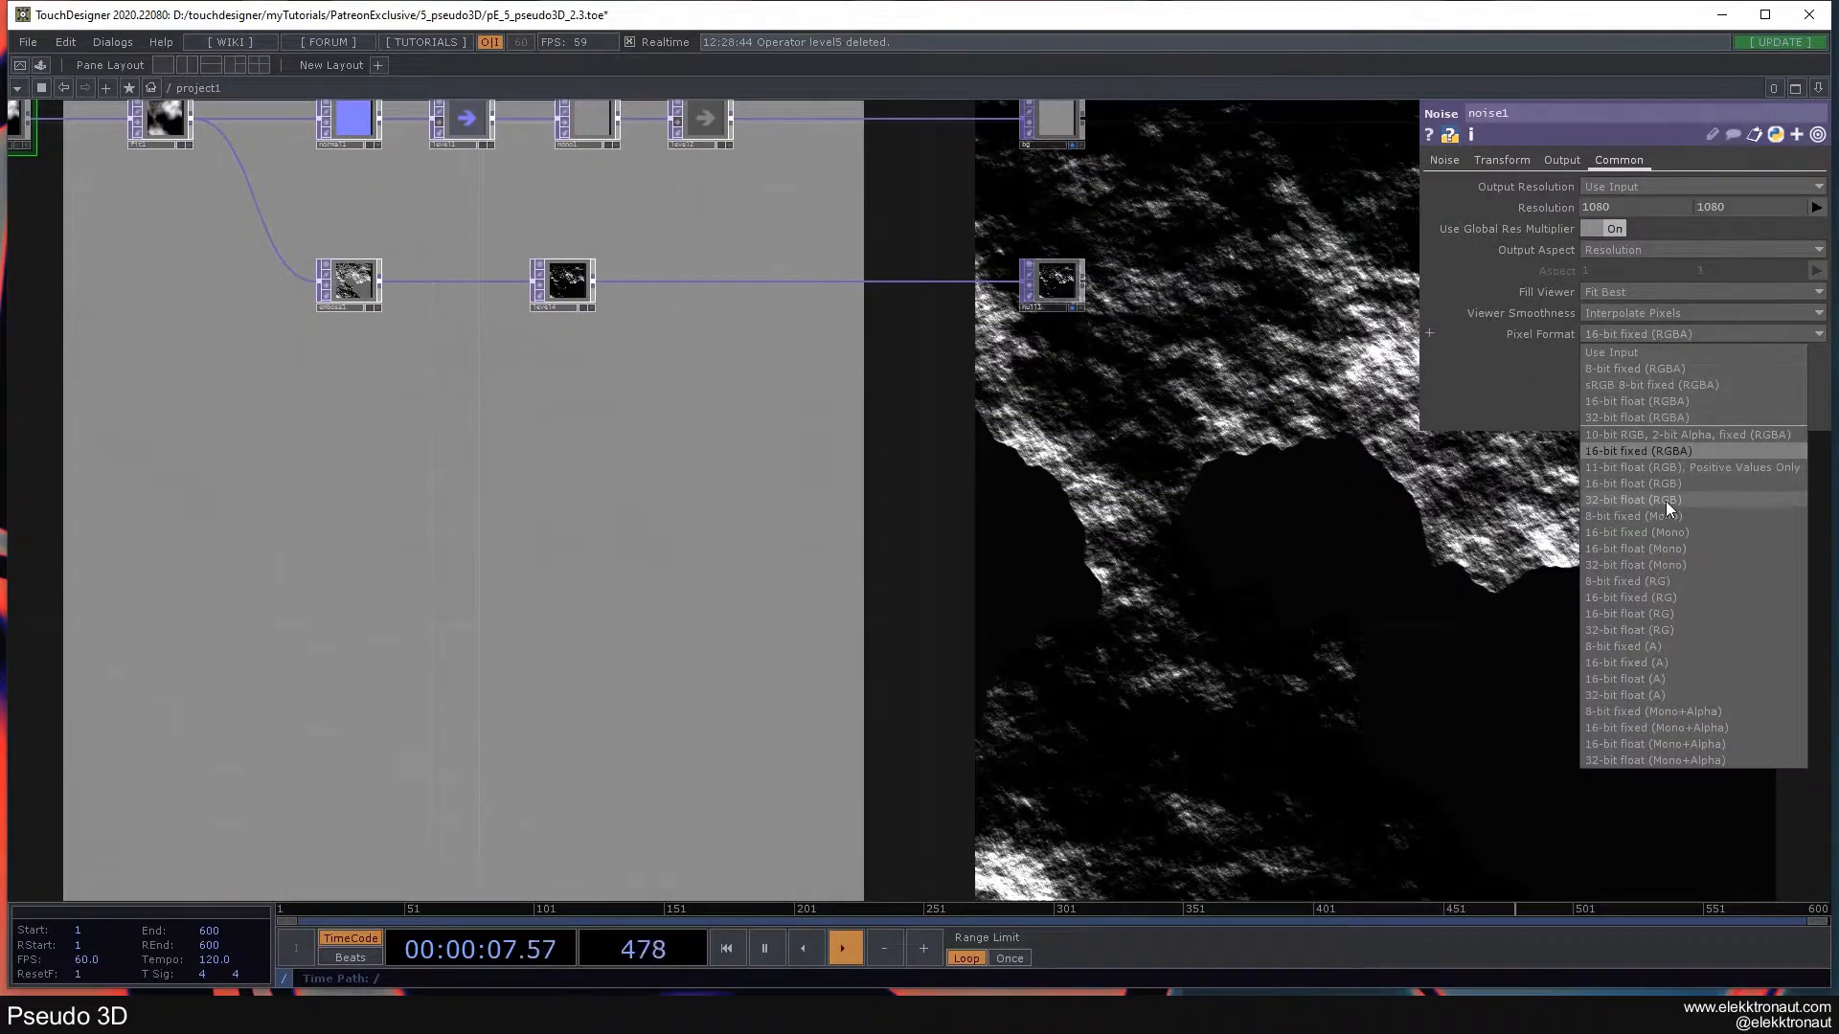
{"action": "left_click", "coordinate": [1664, 500]}
{"action": "left_click", "coordinate": [1659, 335]}
{"action": "left_click", "coordinate": [1647, 368]}
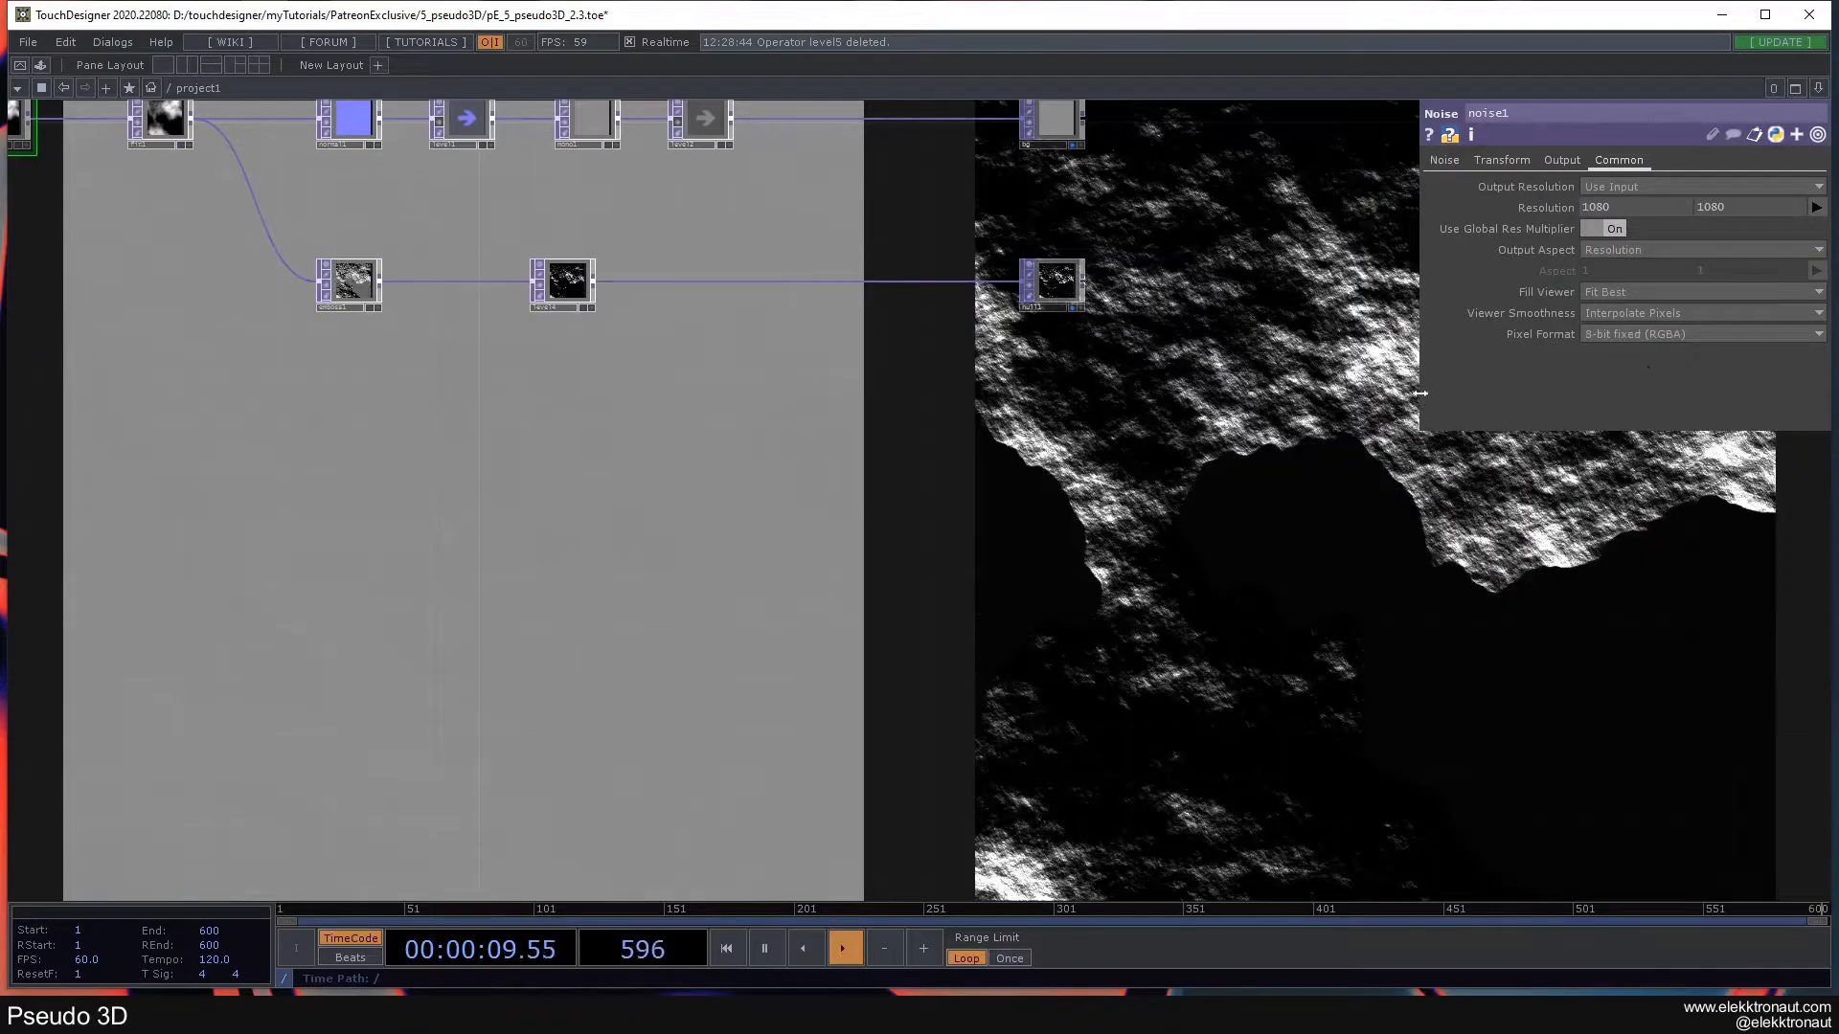
{"action": "left_click", "coordinate": [1691, 336]}
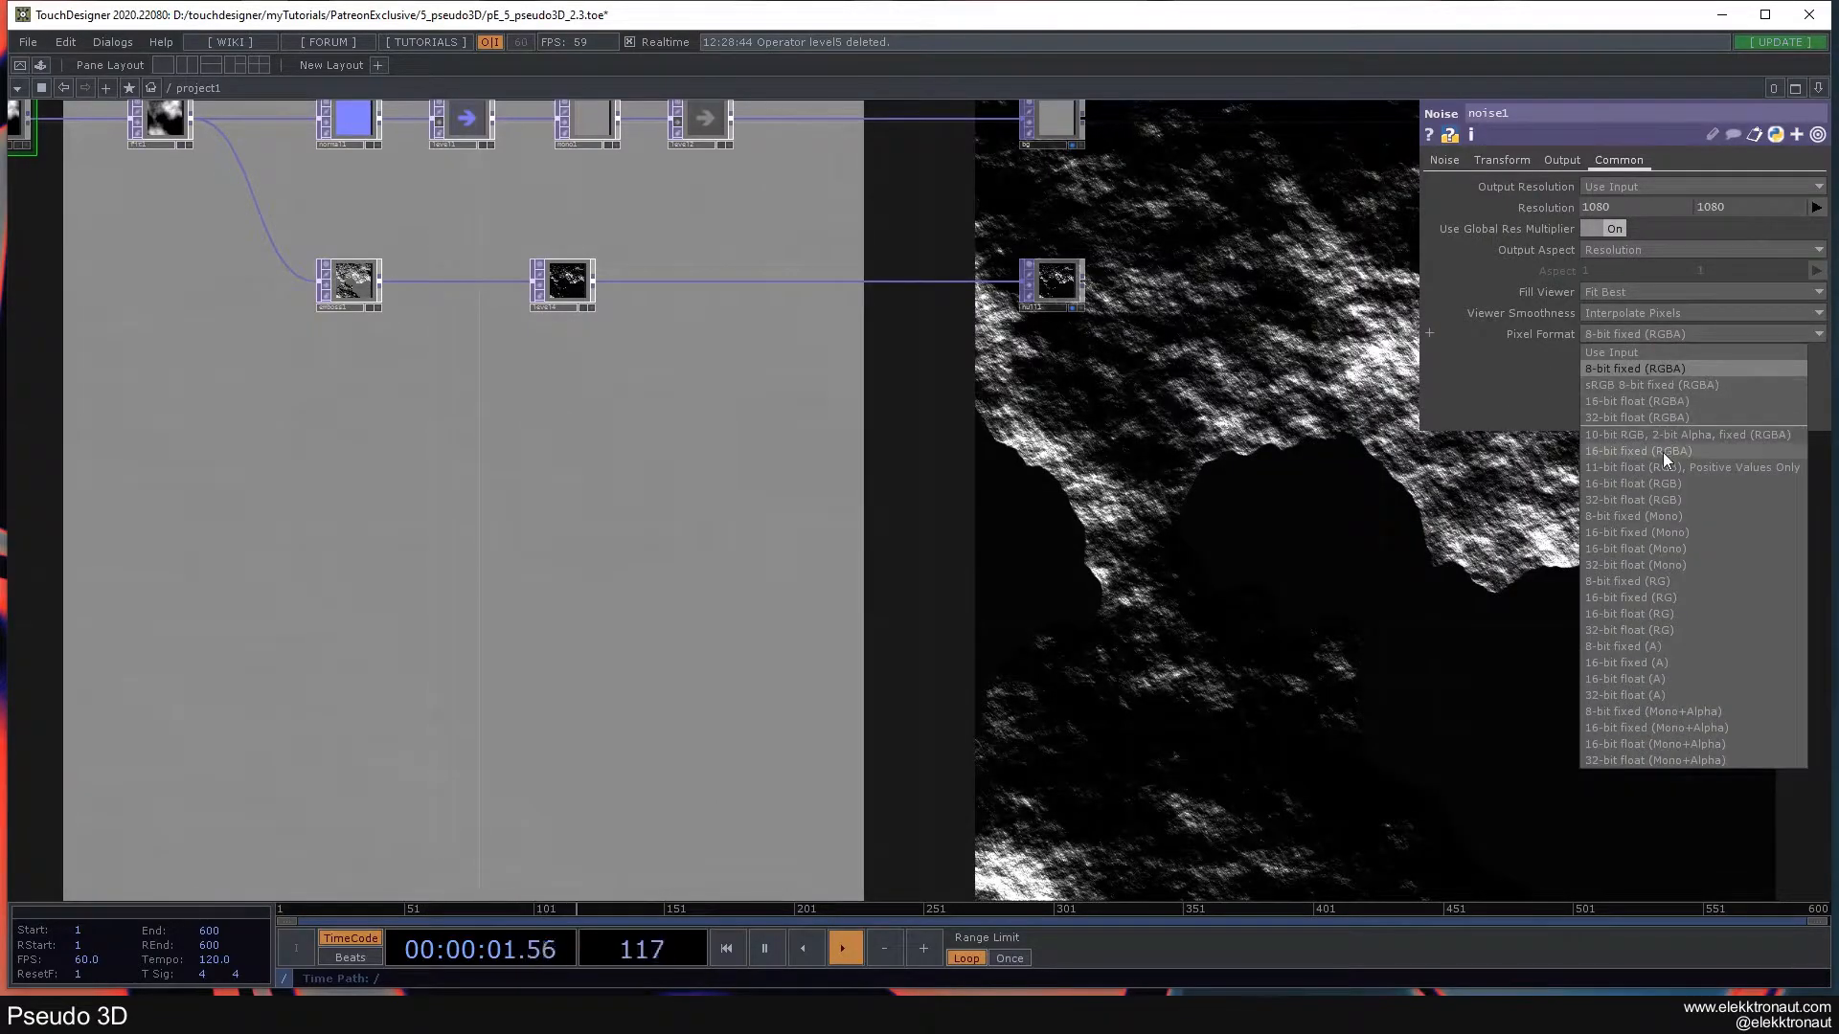
{"action": "left_click_drag", "start_coordinate": [1337, 495], "coordinate": [1568, 654]}
{"action": "left_click_drag", "start_coordinate": [1174, 550], "coordinate": [1056, 354]}
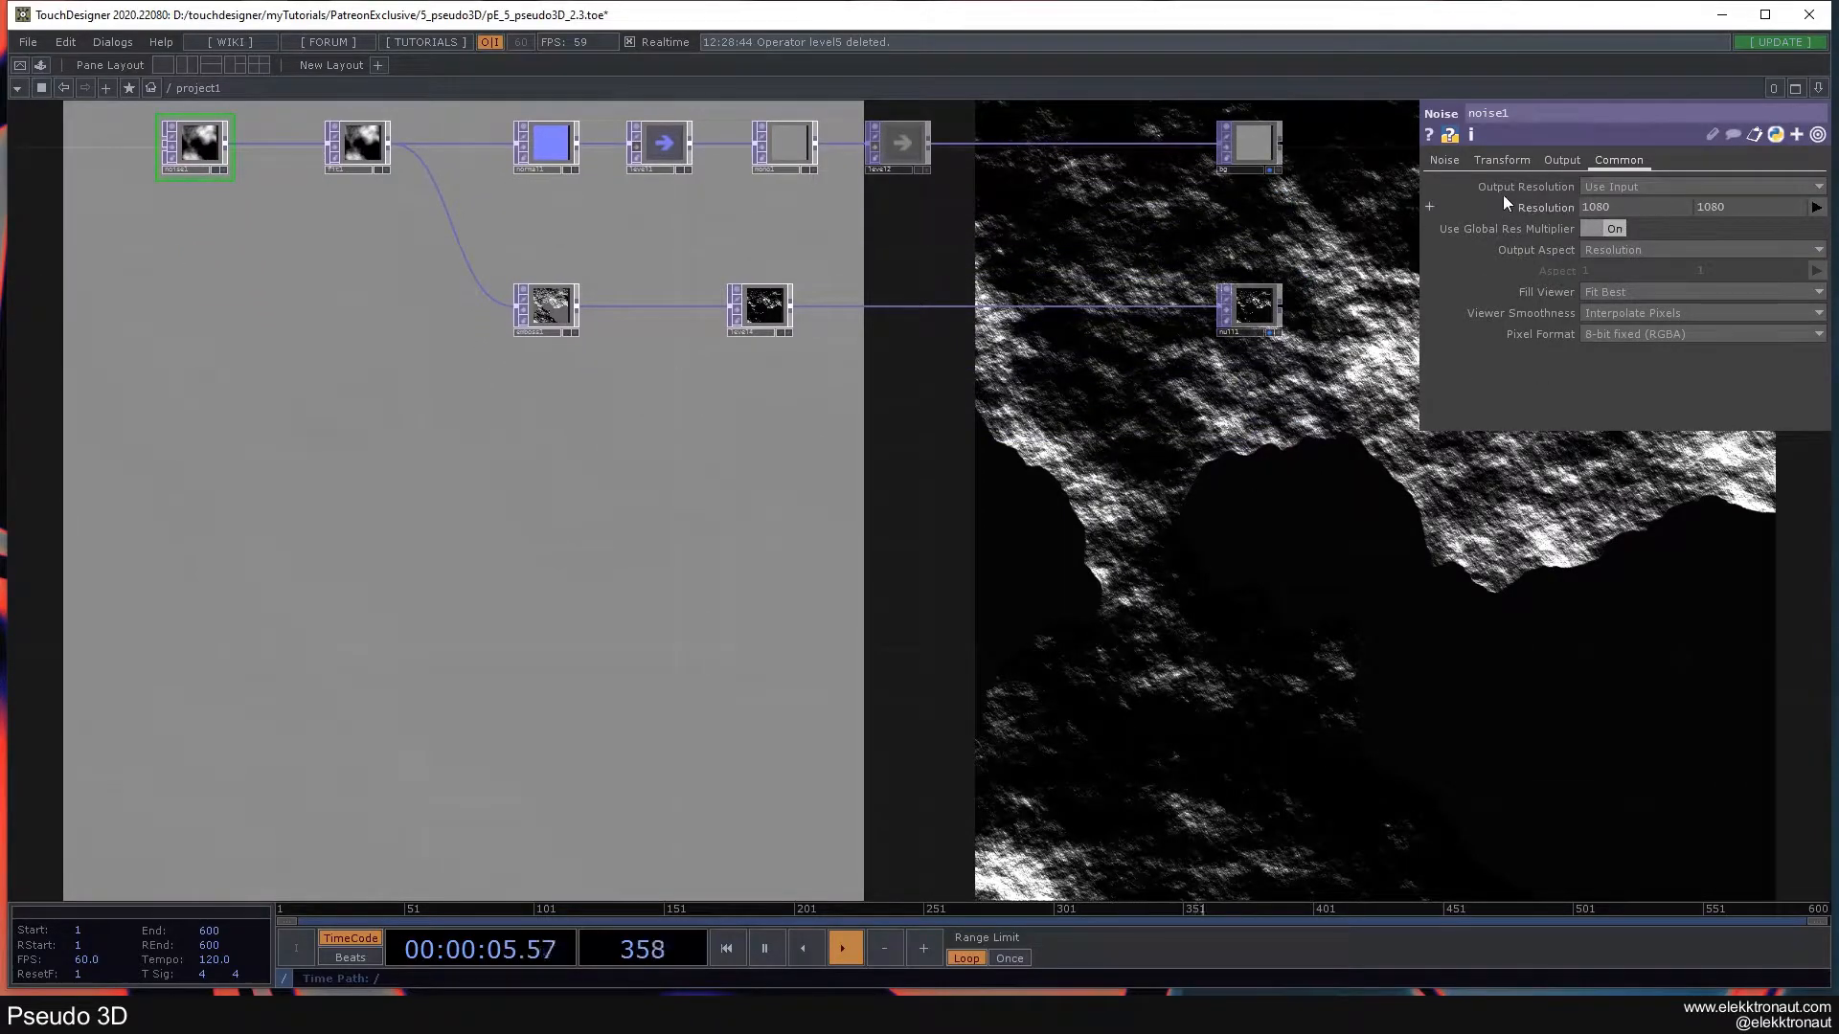
- Turn off Monochrome on the Noise node and change its seed to 1777
{"action": "left_click", "coordinate": [1446, 168]}
{"action": "left_click_drag", "start_coordinate": [1191, 524], "coordinate": [1446, 629]}
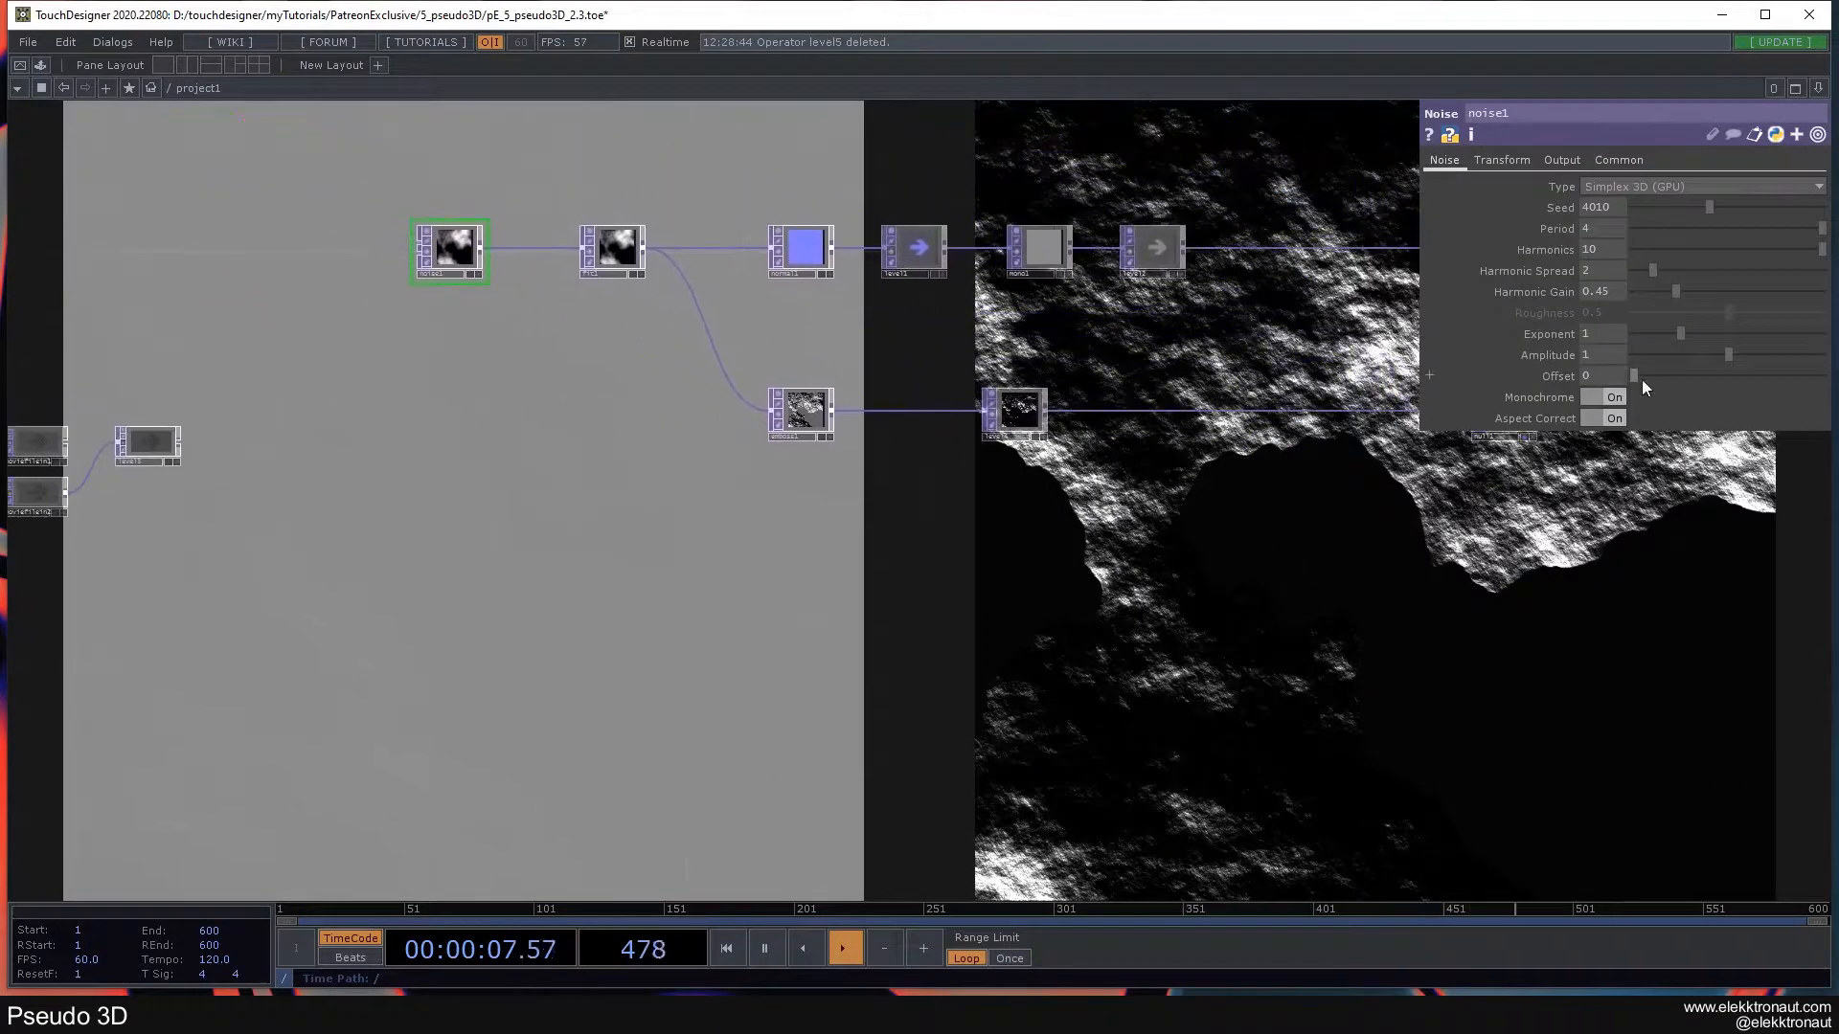
{"action": "left_click", "coordinate": [1602, 398]}
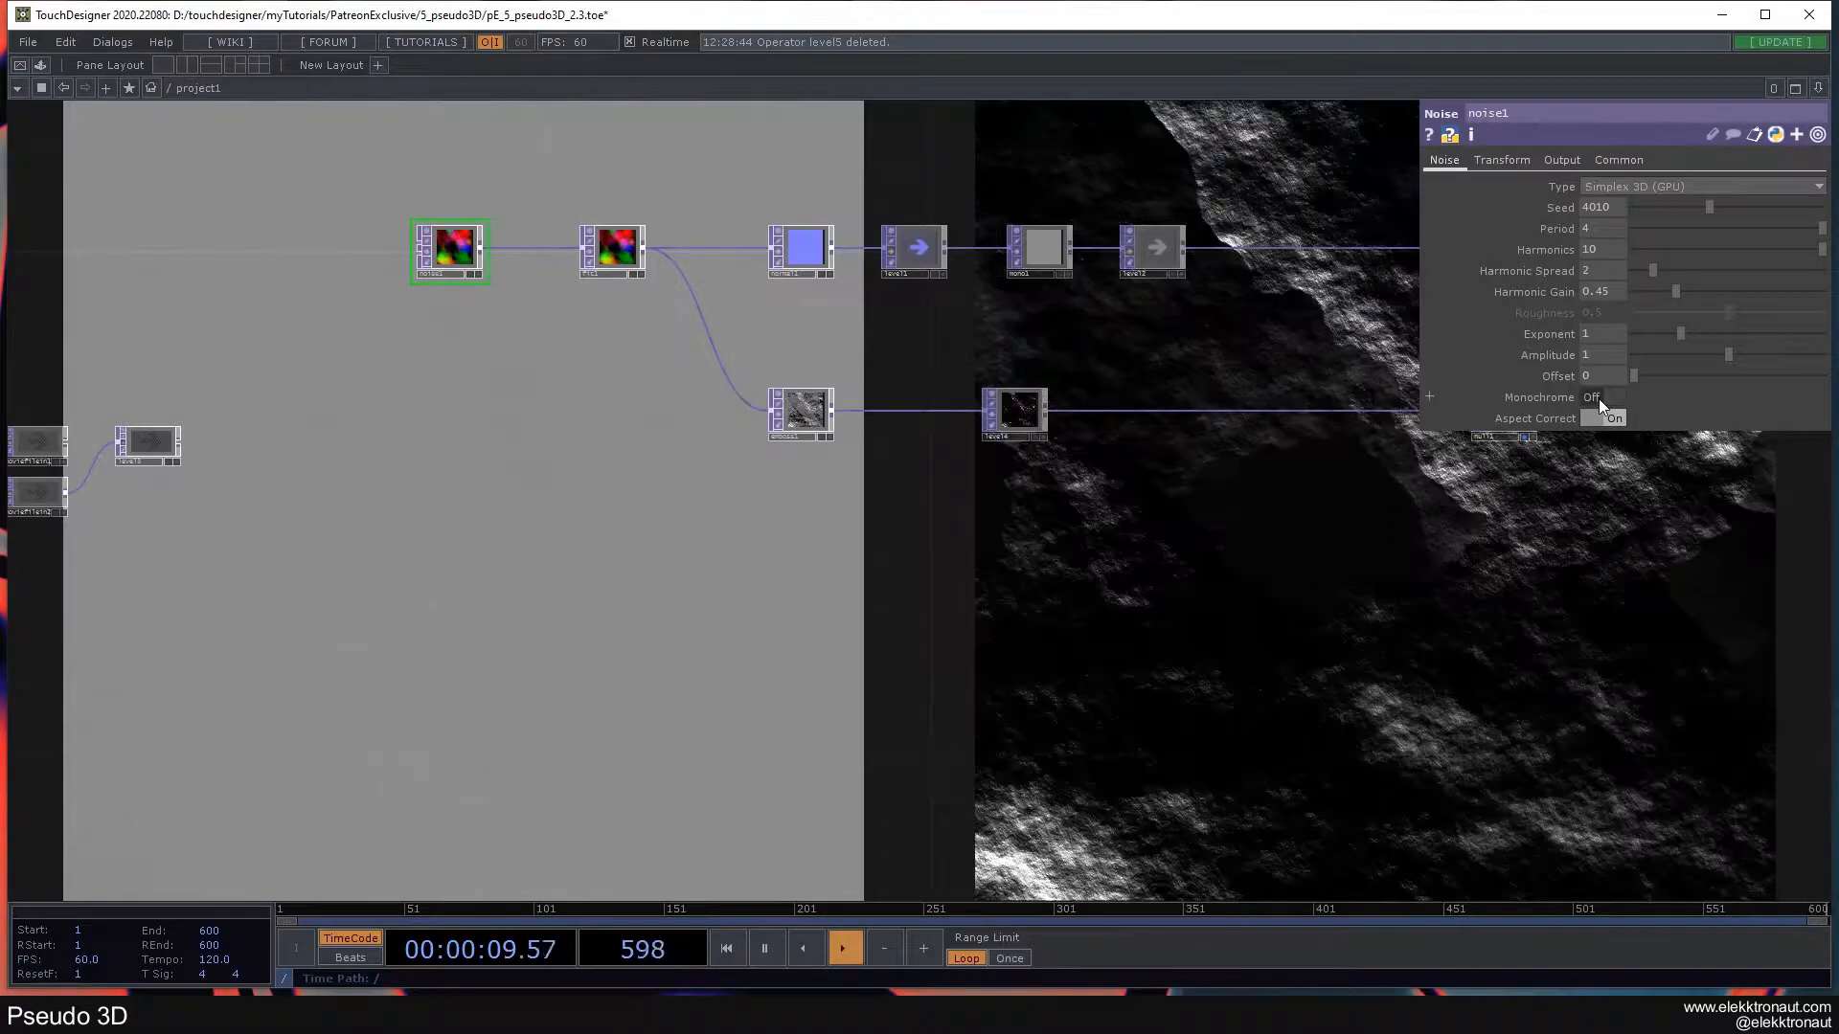
{"action": "left_click_drag", "start_coordinate": [1207, 595], "coordinate": [1175, 622]}
{"action": "left_click_drag", "start_coordinate": [1681, 204], "coordinate": [1669, 208]}
- Turn off the background display of the bg node, leaving only the null1 output displayed
{"action": "left_click_drag", "start_coordinate": [1184, 312], "coordinate": [841, 358]}
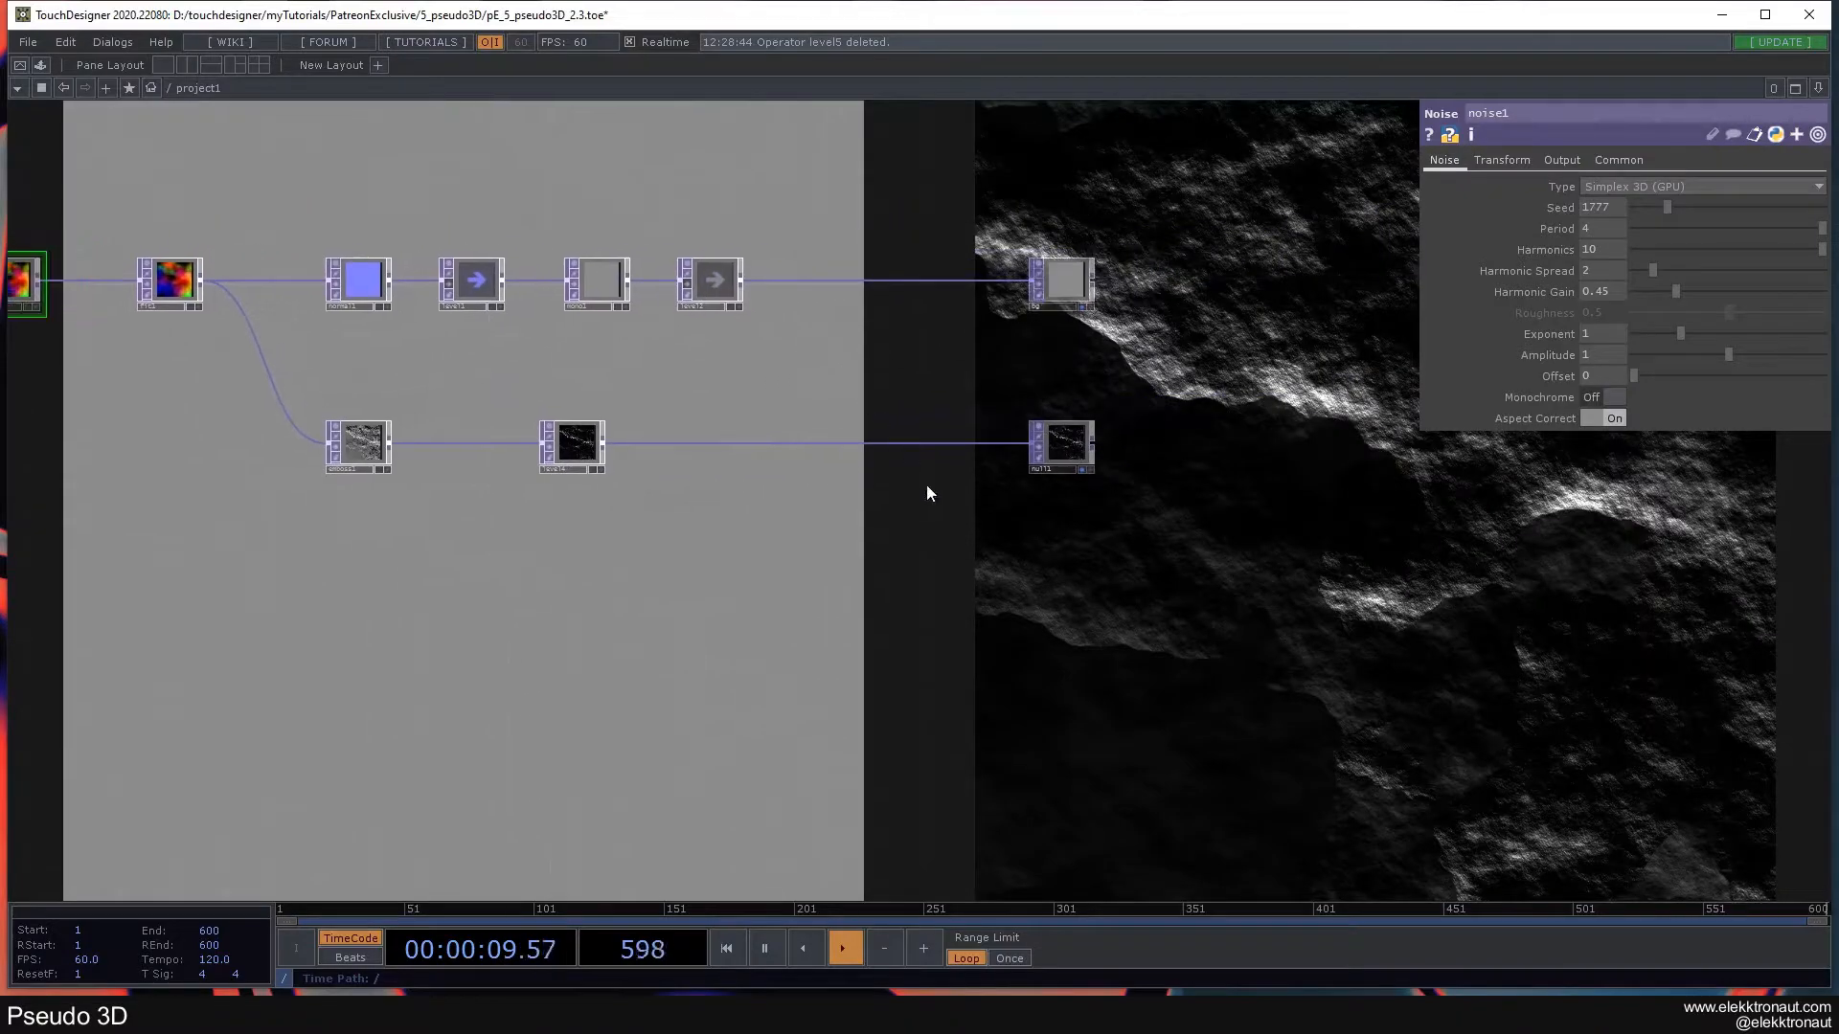
{"action": "left_click", "coordinate": [1082, 306]}
{"action": "left_click_drag", "start_coordinate": [779, 620], "coordinate": [1075, 605]}
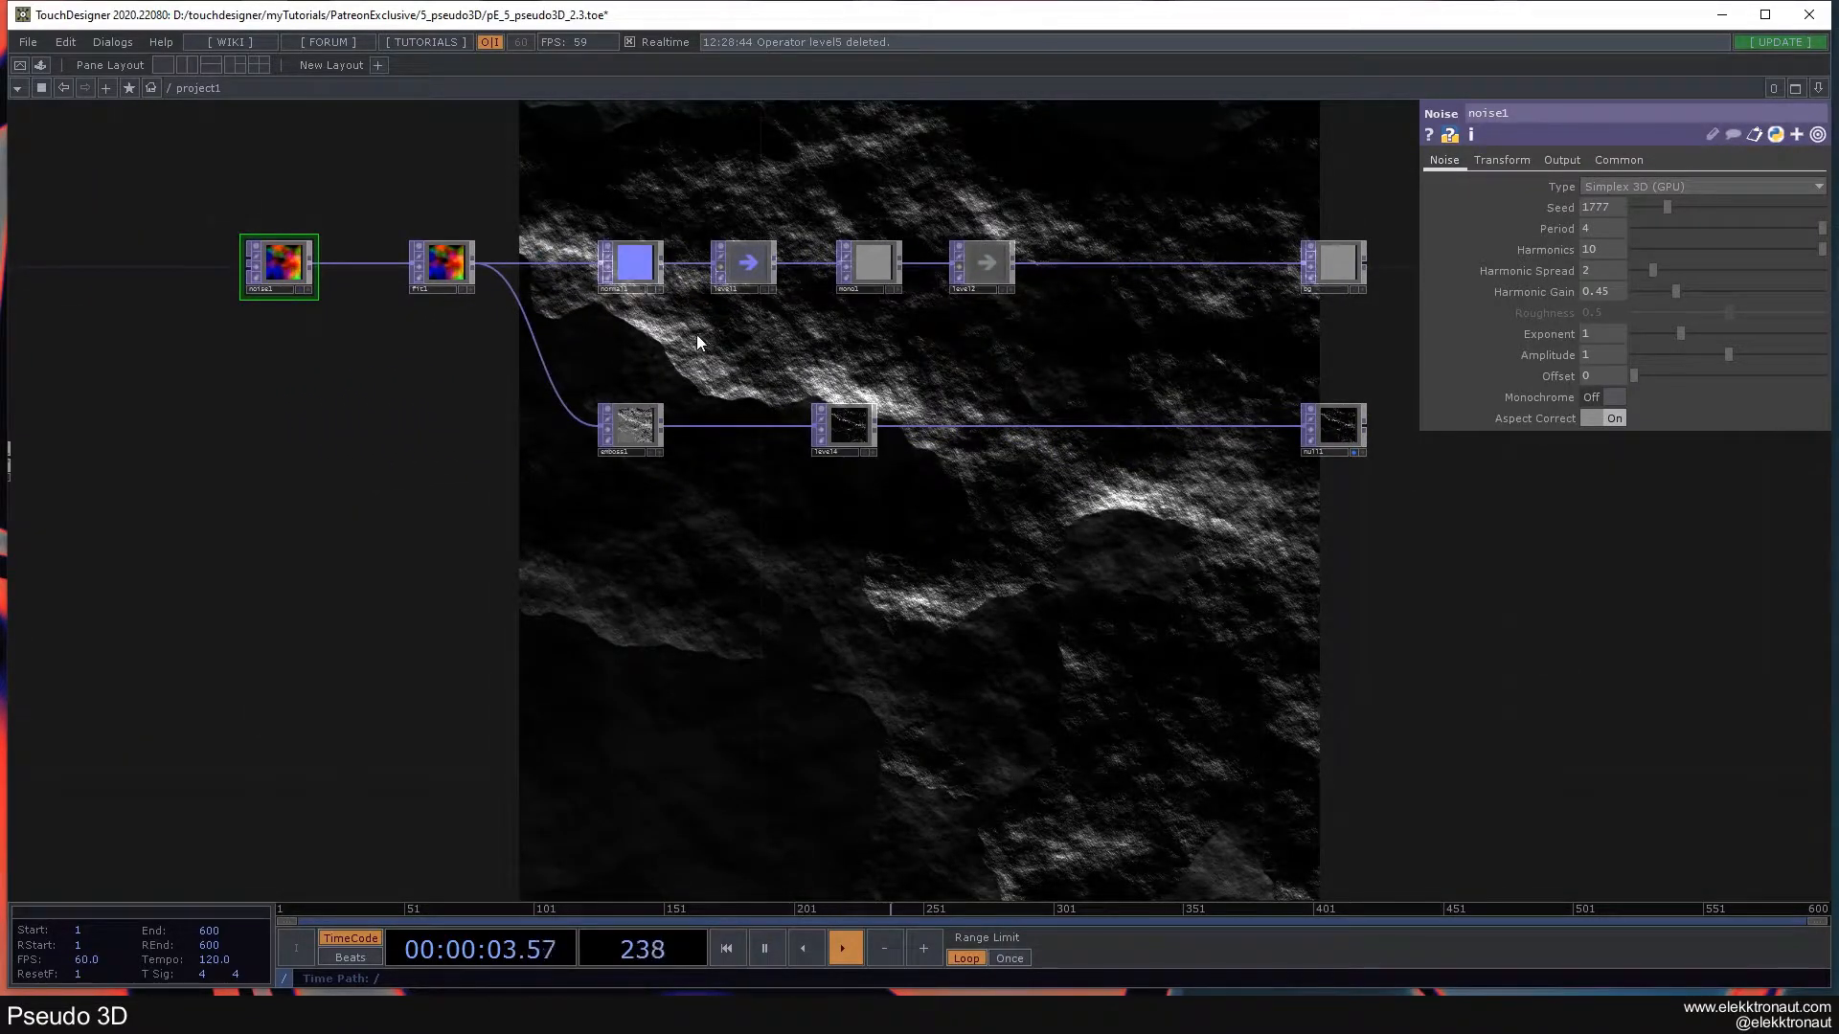
- Examine the emboss branch and compare its relief in the background with the normal map chain
{"action": "scroll", "coordinate": [485, 326], "scroll_direction": "up", "scroll_amount": 2}
{"action": "scroll", "coordinate": [490, 388], "scroll_direction": "down", "scroll_amount": 2}
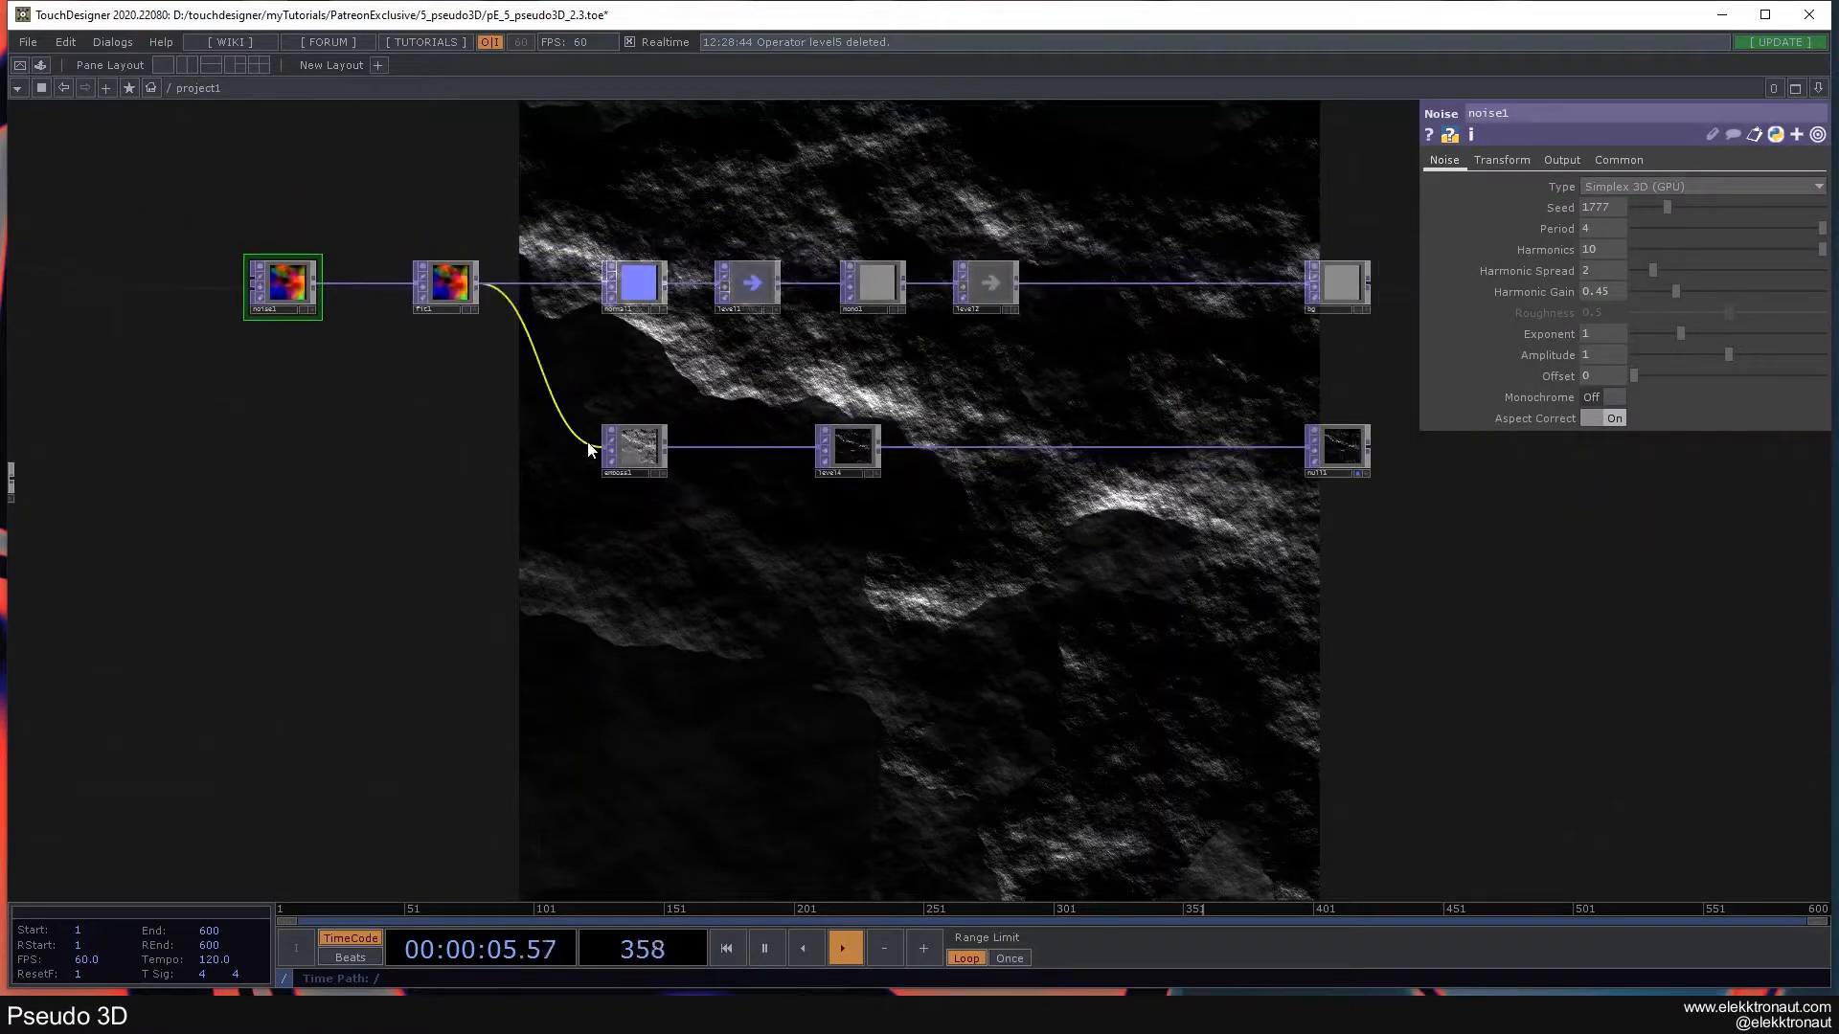
{"action": "scroll", "coordinate": [593, 454], "scroll_direction": "up", "scroll_amount": 2}
{"action": "mouse_move", "coordinate": [766, 383]}
{"action": "left_mouse_down"}
{"action": "mouse_move", "coordinate": [780, 348]}
{"action": "mouse_move", "coordinate": [750, 300]}
{"action": "mouse_move", "coordinate": [1030, 464]}
{"action": "mouse_move", "coordinate": [973, 398]}
{"action": "mouse_move", "coordinate": [940, 307]}
{"action": "left_mouse_up"}
{"action": "left_click_drag", "start_coordinate": [944, 464], "coordinate": [917, 409]}
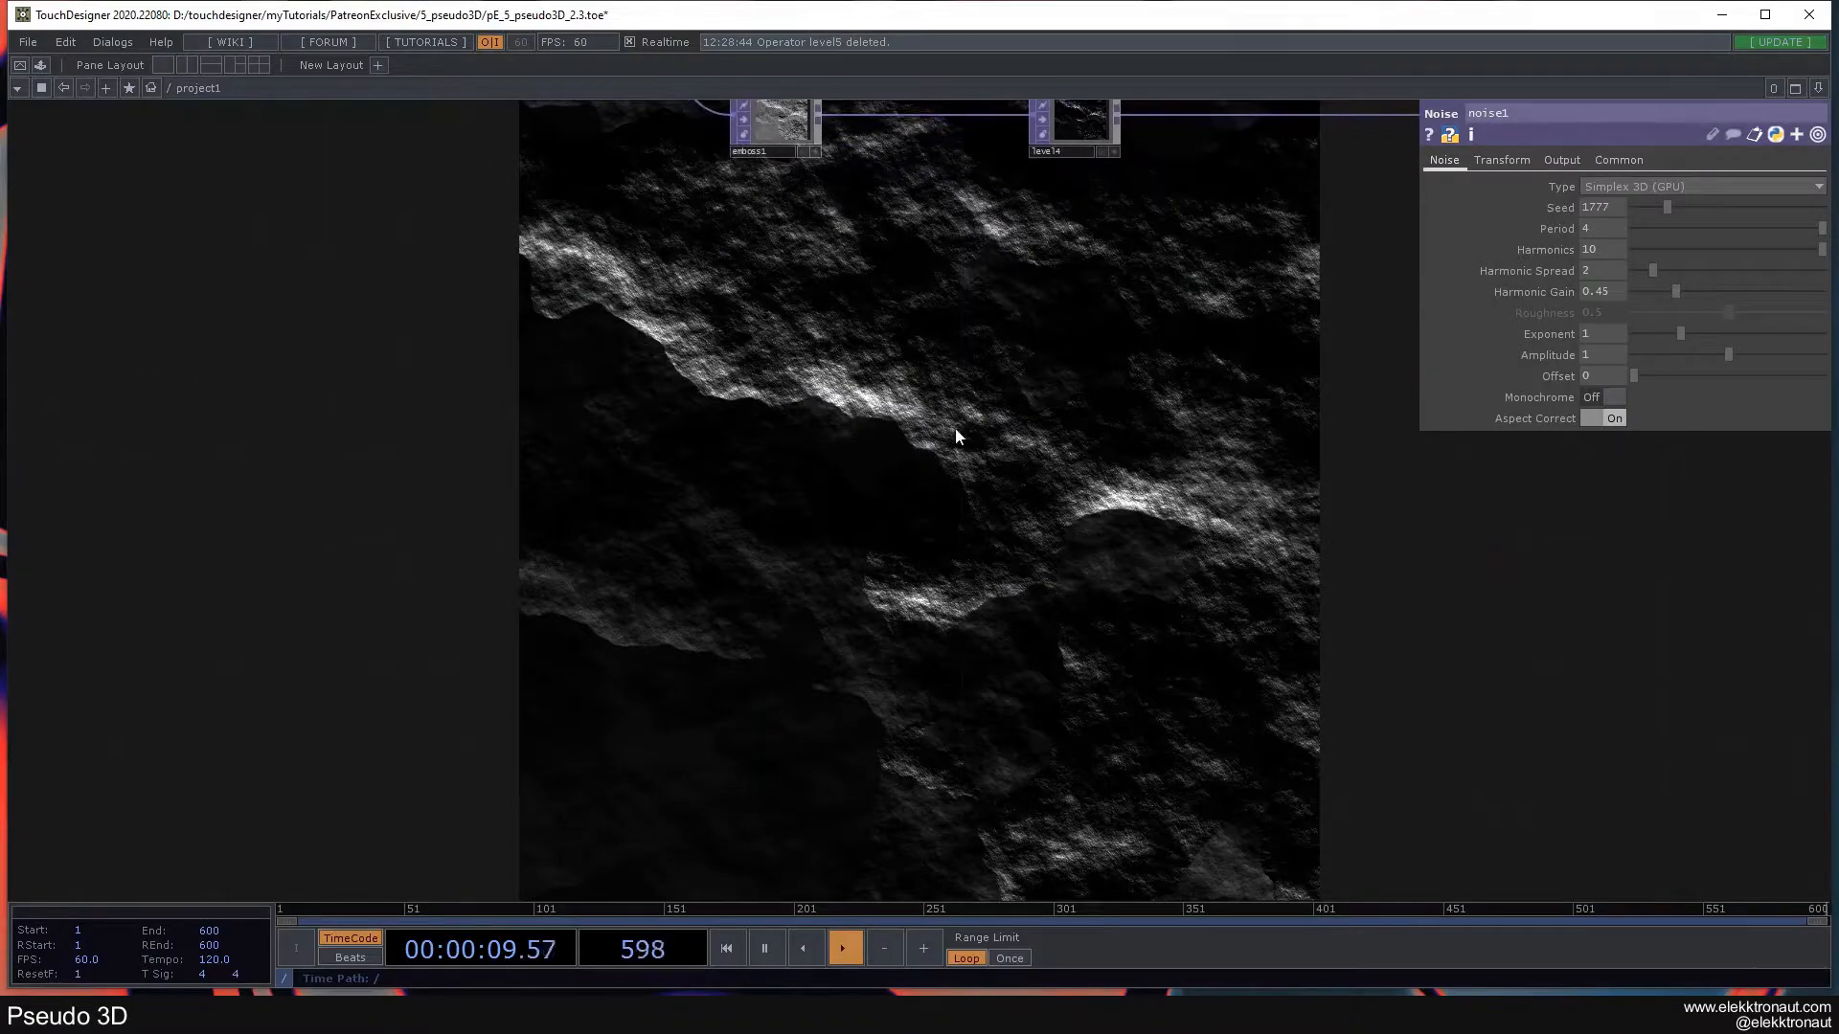
{"action": "scroll", "coordinate": [963, 436], "scroll_direction": "down", "scroll_amount": 4}
{"action": "left_click_drag", "start_coordinate": [704, 449], "coordinate": [596, 573]}
{"action": "scroll", "coordinate": [663, 430], "scroll_direction": "up", "scroll_amount": 2}
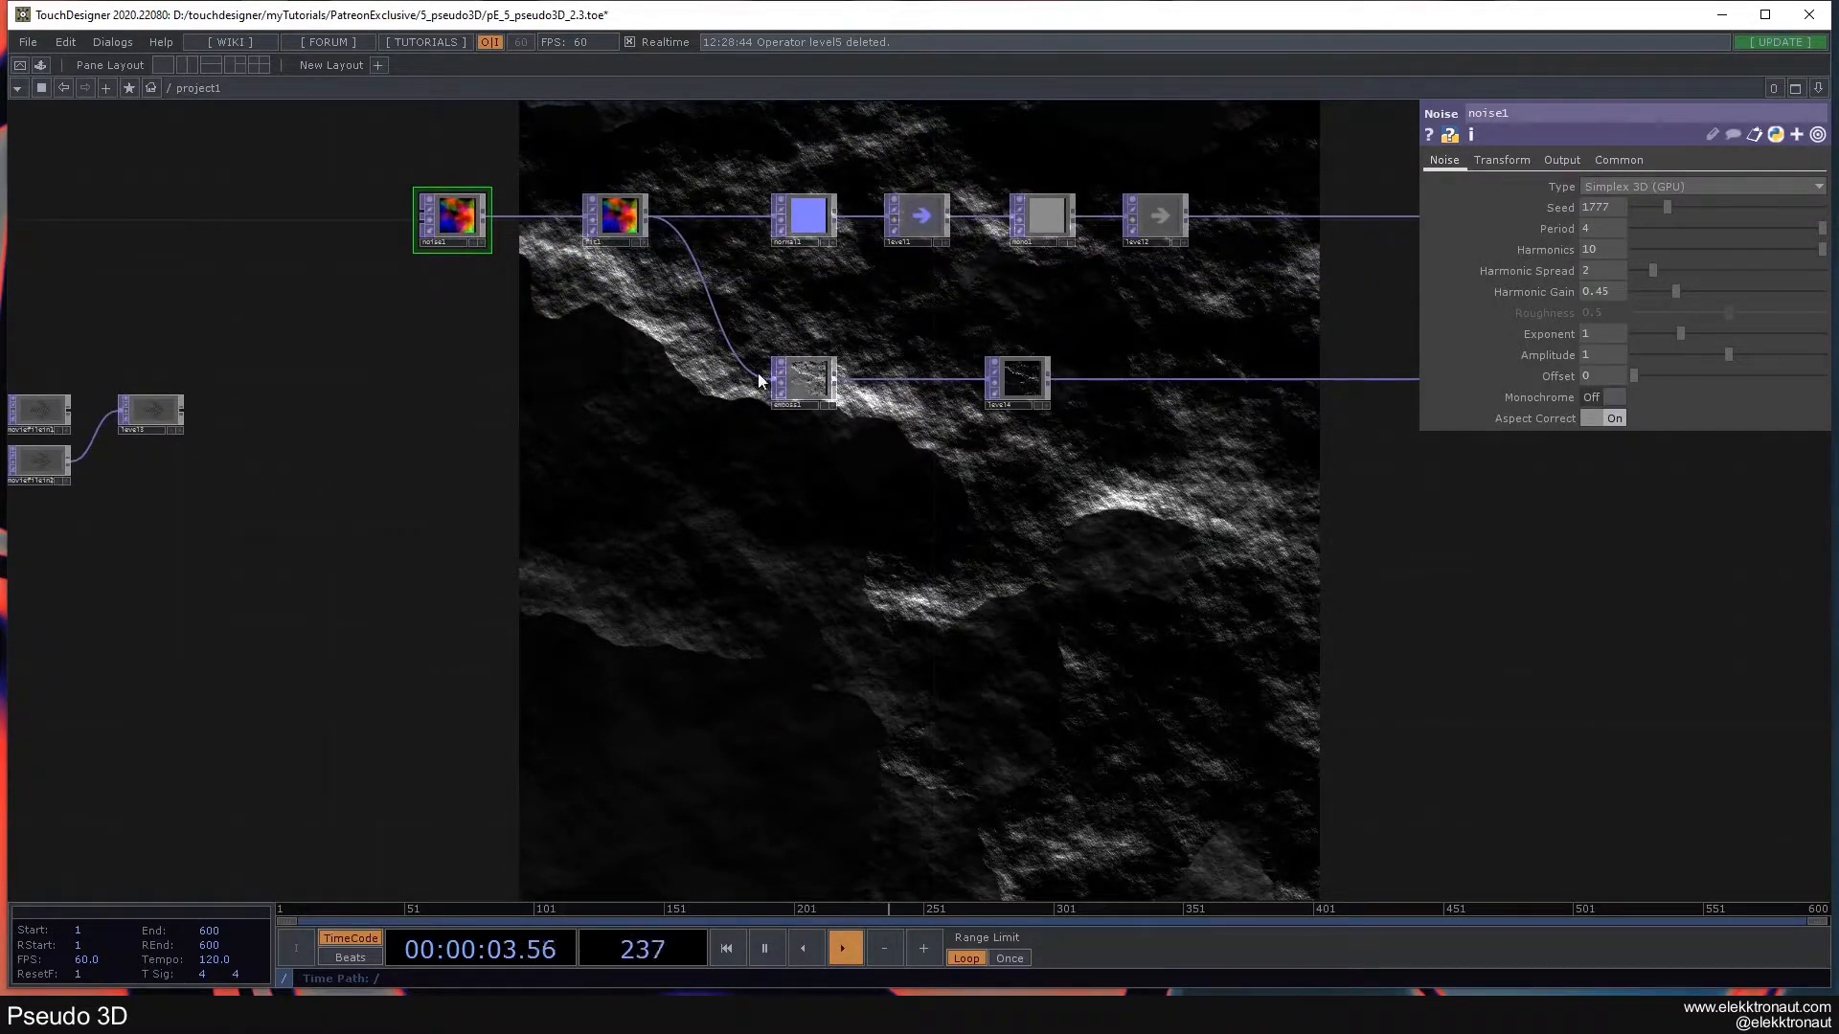
{"action": "left_click_drag", "start_coordinate": [1033, 383], "coordinate": [815, 444]}
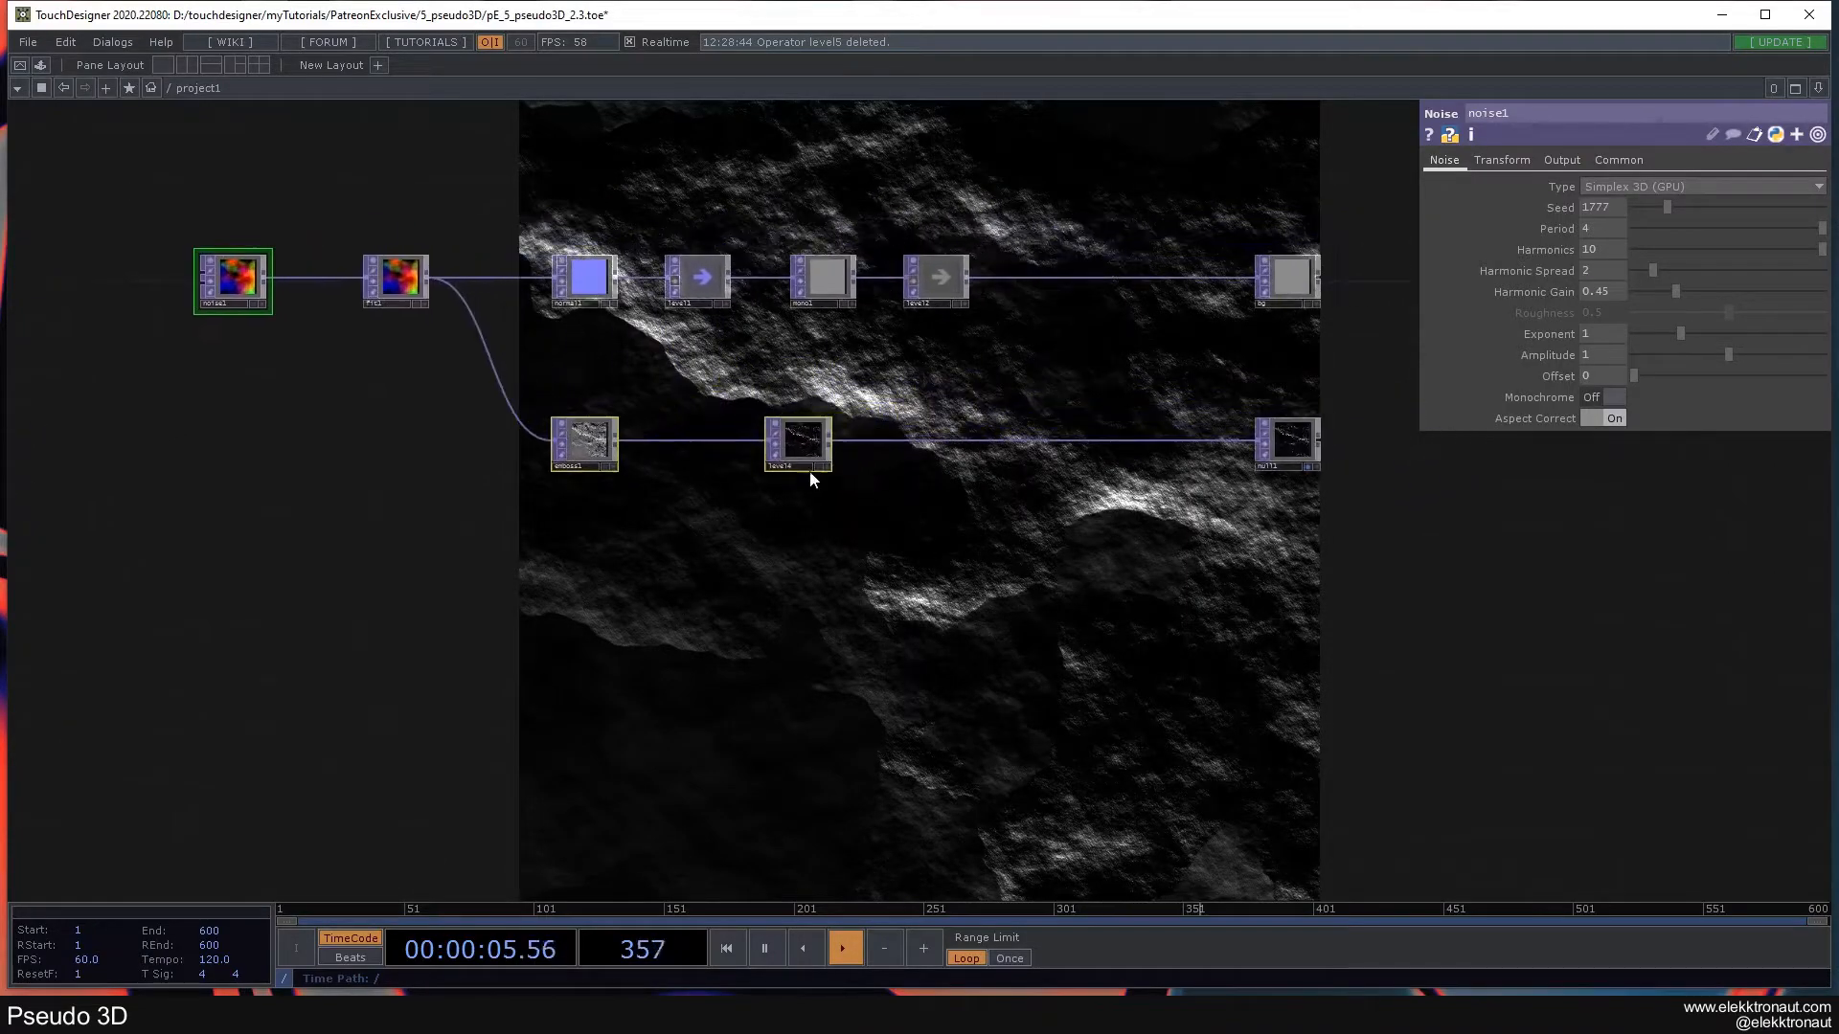
{"action": "left_click_drag", "start_coordinate": [820, 521], "coordinate": [1028, 286]}
{"action": "left_click_drag", "start_coordinate": [867, 481], "coordinate": [848, 600]}
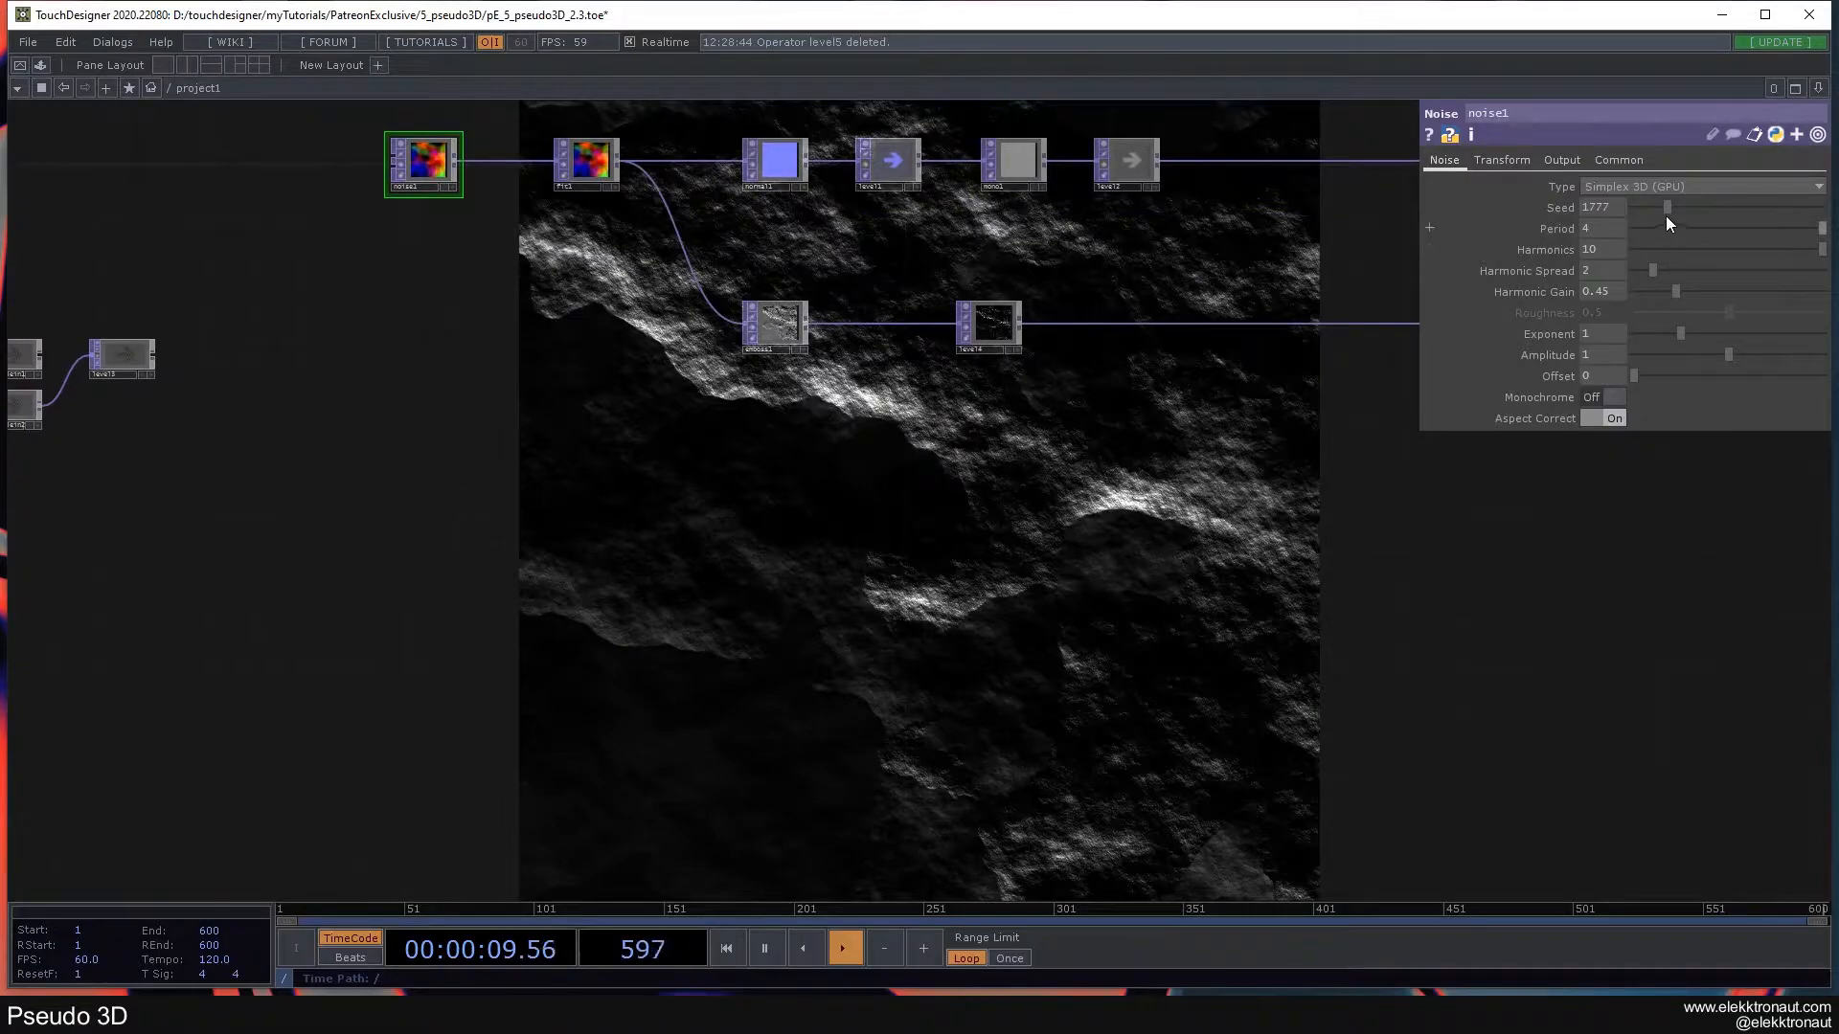
- Set the Noise node's seed to 2386, and try different harmonic spread, harmonics and harmonic gain values, undoing these trials
{"action": "left_click_drag", "start_coordinate": [1675, 214], "coordinate": [1681, 216]}
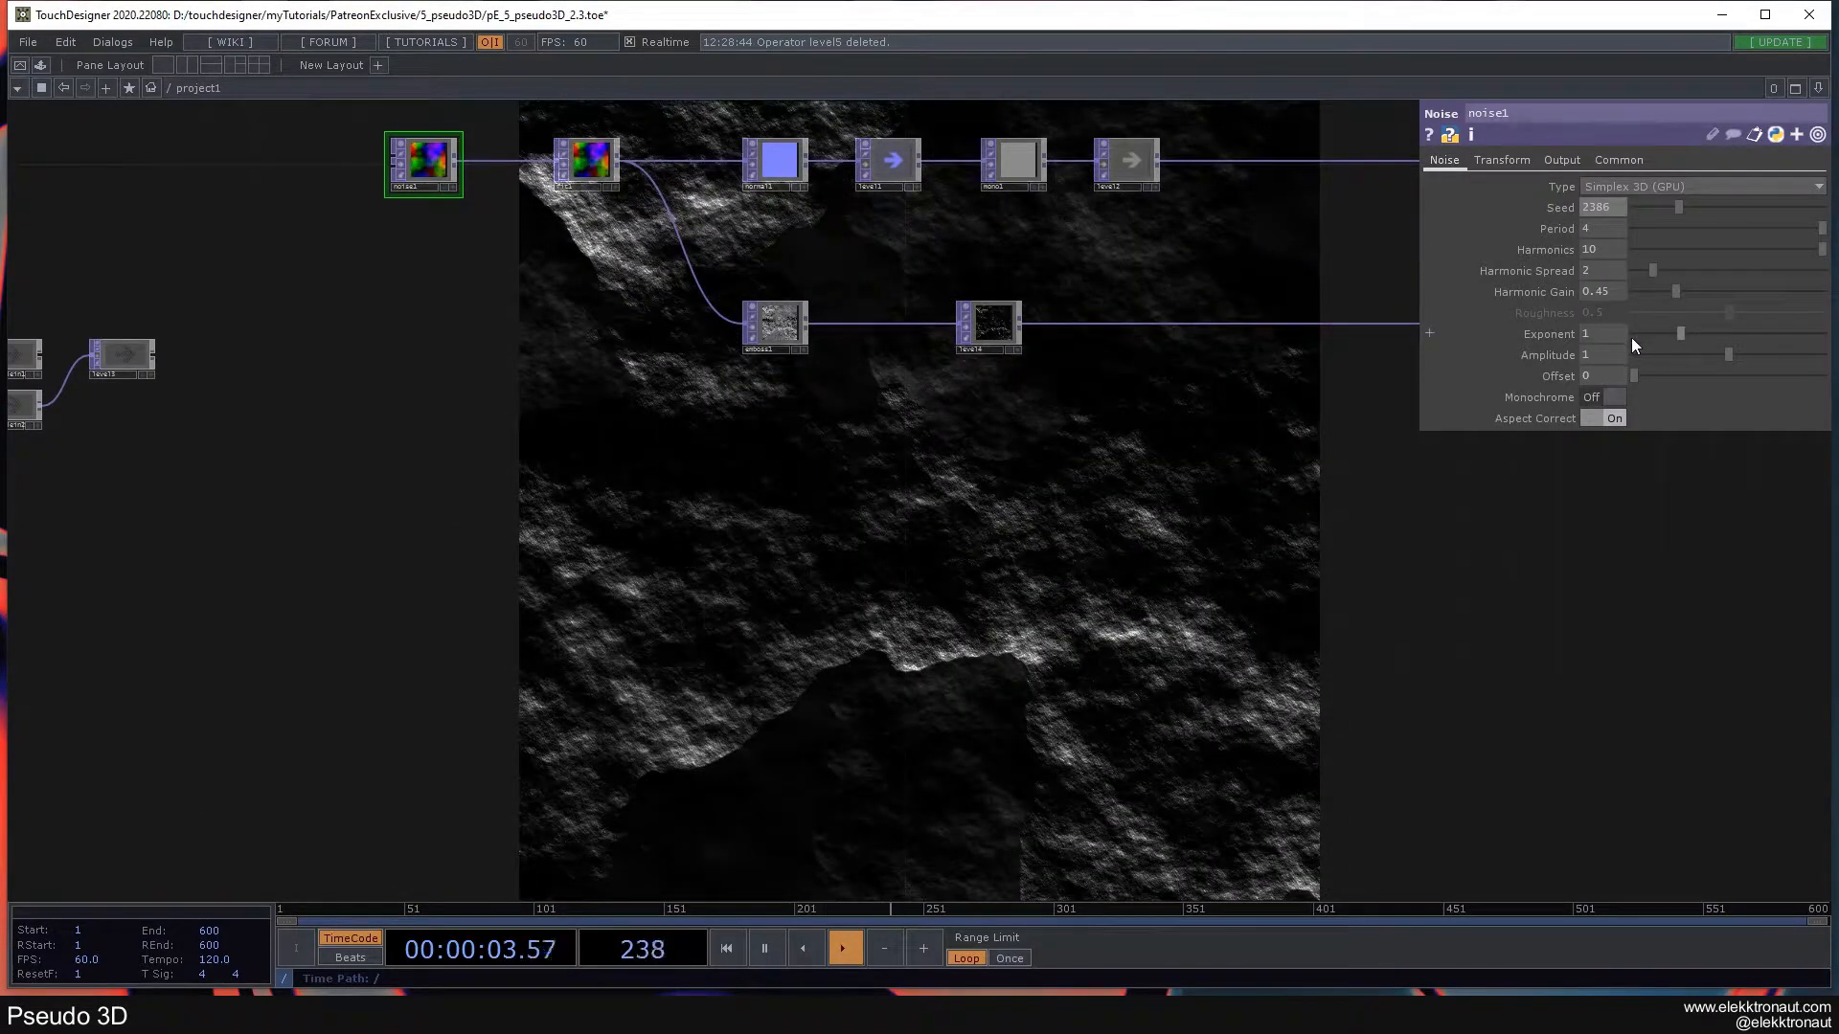
{"action": "left_click_drag", "start_coordinate": [1668, 335], "coordinate": [1649, 274]}
{"action": "key", "text": "ctrl+z"}
{"action": "key", "text": "ctrl+z"}
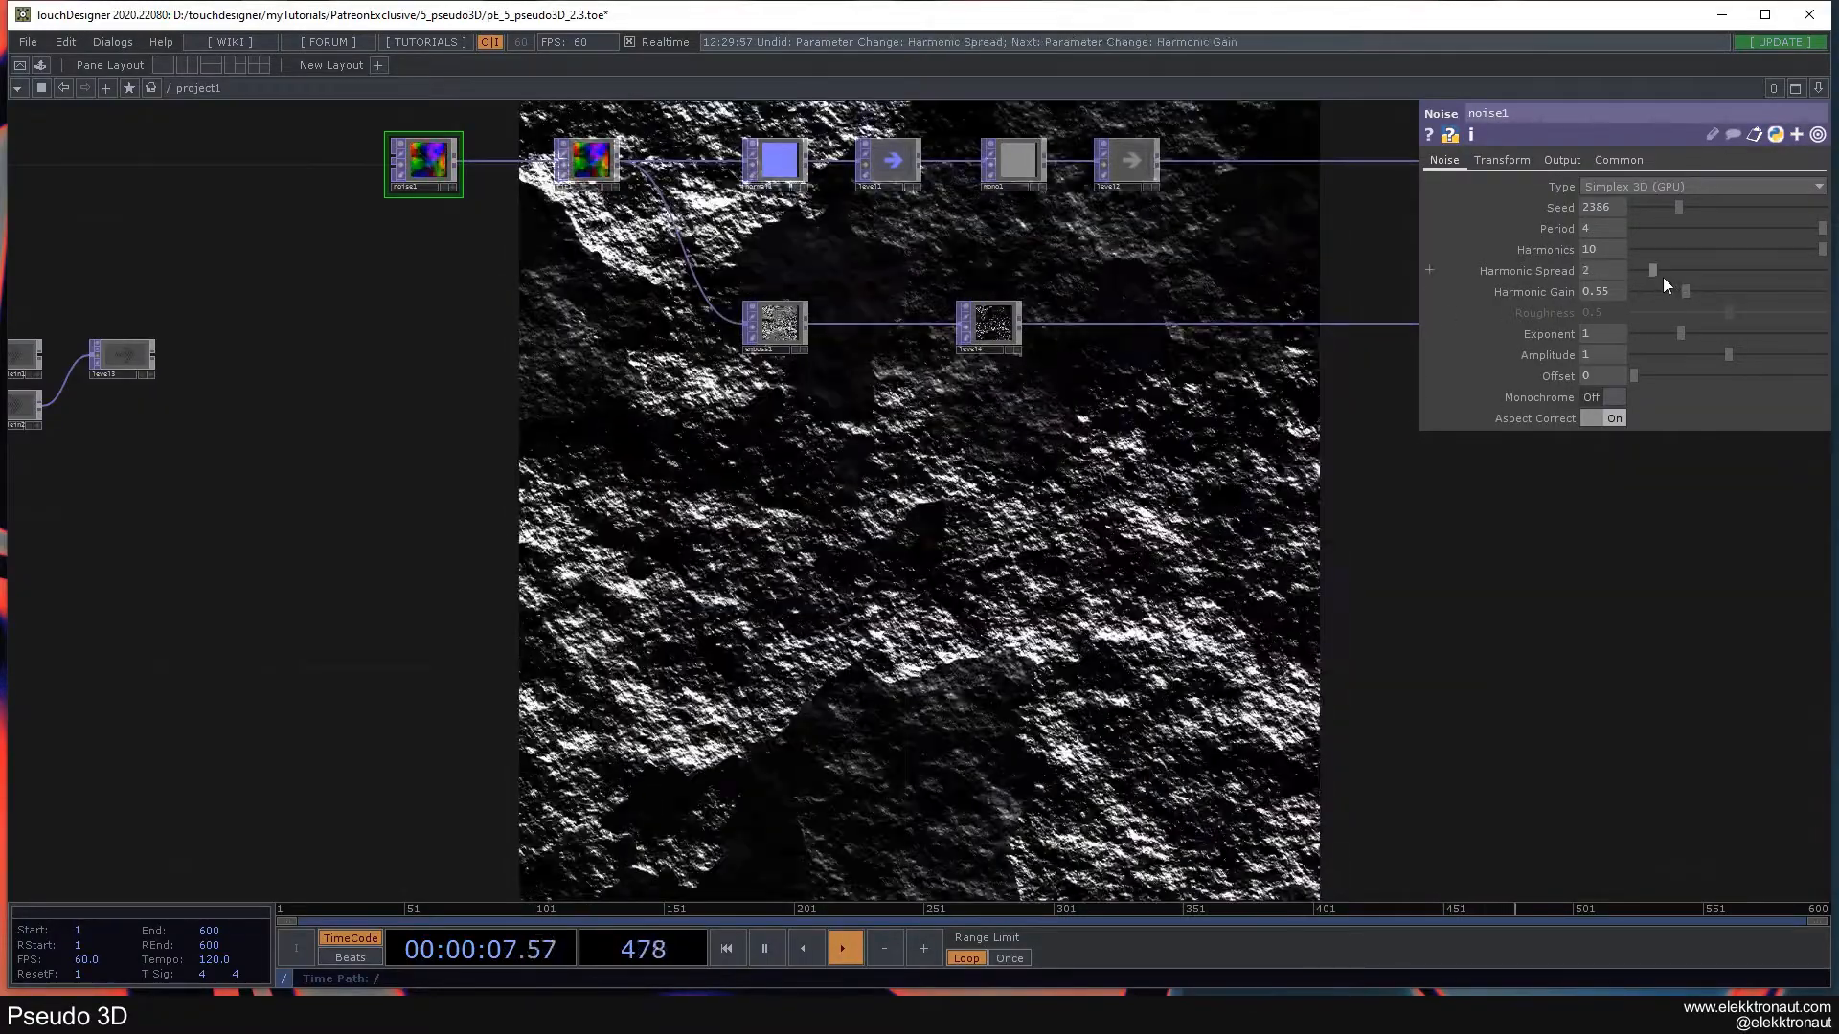
{"action": "left_click_drag", "start_coordinate": [1741, 249], "coordinate": [1672, 294]}
{"action": "key", "text": "ctrl+z"}
- Review the Noise node's Transform and Output parameters and check the effect of its Dither option on the relief
{"action": "left_click_drag", "start_coordinate": [1110, 479], "coordinate": [1091, 424]}
{"action": "left_click", "coordinate": [1508, 162]}
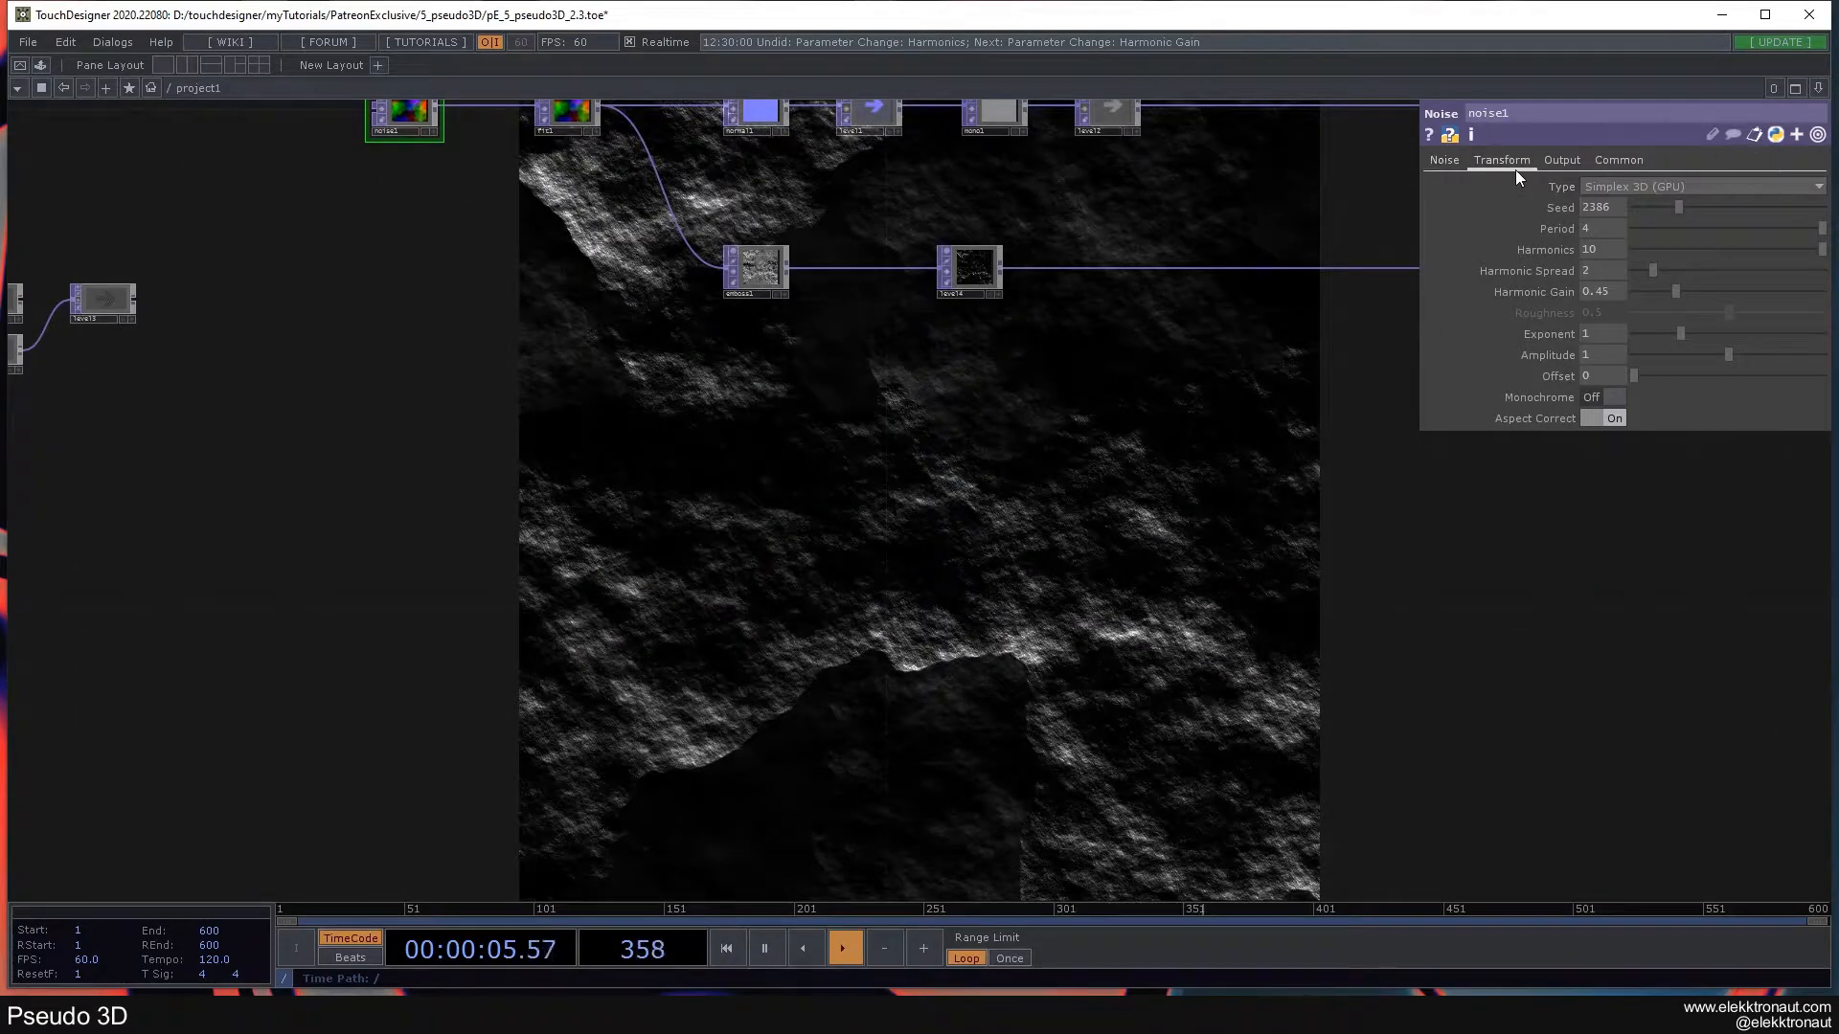
{"action": "left_click_drag", "start_coordinate": [923, 417], "coordinate": [913, 315]}
{"action": "left_click_drag", "start_coordinate": [772, 373], "coordinate": [587, 501]}
{"action": "left_click_drag", "start_coordinate": [1016, 432], "coordinate": [1031, 445]}
{"action": "left_click", "coordinate": [1454, 156]}
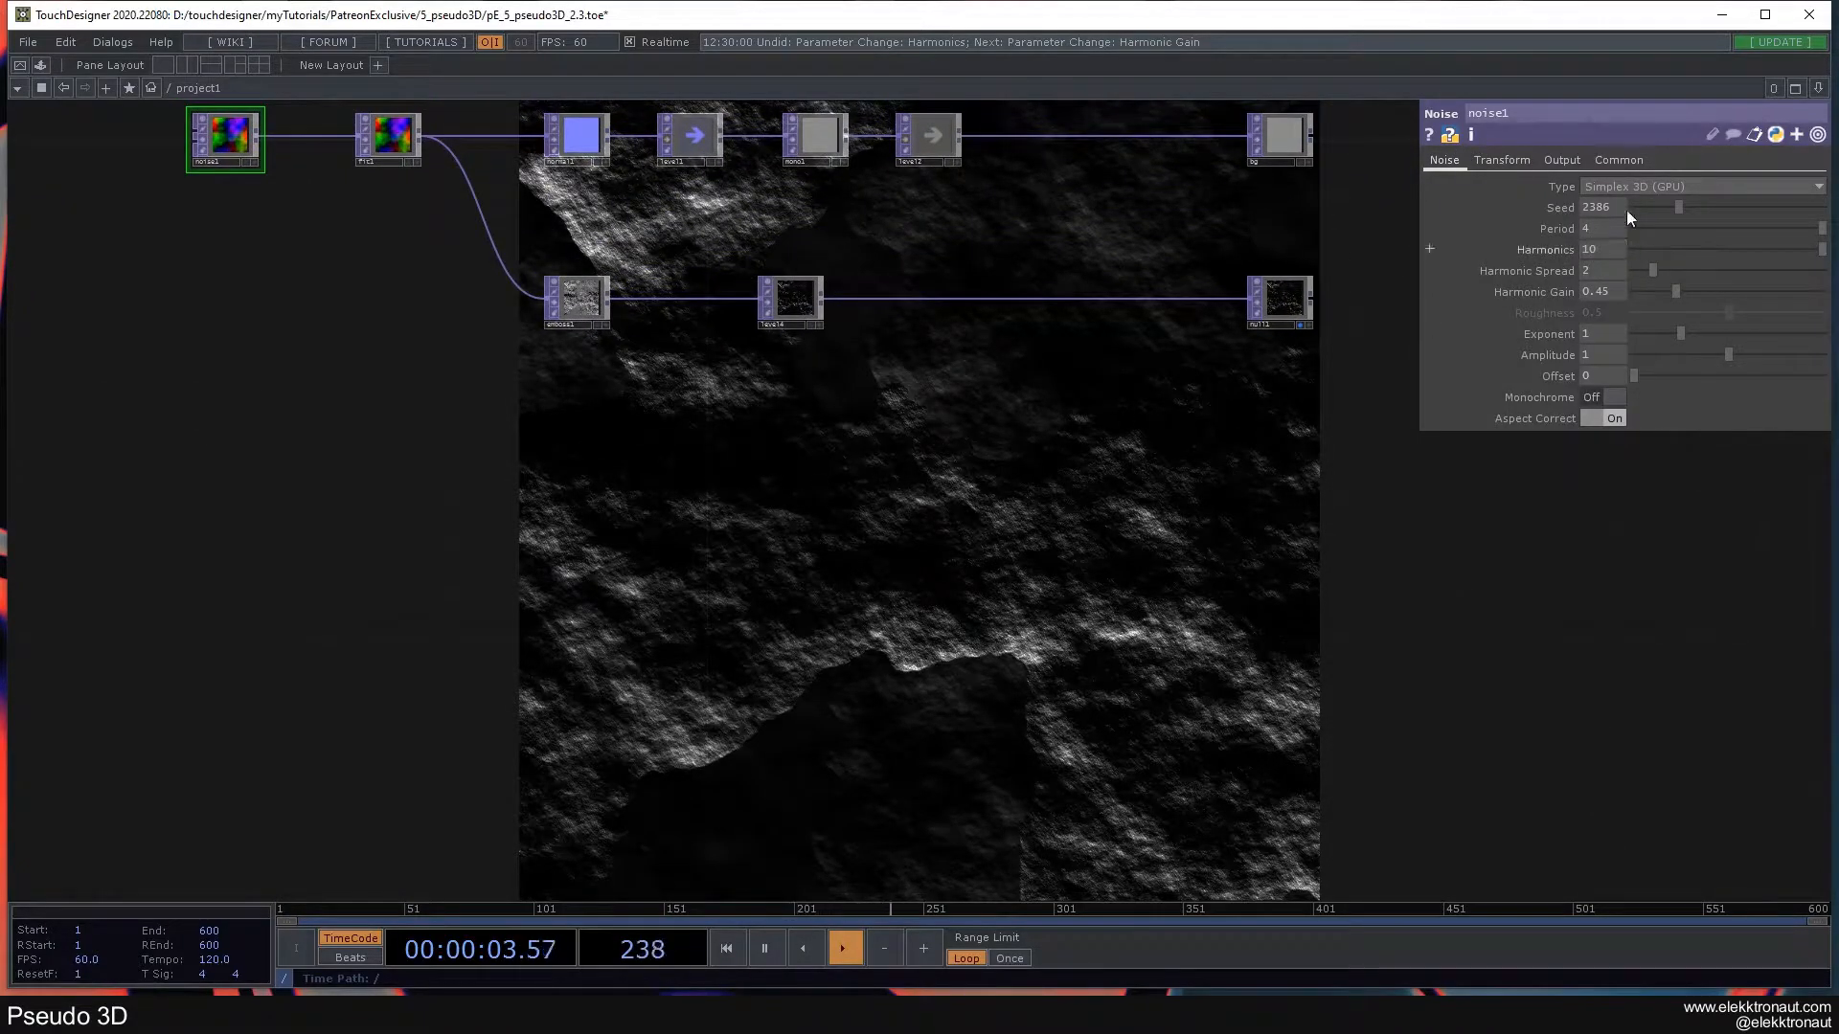
{"action": "left_click", "coordinate": [1563, 161]}
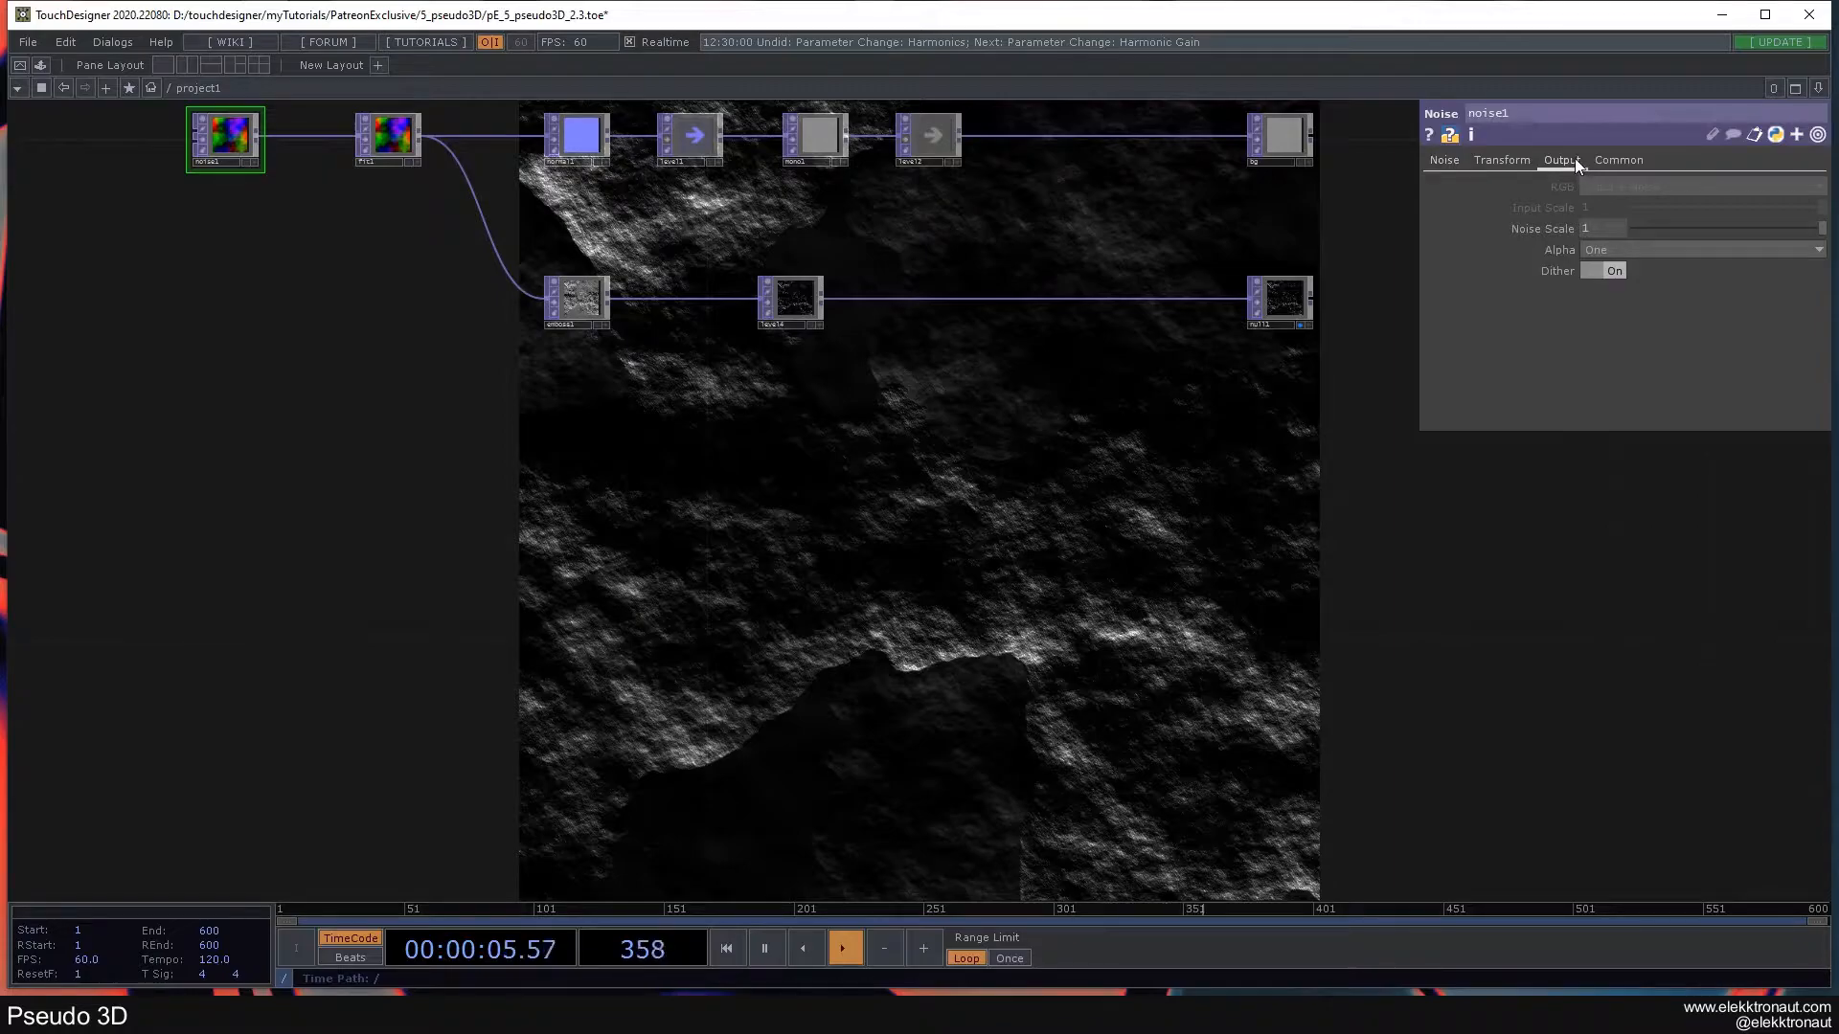
{"action": "left_click", "coordinate": [1604, 272]}
{"action": "left_click_drag", "start_coordinate": [1047, 462], "coordinate": [1194, 568]}
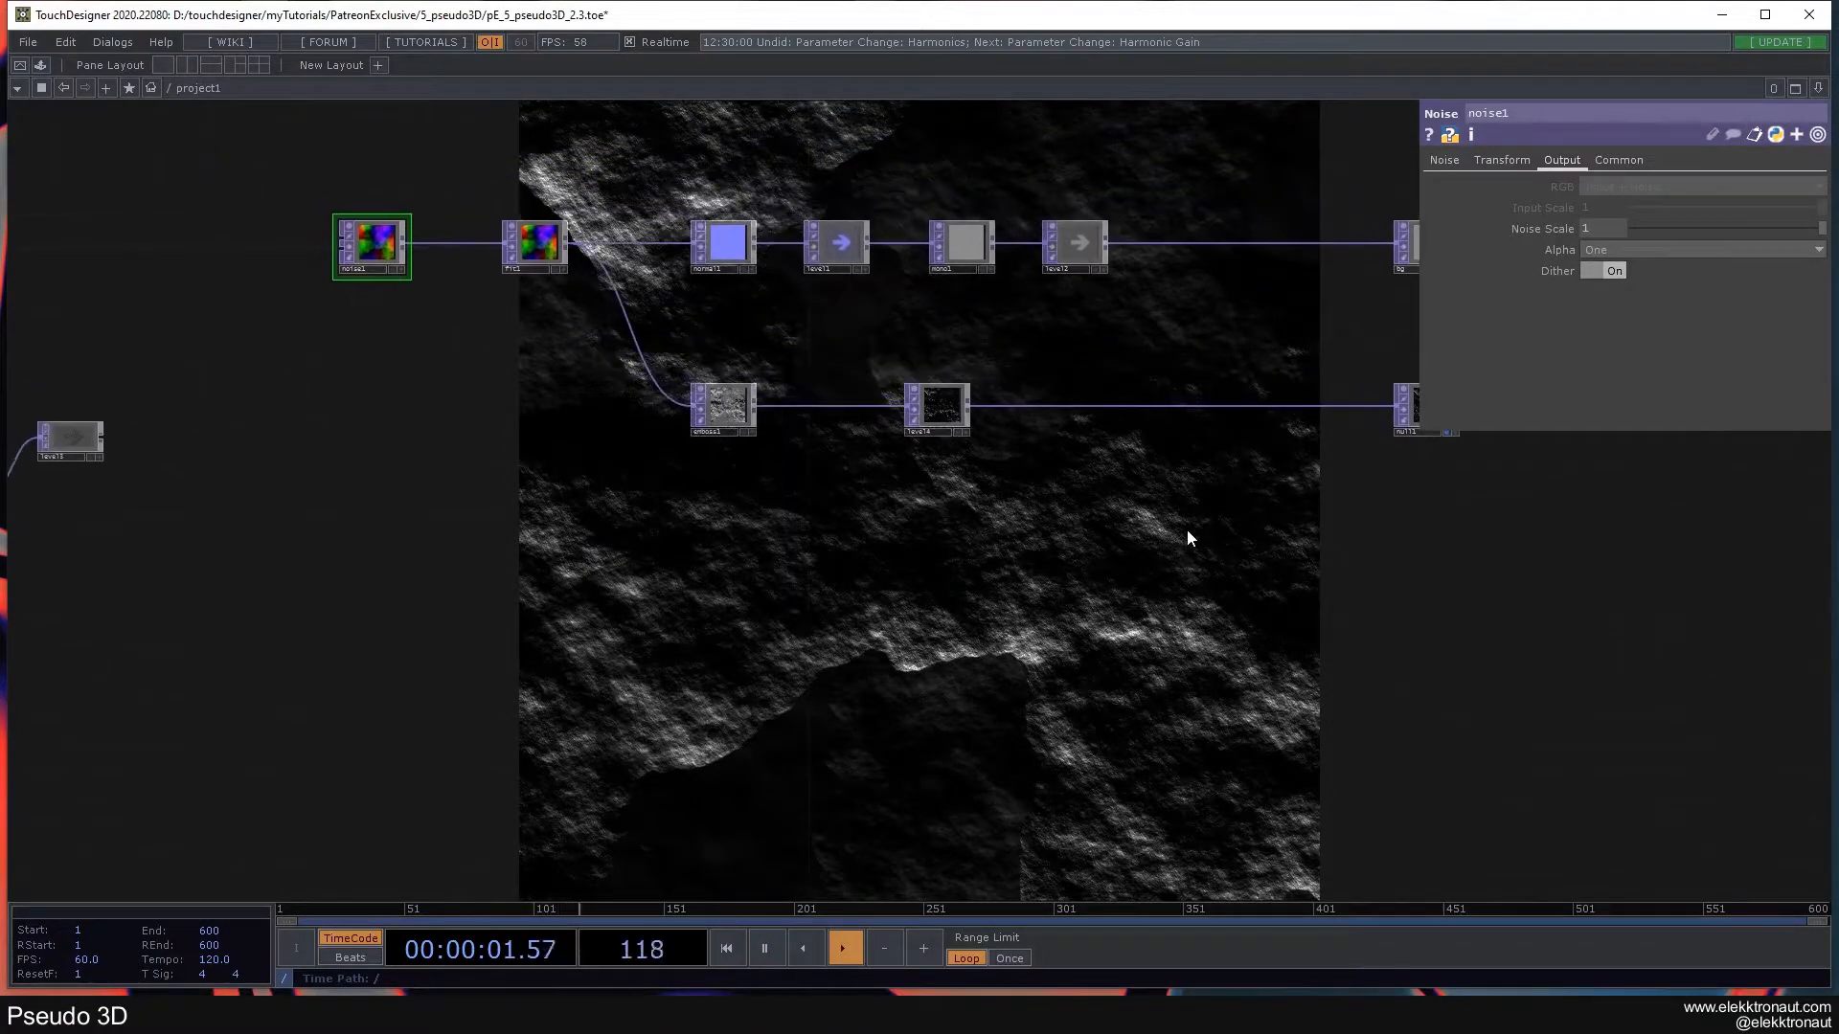
- Set the emboss1 node's light direction to 132
{"action": "left_click", "coordinate": [735, 410]}
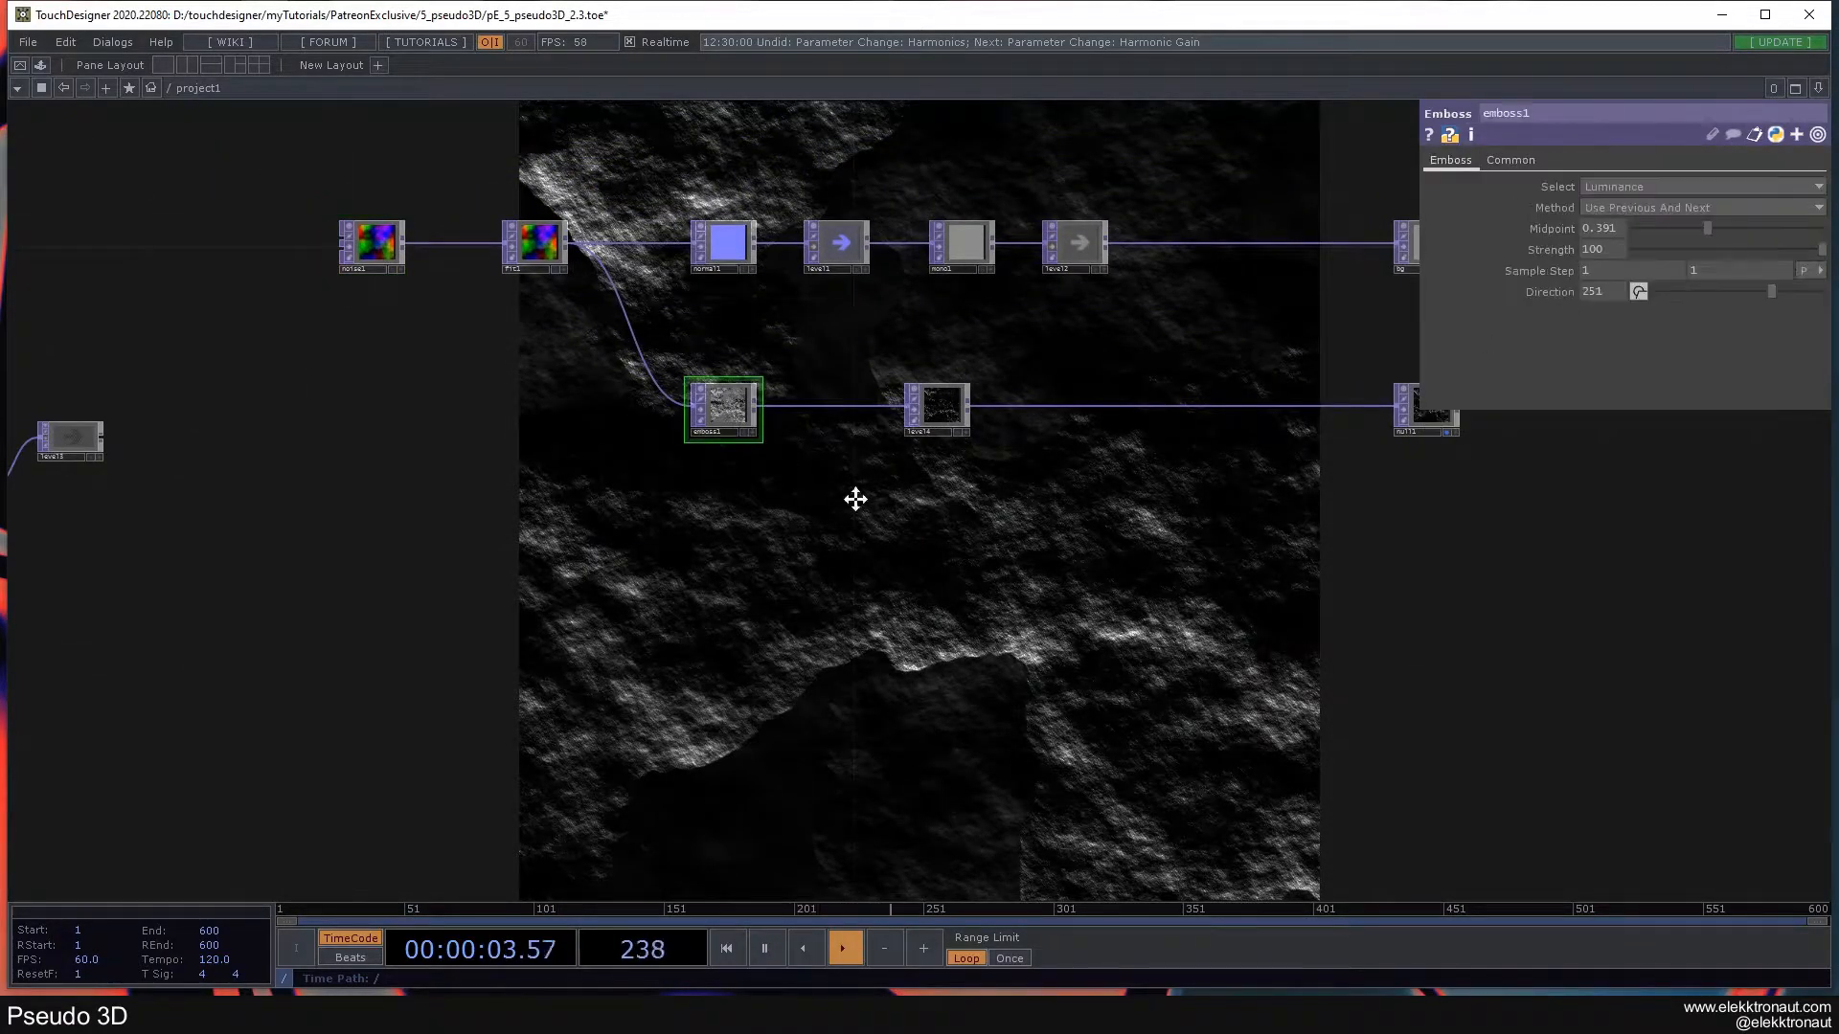
{"action": "left_click_drag", "start_coordinate": [894, 534], "coordinate": [649, 328]}
{"action": "left_click_drag", "start_coordinate": [1772, 293], "coordinate": [1718, 293]}
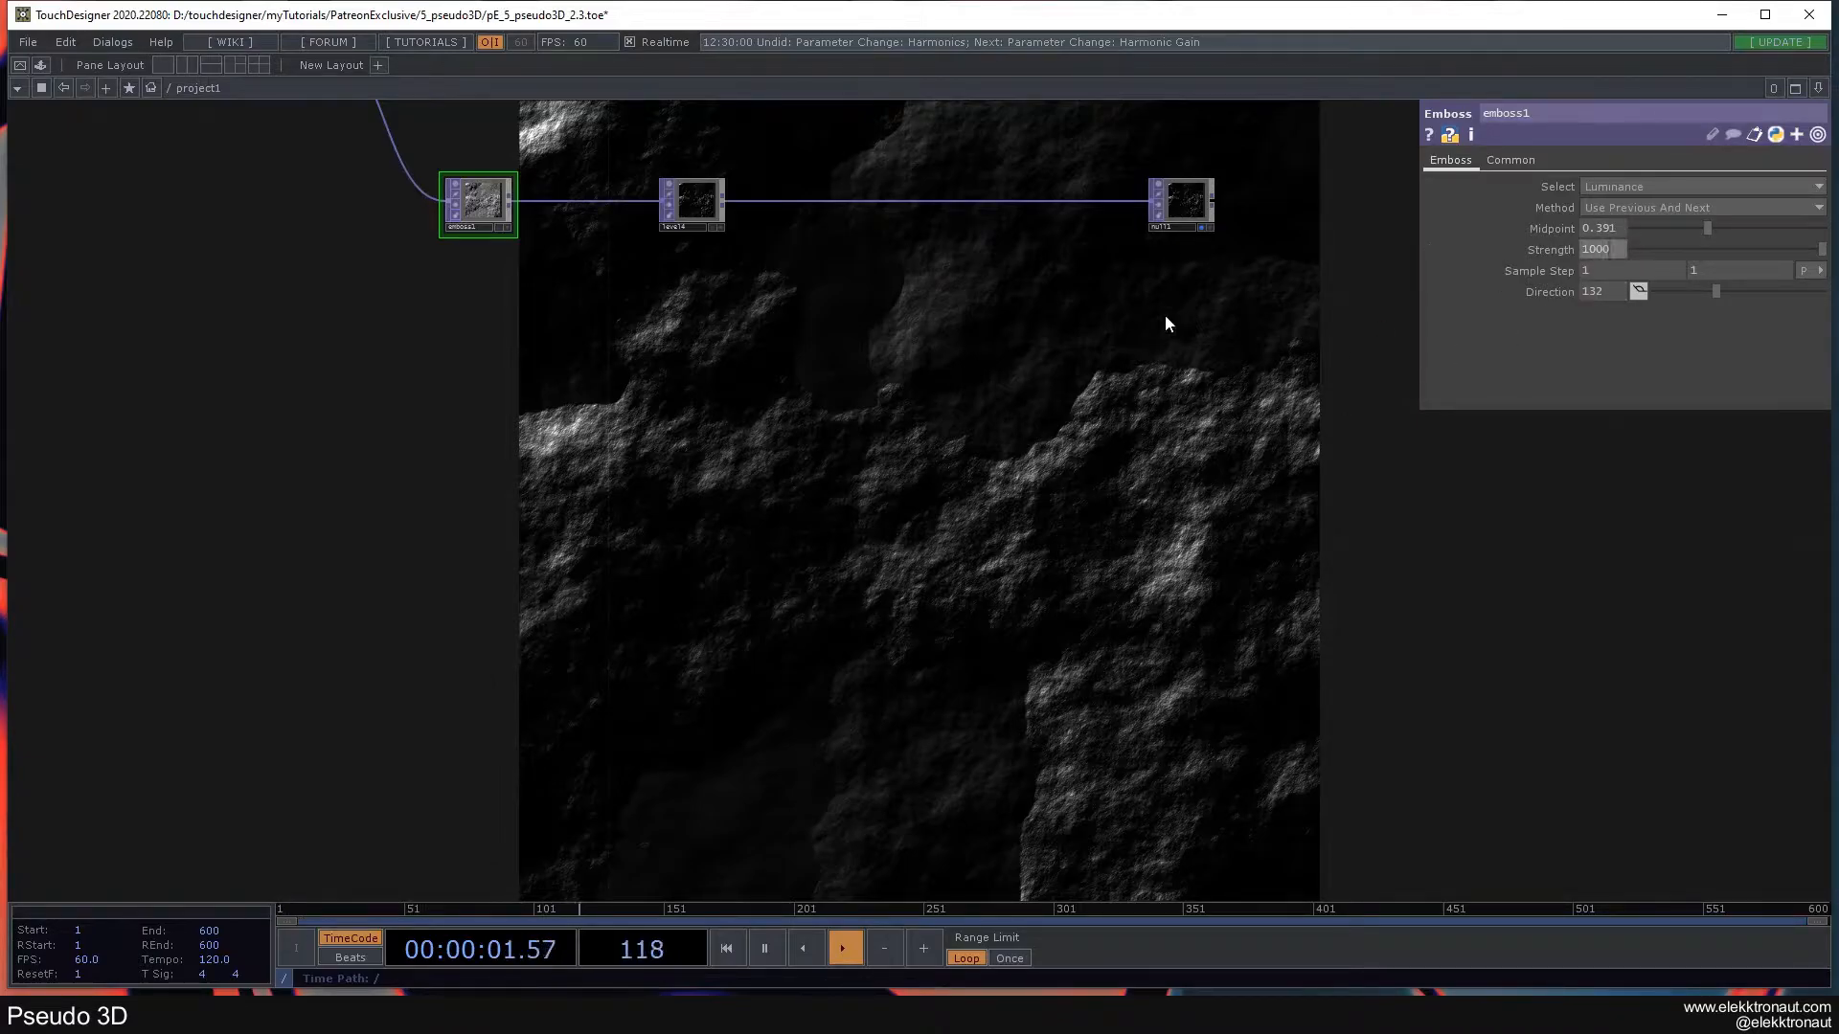
- Try a strength of 1000 and a different midpoint on the emboss1 node, and undo these changes
{"action": "key", "text": "Return"}
{"action": "left_click_drag", "start_coordinate": [1050, 370], "coordinate": [1111, 447]}
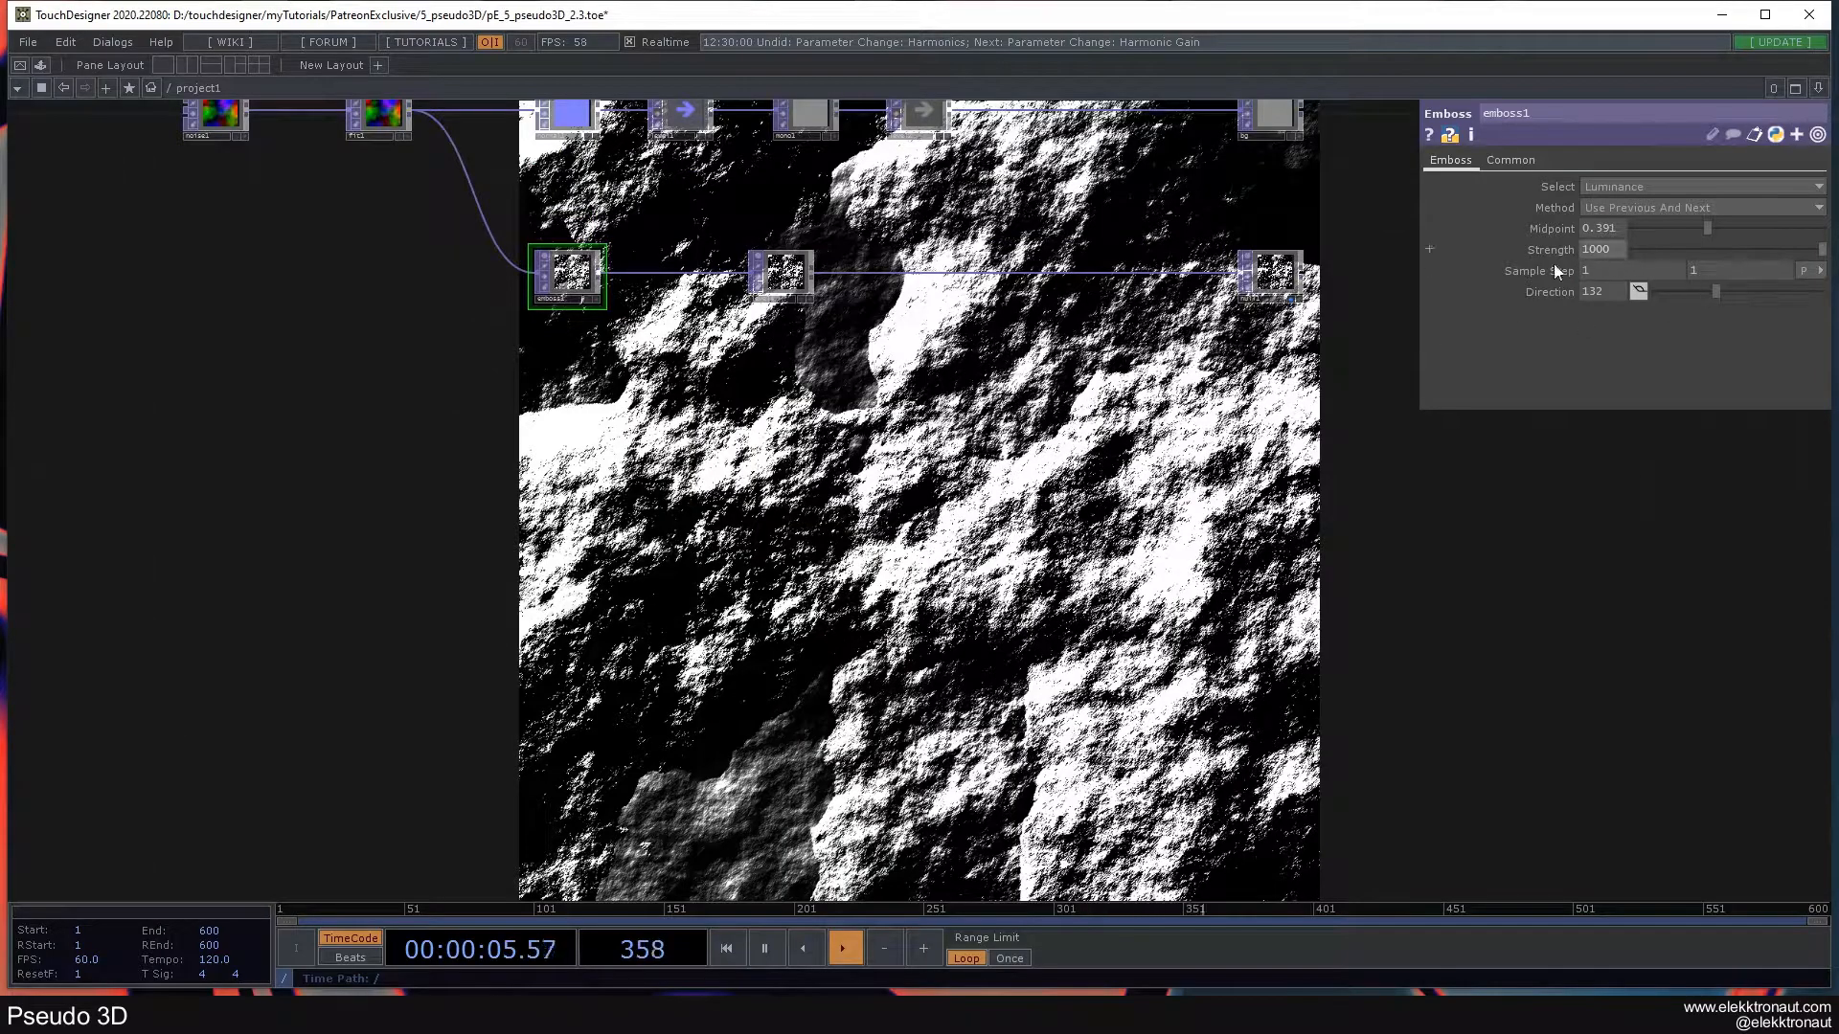
{"action": "left_click_drag", "start_coordinate": [1688, 226], "coordinate": [1772, 243]}
{"action": "key", "text": "ctrl+z"}
{"action": "key", "text": "ctrl+z"}
{"action": "key", "text": "ctrl+z"}
- Set the emboss1 node's strength to 150
{"action": "left_click_drag", "start_coordinate": [693, 346], "coordinate": [828, 401]}
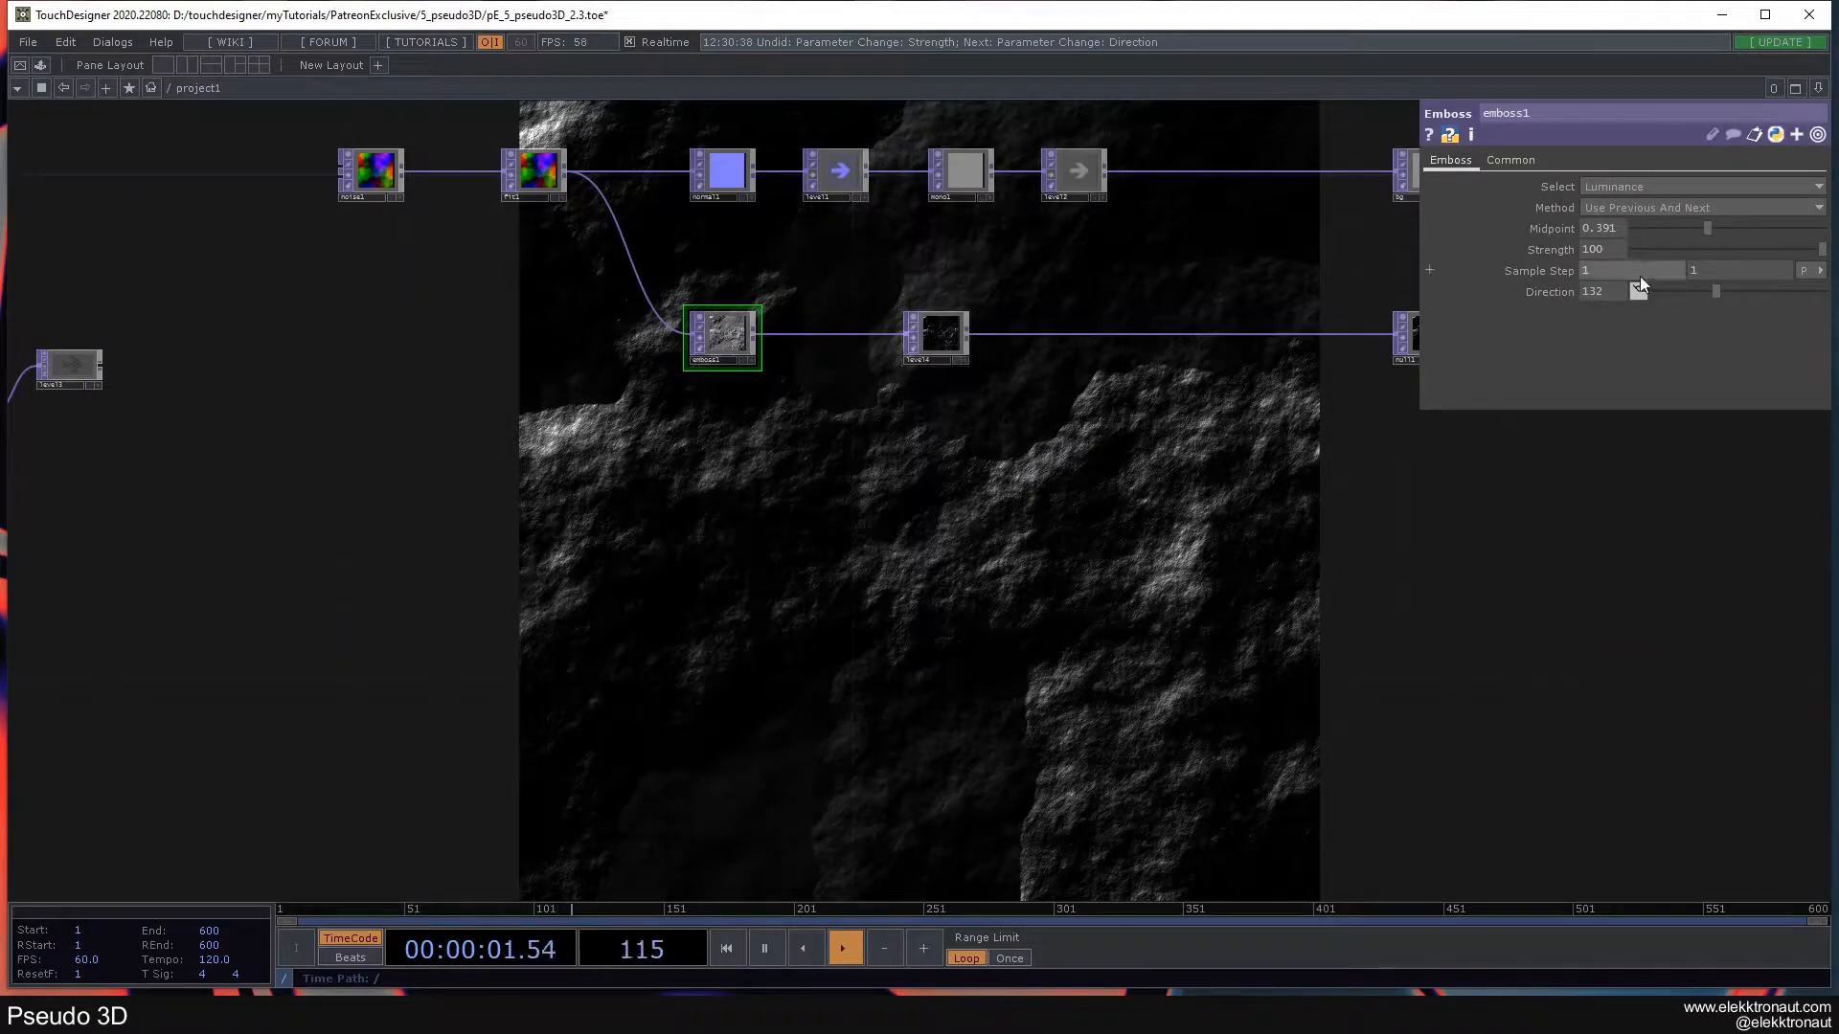
{"action": "type", "text": "5"}
{"action": "key", "text": "Return"}
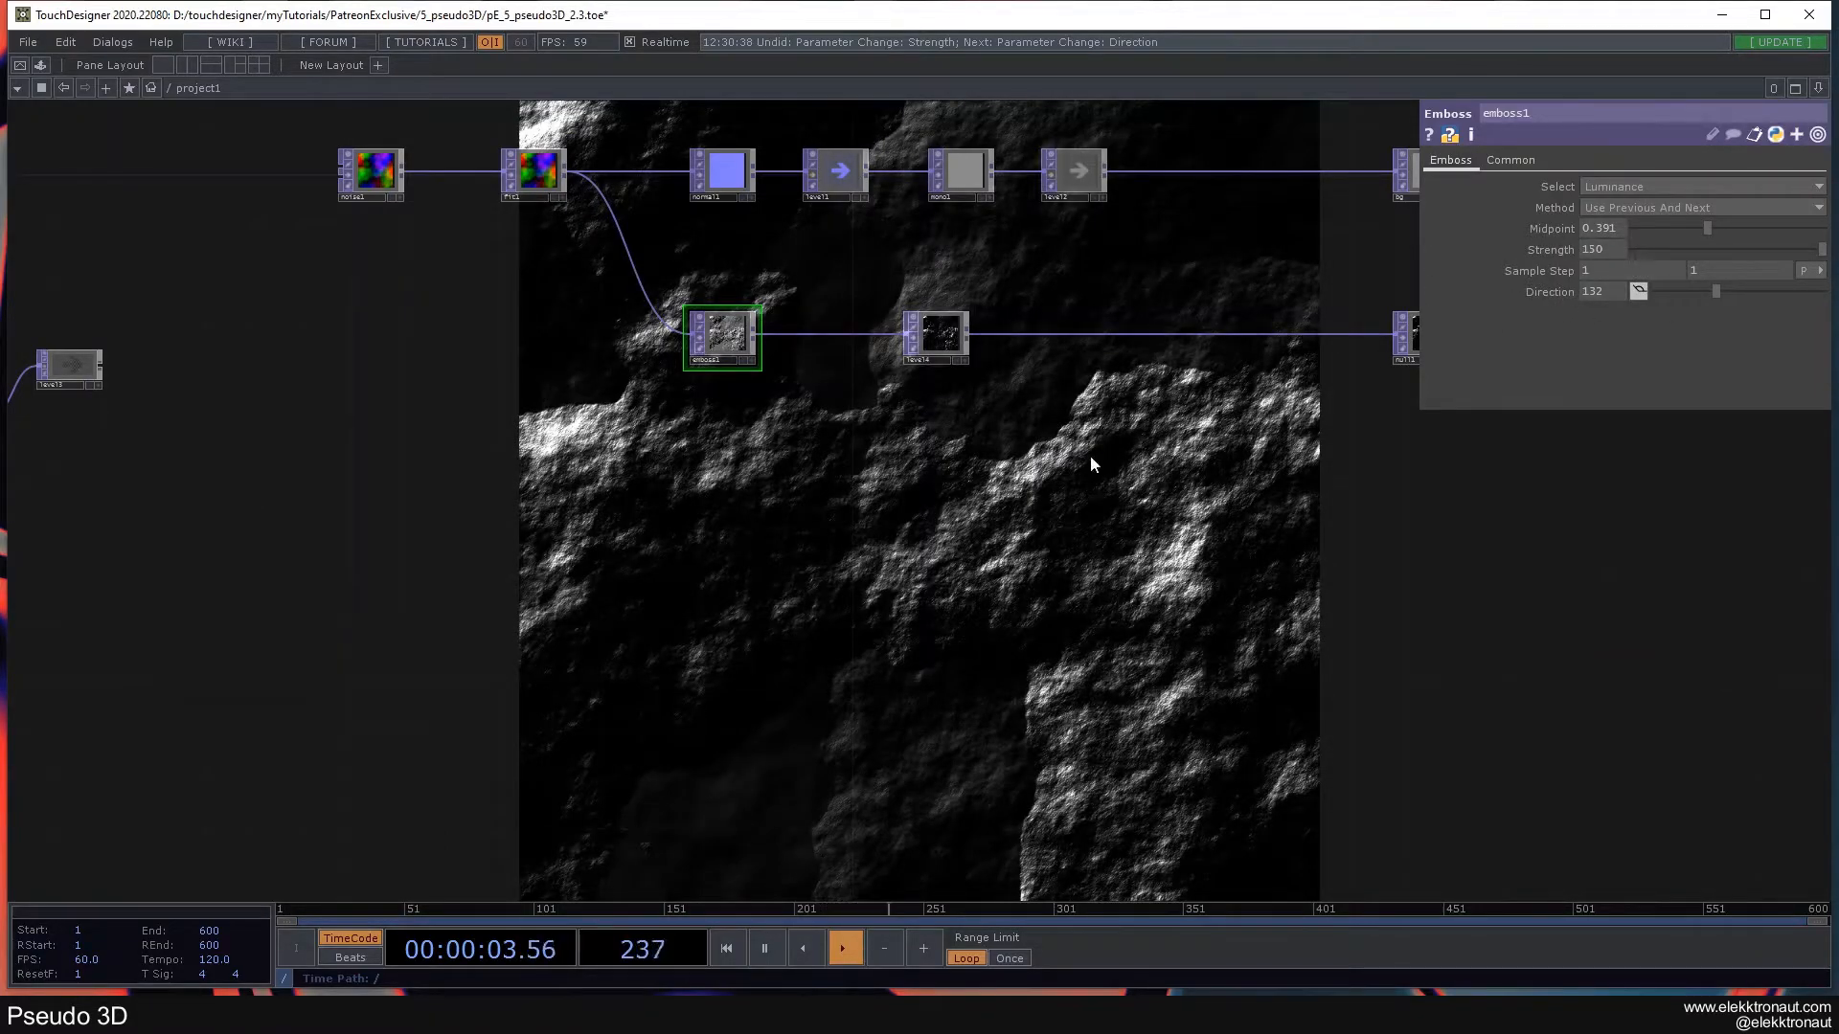
{"action": "left_click_drag", "start_coordinate": [1090, 452], "coordinate": [1097, 459]}
- Select the moviefilein1, moviefilein2 and level3 nodes together and move them beneath the noise1 node
{"action": "left_click", "coordinate": [378, 182]}
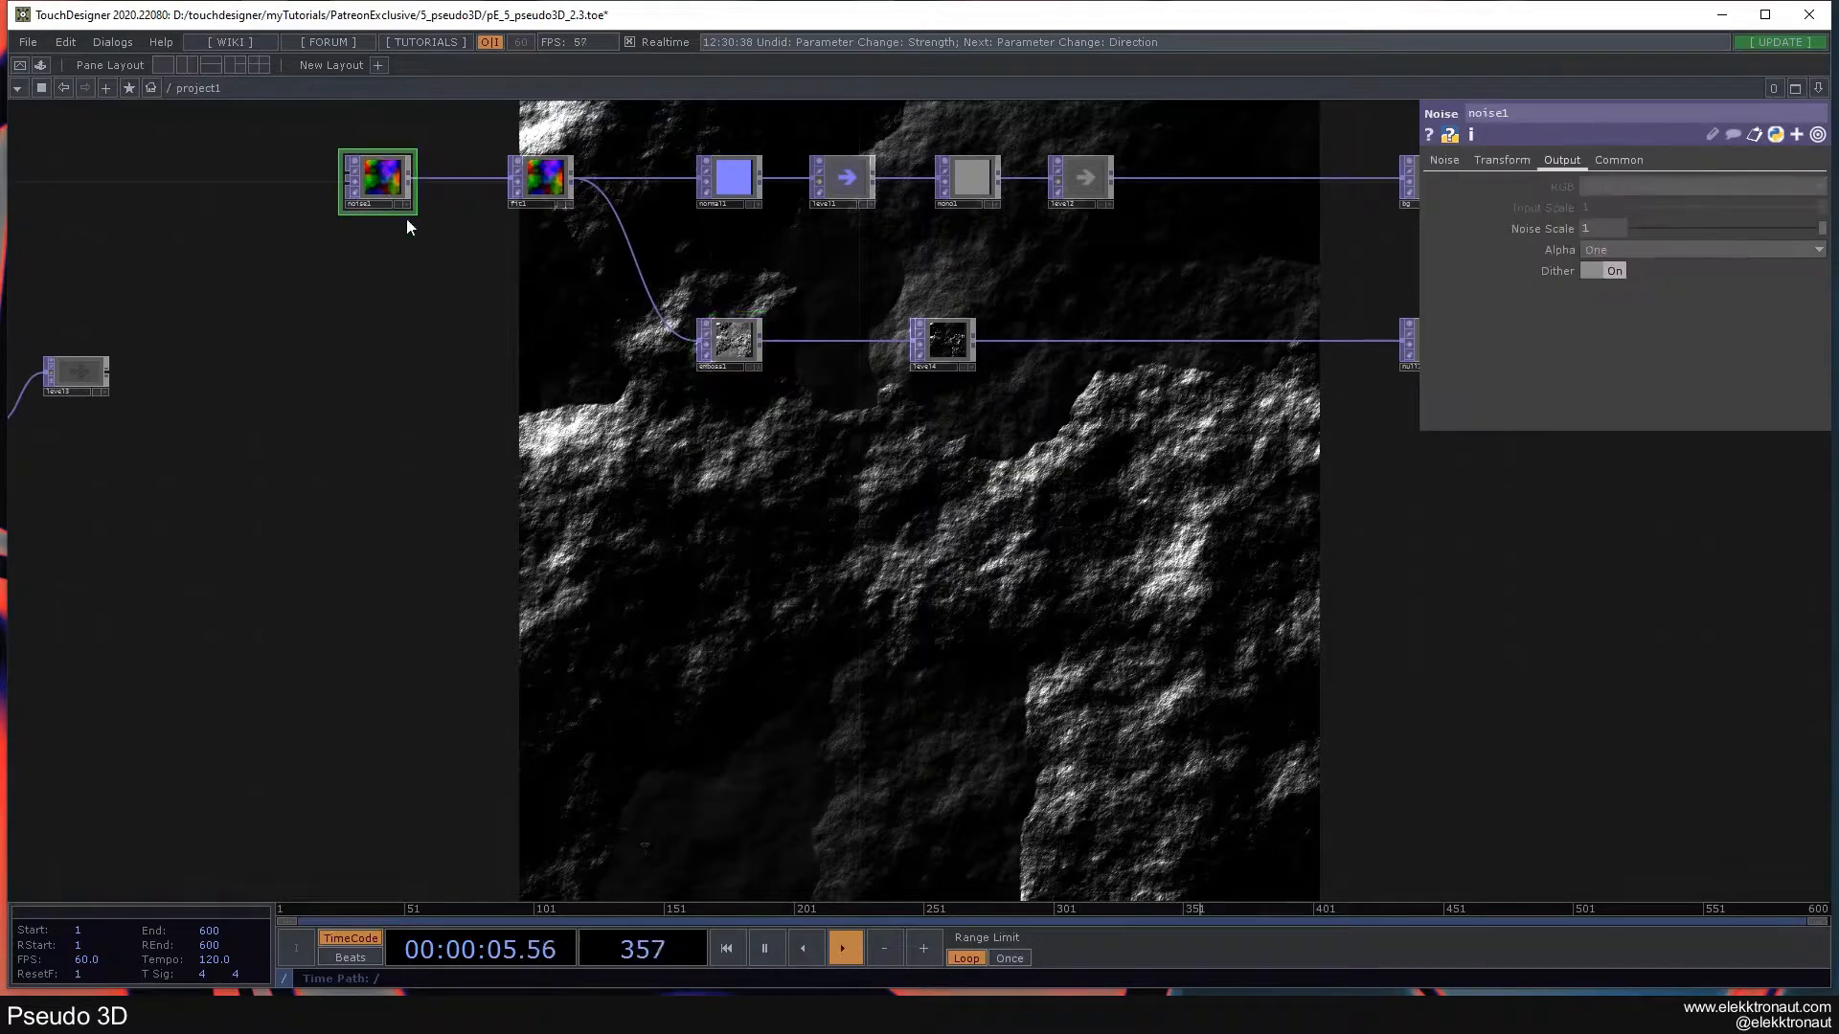
{"action": "left_click_drag", "start_coordinate": [714, 392], "coordinate": [546, 278]}
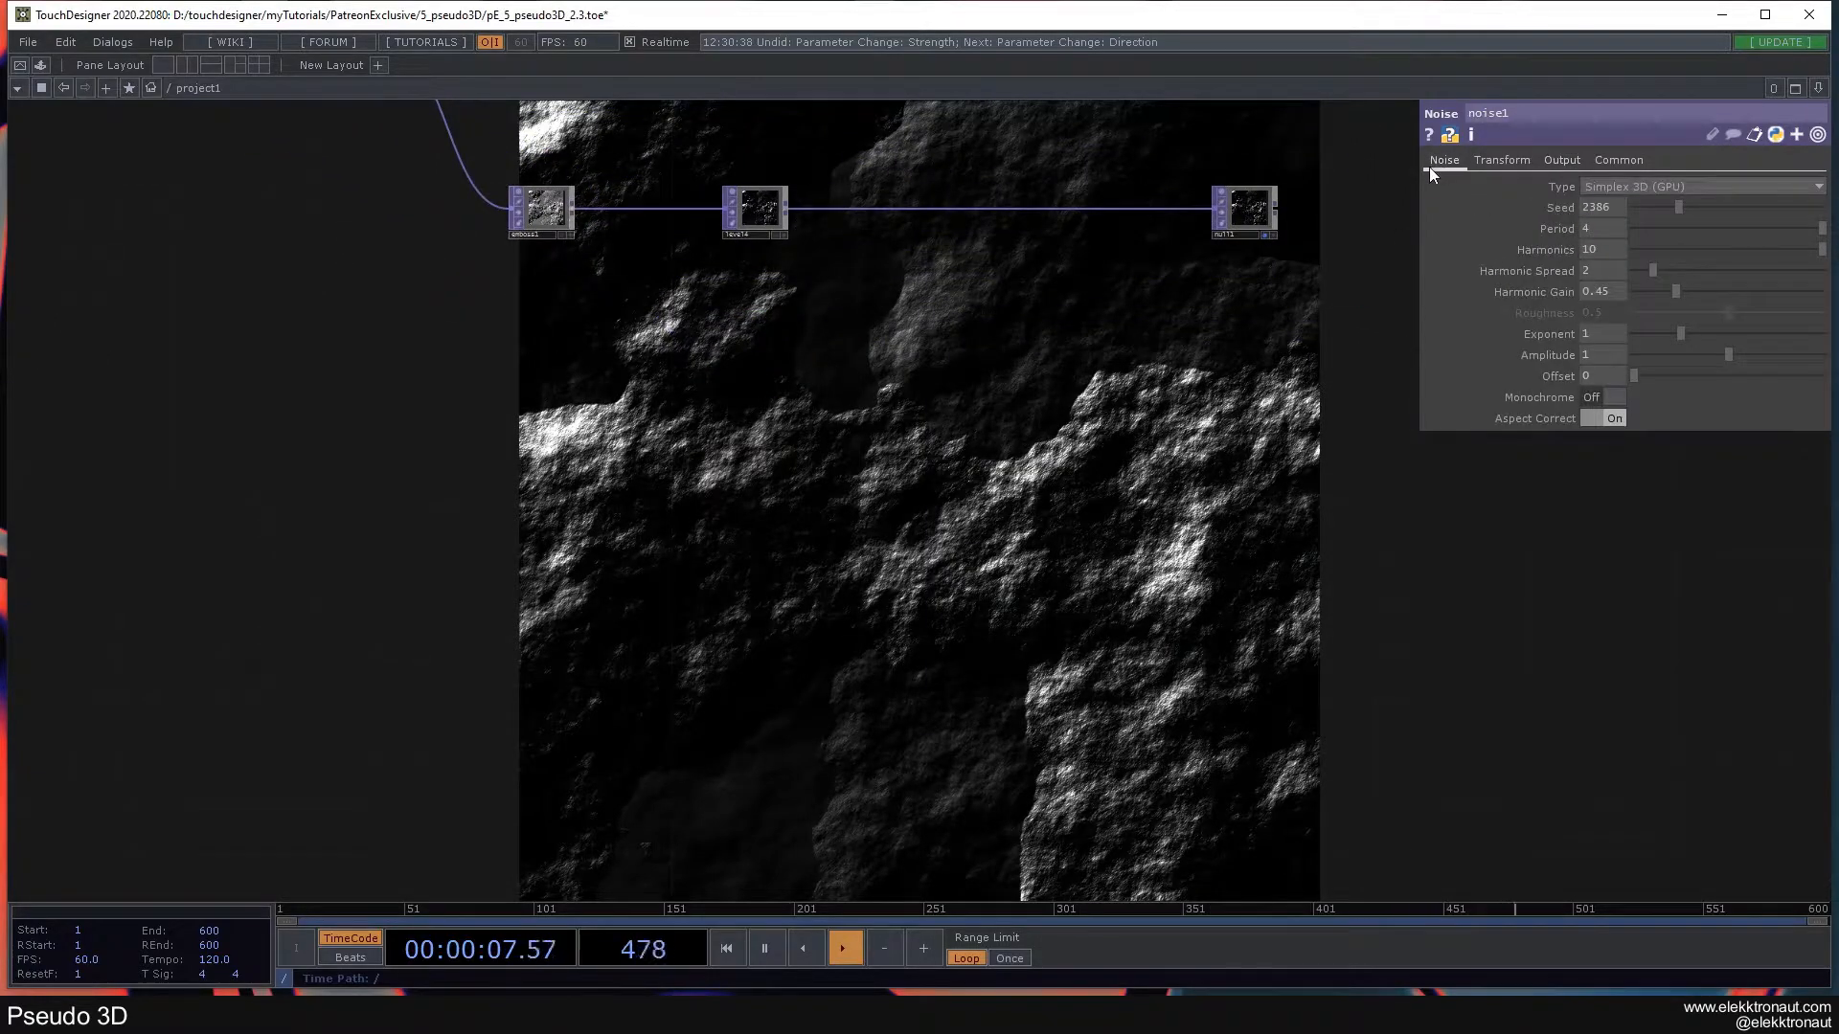
{"action": "left_click_drag", "start_coordinate": [906, 731], "coordinate": [1480, 826]}
{"action": "left_click_drag", "start_coordinate": [620, 434], "coordinate": [685, 692]}
{"action": "right_click_drag", "start_coordinate": [684, 692], "coordinate": [341, 508]}
{"action": "left_click_drag", "start_coordinate": [536, 601], "coordinate": [838, 588]}
{"action": "scroll", "coordinate": [924, 508], "scroll_direction": "up", "scroll_amount": 3}
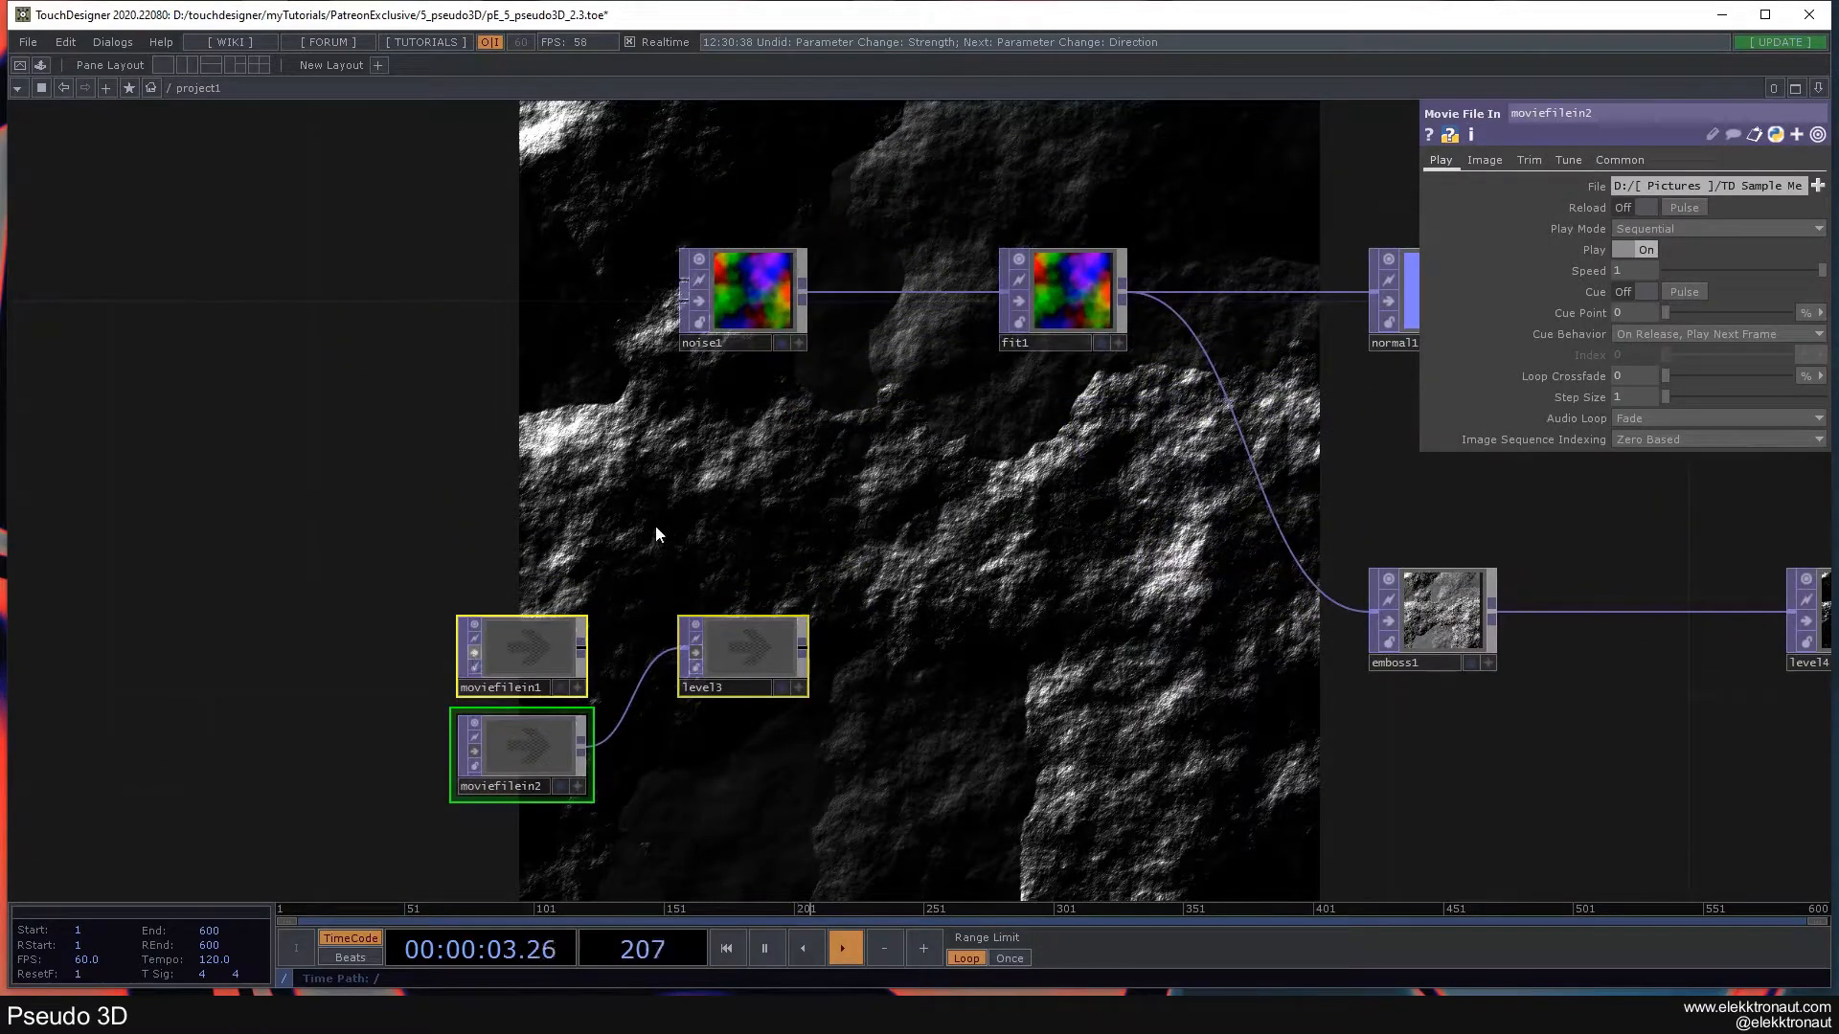
- Wire moviefilein1 into level3 in place of moviefilein2, and connect level3 to fit1 as the source instead of noise1
{"action": "left_click", "coordinate": [627, 620]}
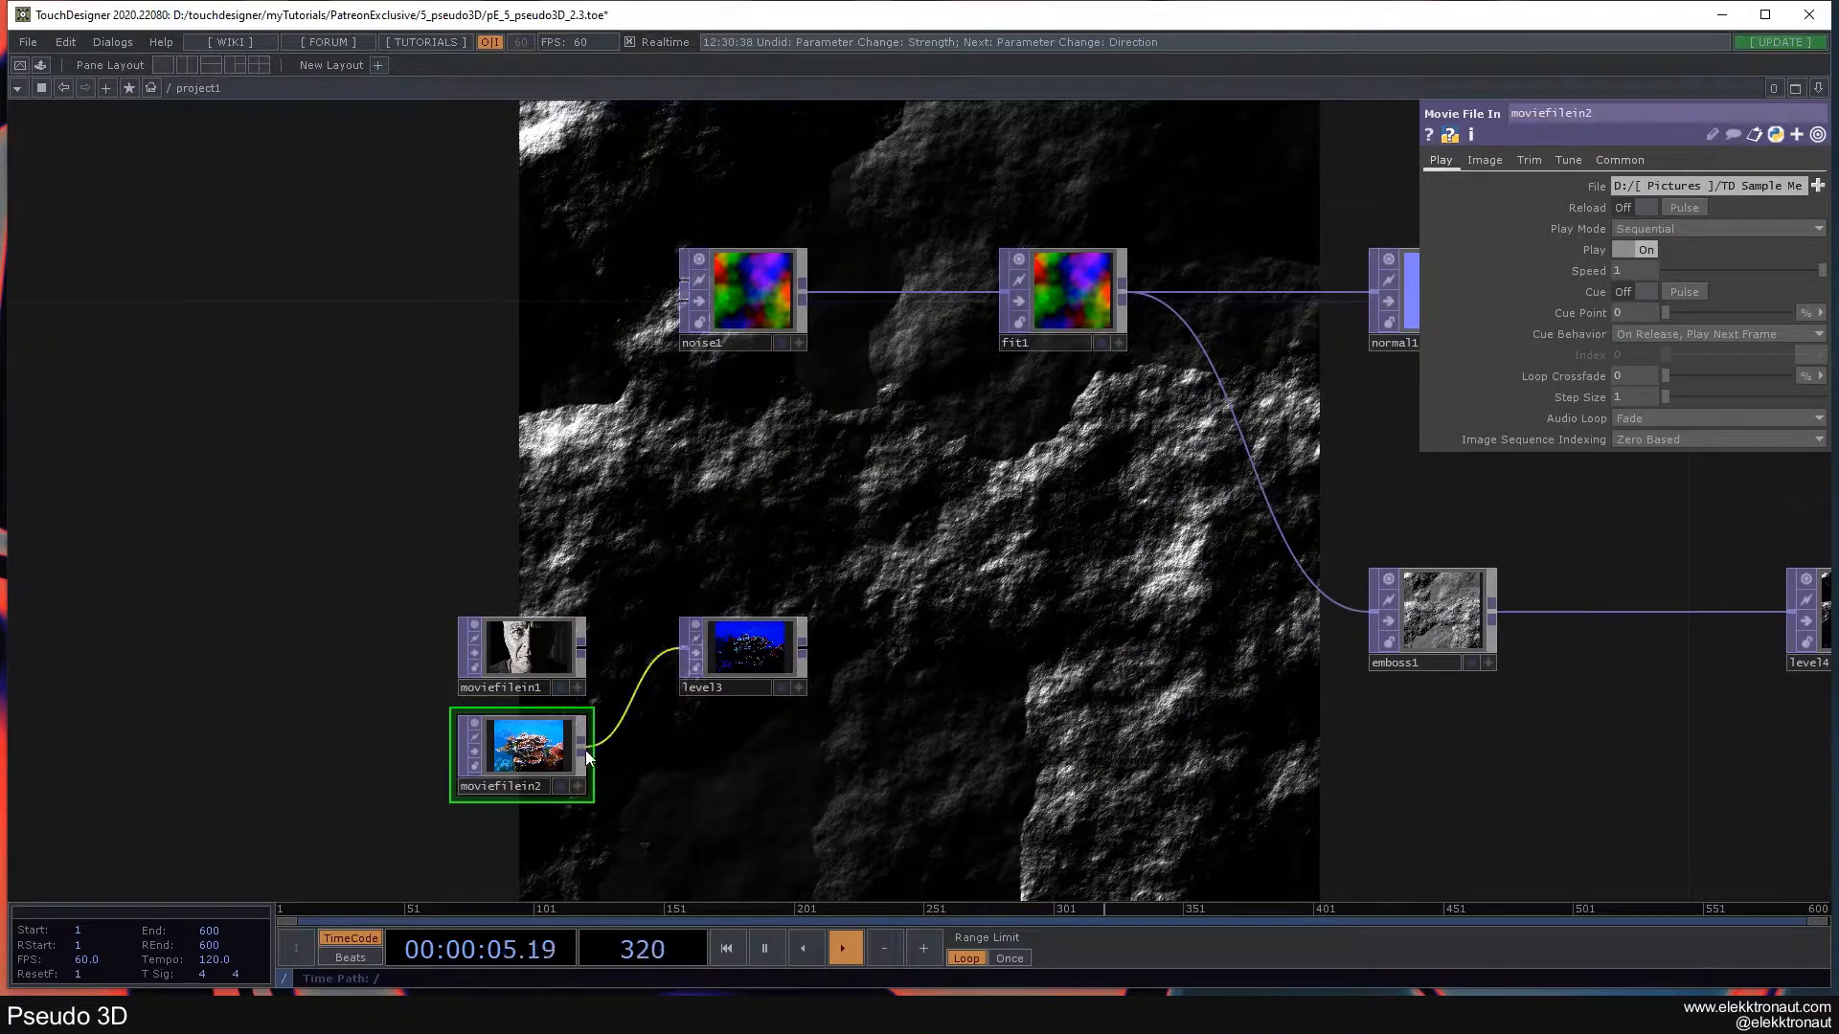
{"action": "left_click", "coordinate": [582, 647]}
{"action": "left_click", "coordinate": [684, 648]}
{"action": "left_click", "coordinate": [804, 646]}
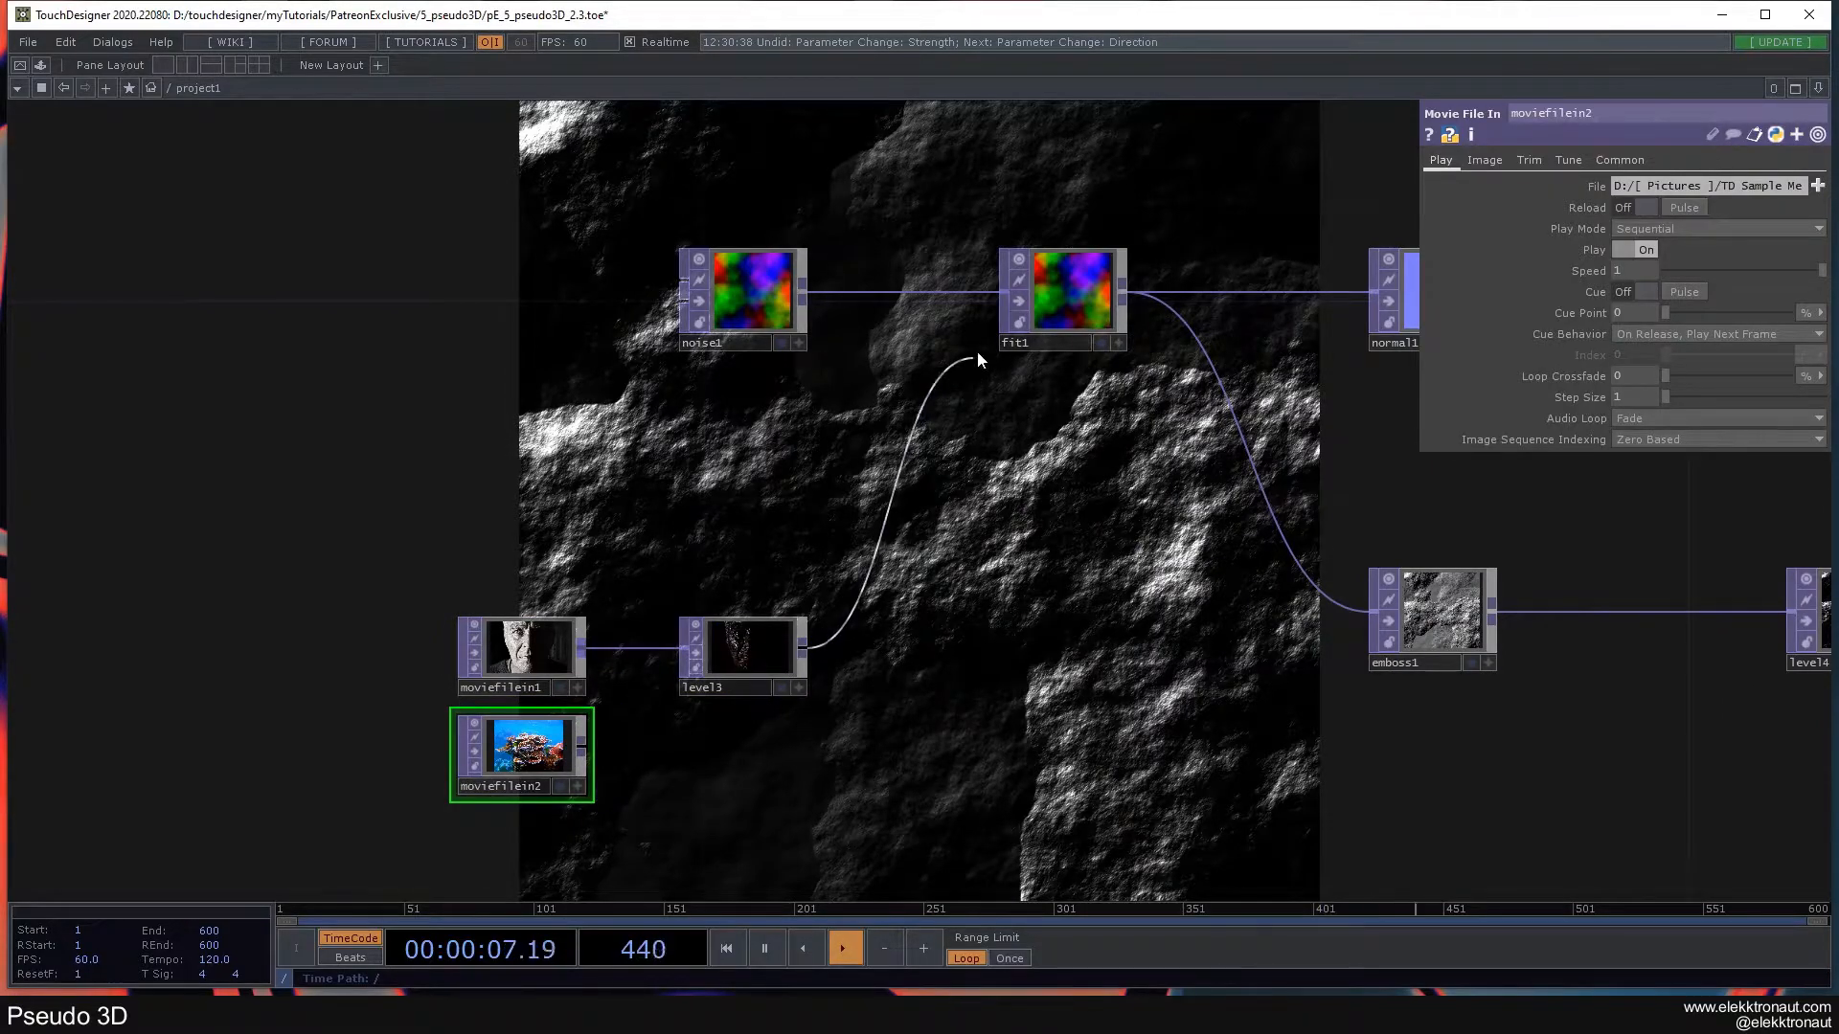
{"action": "left_click", "coordinate": [1001, 290]}
- Examine the embossed relief and the node network with the portrait footage as the source
{"action": "left_click_drag", "start_coordinate": [1070, 564], "coordinate": [886, 334]}
{"action": "left_click_drag", "start_coordinate": [731, 467], "coordinate": [479, 490]}
{"action": "scroll", "coordinate": [948, 410], "scroll_direction": "up", "scroll_amount": 5}
{"action": "scroll", "coordinate": [875, 431], "scroll_direction": "down", "scroll_amount": 5}
{"action": "left_click_drag", "start_coordinate": [742, 494], "coordinate": [1086, 566]}
{"action": "scroll", "coordinate": [1241, 475], "scroll_direction": "up", "scroll_amount": 5}
{"action": "scroll", "coordinate": [1151, 487], "scroll_direction": "down", "scroll_amount": 5}
{"action": "left_click_drag", "start_coordinate": [876, 452], "coordinate": [958, 333]}
{"action": "left_click_drag", "start_coordinate": [570, 493], "coordinate": [671, 619]}
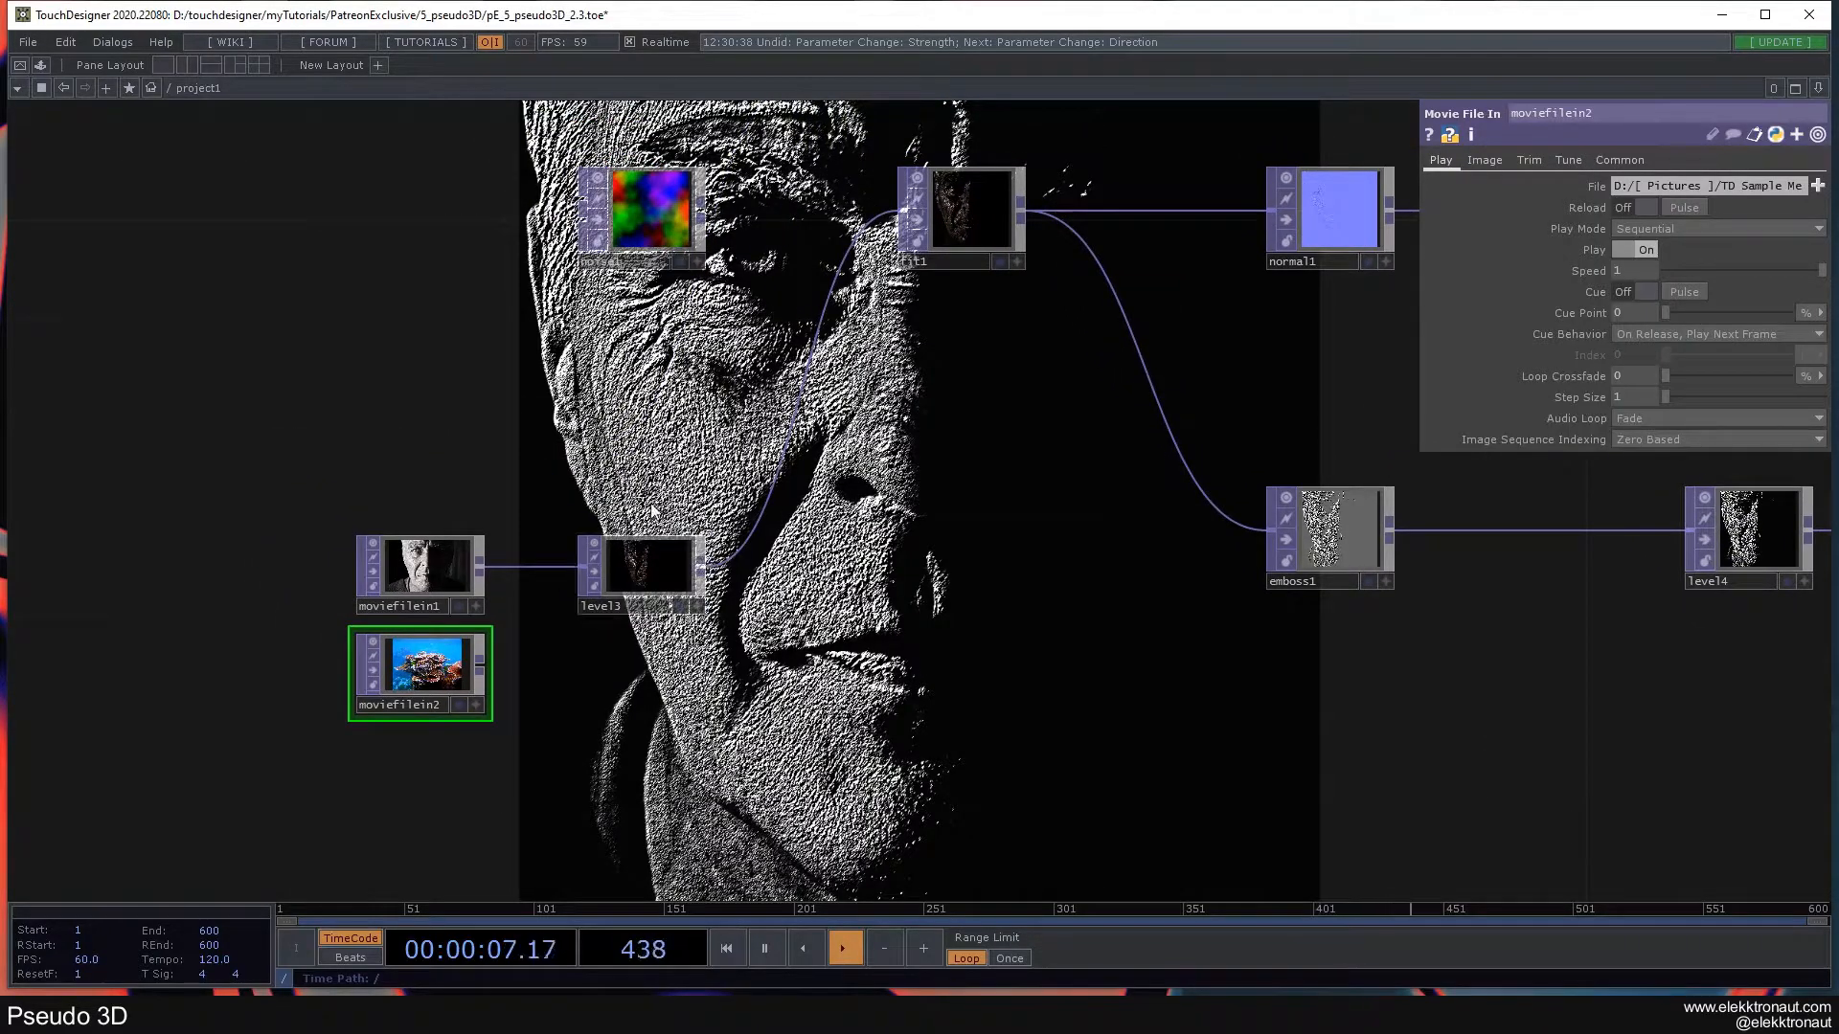
- Wire moviefilein2 into level3, try a gamma of 0.03 on level3, and undo the gamma change
{"action": "left_click_drag", "start_coordinate": [479, 663], "coordinate": [584, 570]}
{"action": "left_click_drag", "start_coordinate": [740, 699], "coordinate": [655, 522]}
{"action": "left_click", "coordinate": [561, 388]}
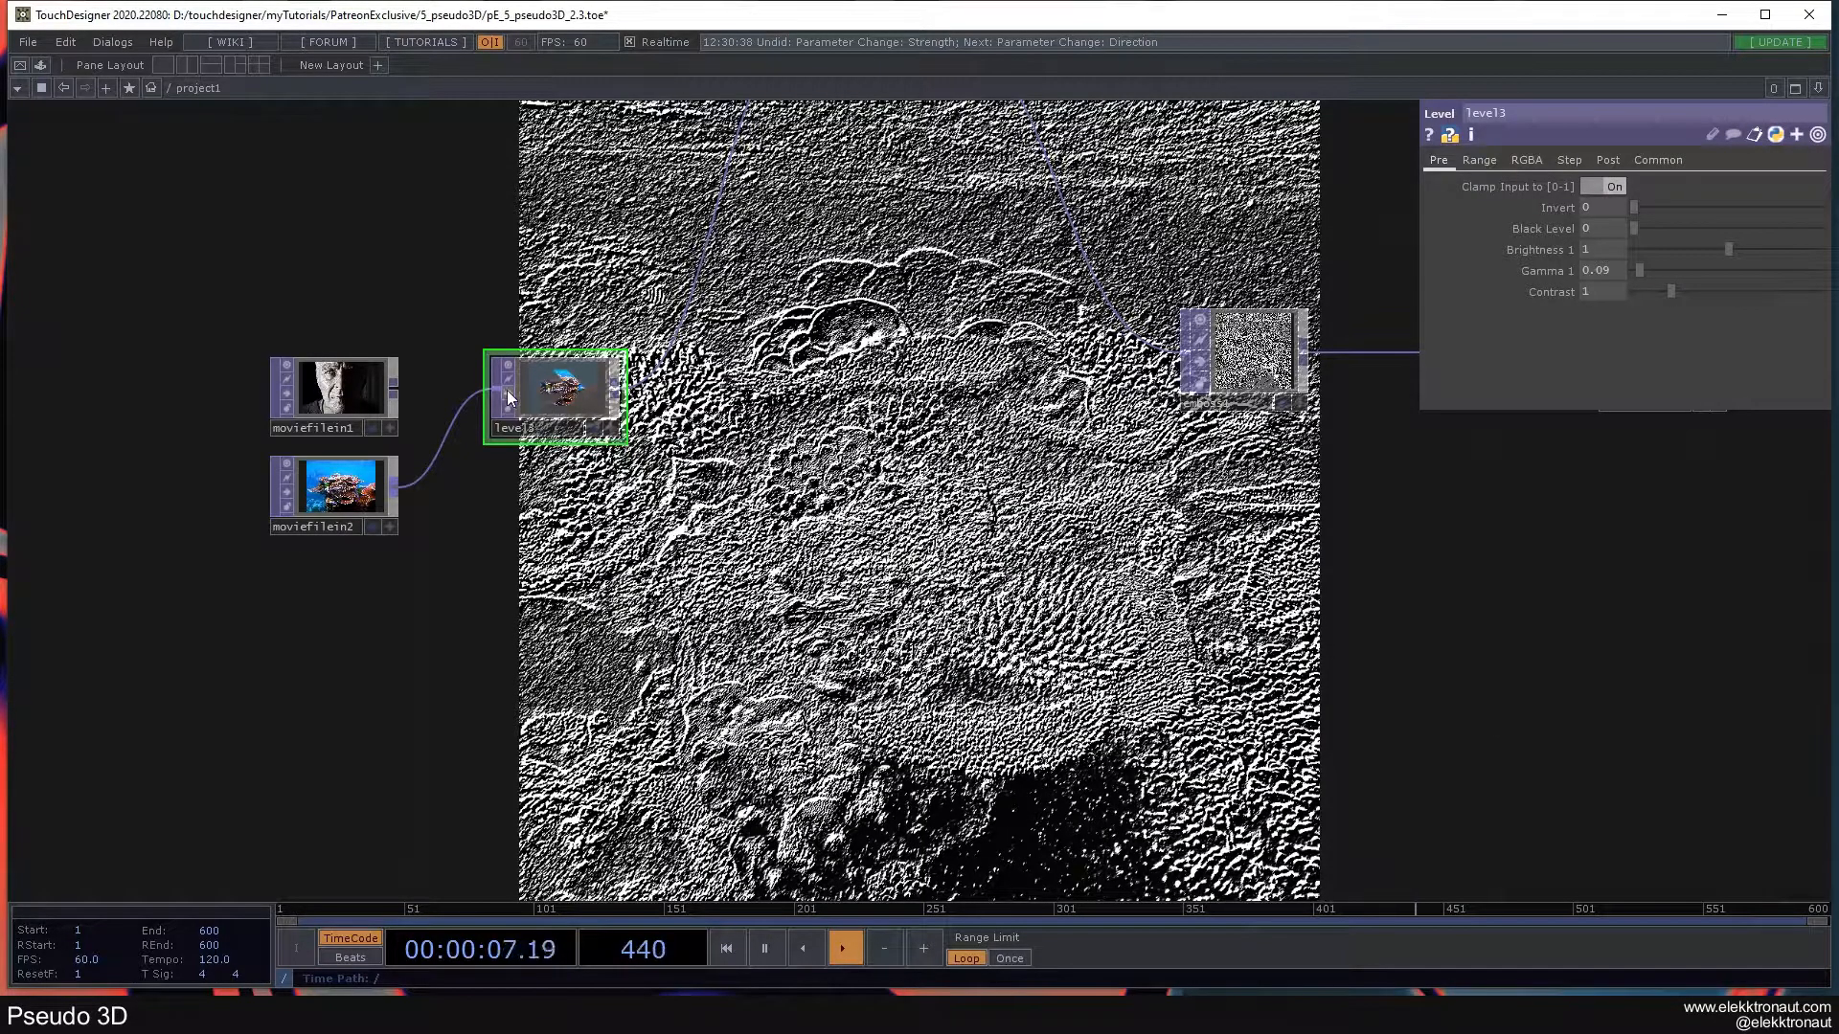
{"action": "left_click_drag", "start_coordinate": [1645, 269], "coordinate": [1640, 272]}
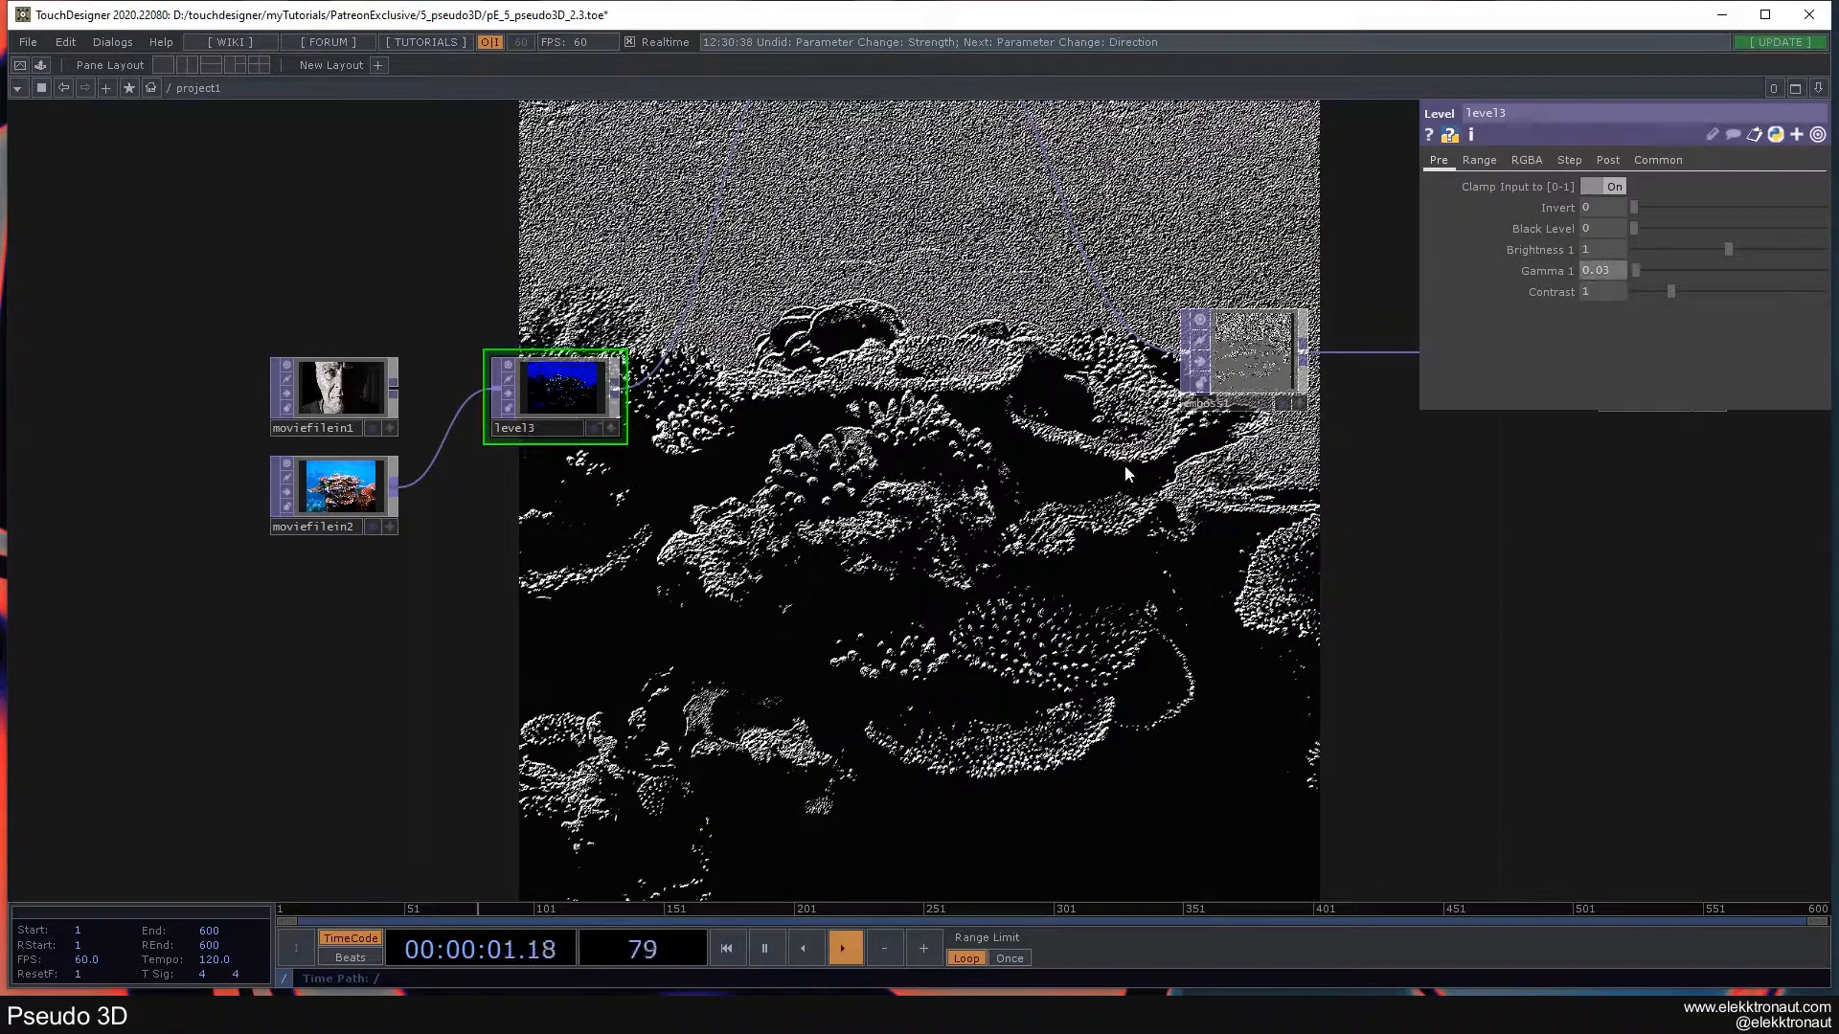
{"action": "key", "text": "ctrl+z"}
- Wire moviefilein1 back into level3 and turn off the bypass on level3
{"action": "left_click_drag", "start_coordinate": [398, 387], "coordinate": [508, 394]}
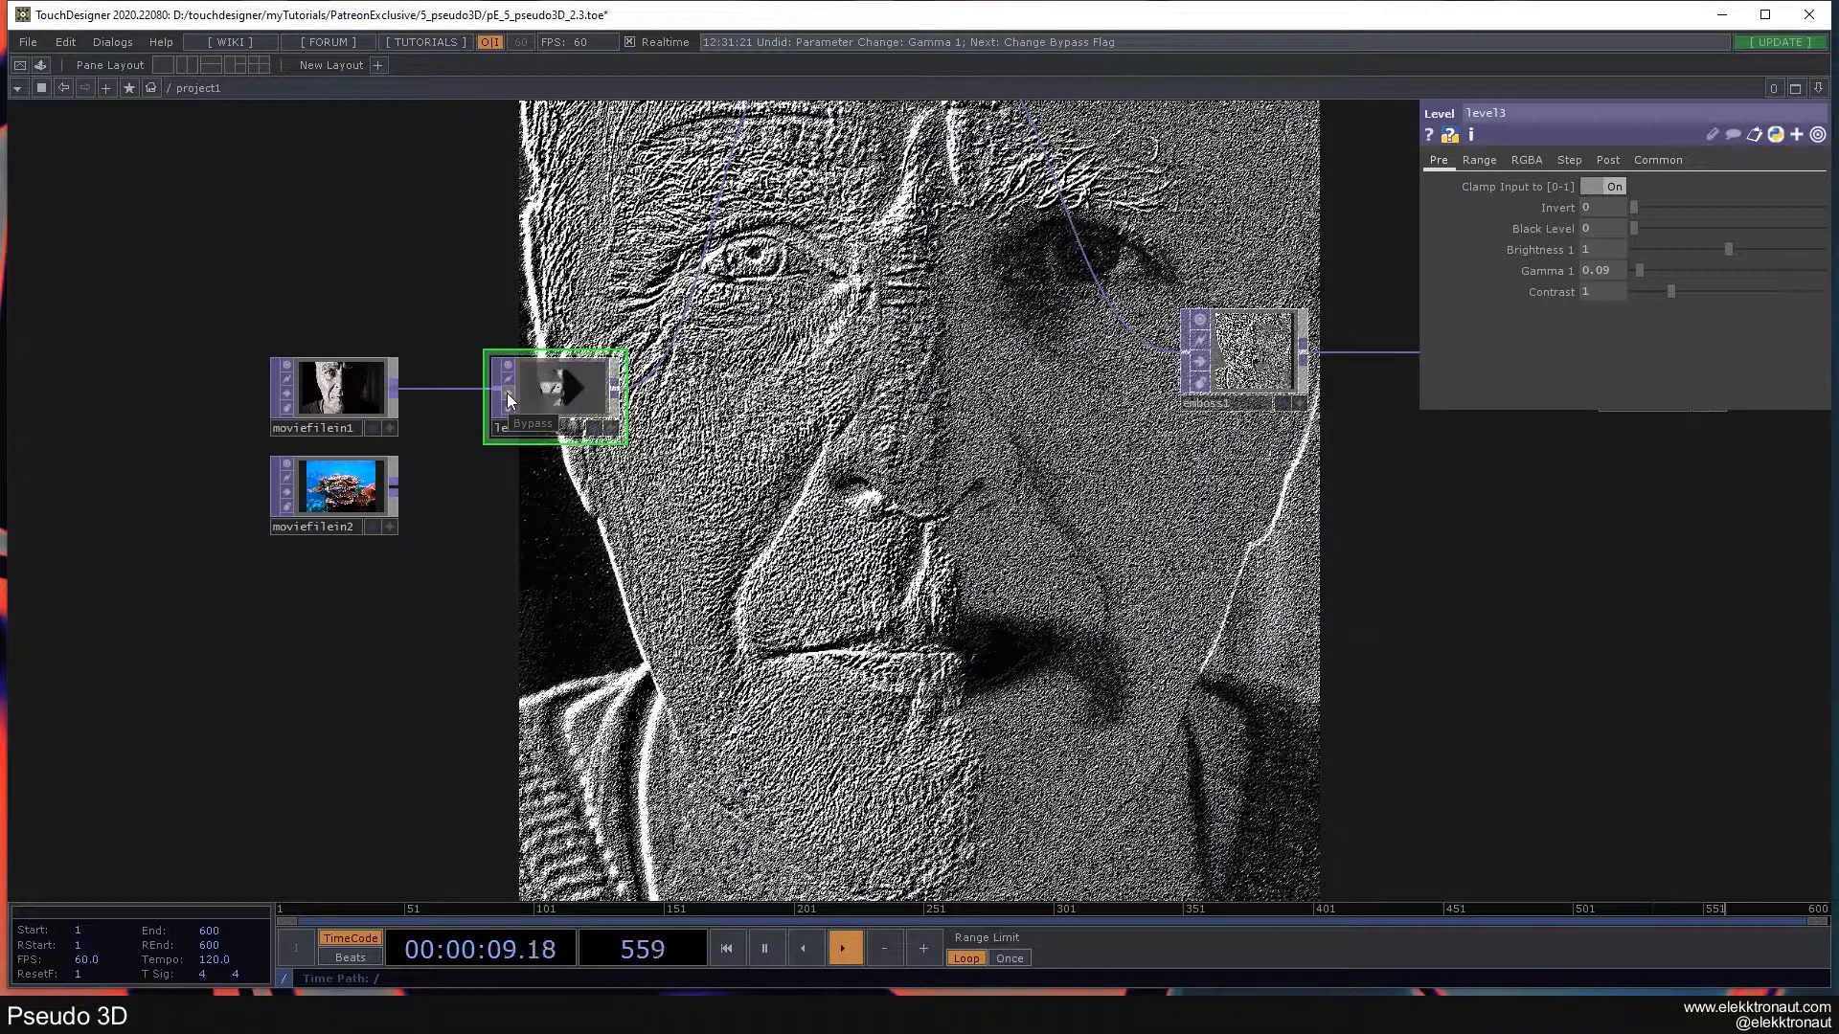
{"action": "left_click", "coordinate": [508, 395]}
- Reconnect noise1 to fit1 as the relief source and reposition noise1 close to fit1
{"action": "left_click_drag", "start_coordinate": [581, 306], "coordinate": [605, 621]}
{"action": "scroll", "coordinate": [490, 445], "scroll_direction": "down", "scroll_amount": 3}
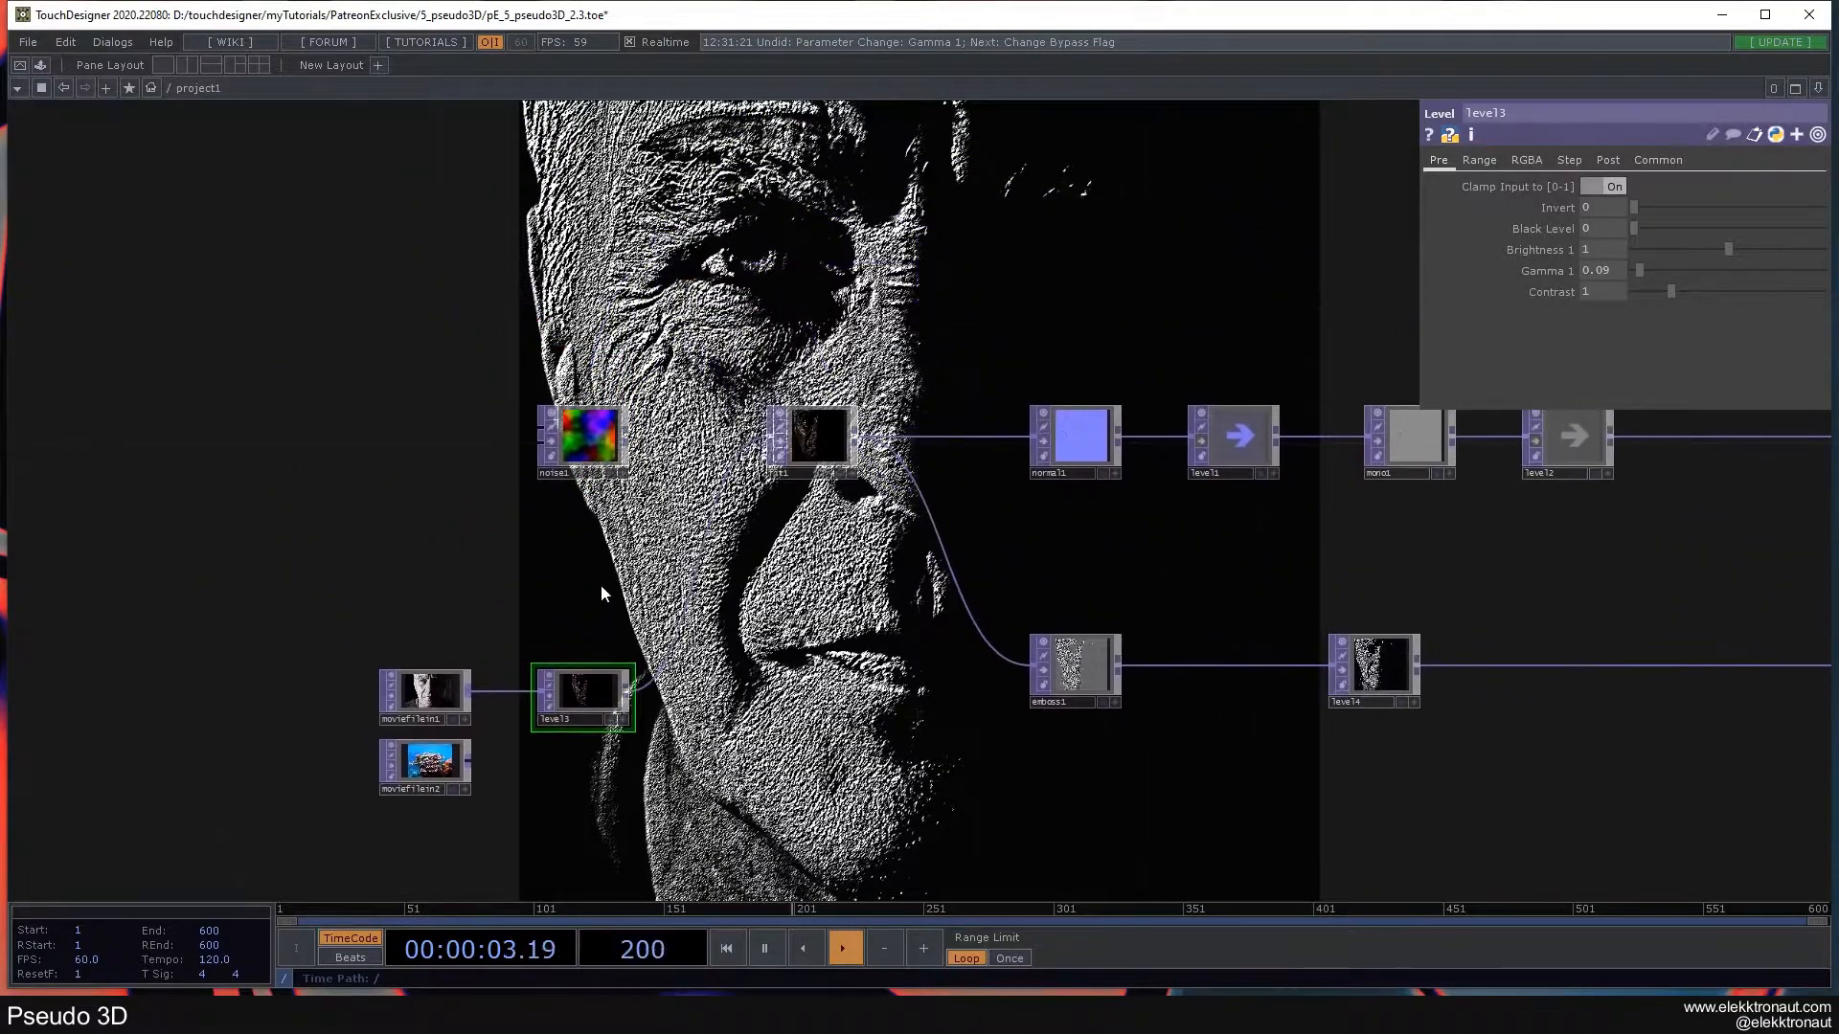
{"action": "left_click_drag", "start_coordinate": [739, 441], "coordinate": [772, 437]}
{"action": "left_click_drag", "start_coordinate": [594, 439], "coordinate": [281, 443]}
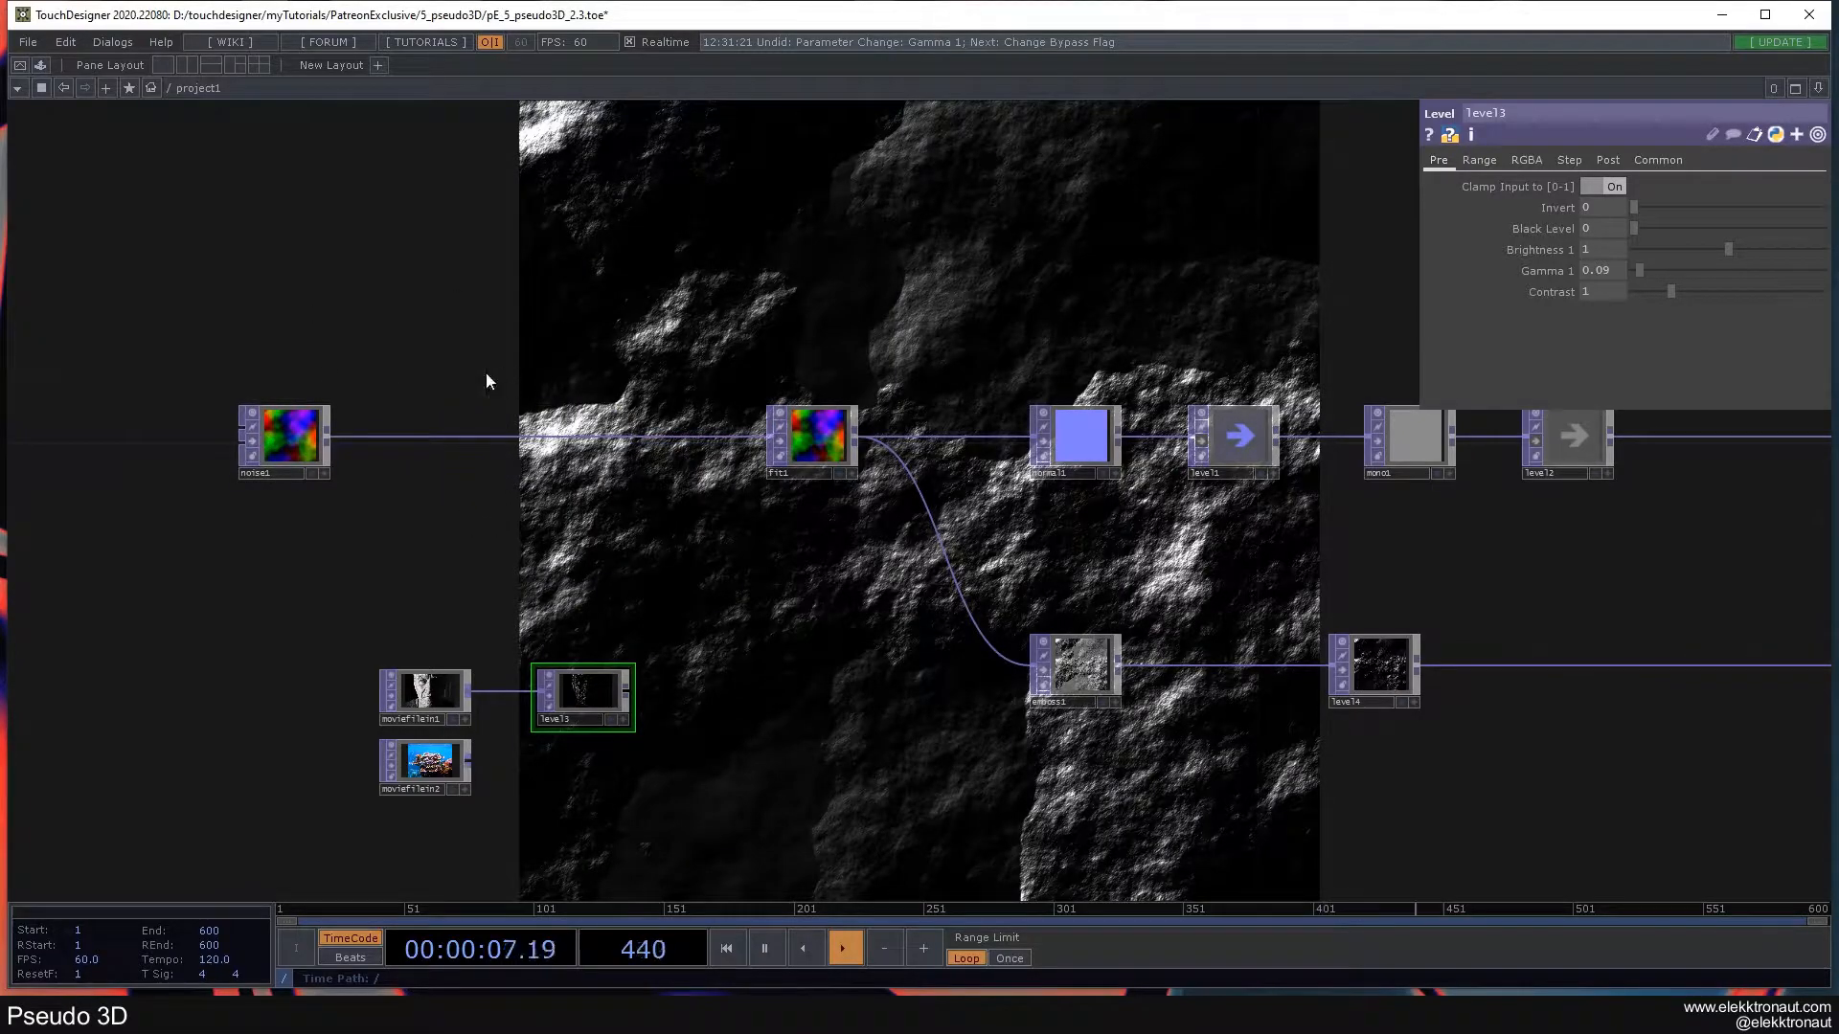
{"action": "left_click", "coordinate": [281, 450]}
{"action": "left_click_drag", "start_coordinate": [299, 462], "coordinate": [222, 456]}
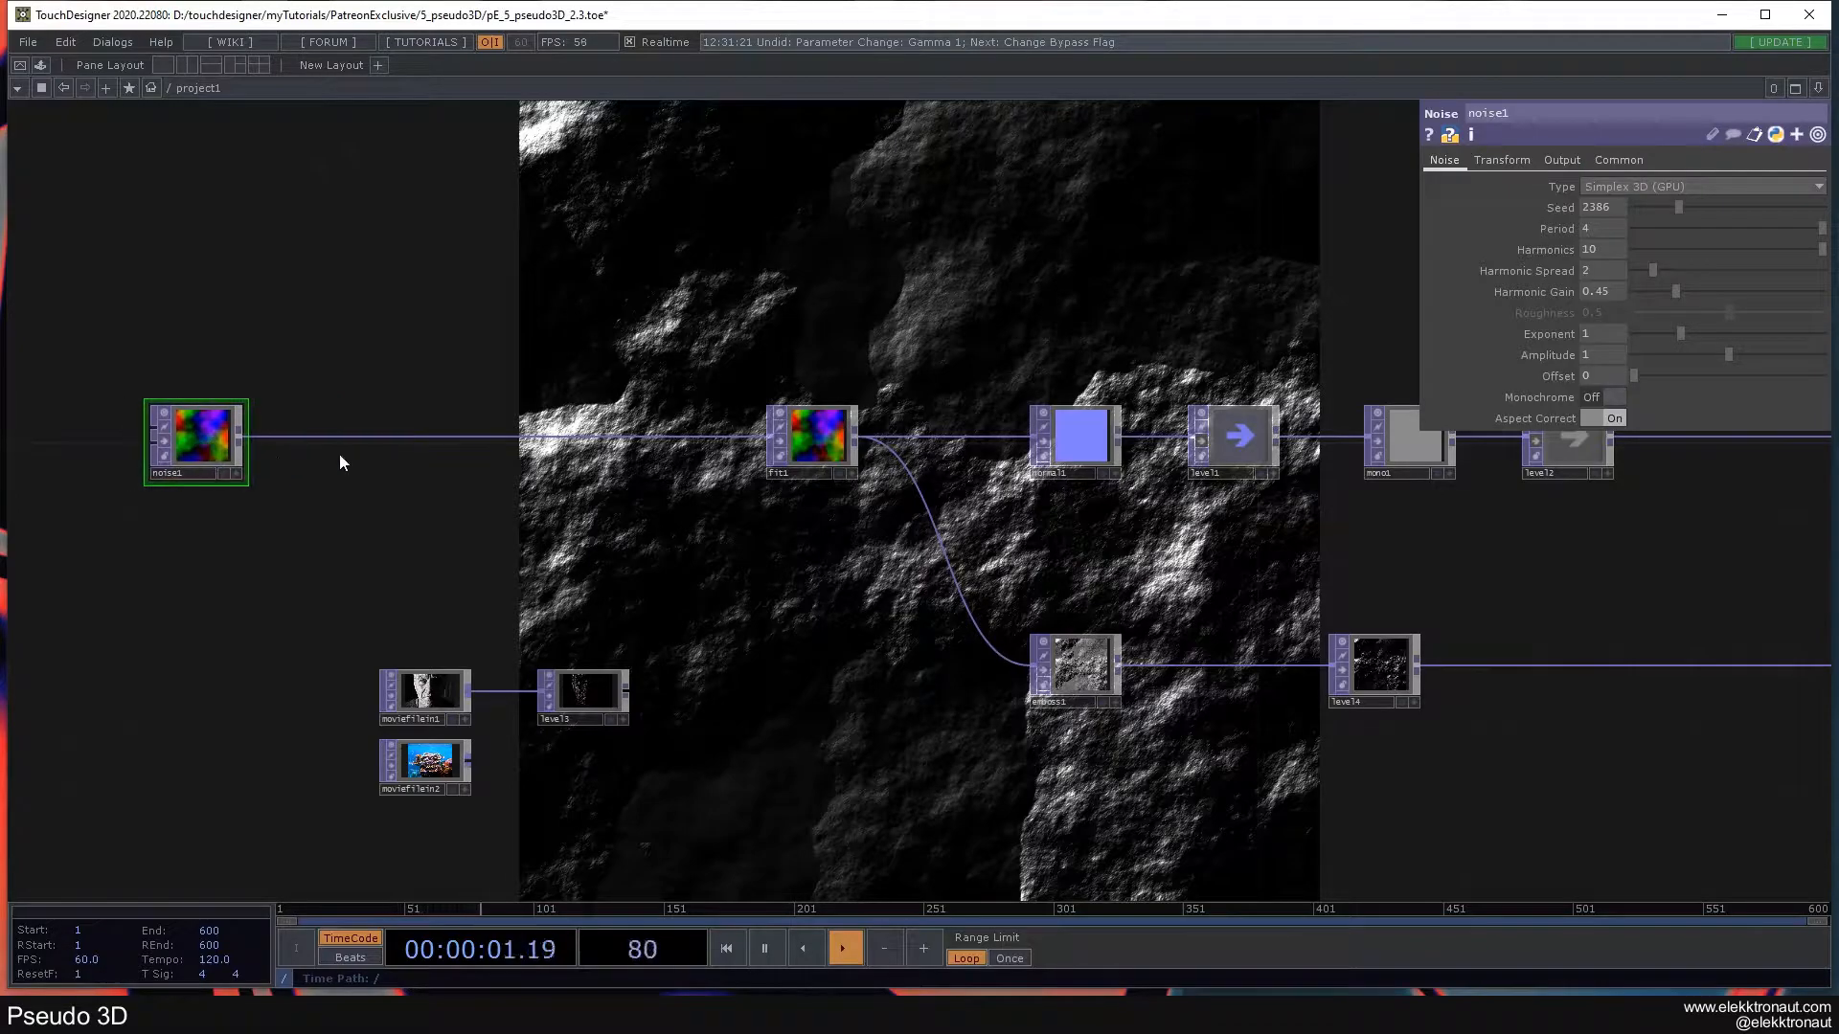
{"action": "left_click_drag", "start_coordinate": [467, 510], "coordinate": [576, 508]}
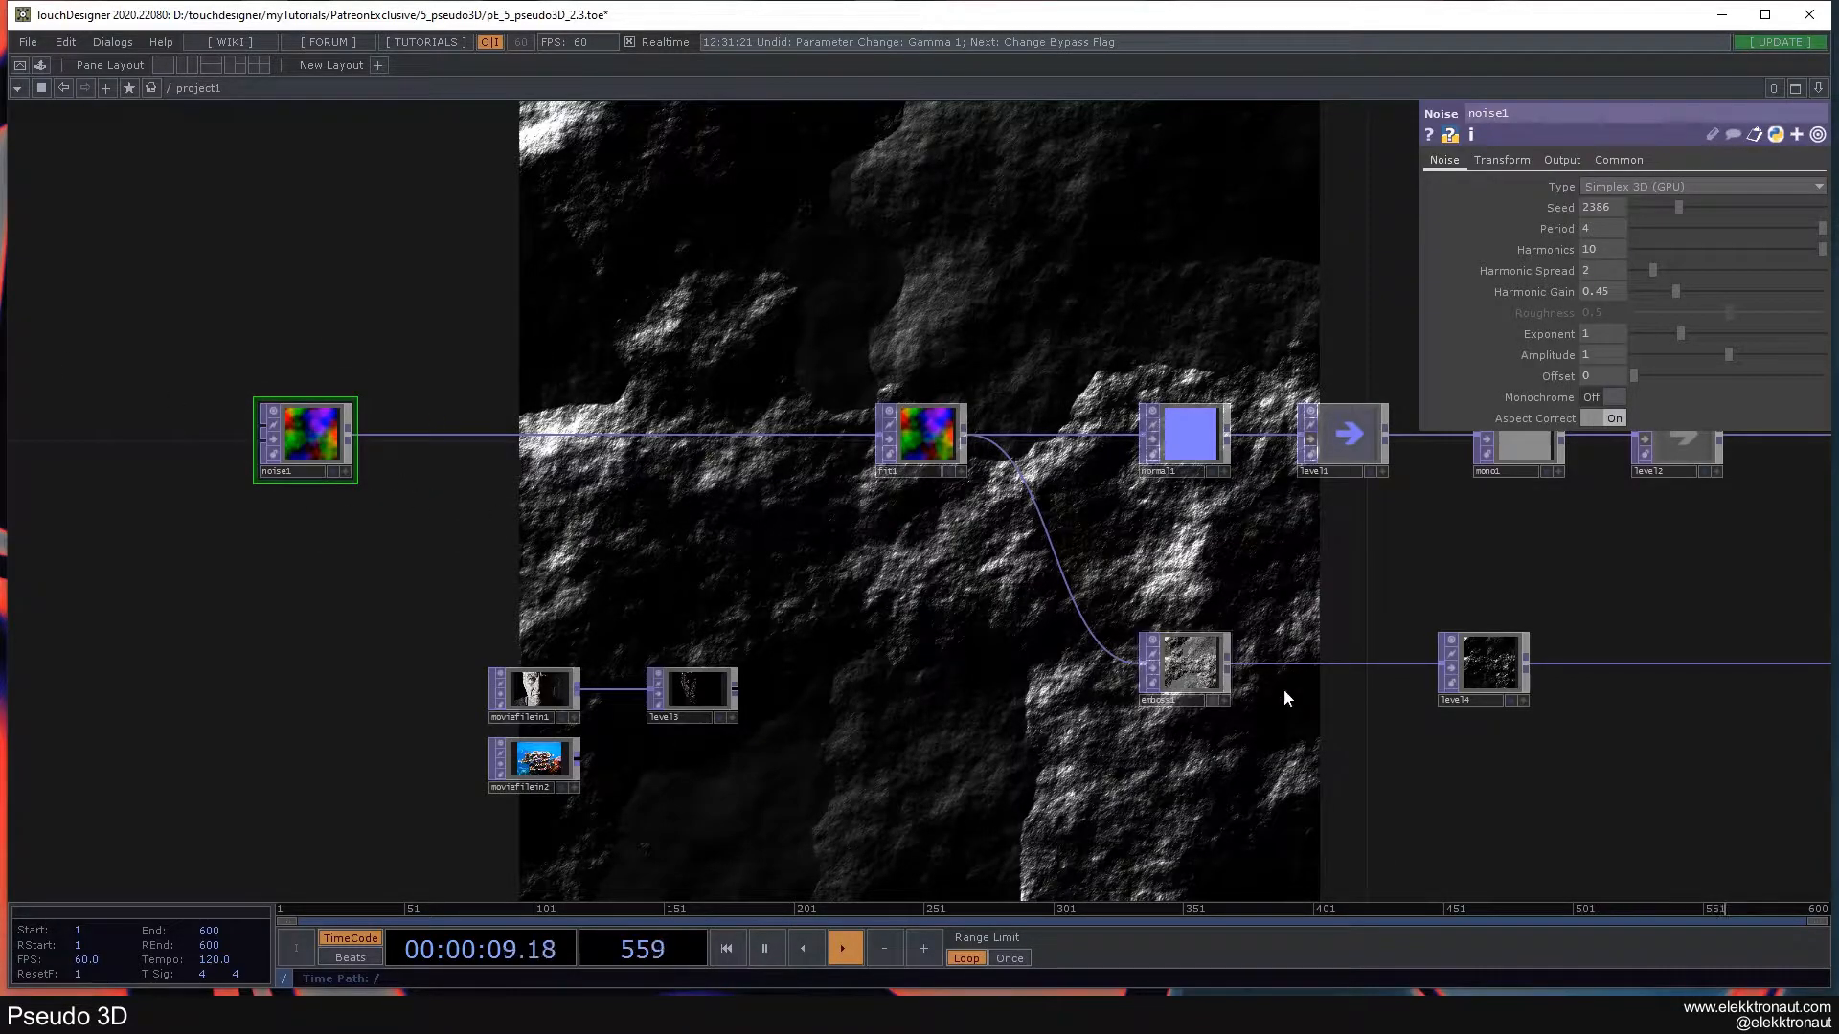
{"action": "left_click_drag", "start_coordinate": [944, 692], "coordinate": [892, 667]}
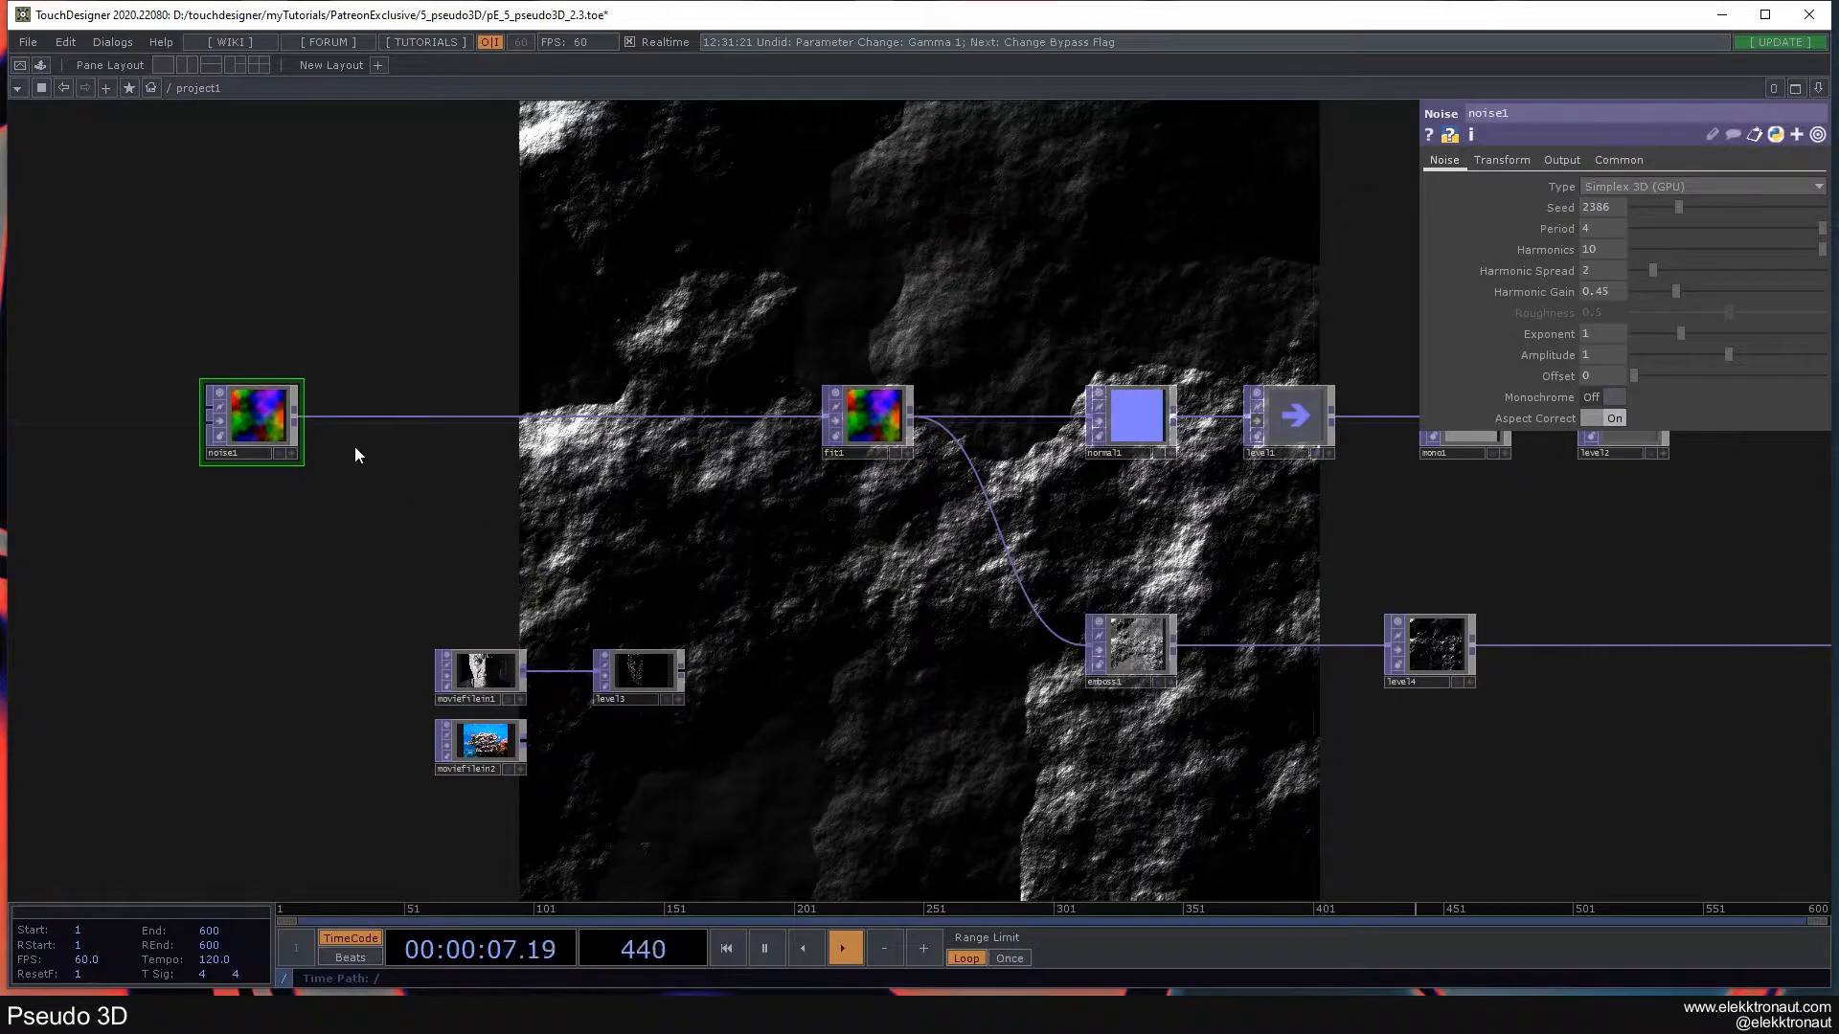
{"action": "left_click_drag", "start_coordinate": [240, 438], "coordinate": [664, 444]}
- Insert a Lookup TOP on the wire between level4 and null1
{"action": "left_click_drag", "start_coordinate": [948, 585], "coordinate": [339, 492]}
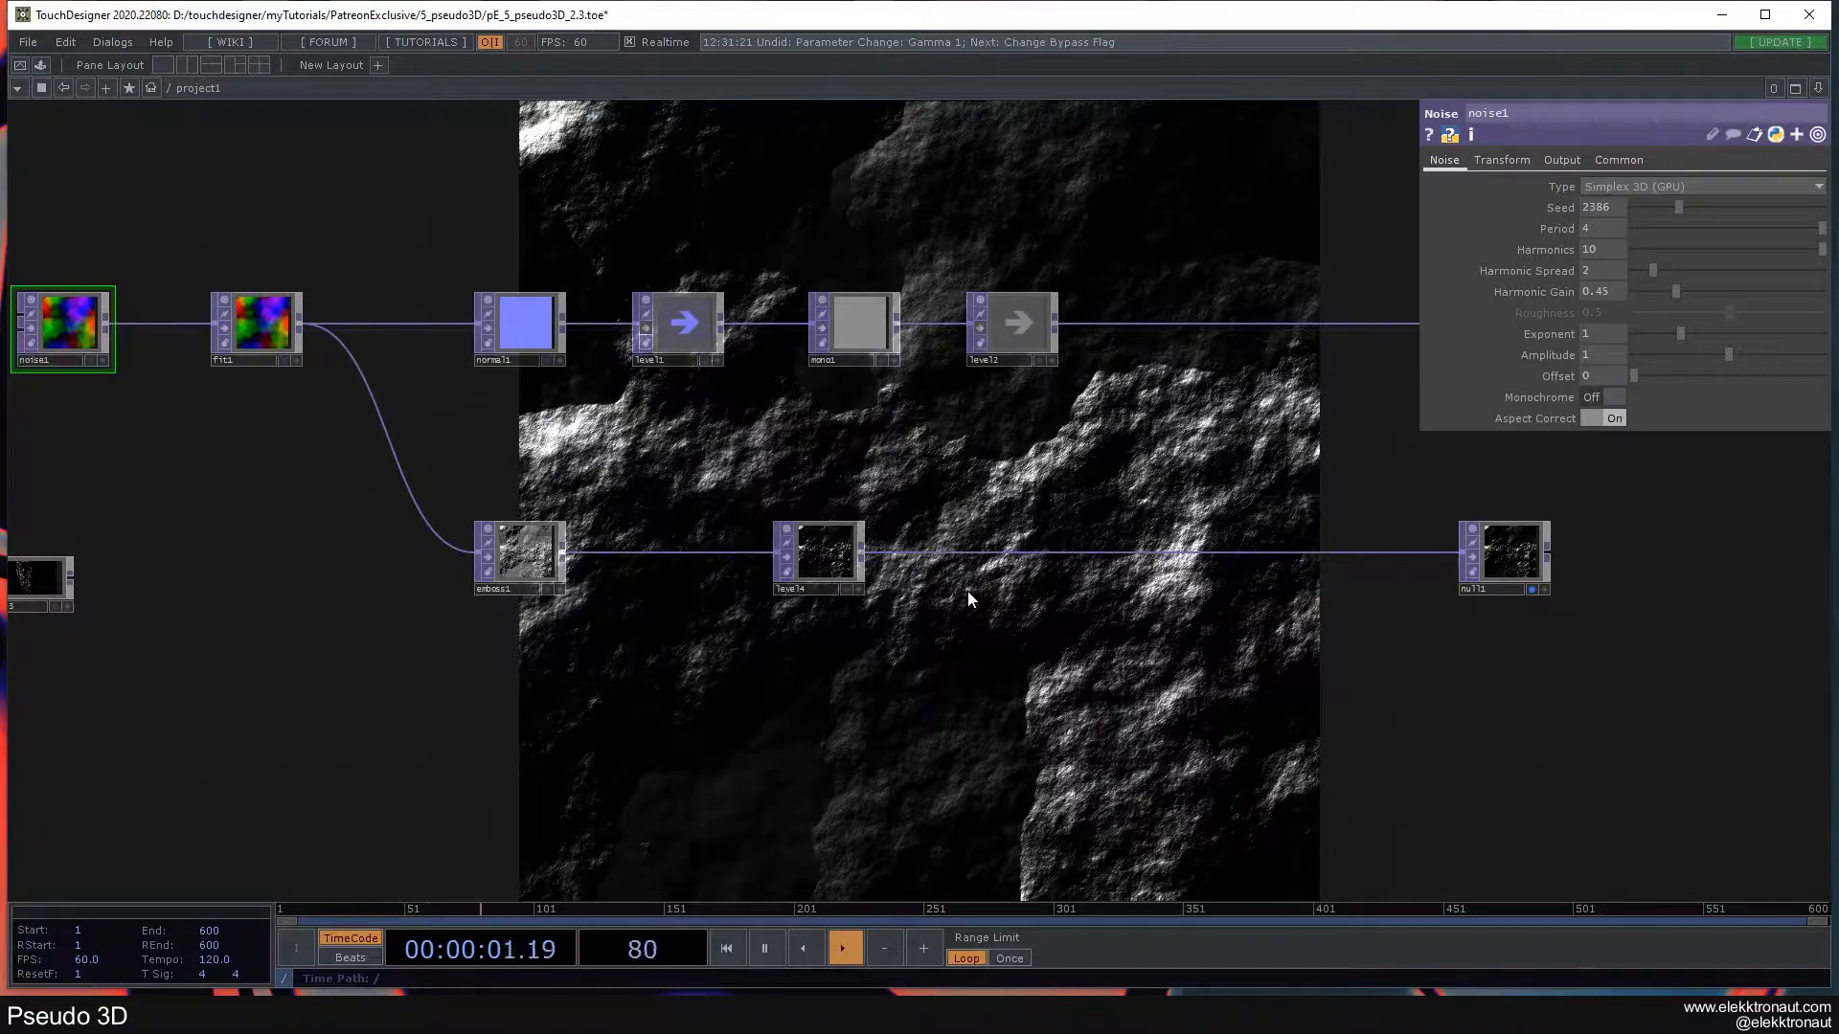
{"action": "left_click_drag", "start_coordinate": [1004, 619], "coordinate": [888, 565]}
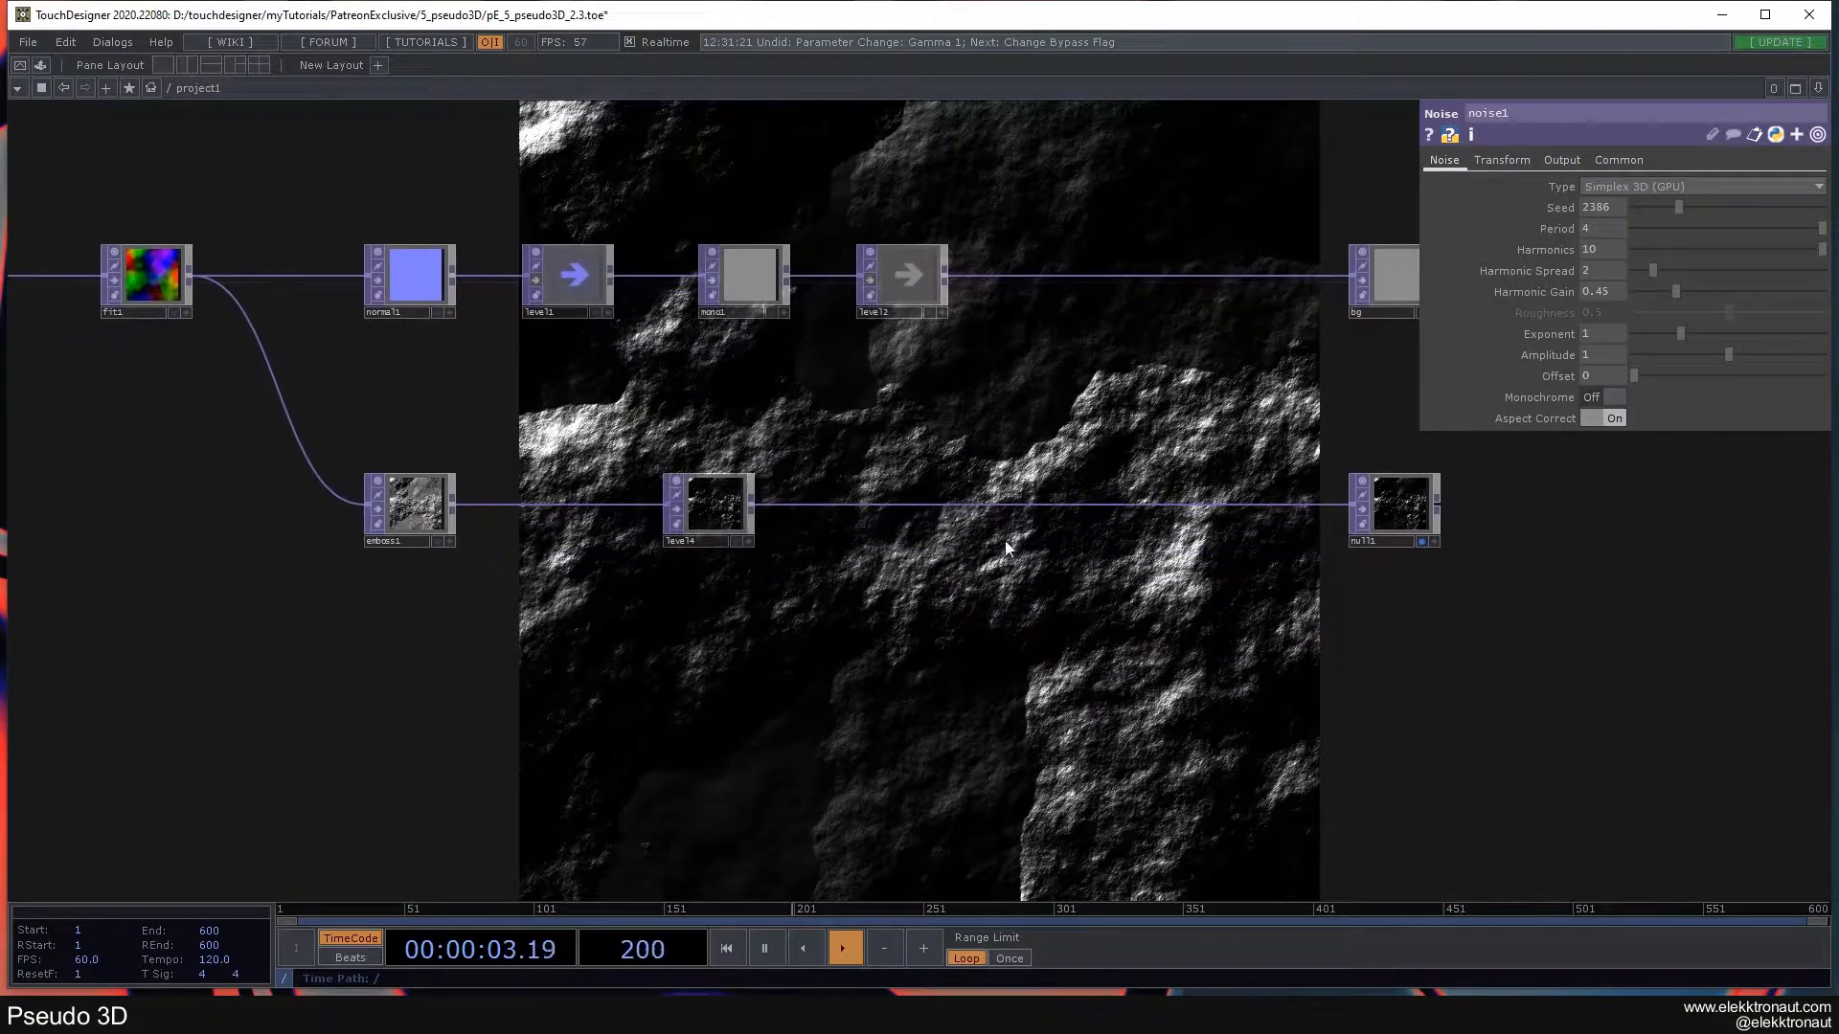
{"action": "right_click", "coordinate": [964, 504]}
{"action": "left_click", "coordinate": [991, 486]}
{"action": "type", "text": "loo"}
{"action": "left_click", "coordinate": [839, 614]}
{"action": "left_click", "coordinate": [1067, 511]}
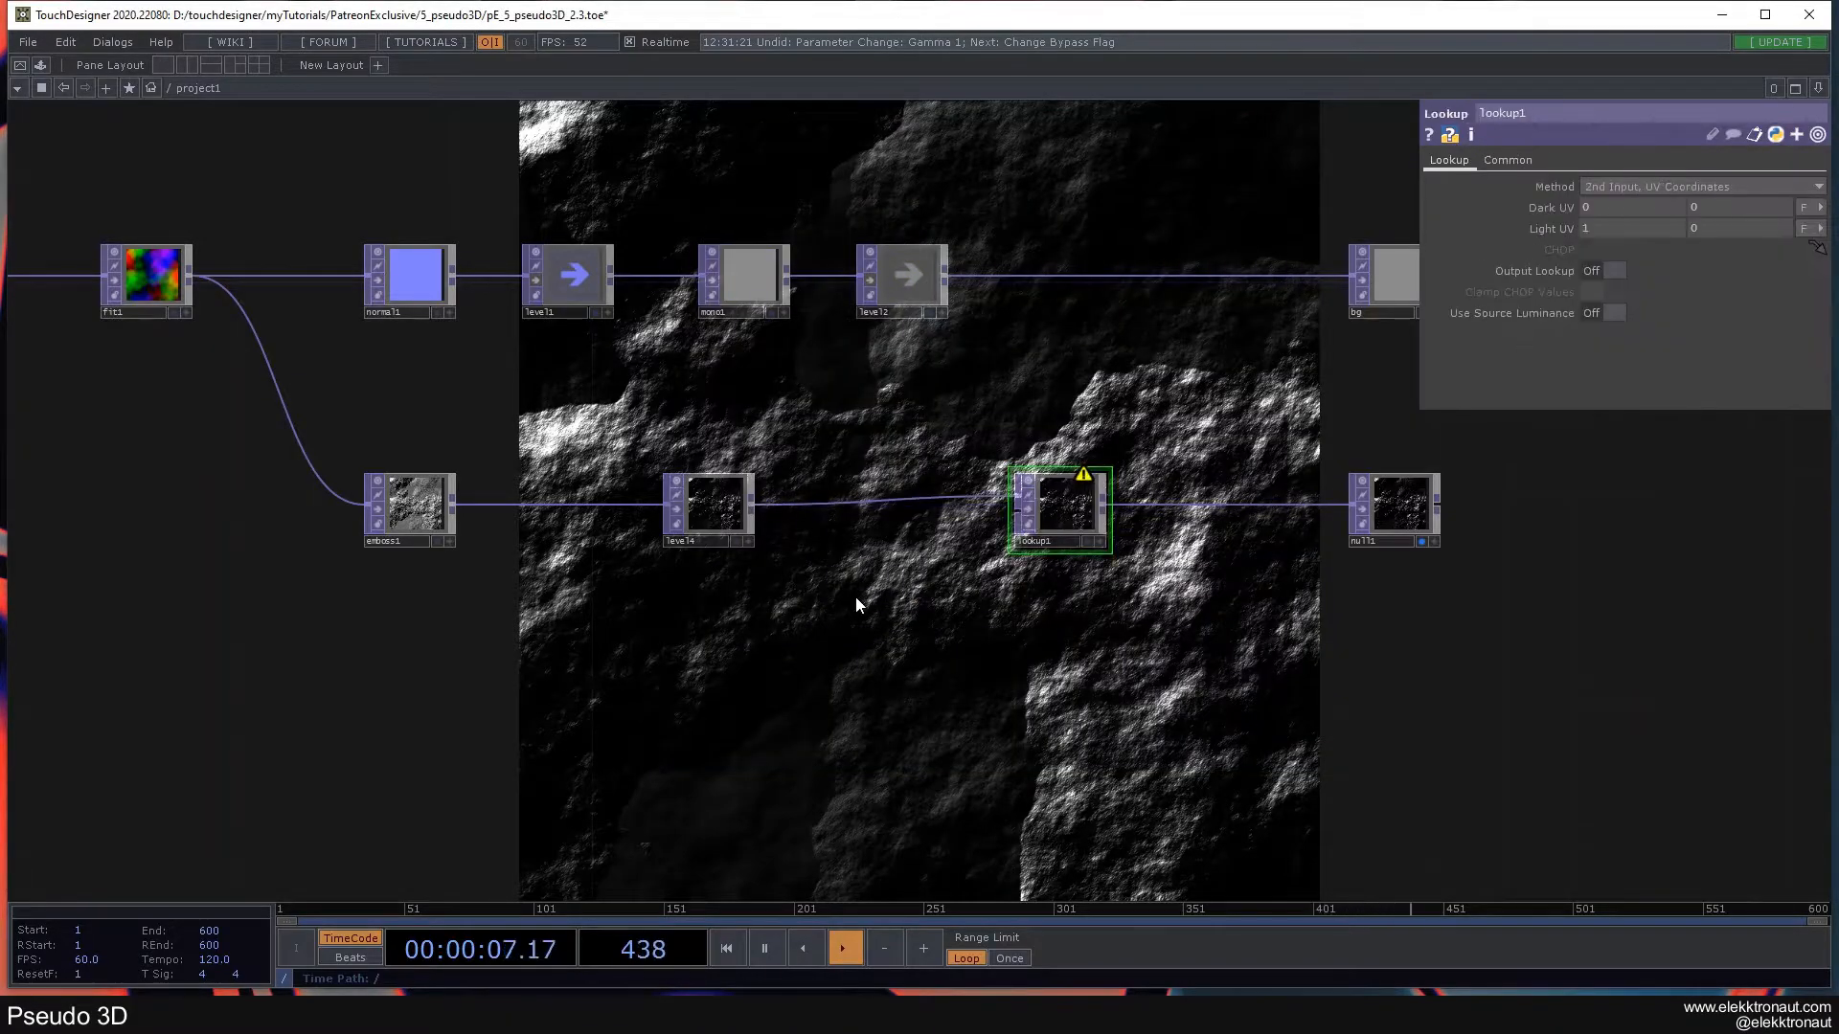
- Add a Ramp TOP below the level4–lookup1 wire and connect it to lookup1's second input
{"action": "key", "text": "Tab"}
{"action": "type", "text": "ra"}
{"action": "key", "text": "Return"}
{"action": "left_click", "coordinate": [886, 637]}
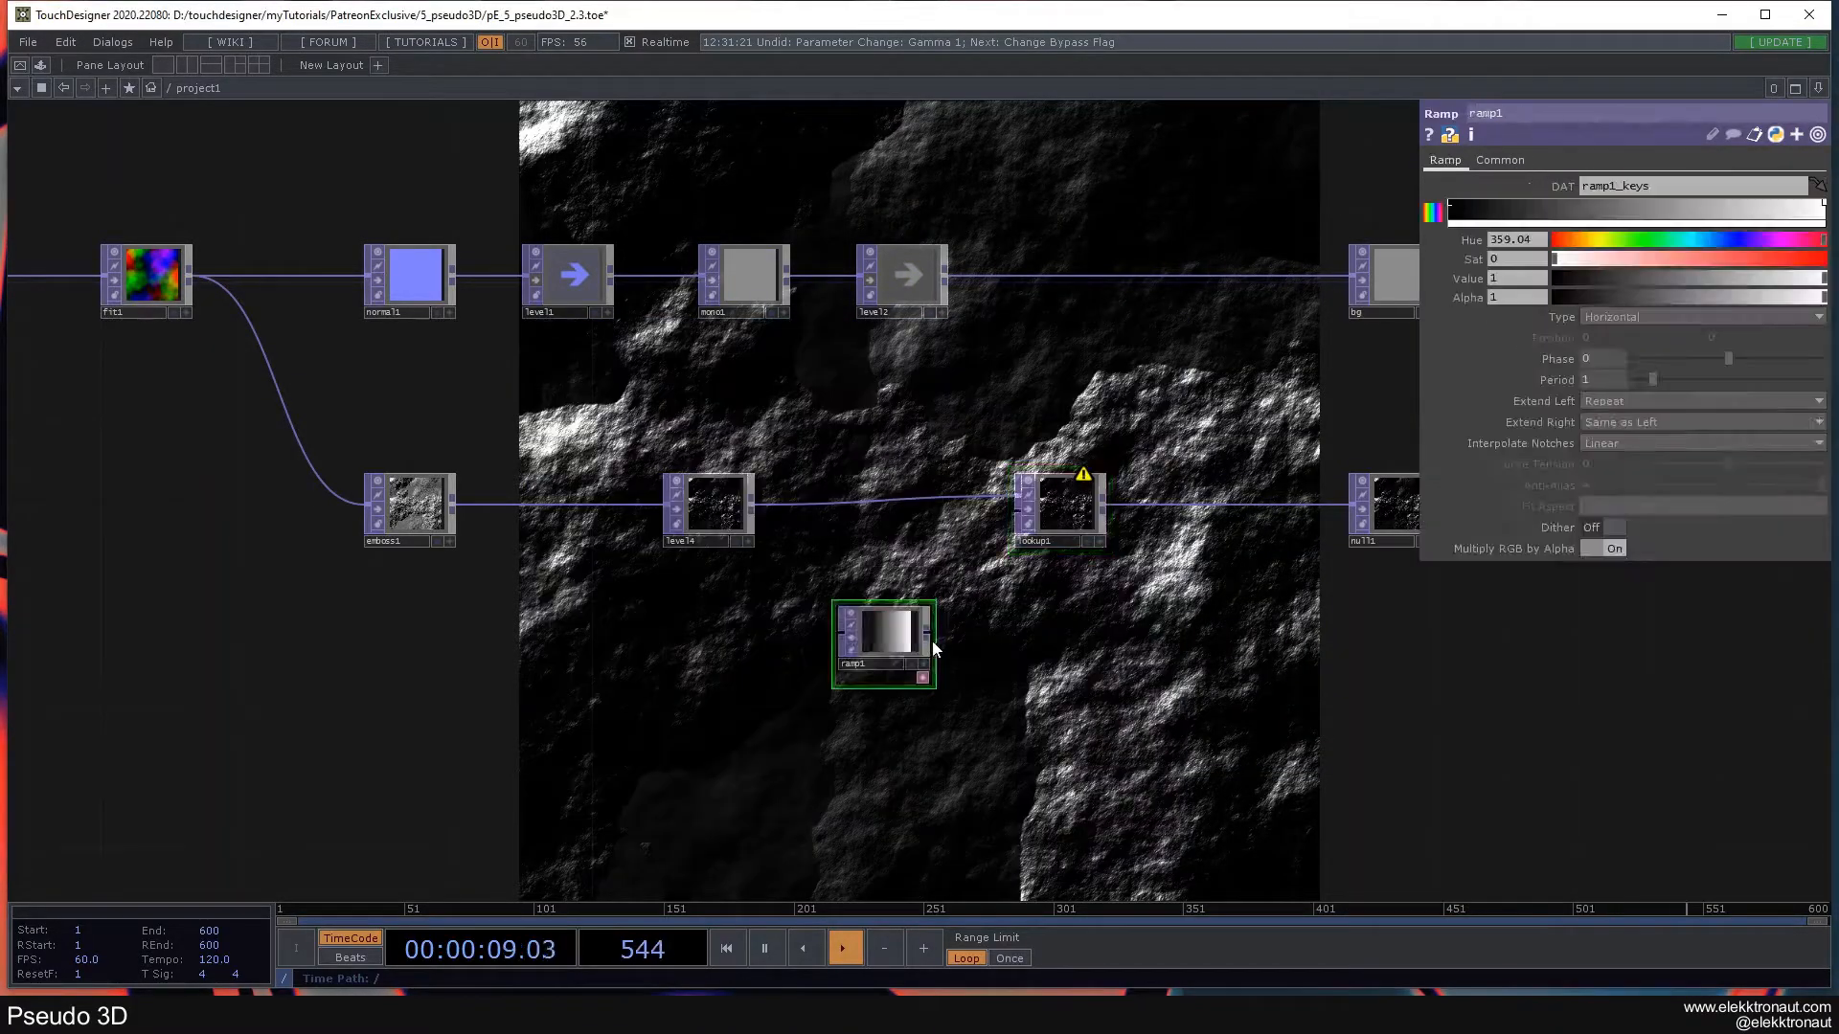
{"action": "left_click_drag", "start_coordinate": [928, 628], "coordinate": [1018, 510]}
- Colour ramp1 with a blue key near the middle and a soft red end key with hue 0 and saturation 0.504
{"action": "left_click_drag", "start_coordinate": [1023, 581], "coordinate": [875, 471]}
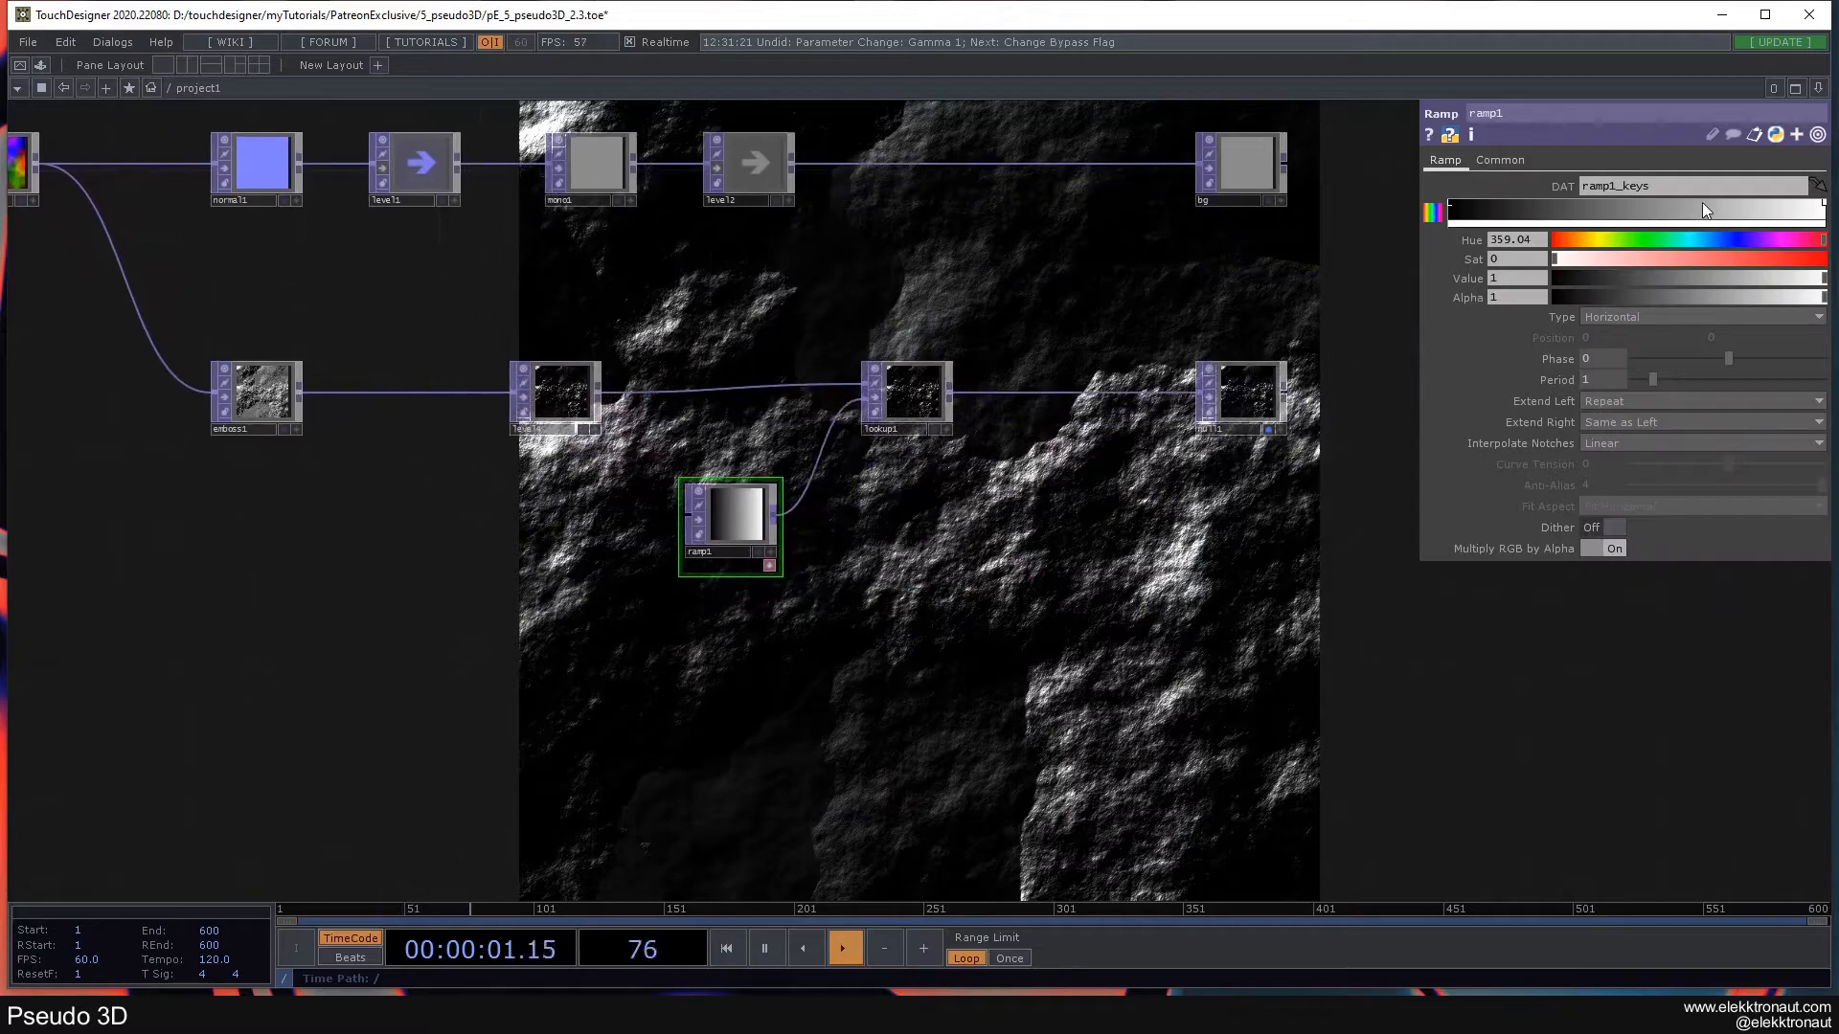
{"action": "left_click", "coordinate": [1701, 203]}
{"action": "left_click_drag", "start_coordinate": [1659, 239], "coordinate": [1554, 247]}
{"action": "left_click", "coordinate": [1783, 203]}
{"action": "left_click_drag", "start_coordinate": [1591, 259], "coordinate": [1778, 274]}
{"action": "left_click_drag", "start_coordinate": [1701, 217], "coordinate": [1620, 217]}
{"action": "left_click_drag", "start_coordinate": [1780, 210], "coordinate": [1824, 219]}
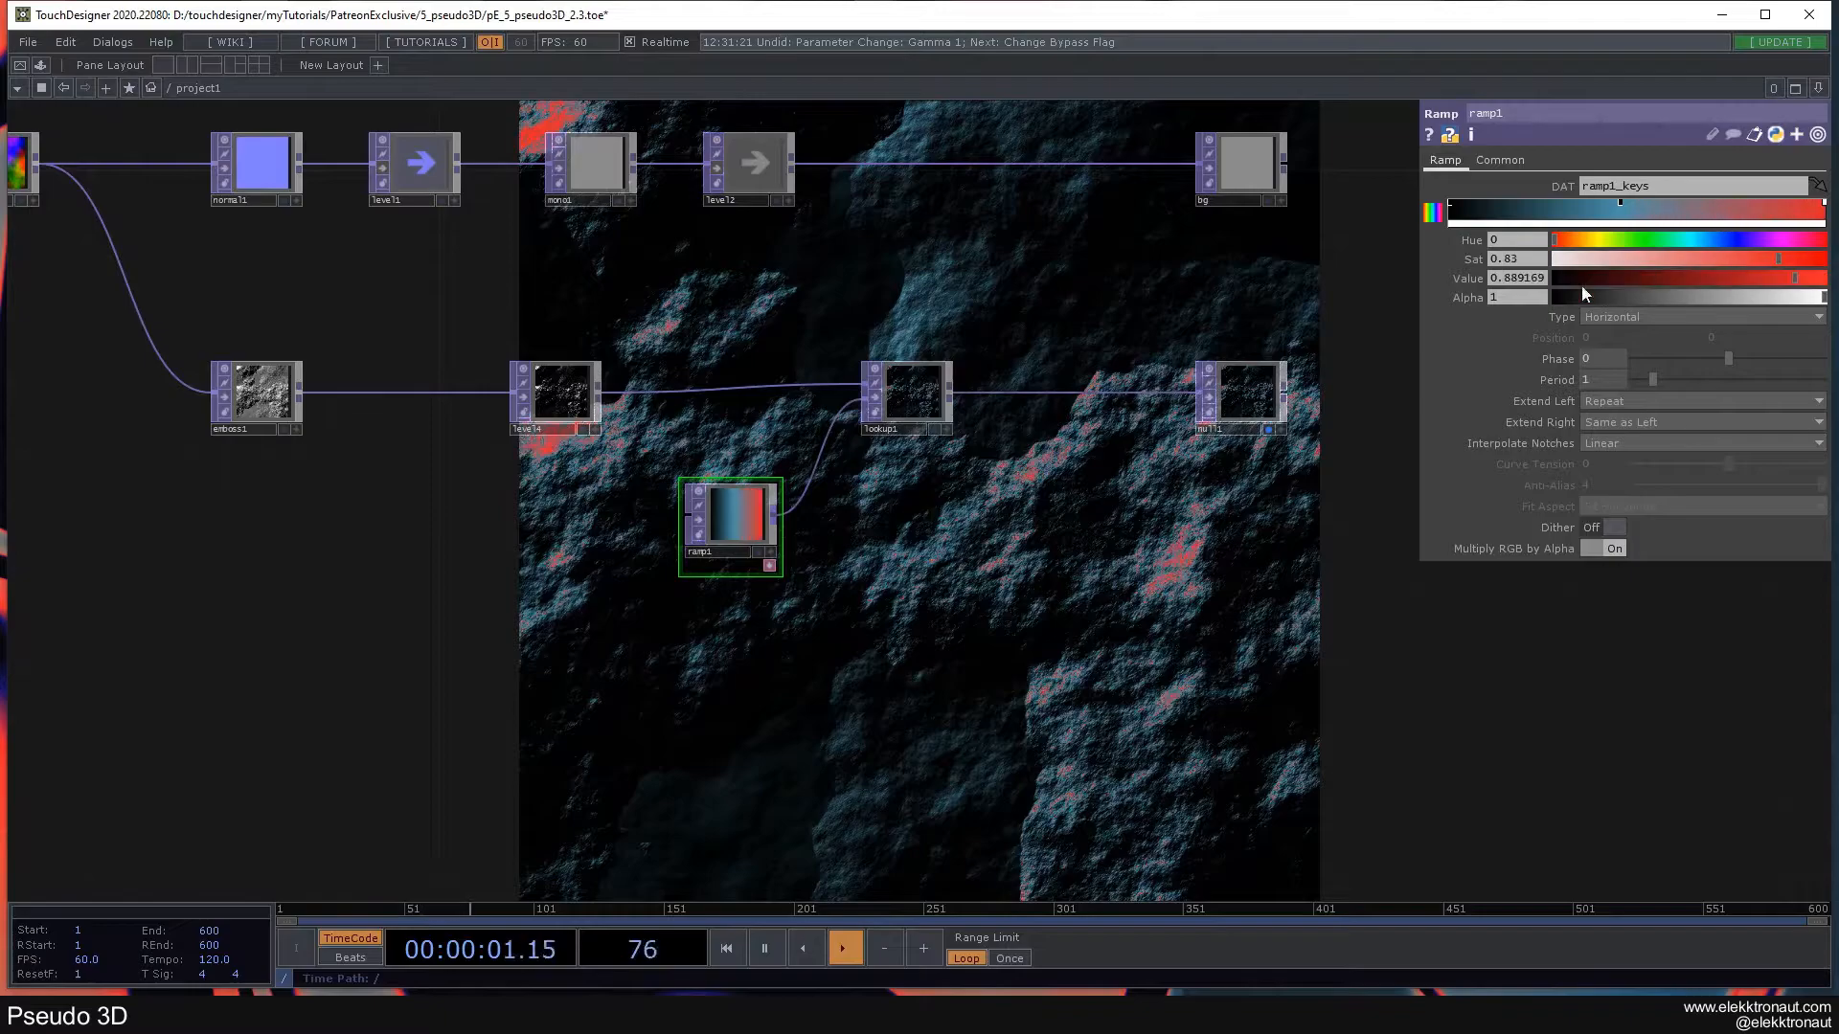
{"action": "left_click_drag", "start_coordinate": [1763, 258], "coordinate": [1691, 259]}
- Examine the coloured rock relief and the lookup1 and ramp1 nodes within the network
{"action": "left_click_drag", "start_coordinate": [1136, 710], "coordinate": [870, 542]}
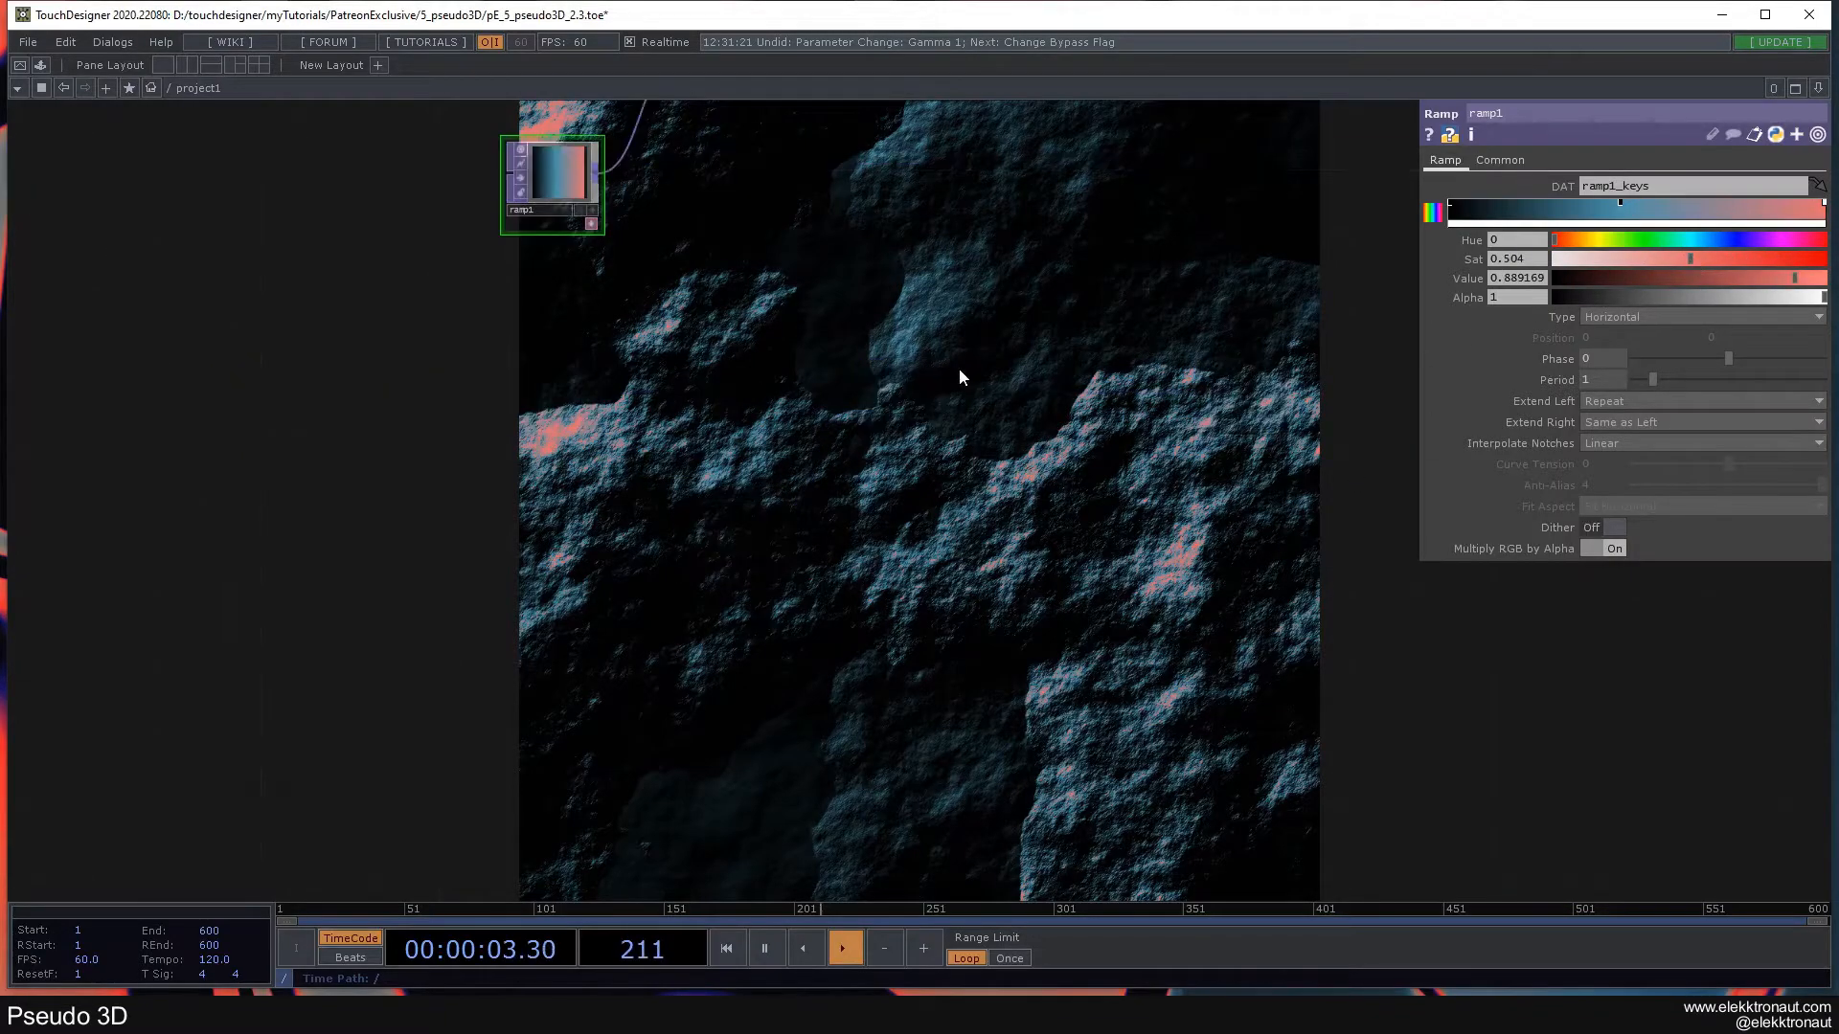
{"action": "middle_click_drag", "start_coordinate": [870, 542], "coordinate": [892, 466]}
{"action": "left_click_drag", "start_coordinate": [873, 551], "coordinate": [962, 622]}
{"action": "middle_click_drag", "start_coordinate": [764, 472], "coordinate": [784, 505]}
{"action": "left_click_drag", "start_coordinate": [851, 558], "coordinate": [902, 581]}
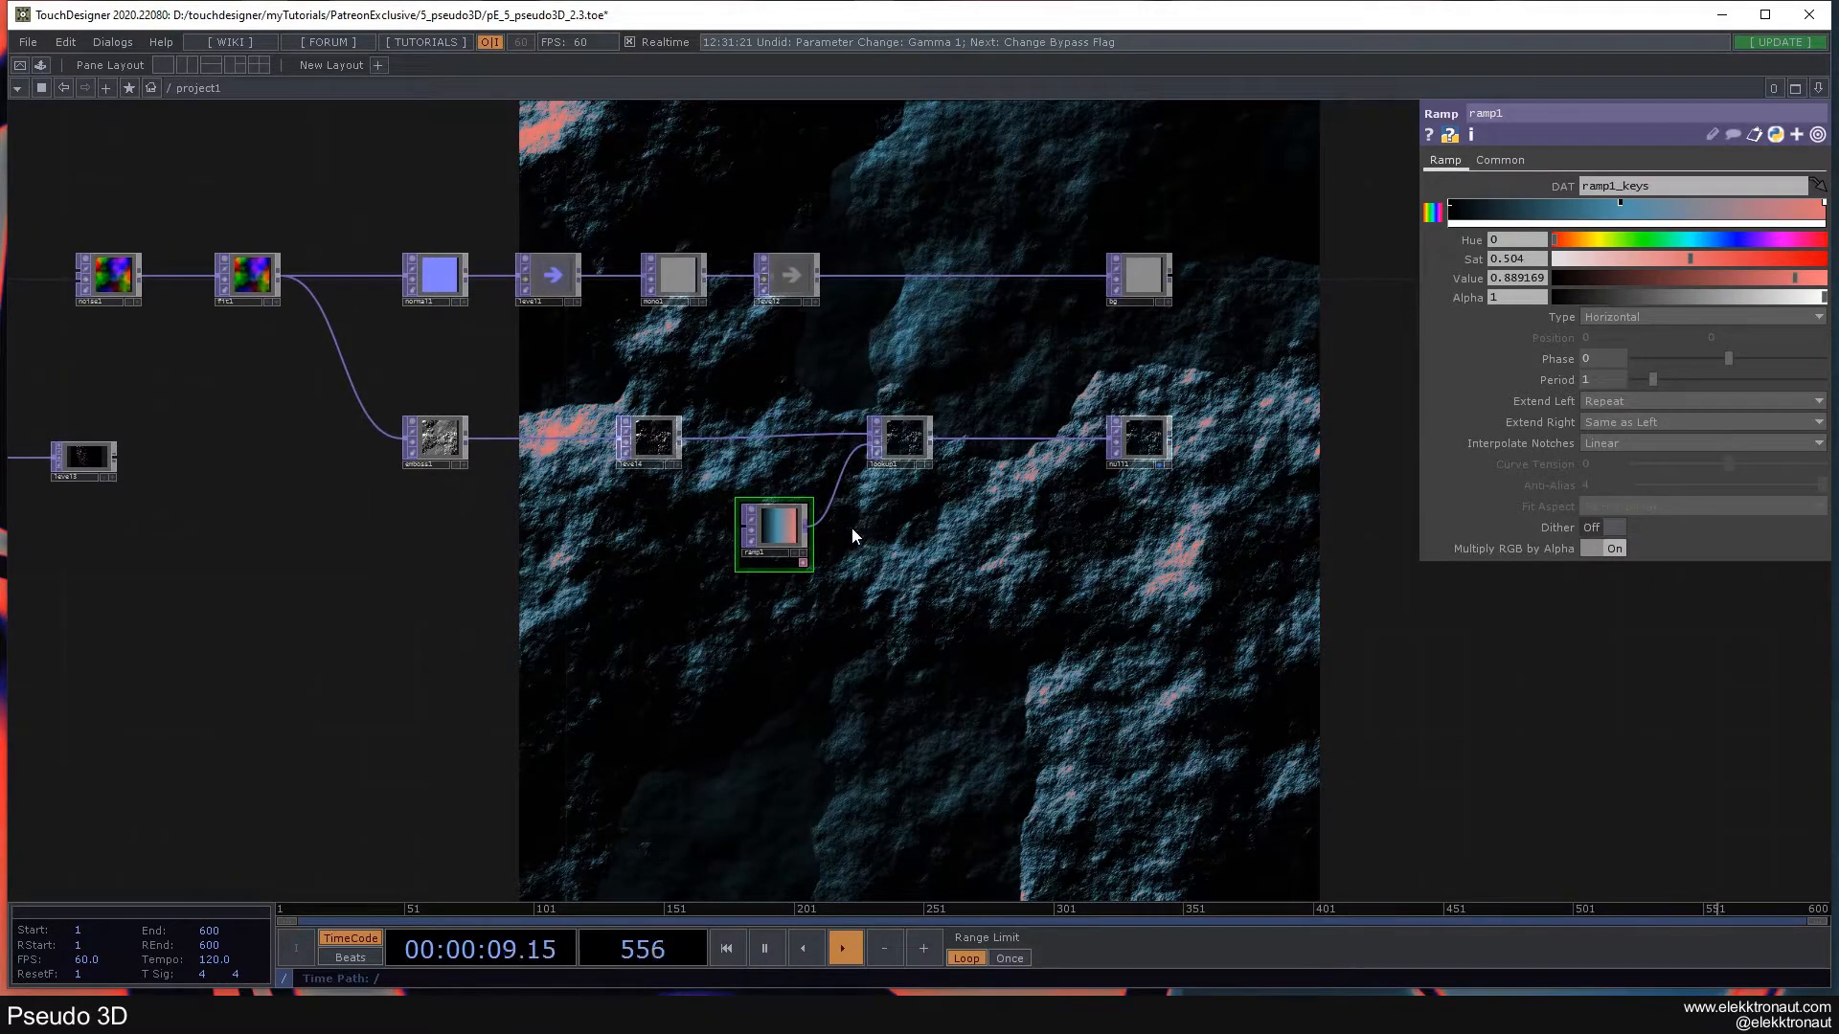
{"action": "scroll", "coordinate": [859, 541], "scroll_direction": "up", "scroll_amount": 5}
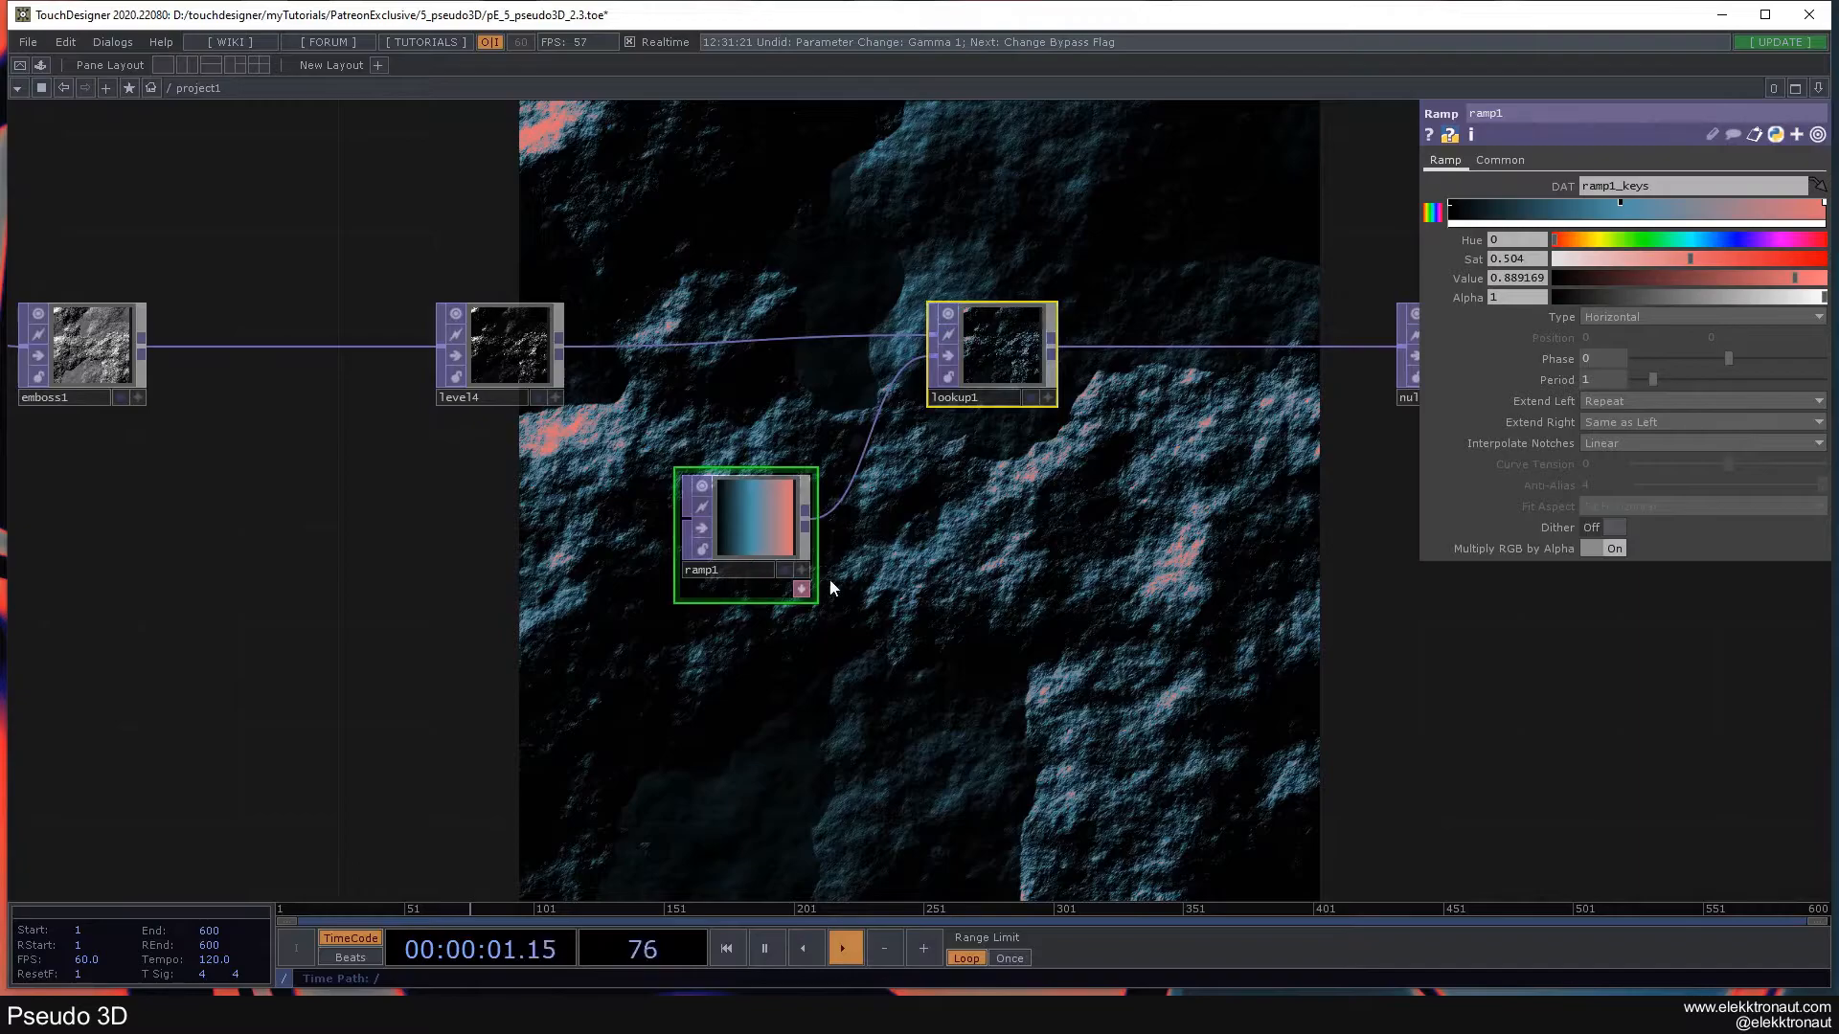
{"action": "scroll", "coordinate": [542, 582], "scroll_direction": "down", "scroll_amount": 5}
{"action": "left_click_drag", "start_coordinate": [544, 582], "coordinate": [587, 617]}
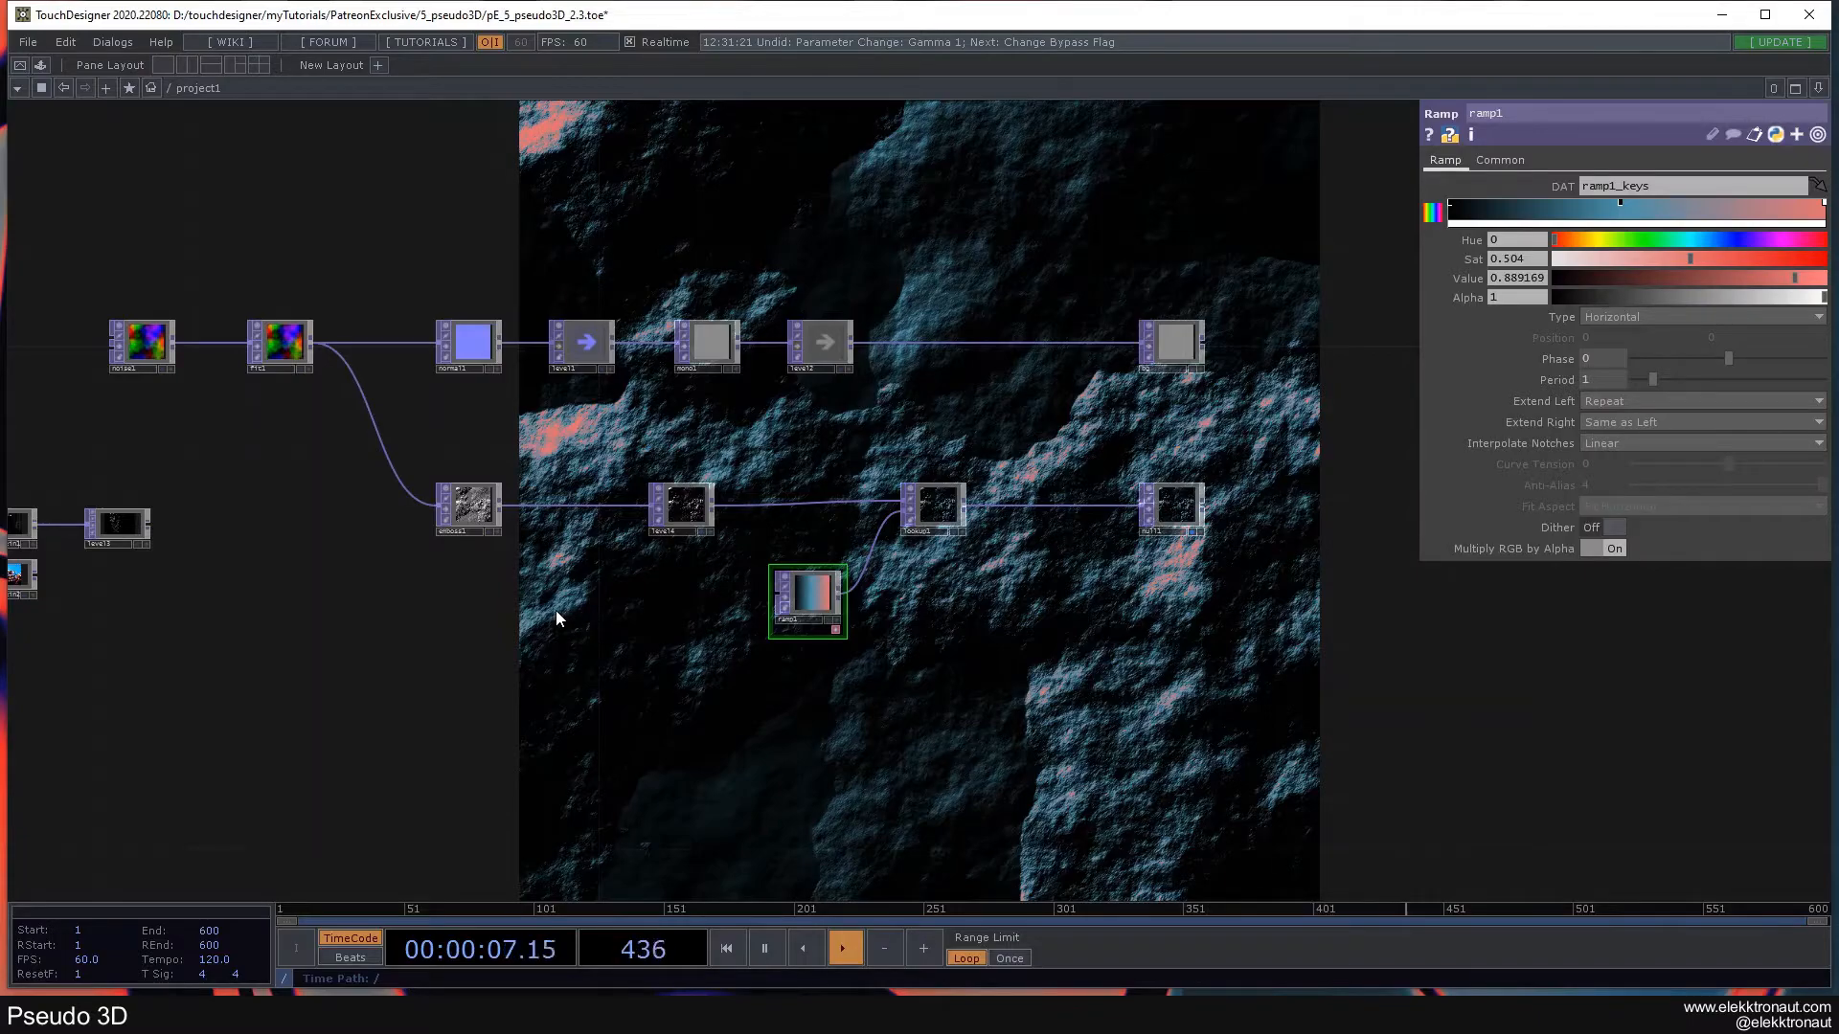
- Select the noise1 node to show its parameters
{"action": "left_click_drag", "start_coordinate": [389, 623], "coordinate": [738, 652]}
{"action": "left_click", "coordinate": [497, 381]}
{"action": "left_click_drag", "start_coordinate": [928, 637], "coordinate": [559, 439]}
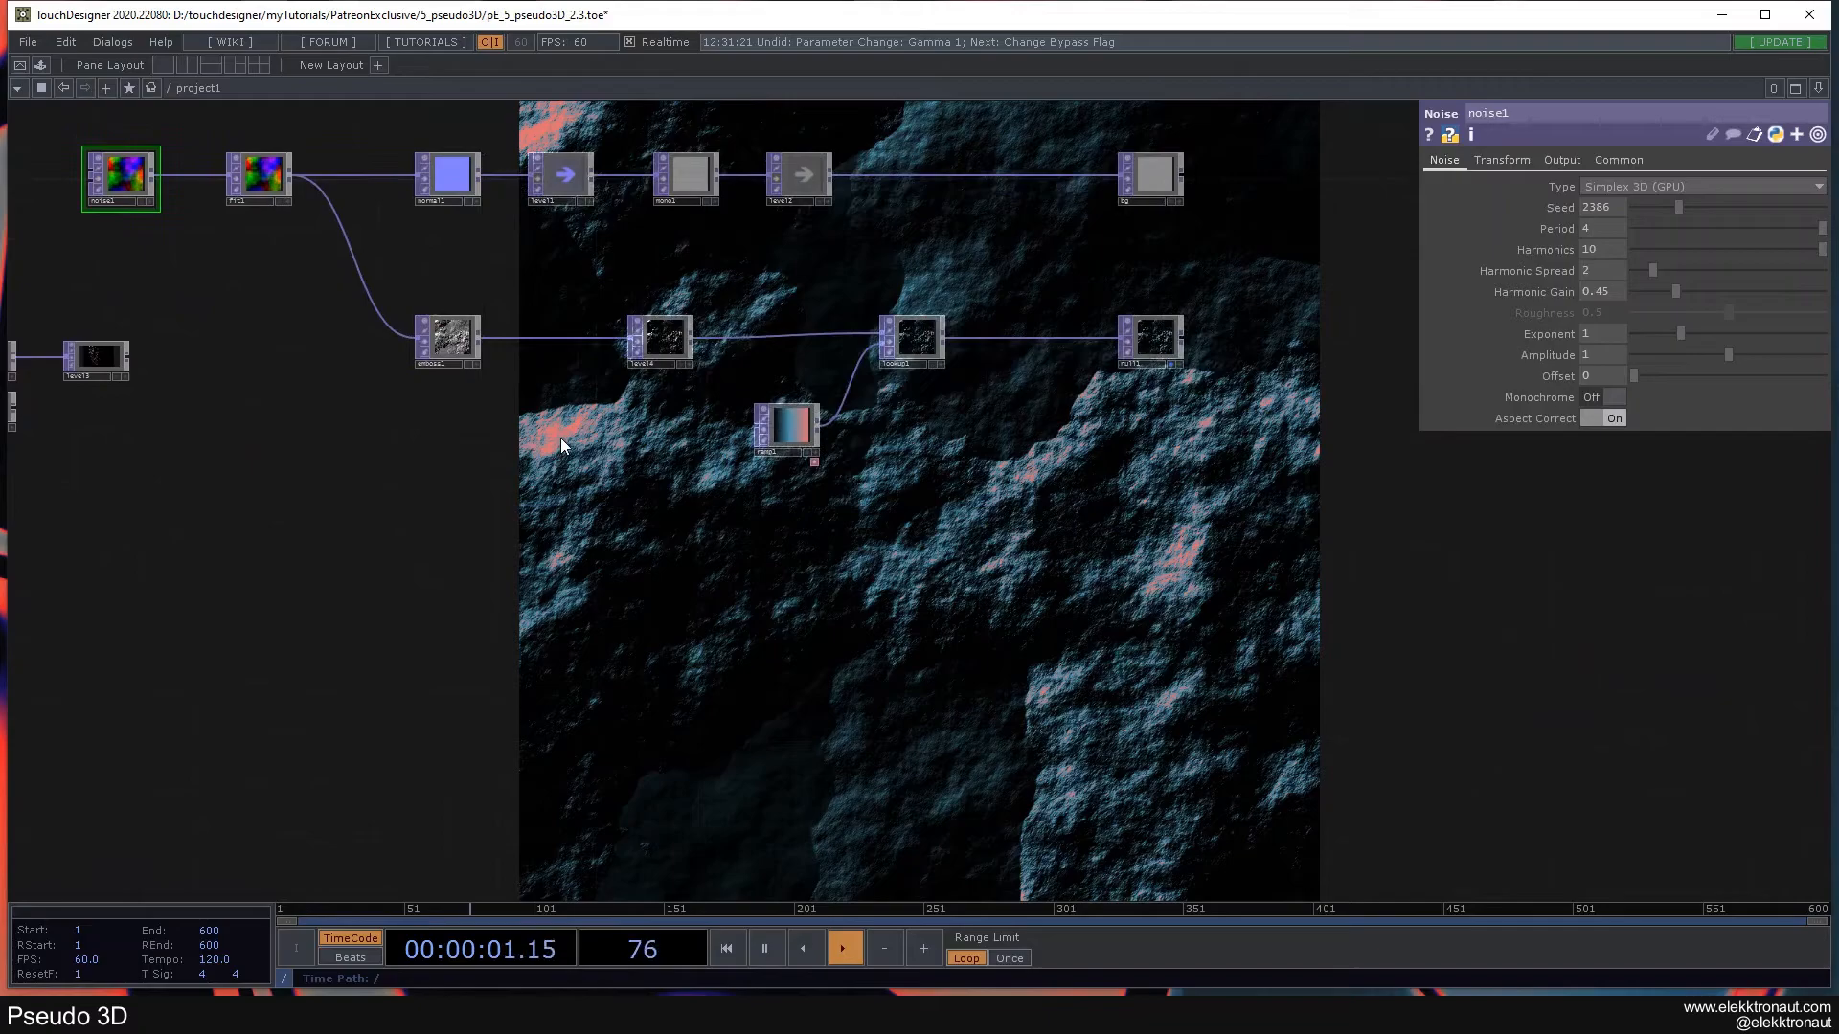